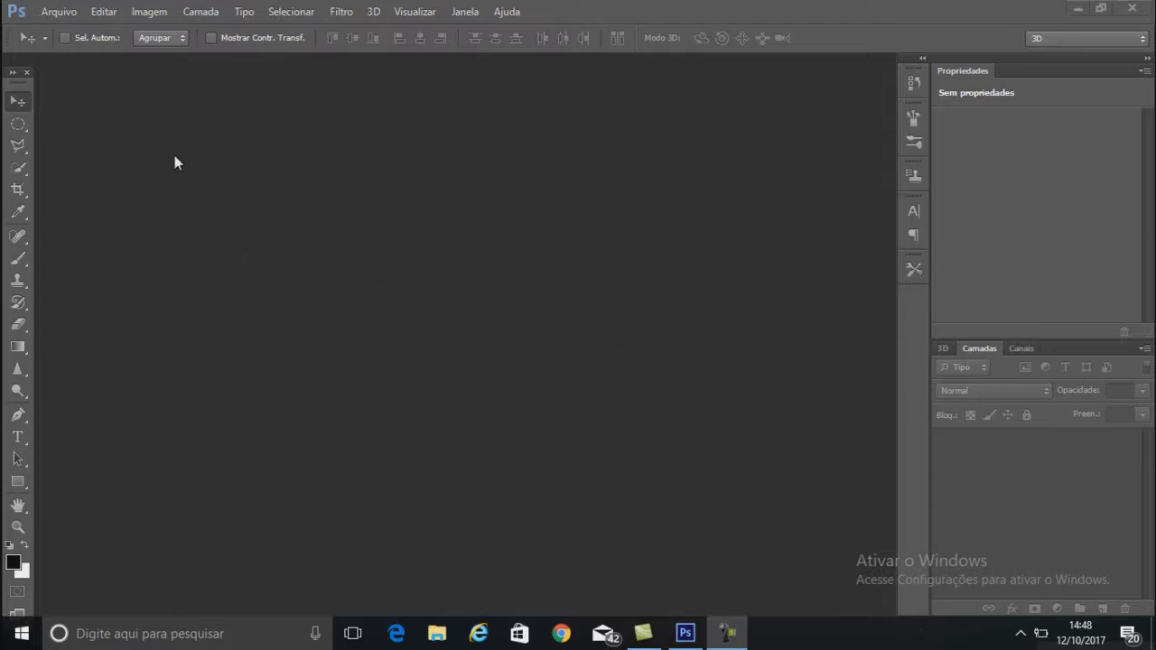
Step: Open the pug cutout dog-1089265_1920.png
left_click(69, 15)
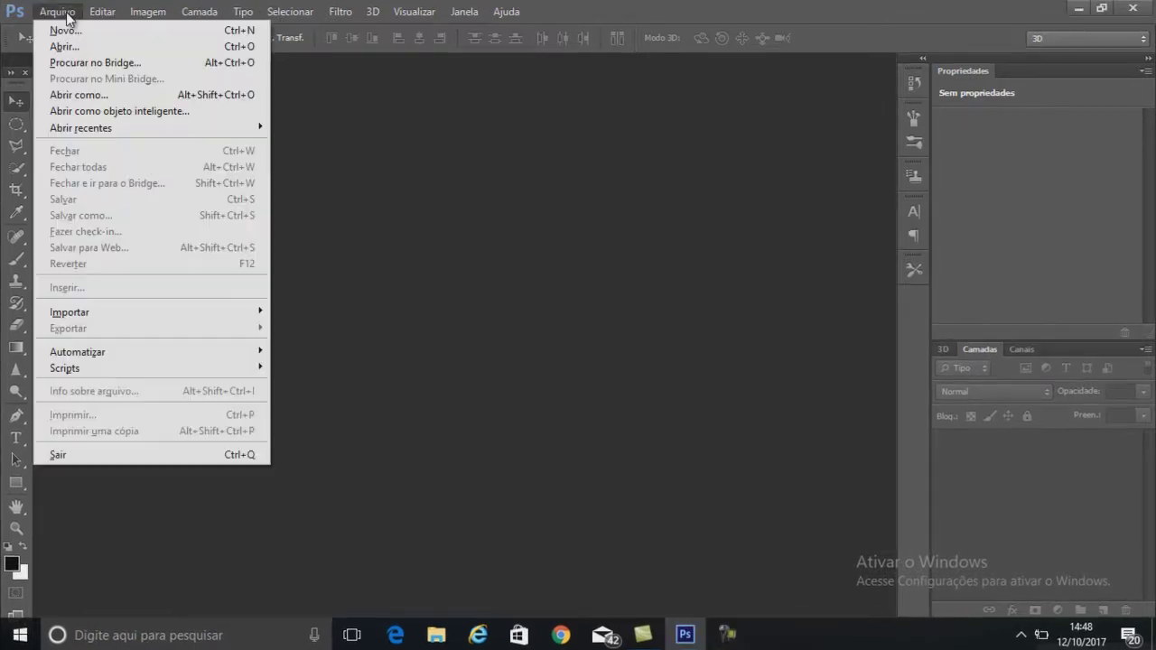
left_click(65, 46)
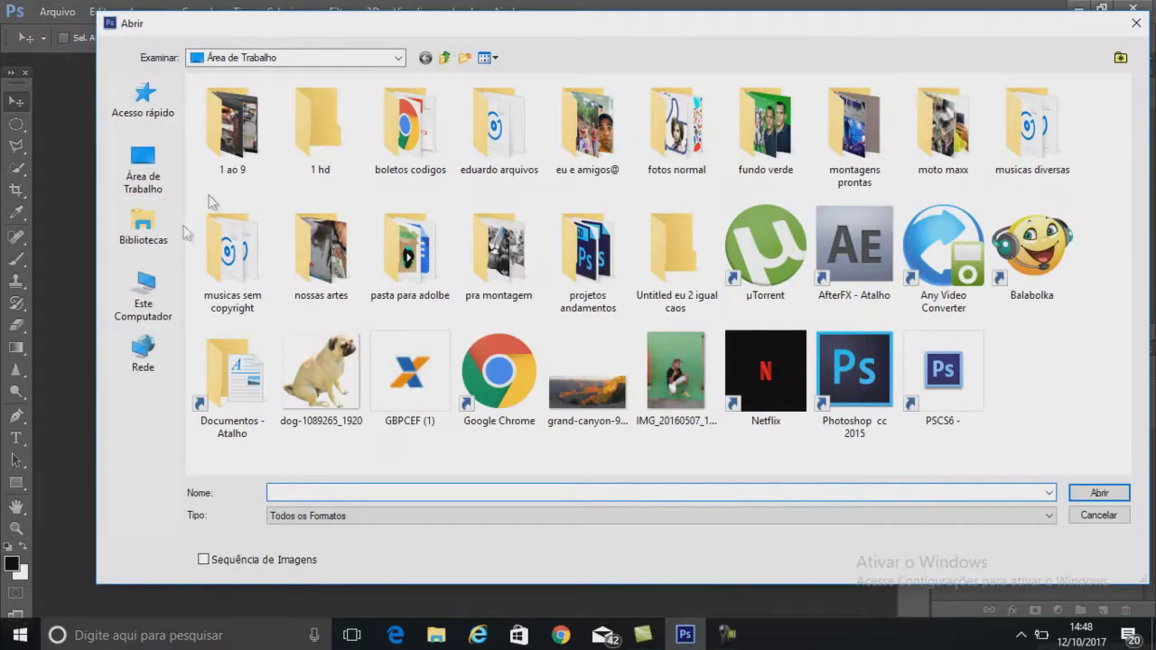
left_click(348, 372)
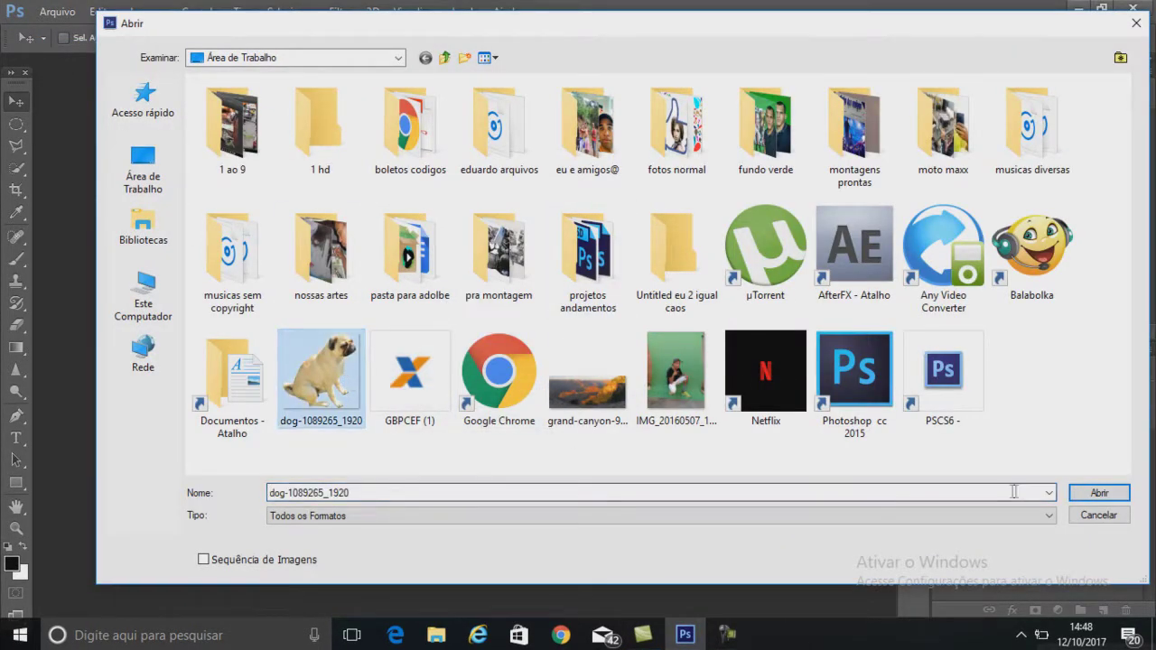
left_click(1098, 493)
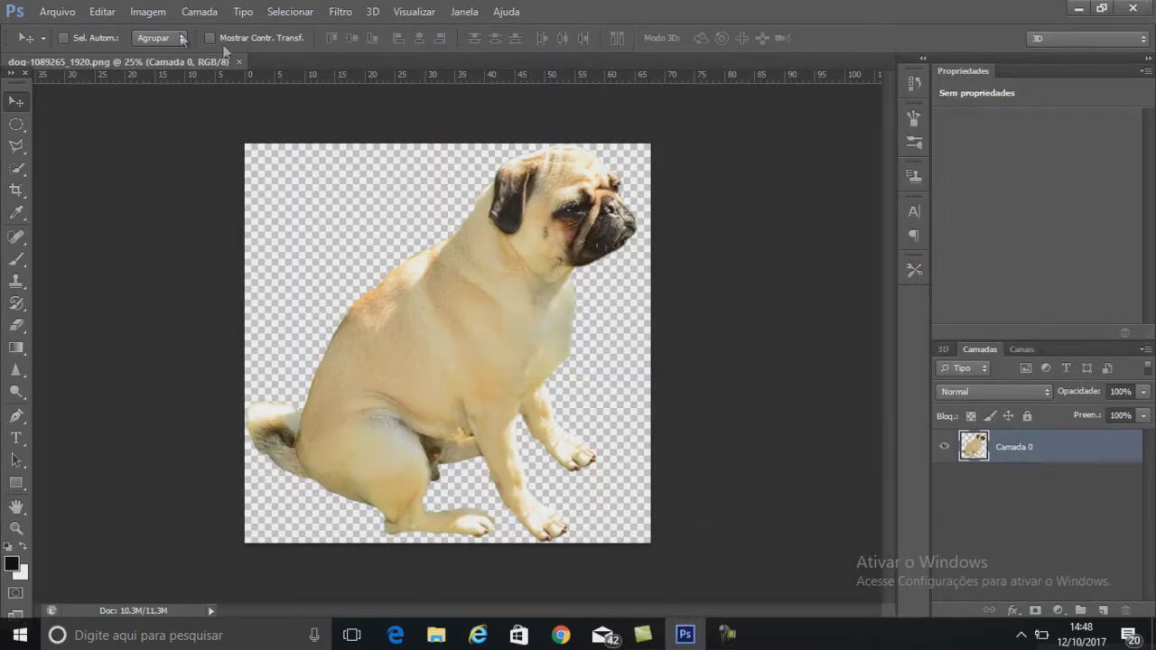
Step: Open the Grand Canyon photo grand-canyon-960310.jpg
left_click(44, 16)
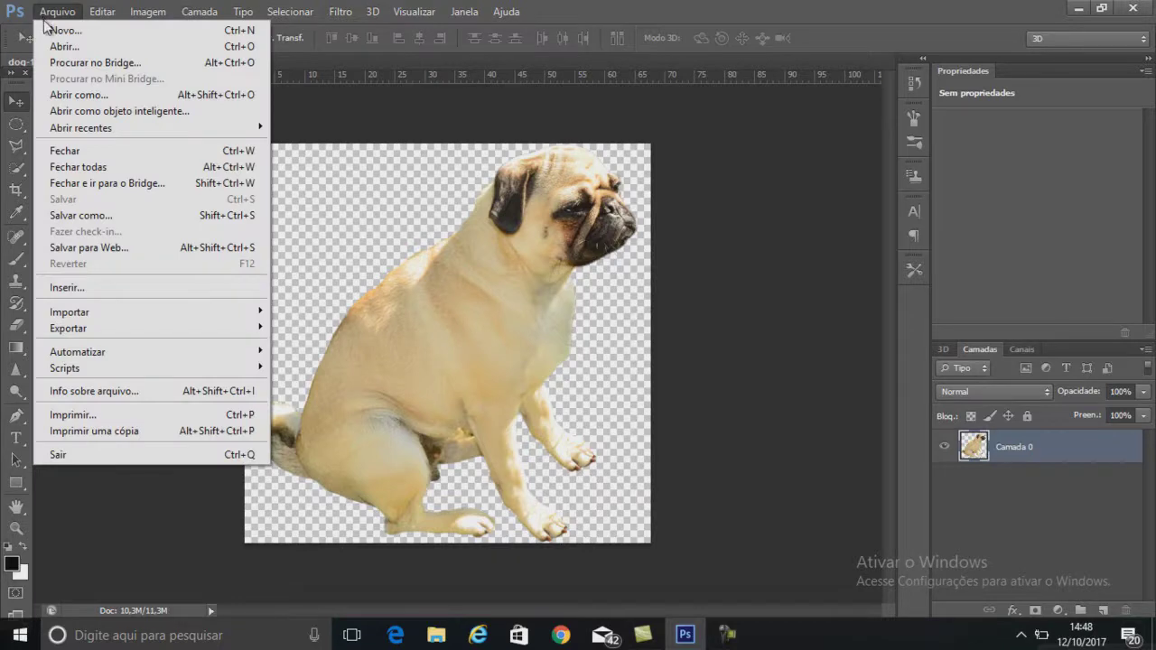
left_click(63, 47)
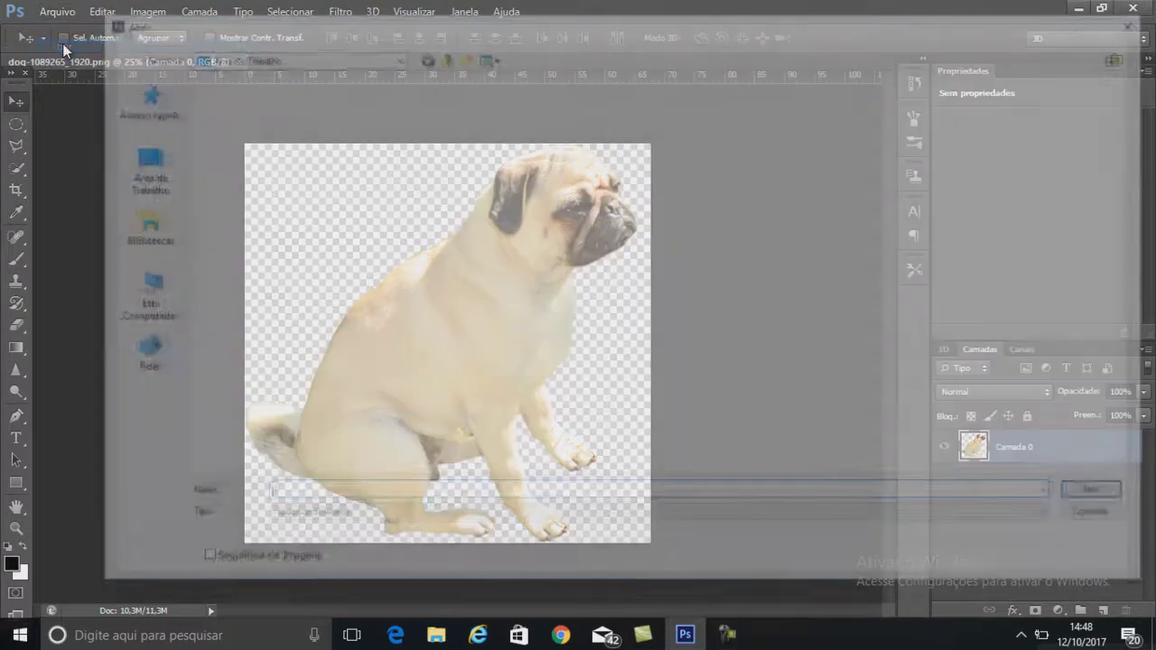
left_click(591, 397)
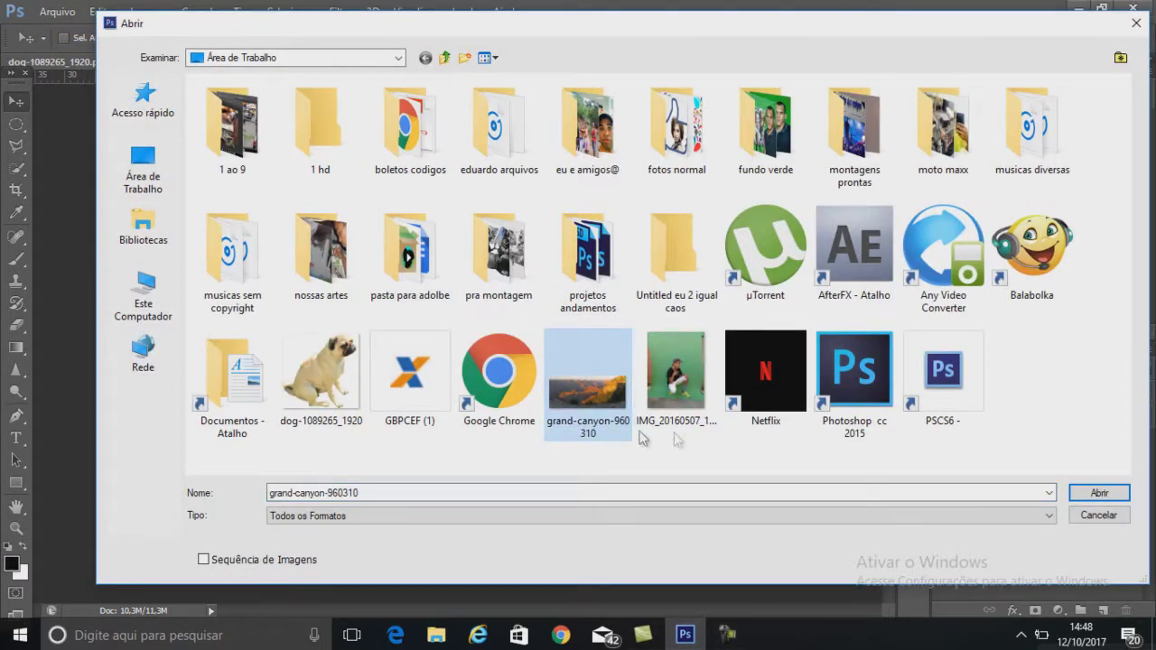
left_click(1099, 492)
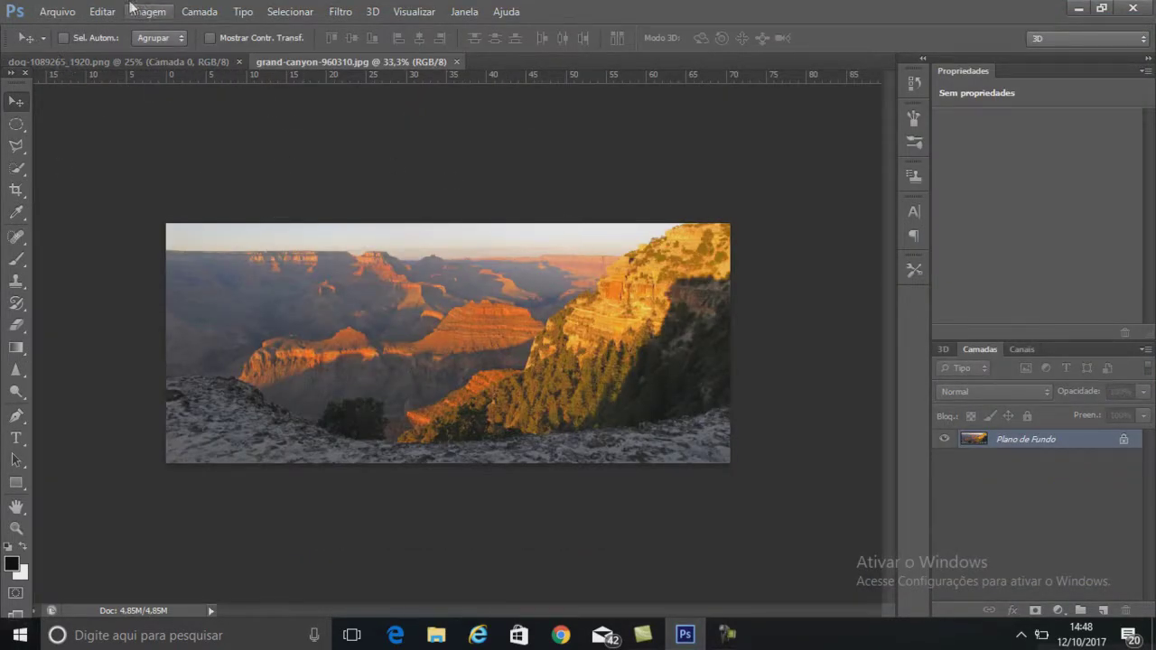
Step: Open the boy's green-screen photo IMG_20160507_163302009.jpg, then return to the pug document
left_click(57, 11)
left_click(54, 44)
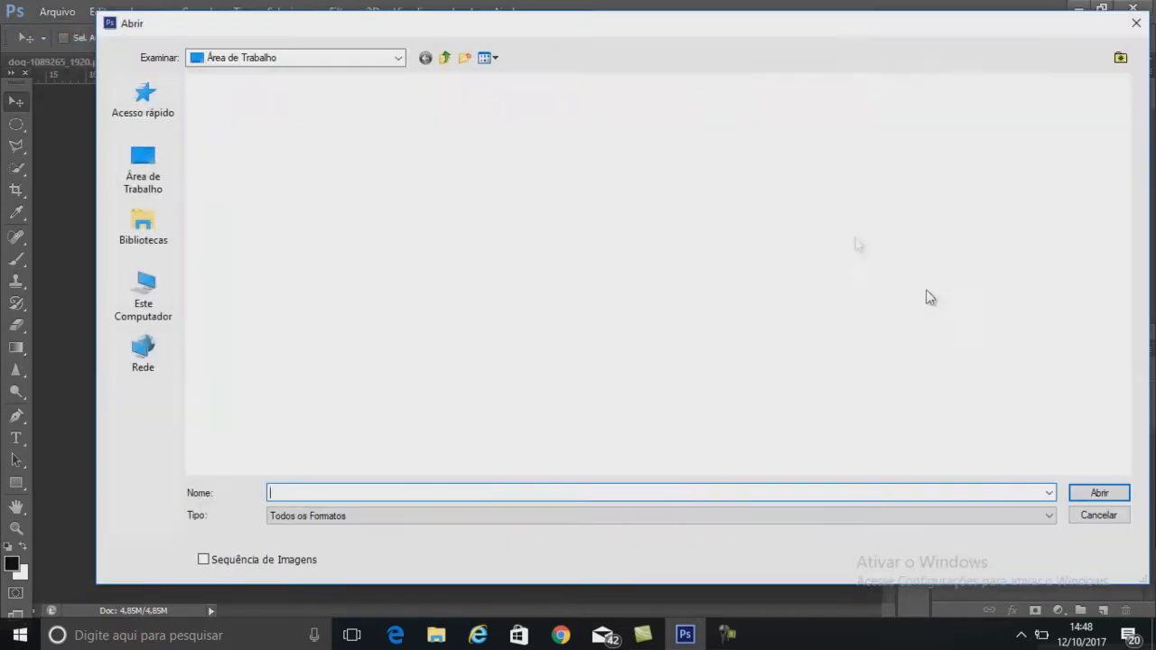
left_click(675, 370)
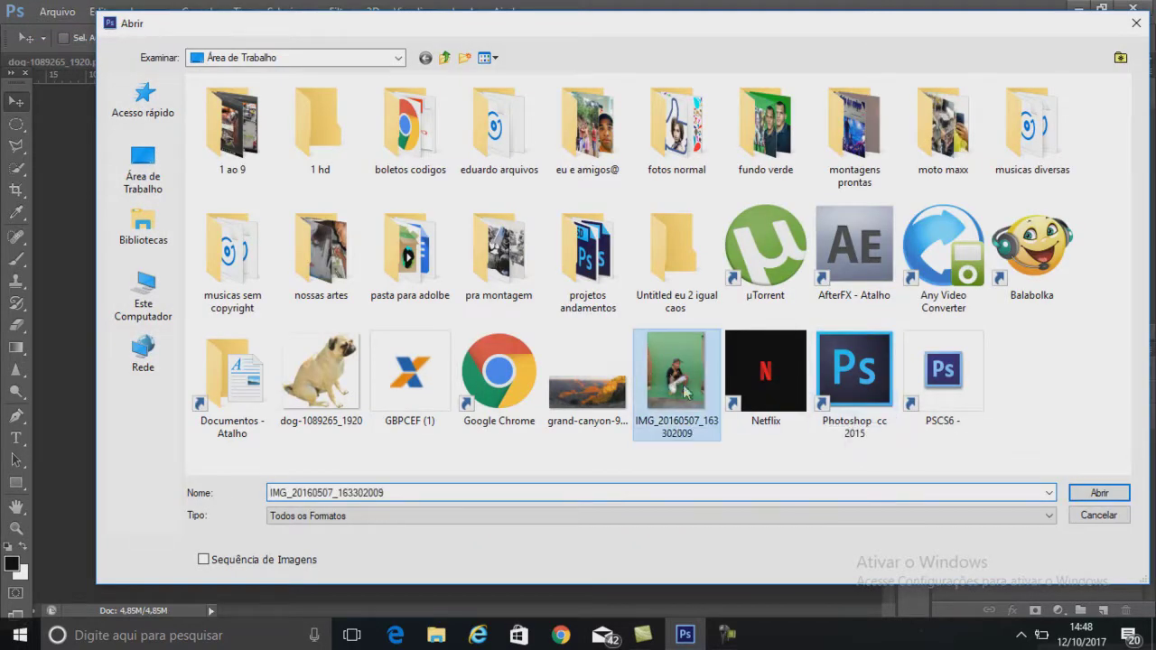
left_click(1097, 493)
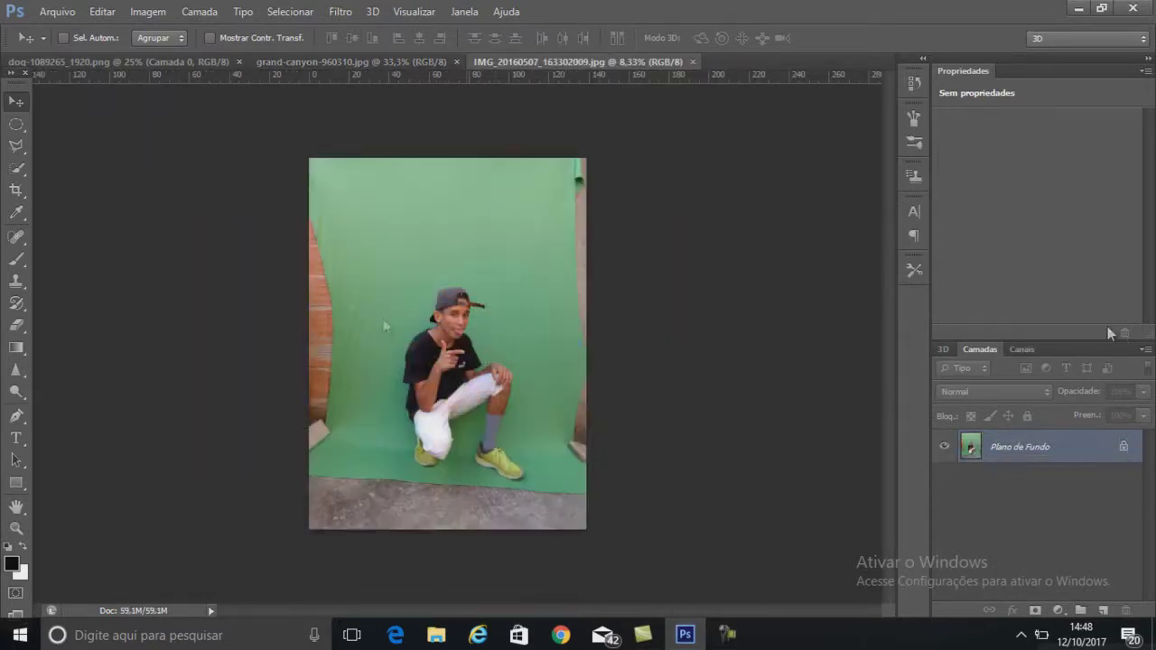
left_click(108, 63)
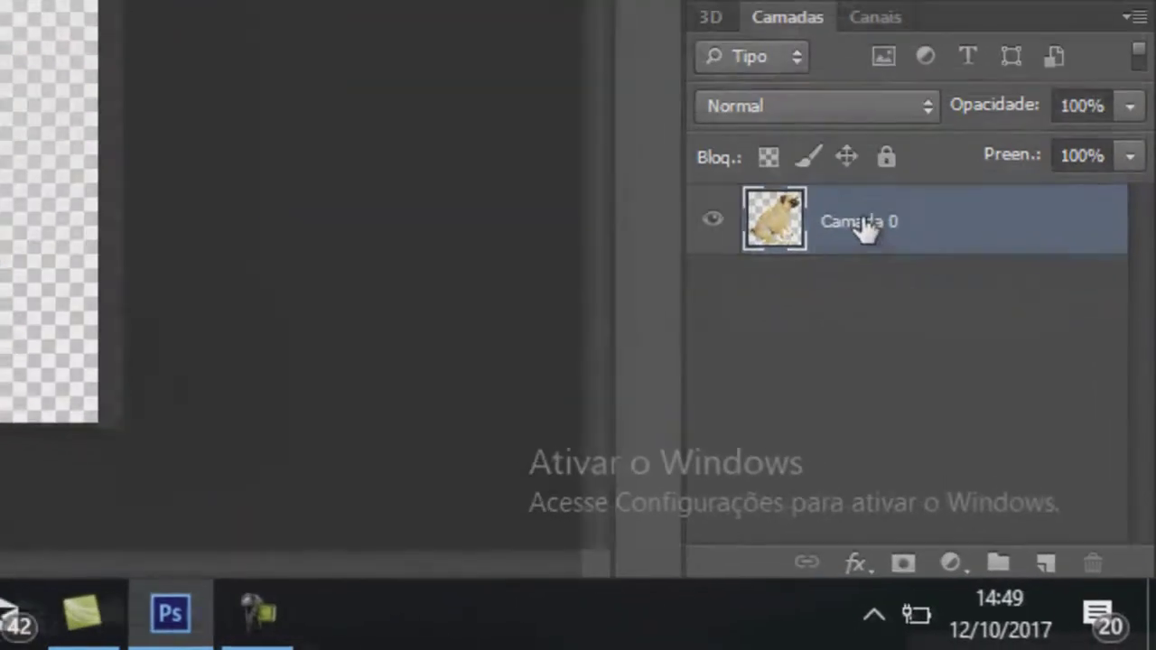
Step: Rename the pug layer to 'cachorro'
double_click(1015, 446)
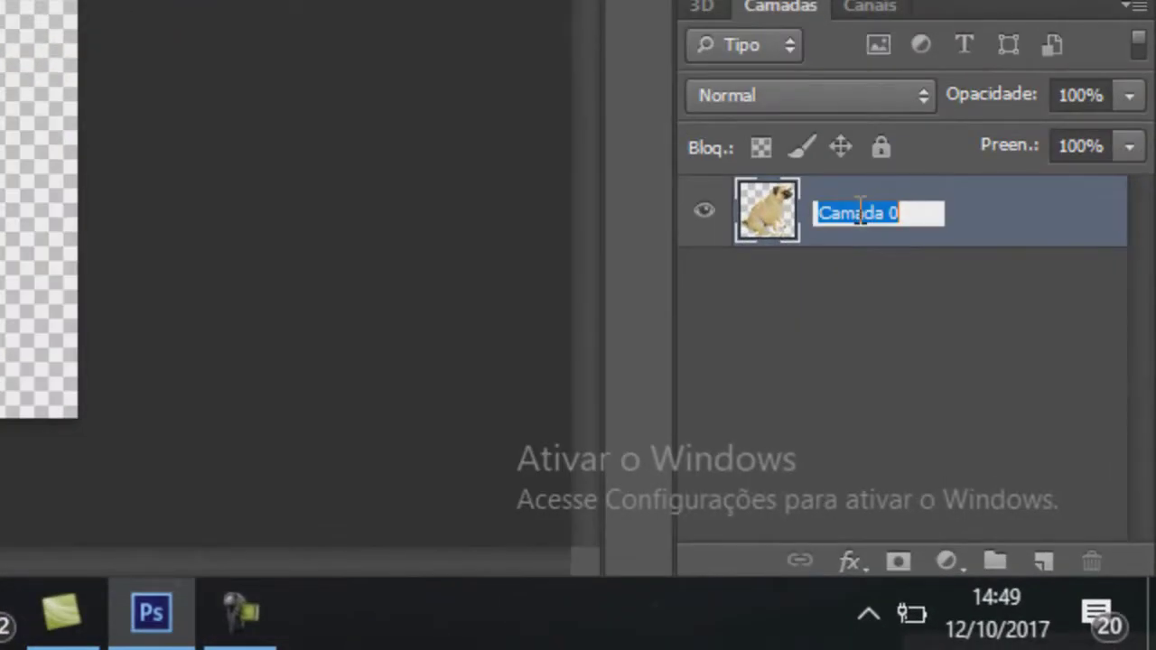
type("ca")
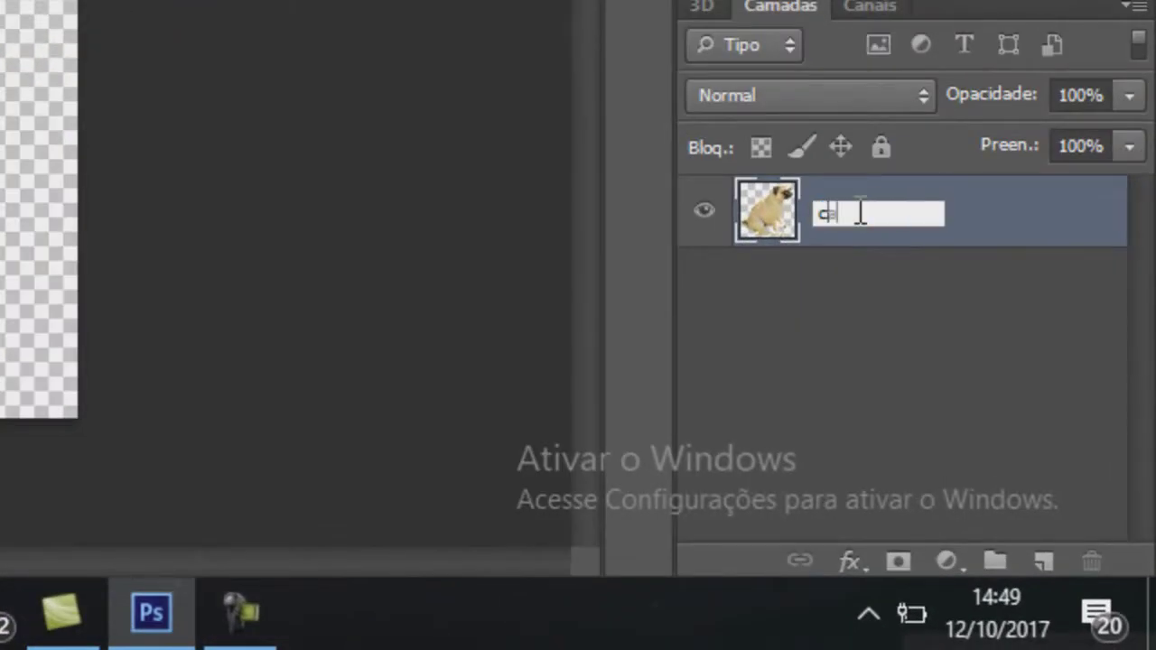
left_click(841, 286)
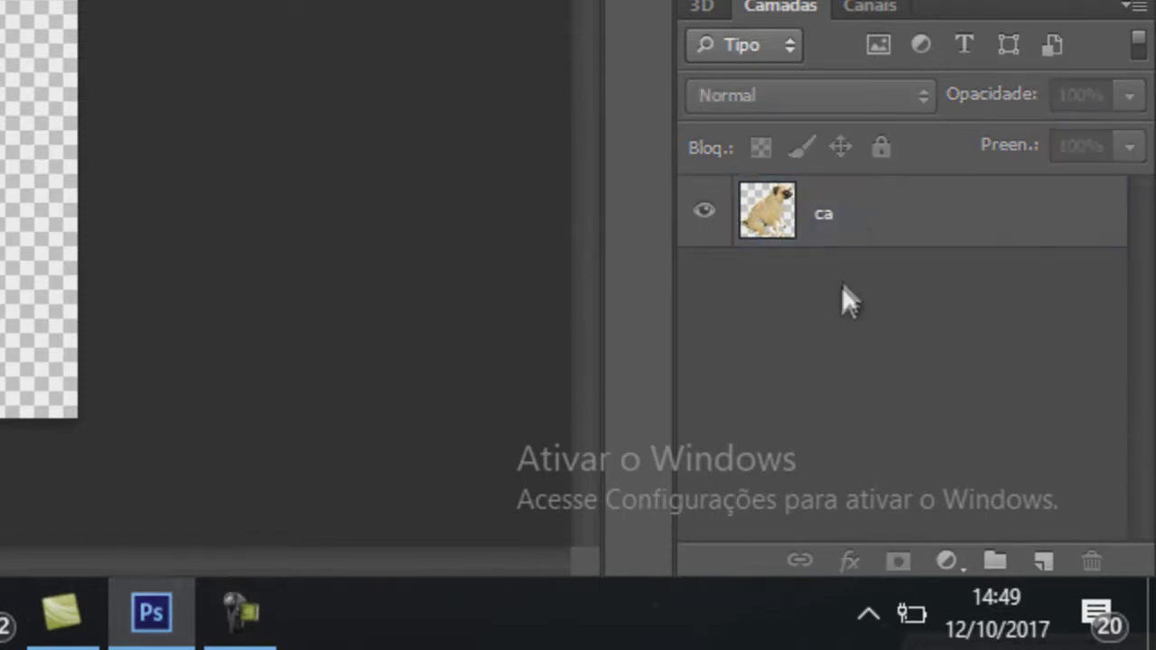
double_click(826, 219)
type("chorro")
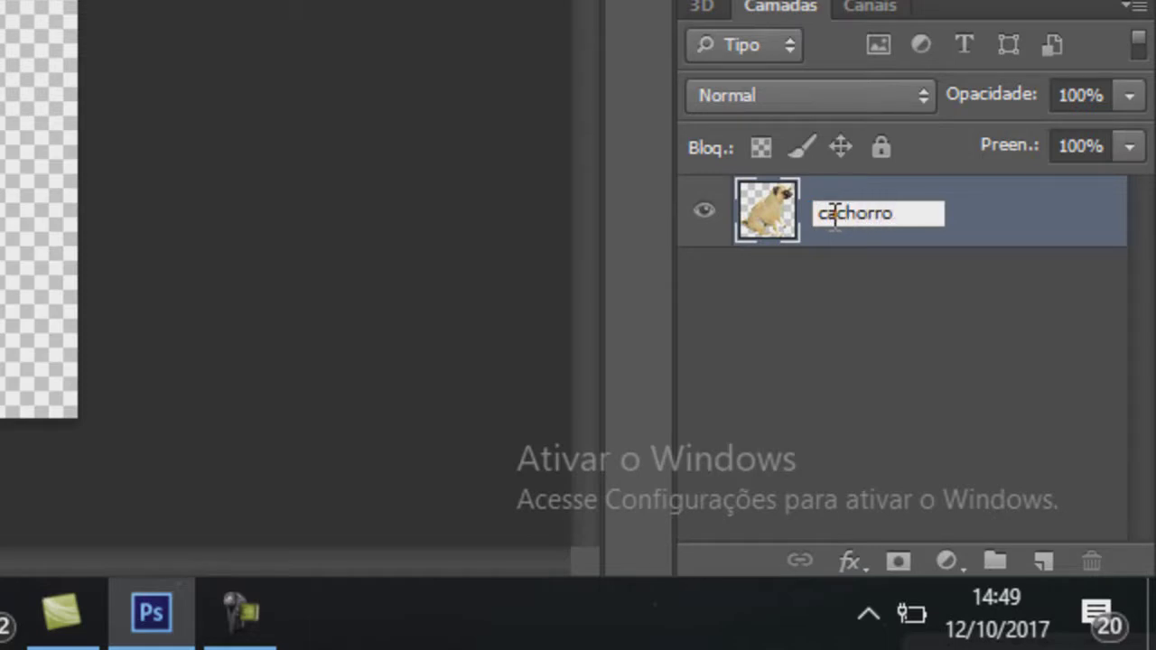
key("Return")
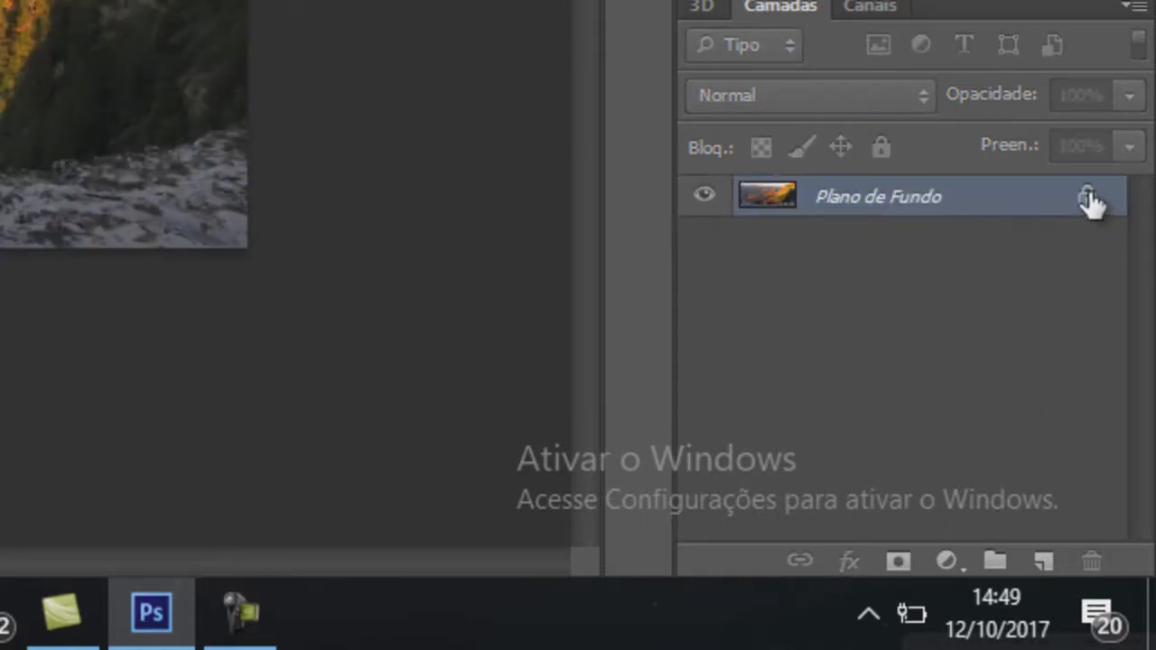
Step: Unlock the Grand Canyon background and rename its layer 'fundo'
left_click_drag(1086, 198, 1092, 562)
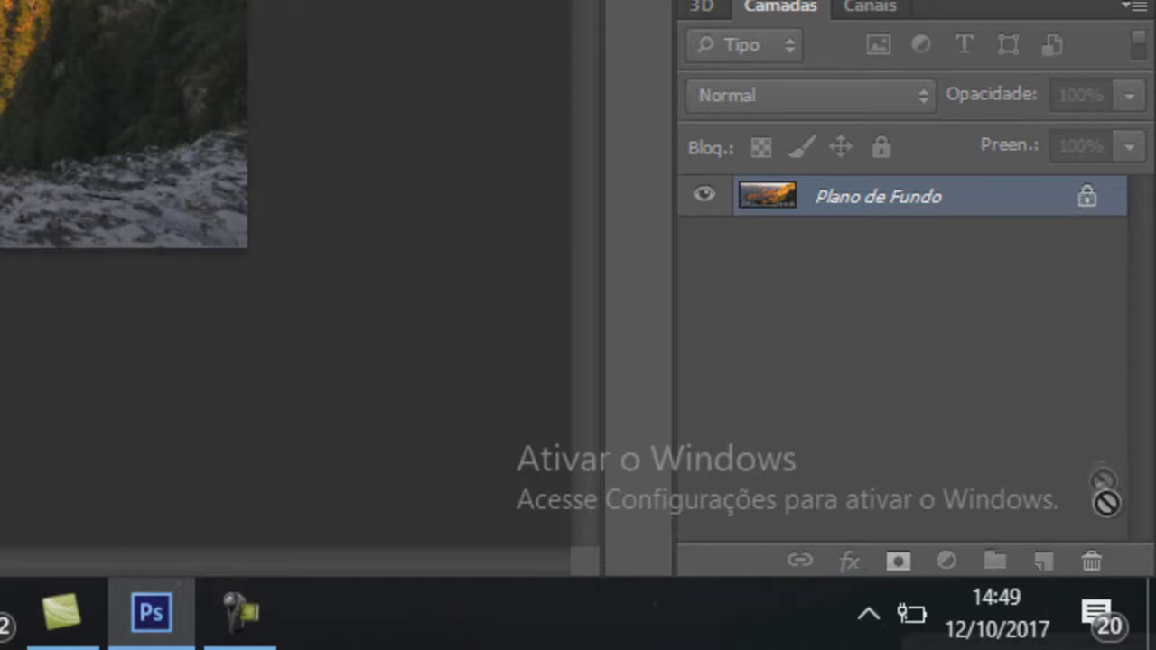
double_click(845, 197)
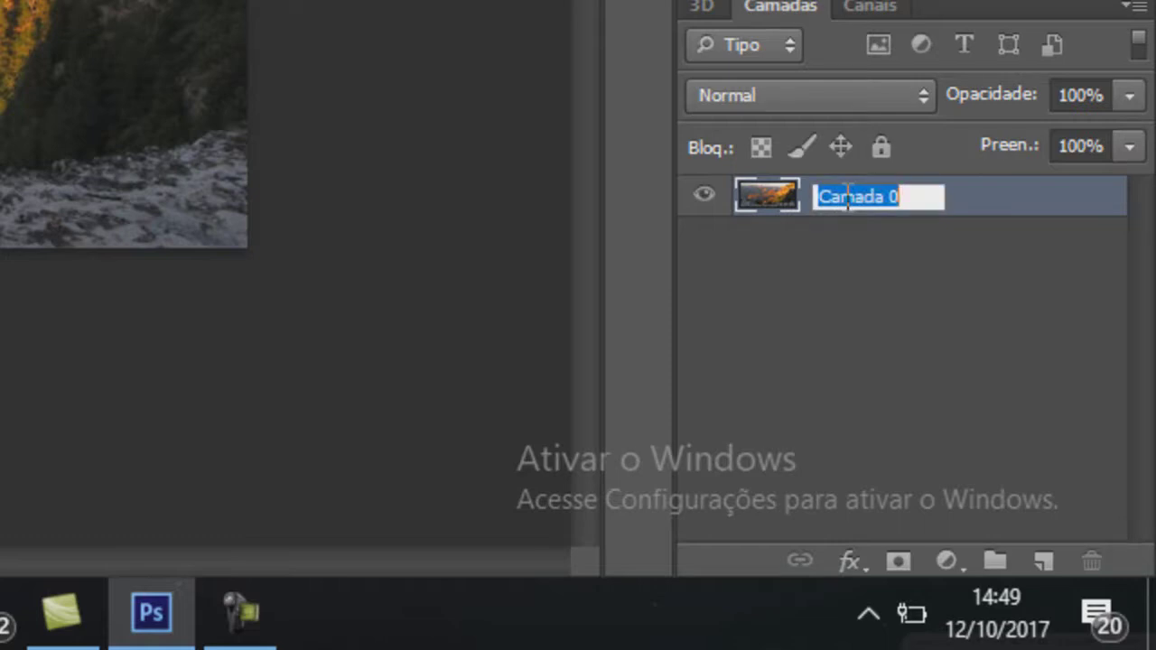
type("fundo")
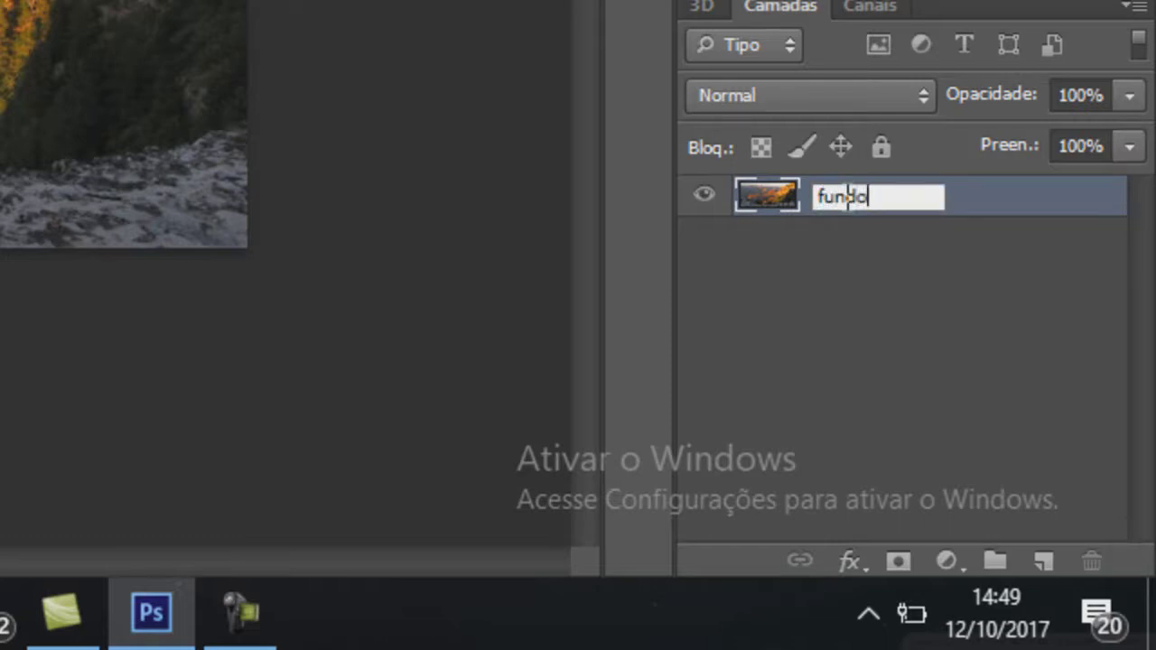
key("Return")
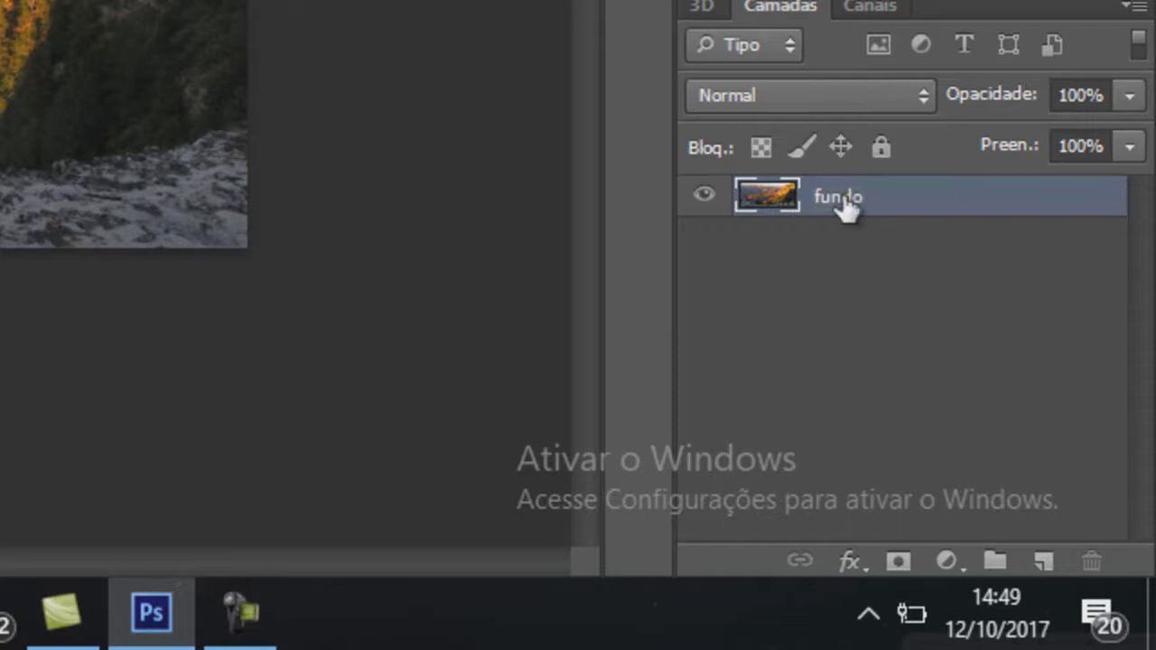
Step: Unlock the boy photo's background and rename its layer 'menino'
key("ctrl+w")
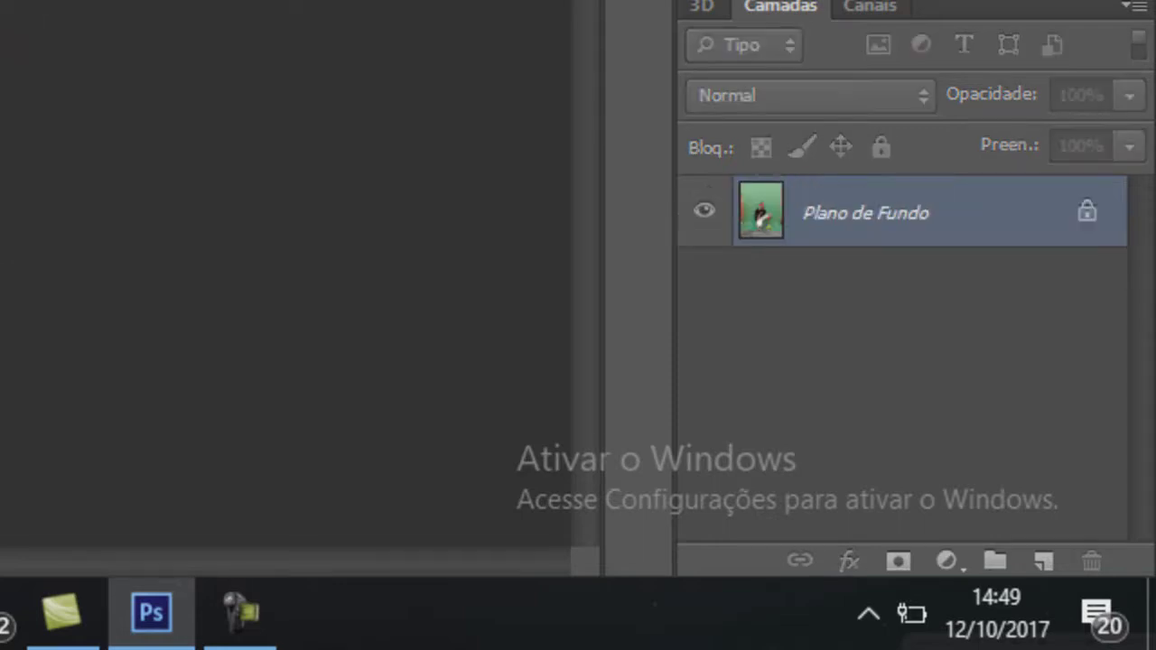
mouse_move(1087, 212)
left_mouse_down()
mouse_move(1145, 547)
mouse_move(1092, 560)
left_mouse_up()
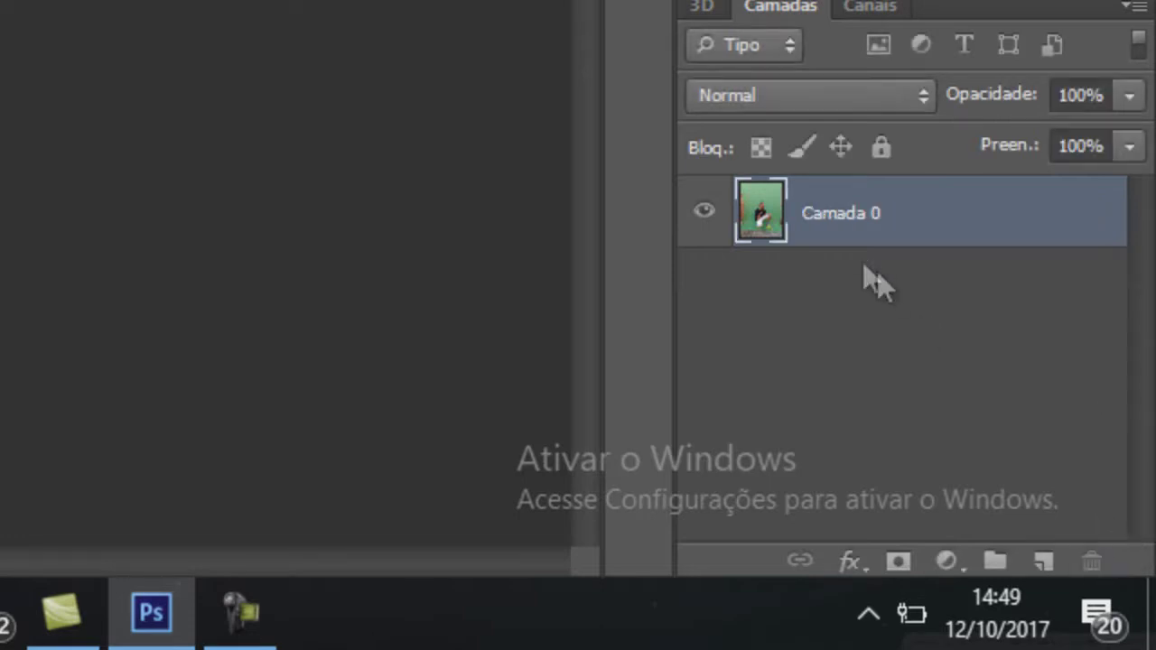
double_click(841, 215)
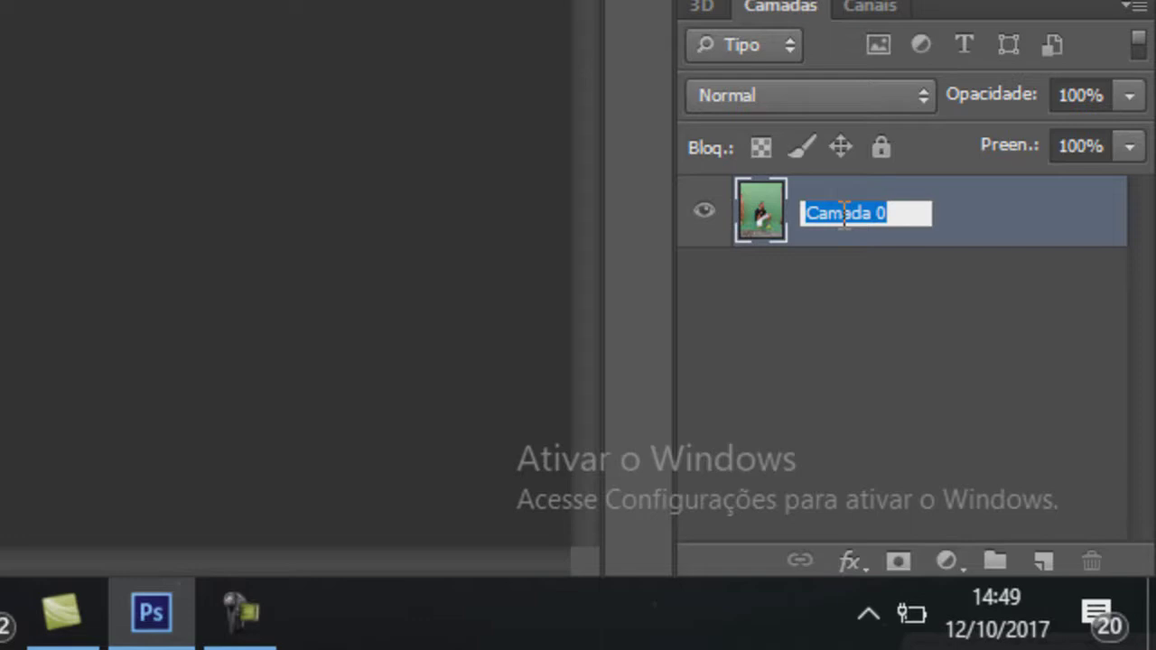
type("menino")
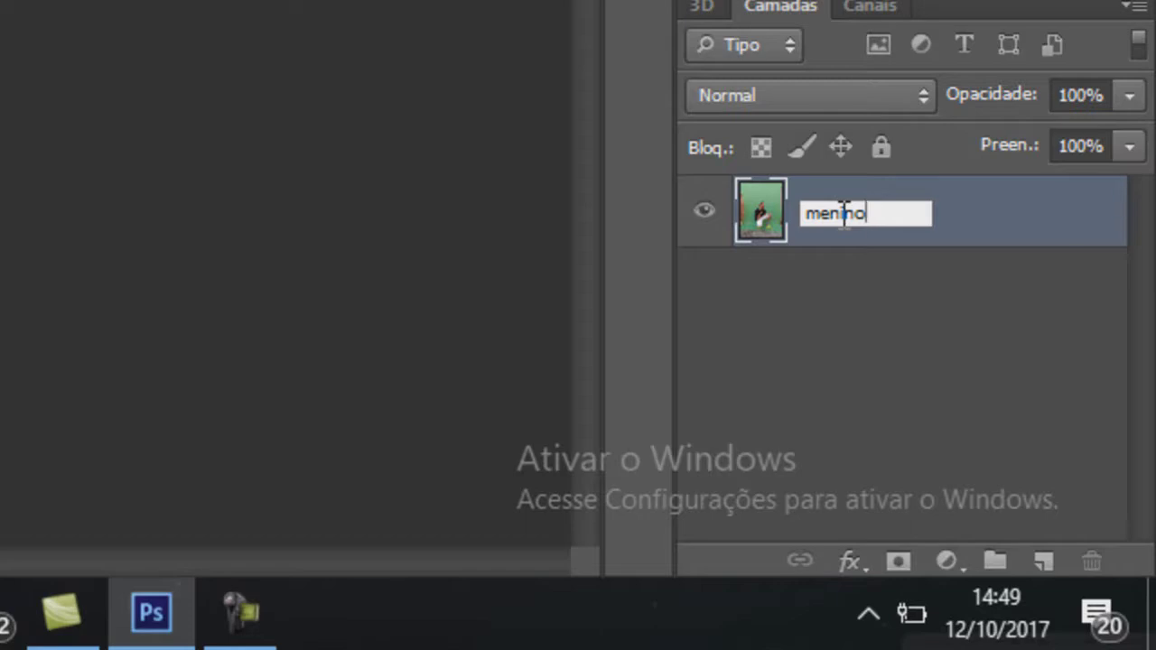
key("Return")
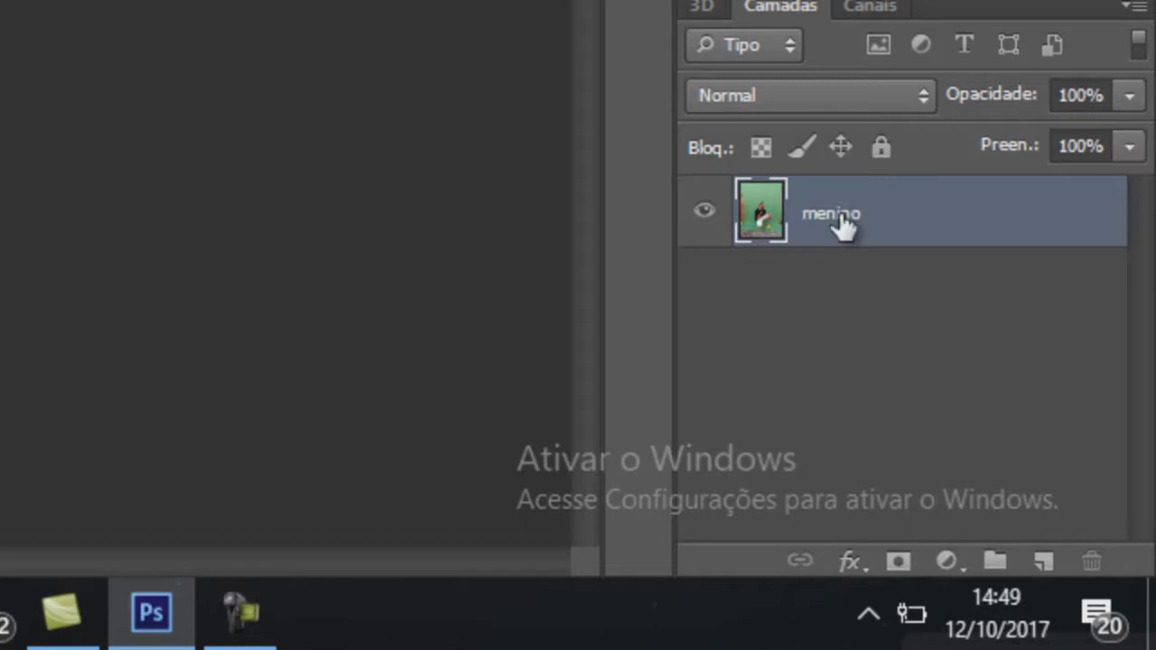
mouse_move(839, 226)
left_mouse_down()
mouse_move(116, 128)
mouse_move(698, 638)
left_mouse_up()
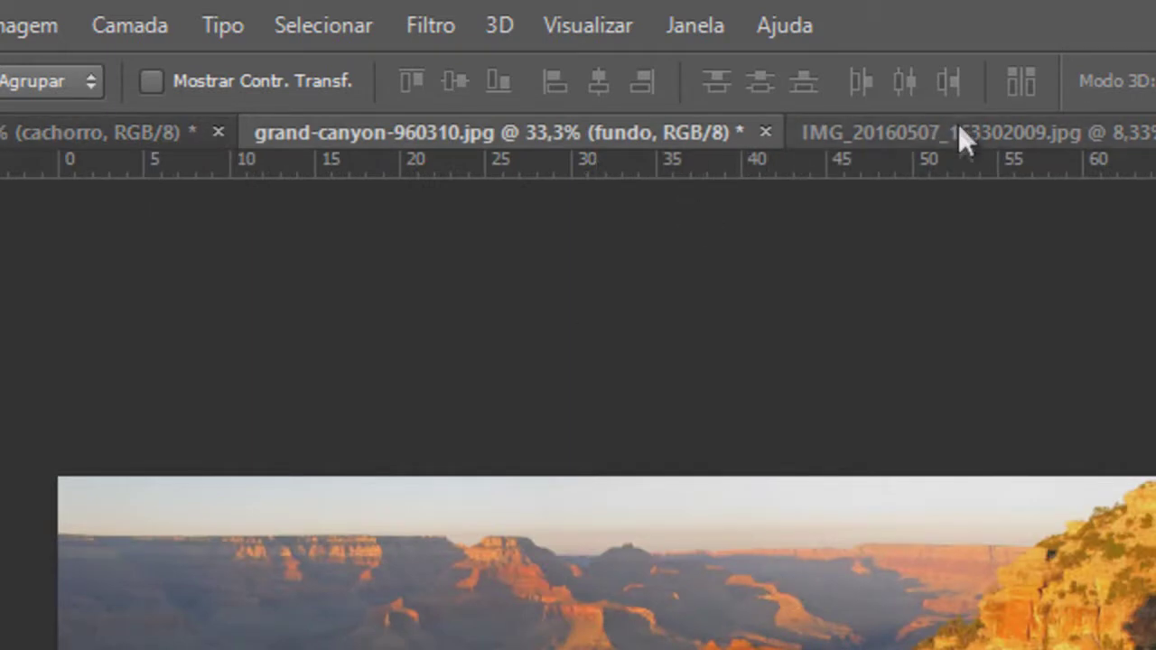
mouse_move(698, 639)
left_mouse_down()
mouse_move(960, 219)
mouse_move(424, 506)
left_mouse_up()
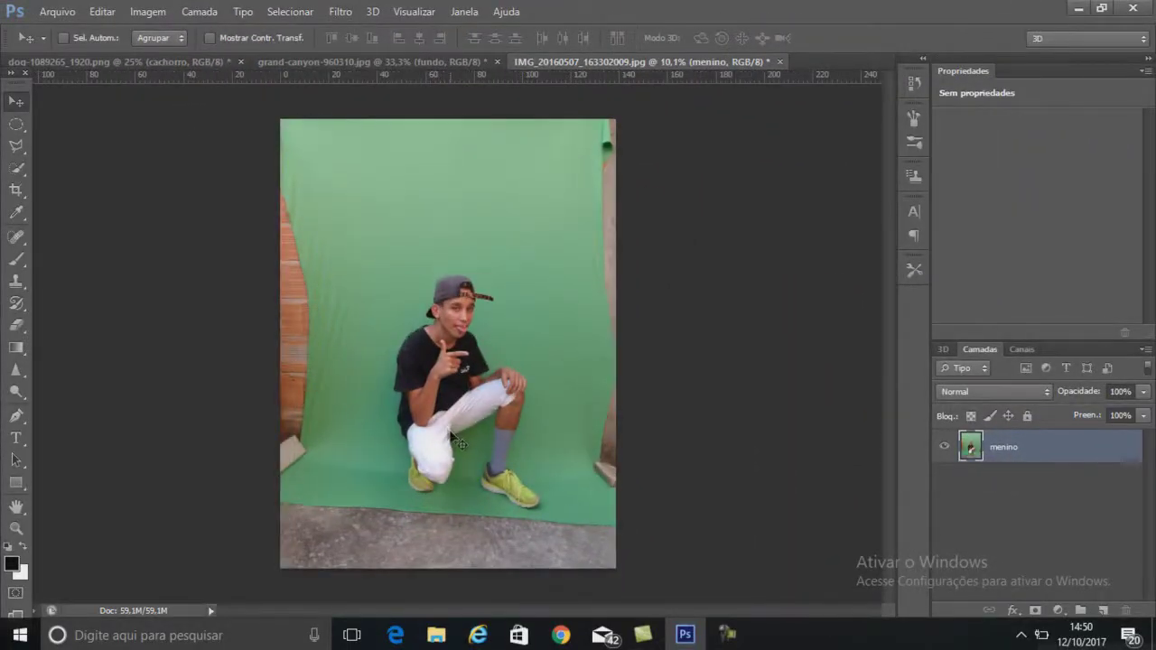
Step: Choose the Quick Selection Tool, zoom in on the boy, and set the brush size to 175
scroll(449, 435, "up", 1)
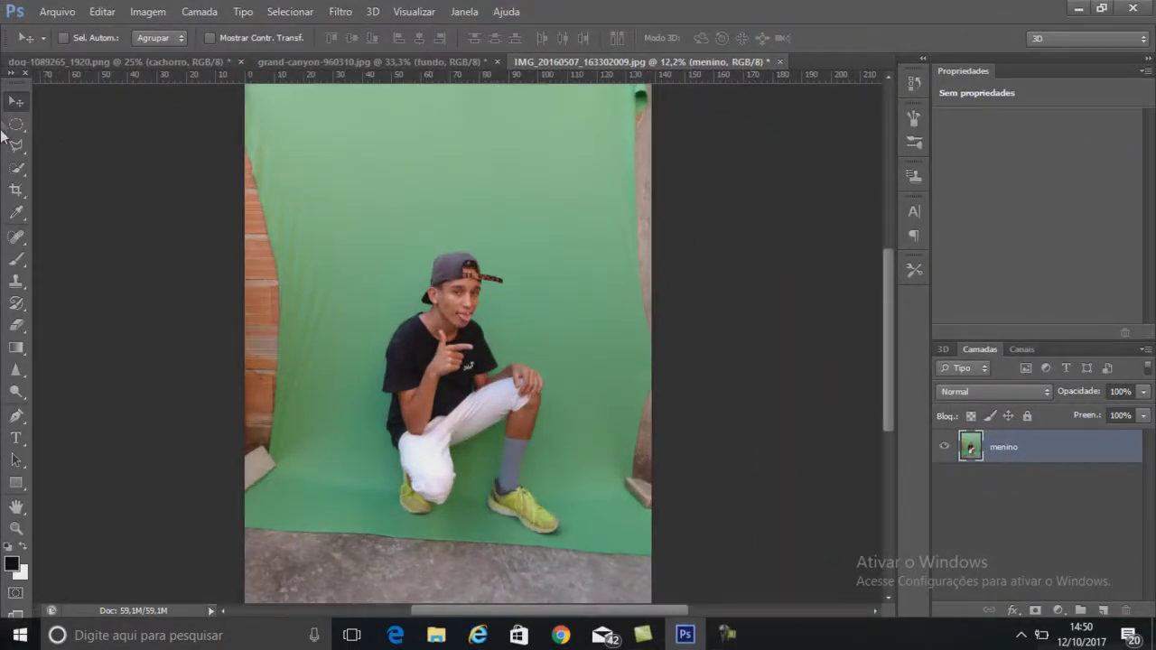
left_click(17, 169)
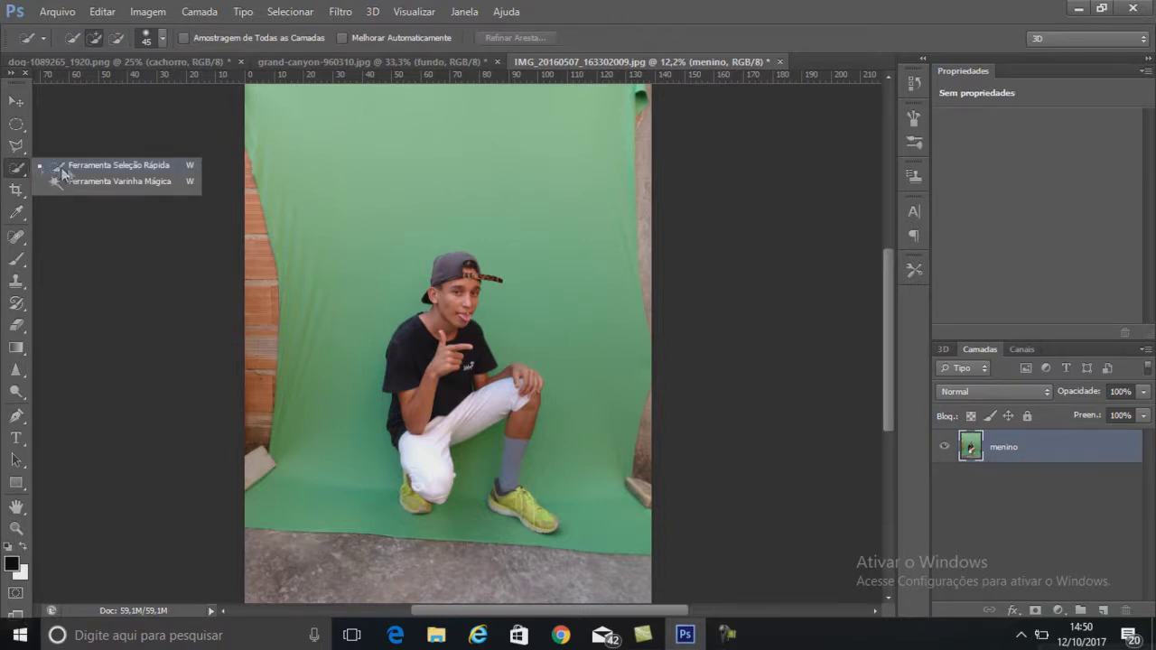
left_click(99, 166)
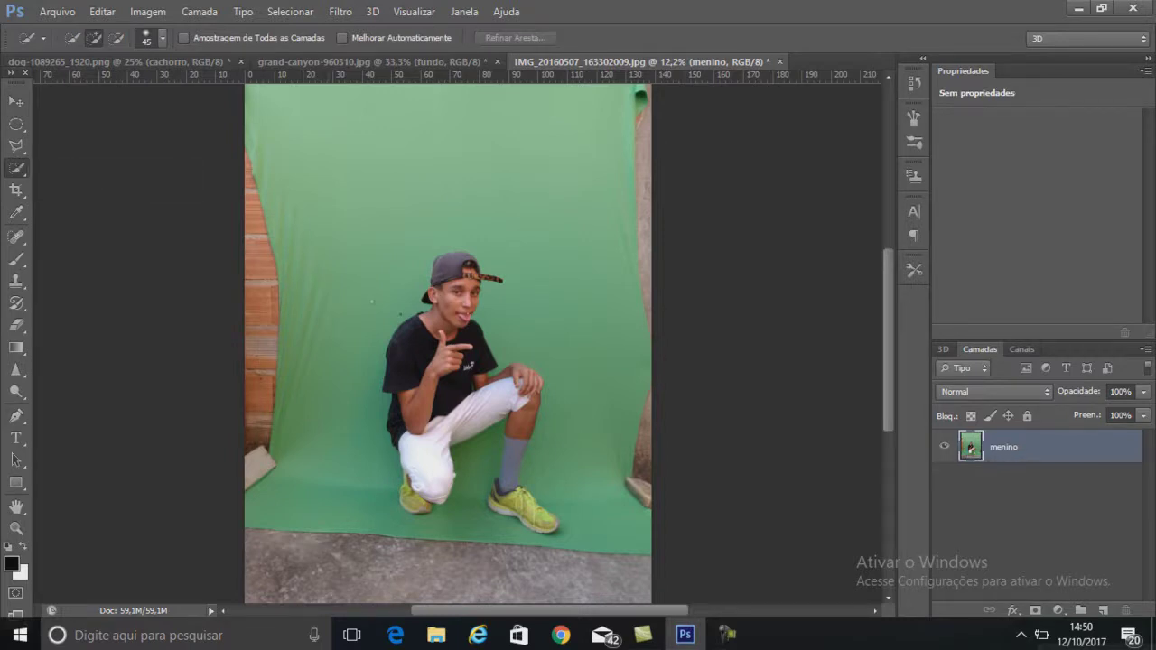
scroll(433, 304, "up", 3)
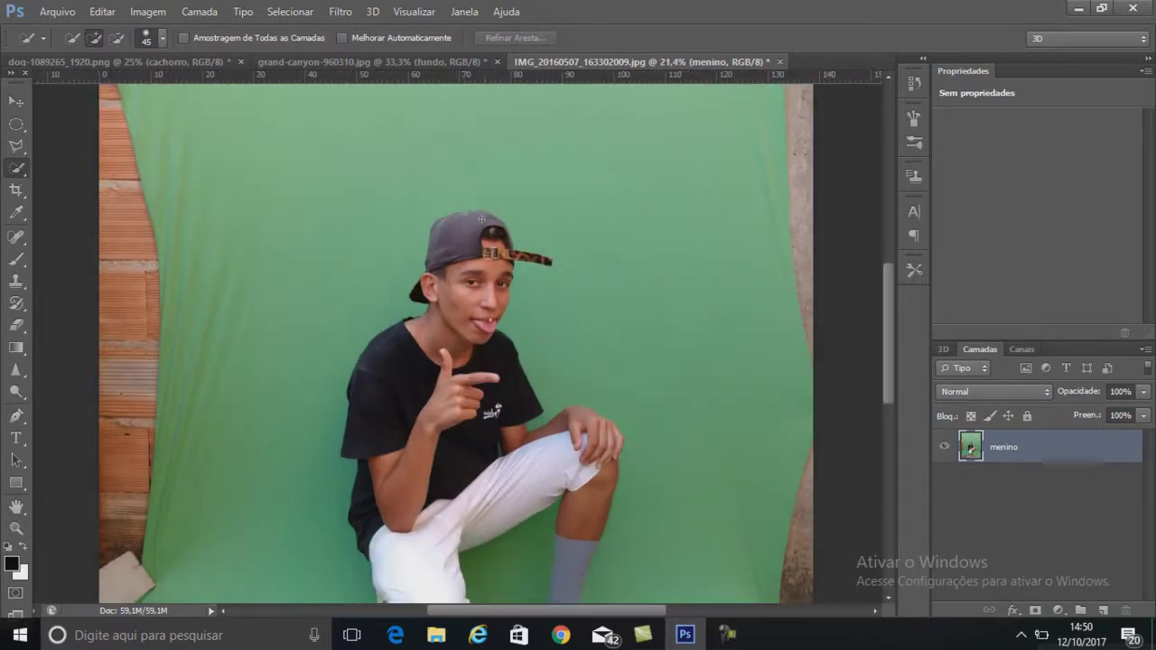
scroll(443, 250, "up", 1)
scroll(442, 250, "up", 1)
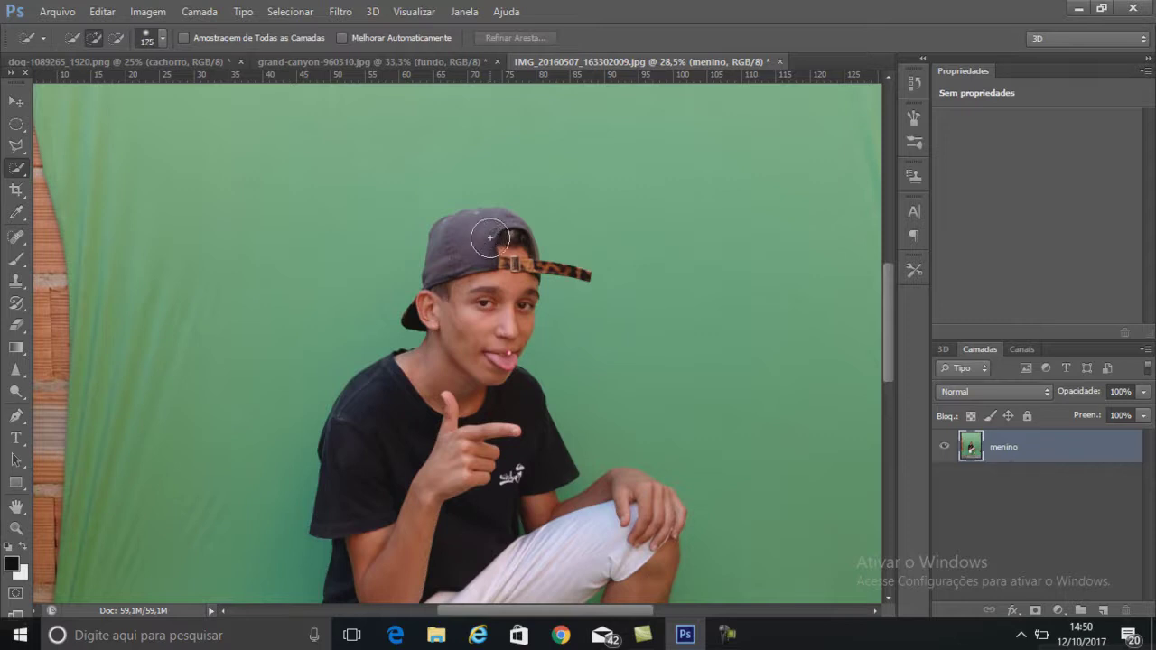
key("bracketright")
key("bracketright")
key("bracketright")
left_click(479, 245)
Step: Select the boy's head, hair, shirt and raised hand
left_click_drag(480, 245, 435, 320)
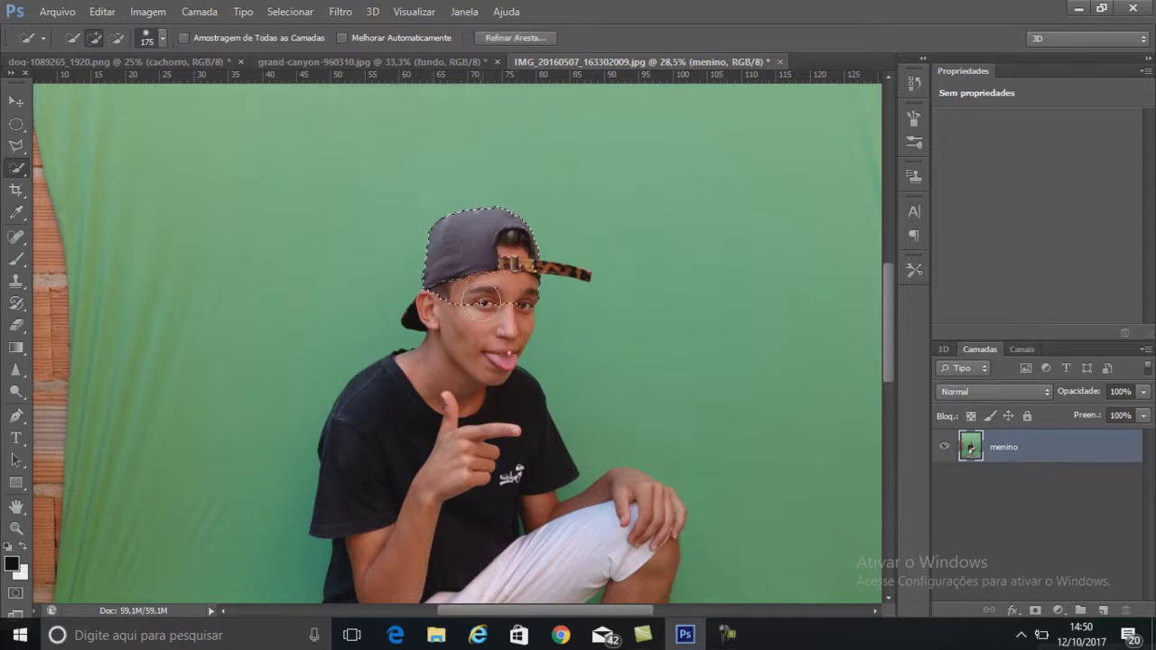
left_click_drag(435, 321, 417, 316)
left_click_drag(503, 395, 457, 444)
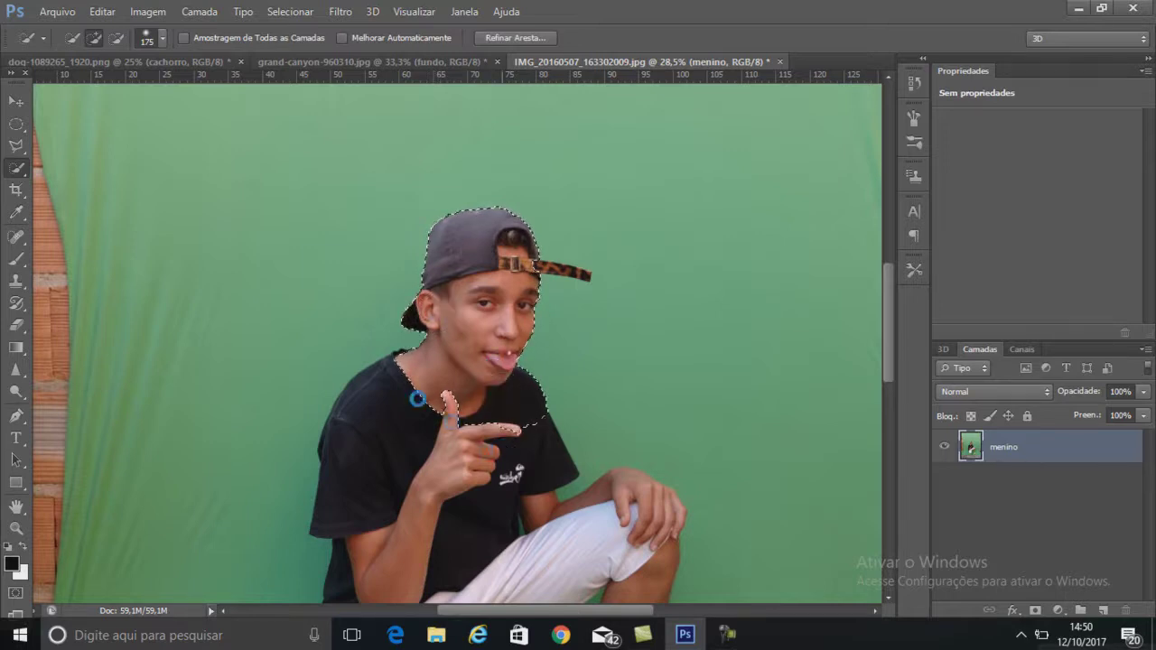
left_click_drag(458, 443, 539, 488)
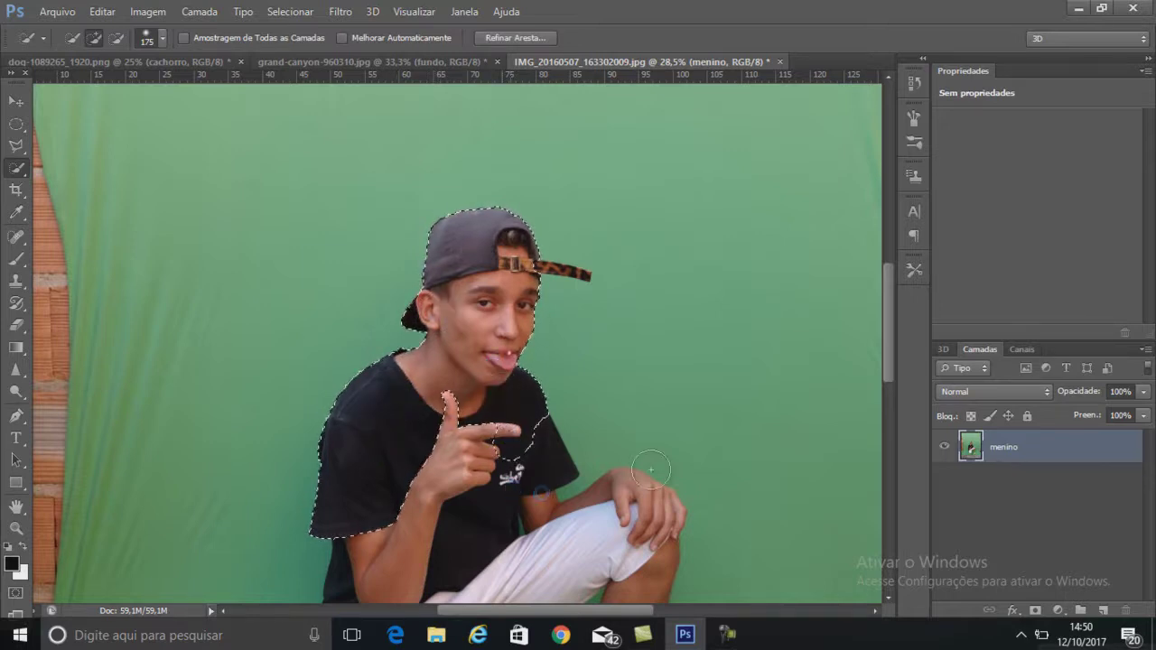
left_click_drag(891, 326, 891, 370)
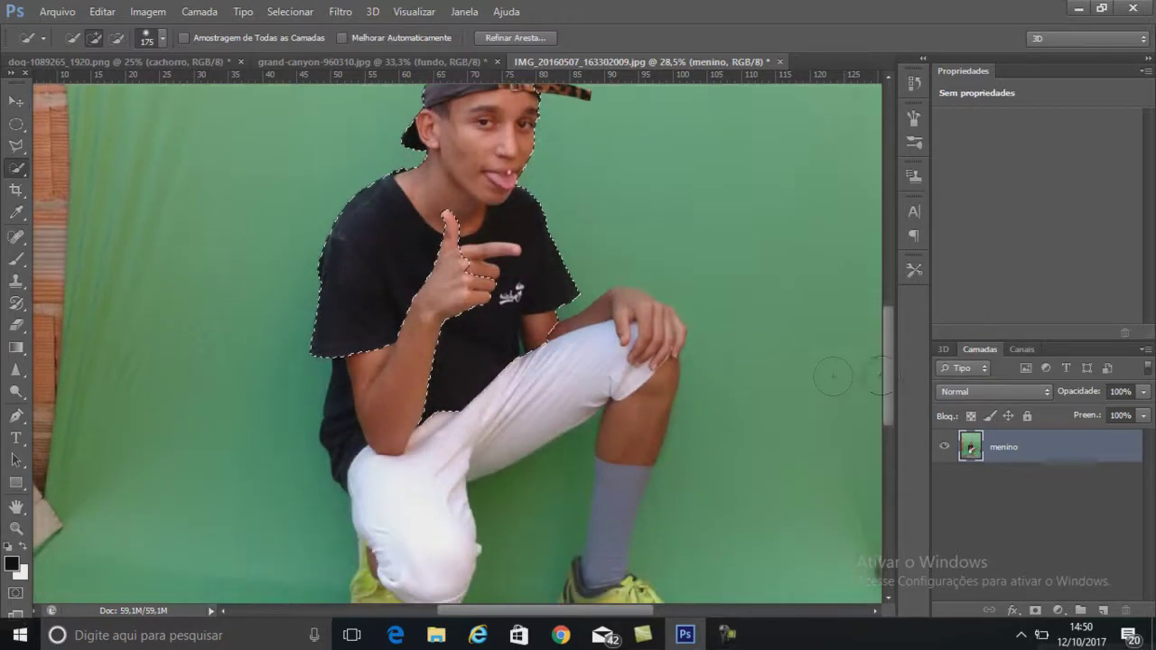
mouse_move(447, 278)
left_mouse_down()
mouse_move(448, 227)
mouse_move(431, 343)
left_mouse_up()
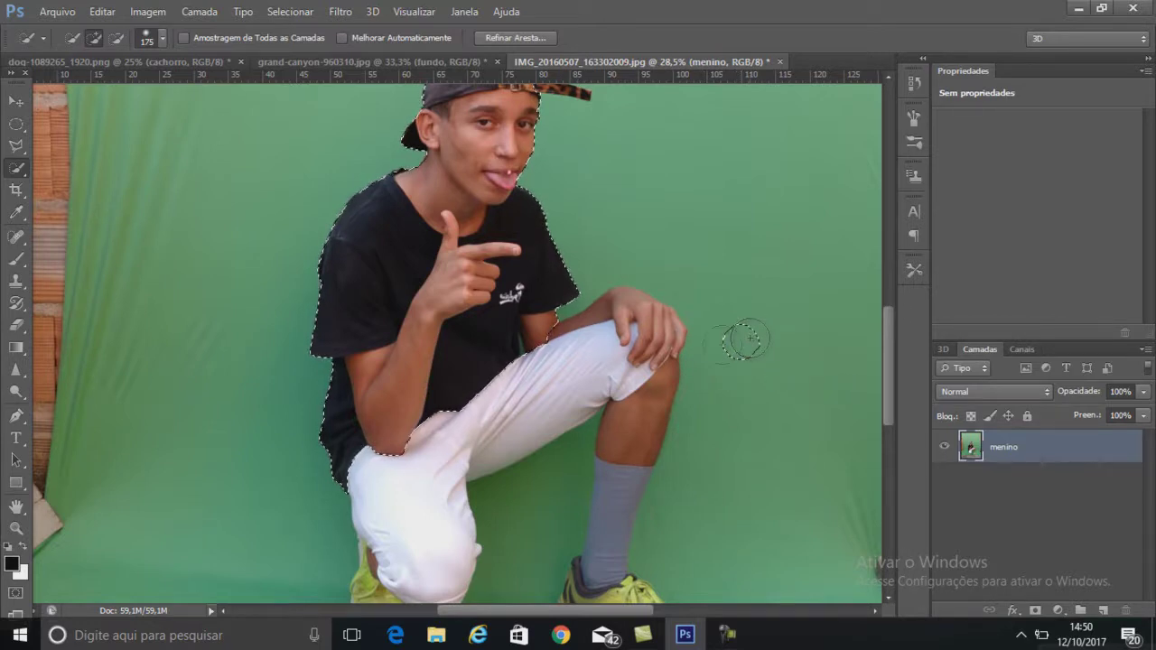
Step: Subtract the stray patch of green backdrop from the selection
left_click(117, 38)
left_click(739, 343)
left_click_drag(736, 336, 742, 361)
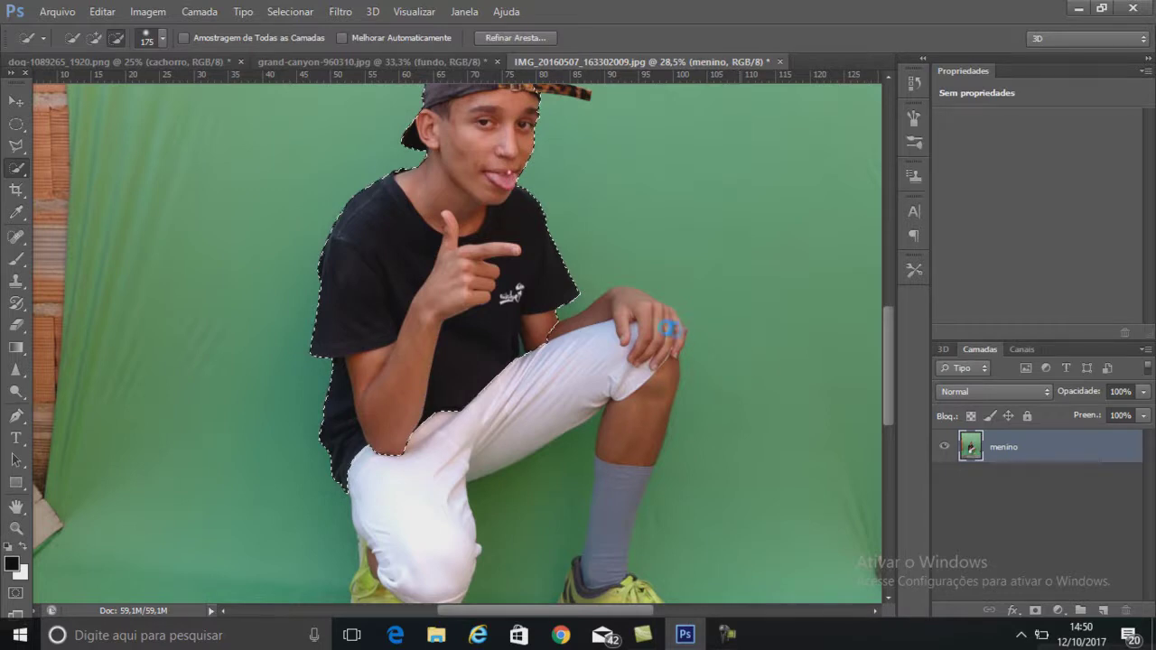
left_click(94, 39)
Step: Add the knee, hand, pants and left yellow shoe to the selection
left_click(614, 350)
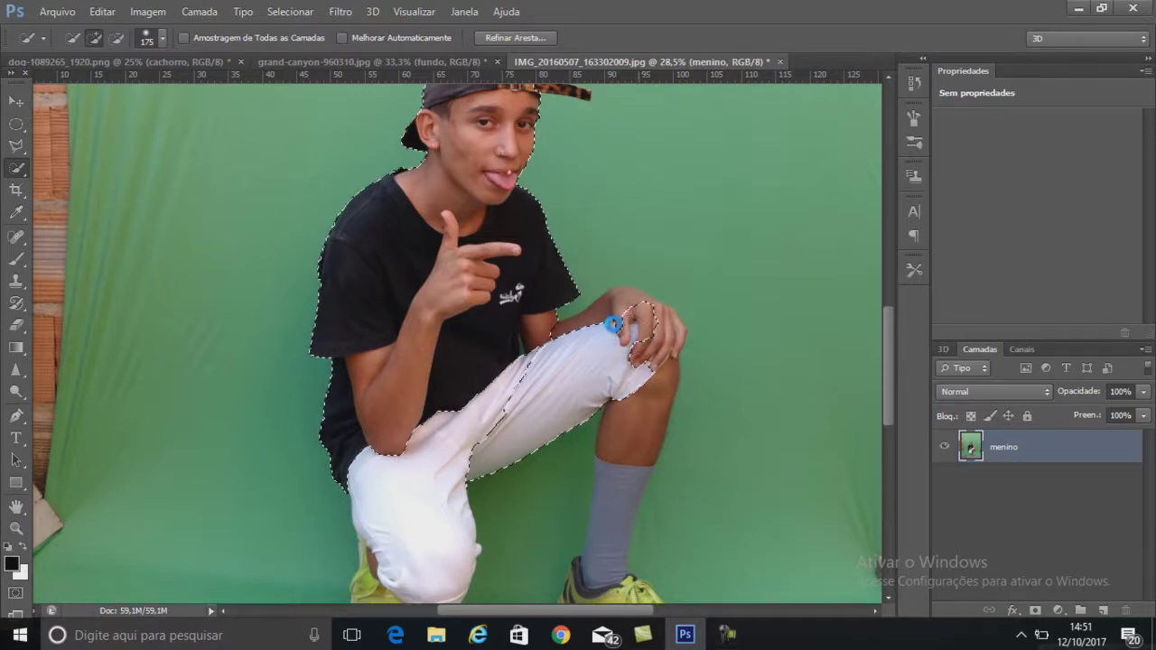
left_click_drag(623, 318, 655, 402)
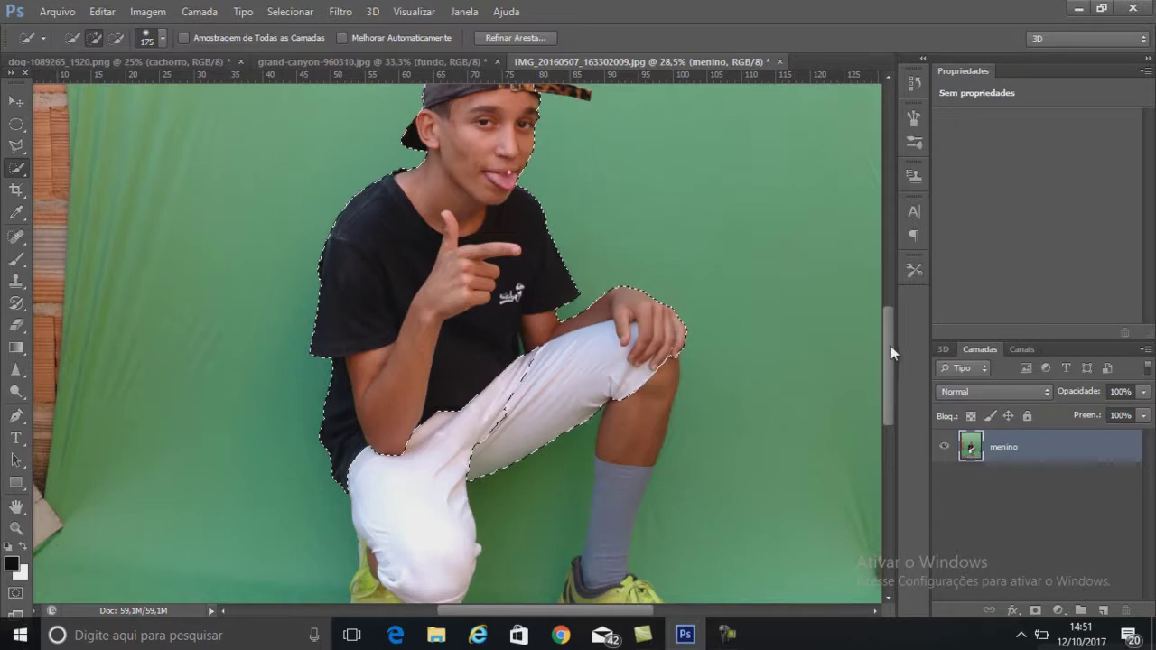
left_click_drag(890, 345, 890, 379)
left_click(467, 299)
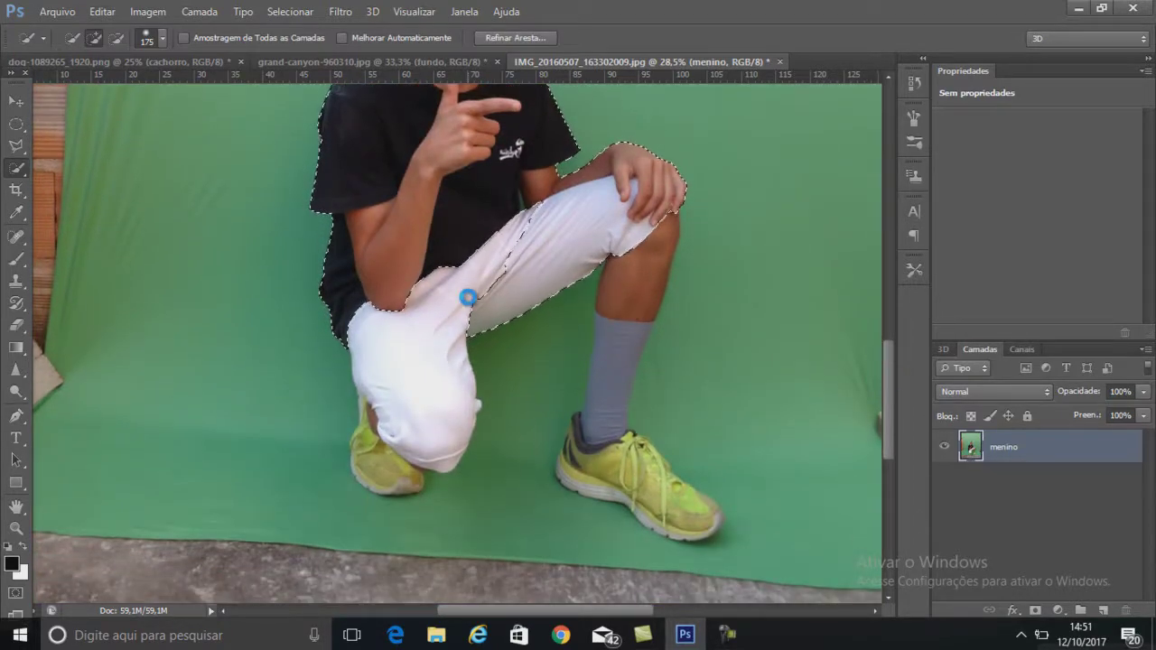
left_click_drag(512, 252, 383, 465)
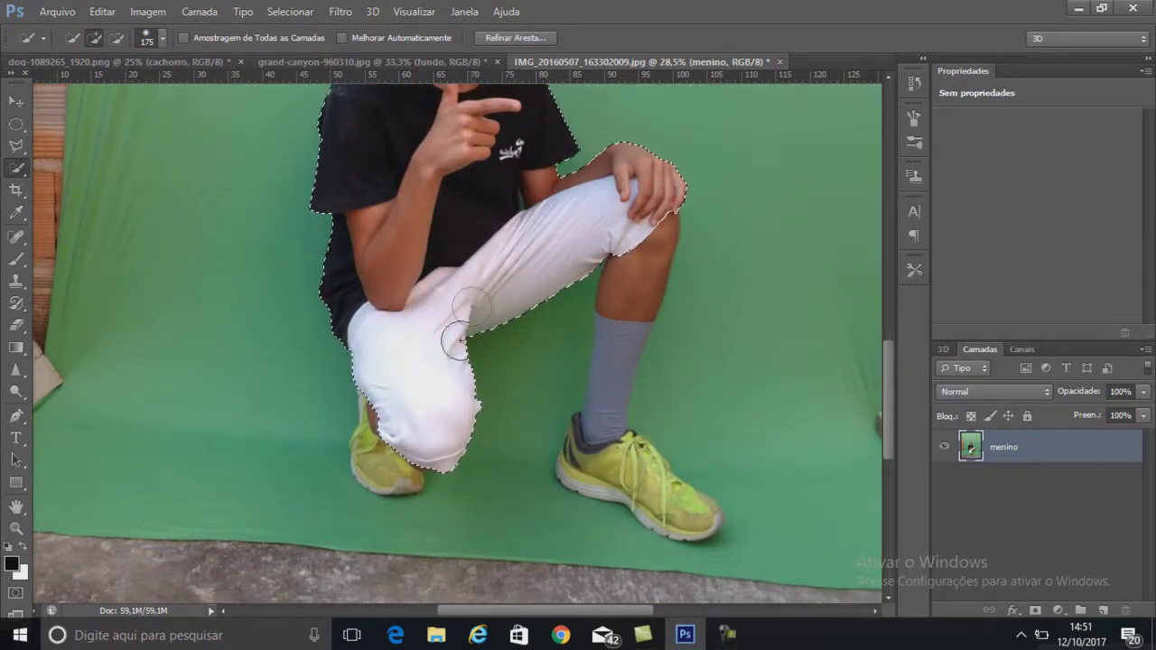
left_click_drag(383, 465, 382, 418)
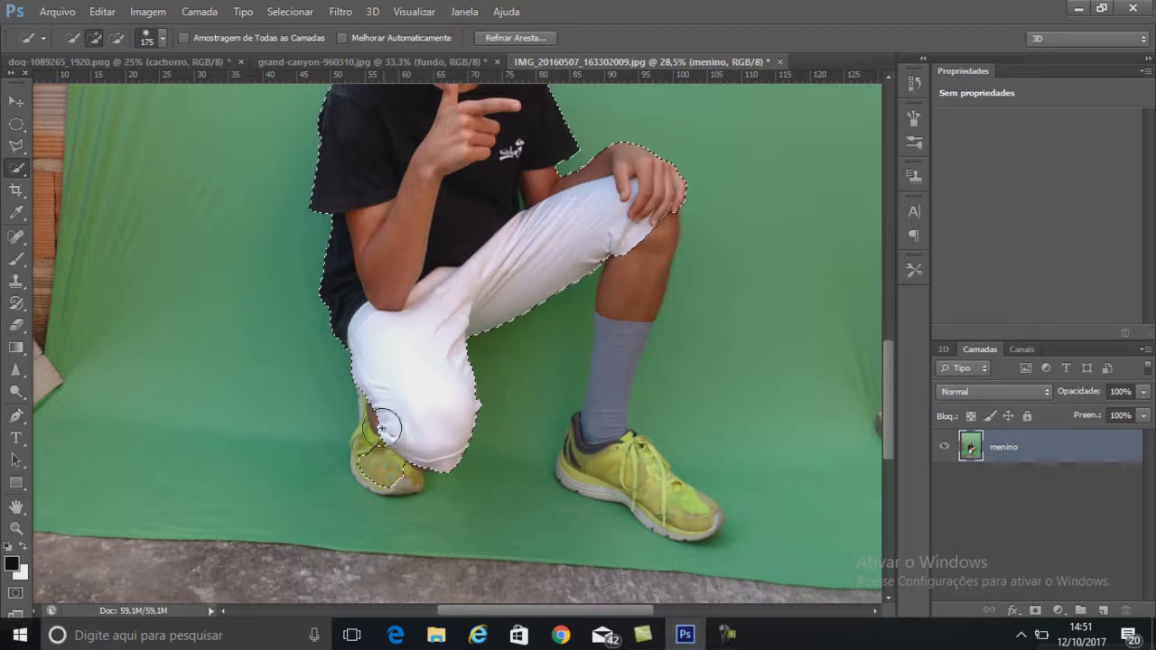
Step: Add the right shoe, sock cuff, calf and grey sock to the selection
left_click(696, 519)
left_click_drag(696, 520, 601, 464)
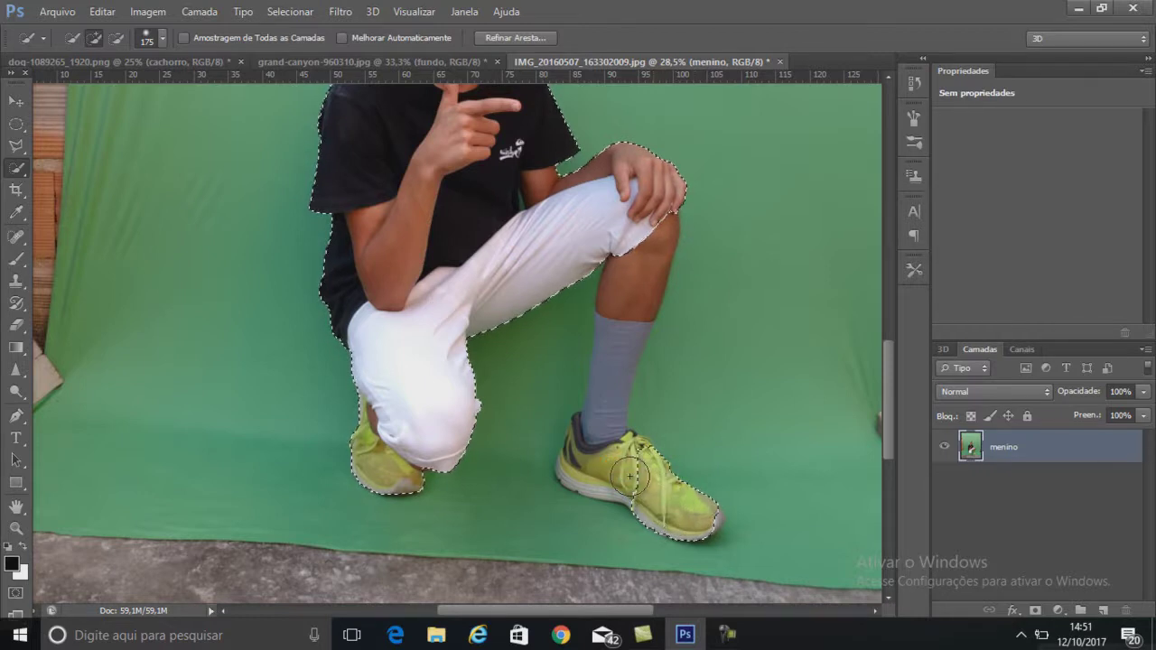
left_click_drag(595, 476, 602, 438)
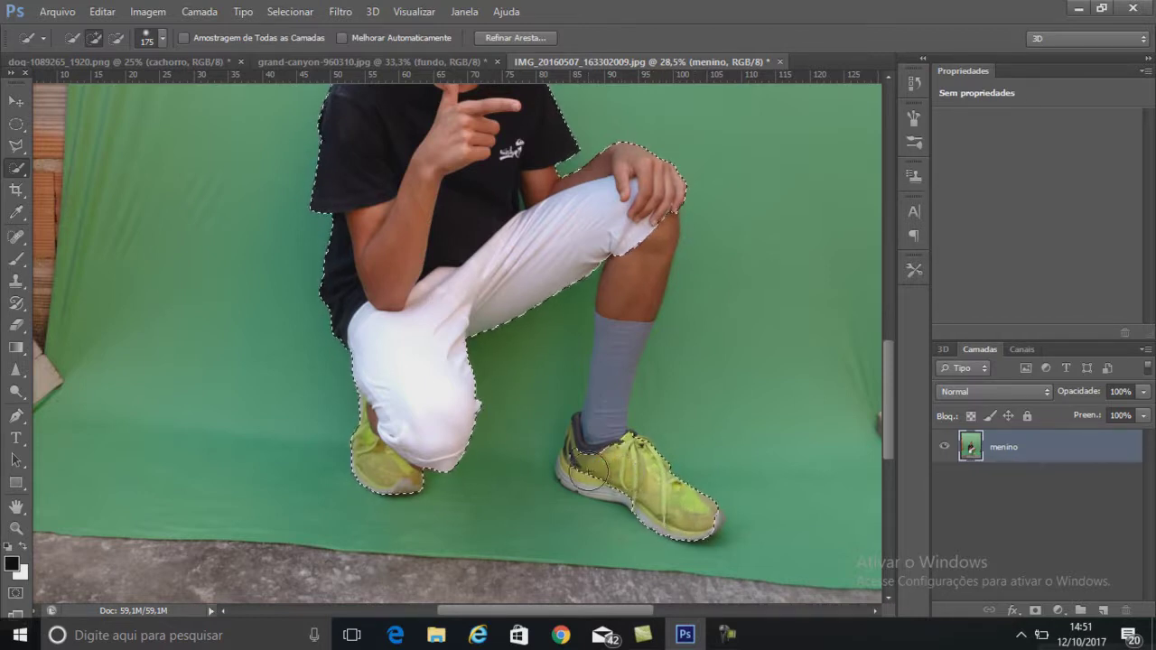
left_click_drag(602, 438, 596, 439)
left_click_drag(617, 289, 597, 440)
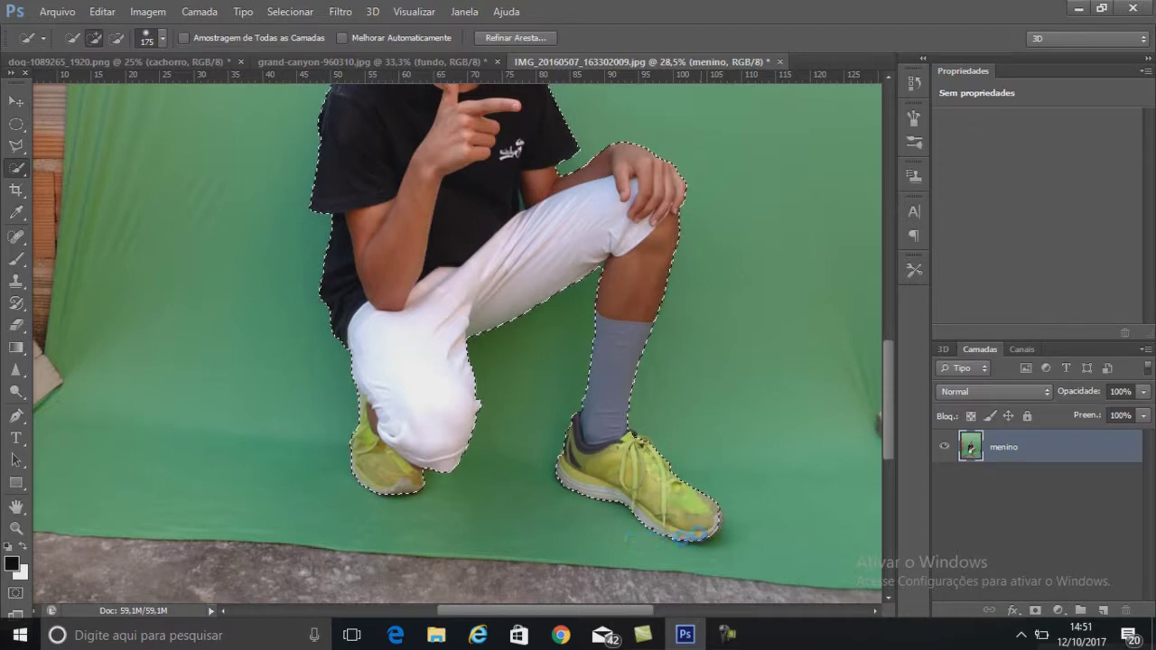
Step: Shrink the brush to 125, touch up the shoe toe, and add the leopard-print cap strap
scroll(716, 537, "up", 1, "alt")
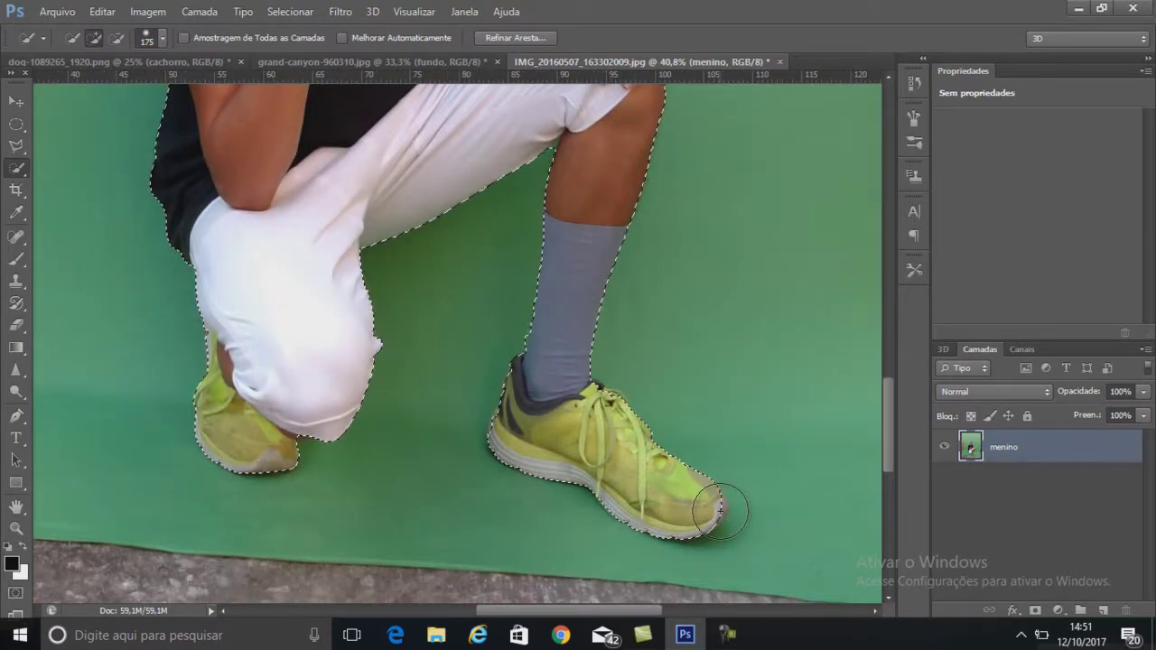
key("bracketleft")
key("bracketleft")
key("bracketleft")
key("bracketleft")
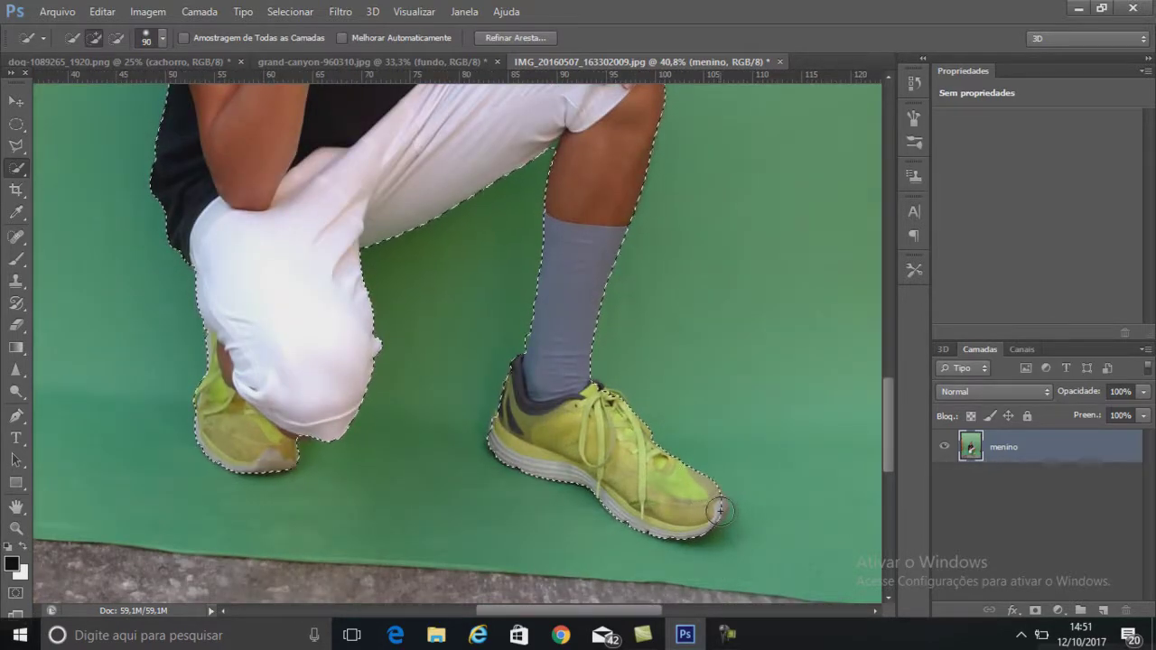
left_click(714, 510)
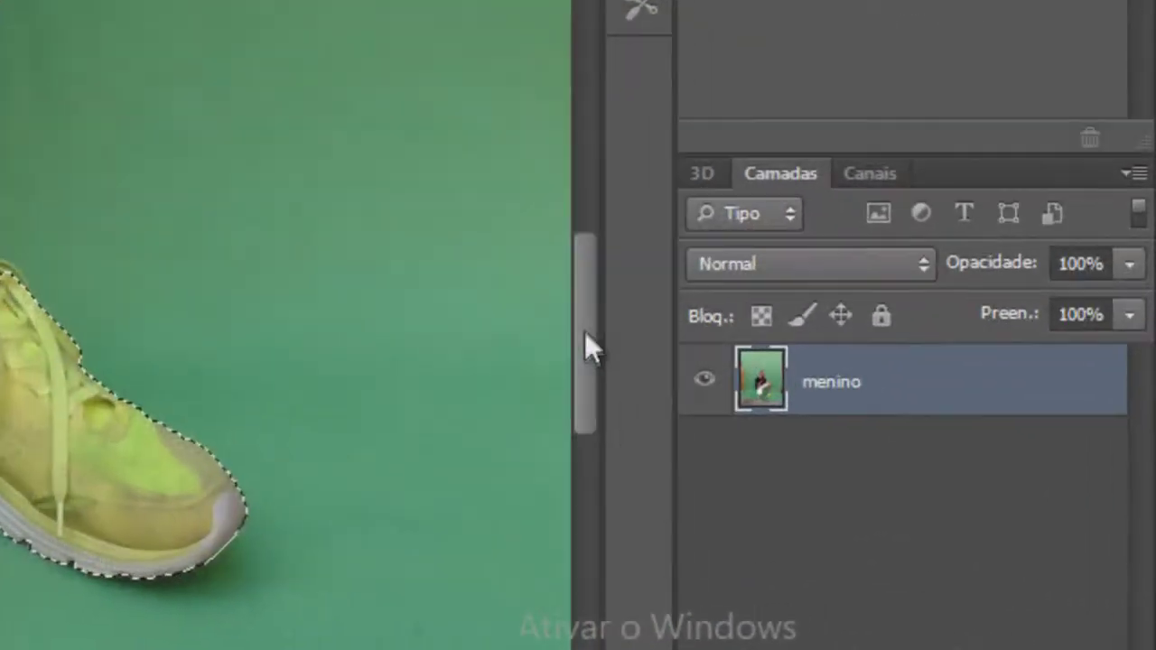
mouse_move(585, 333)
left_mouse_down()
mouse_move(606, 240)
mouse_move(603, 116)
mouse_move(581, 116)
left_mouse_up()
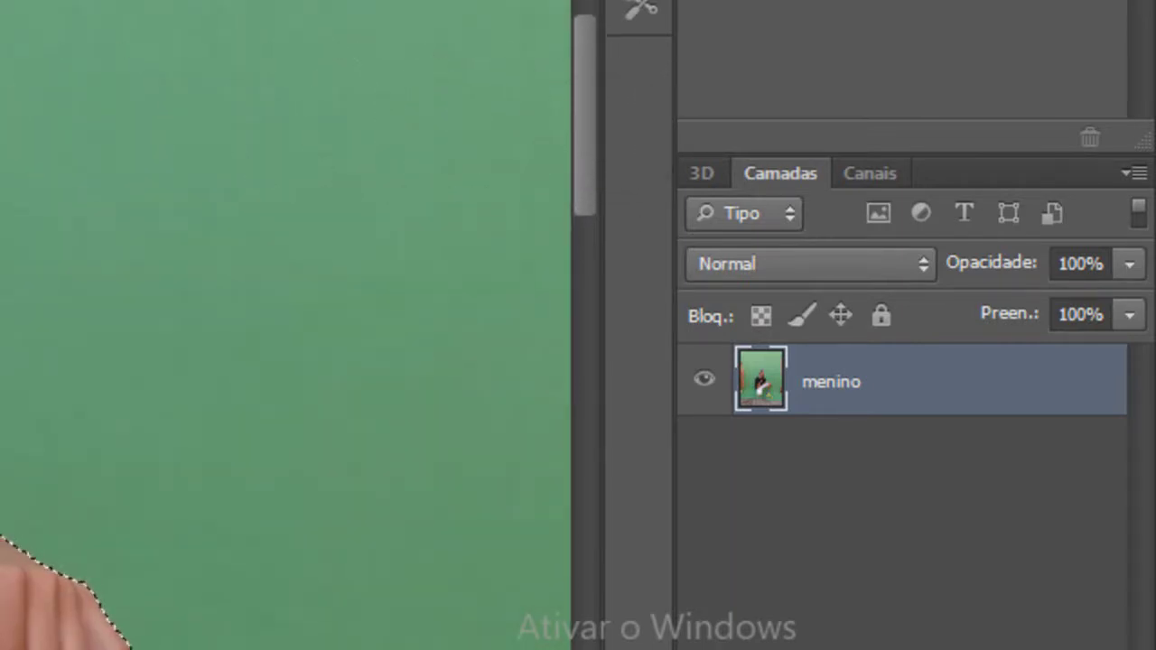
scroll(286, 325, "up", 2)
key("ctrl+plus")
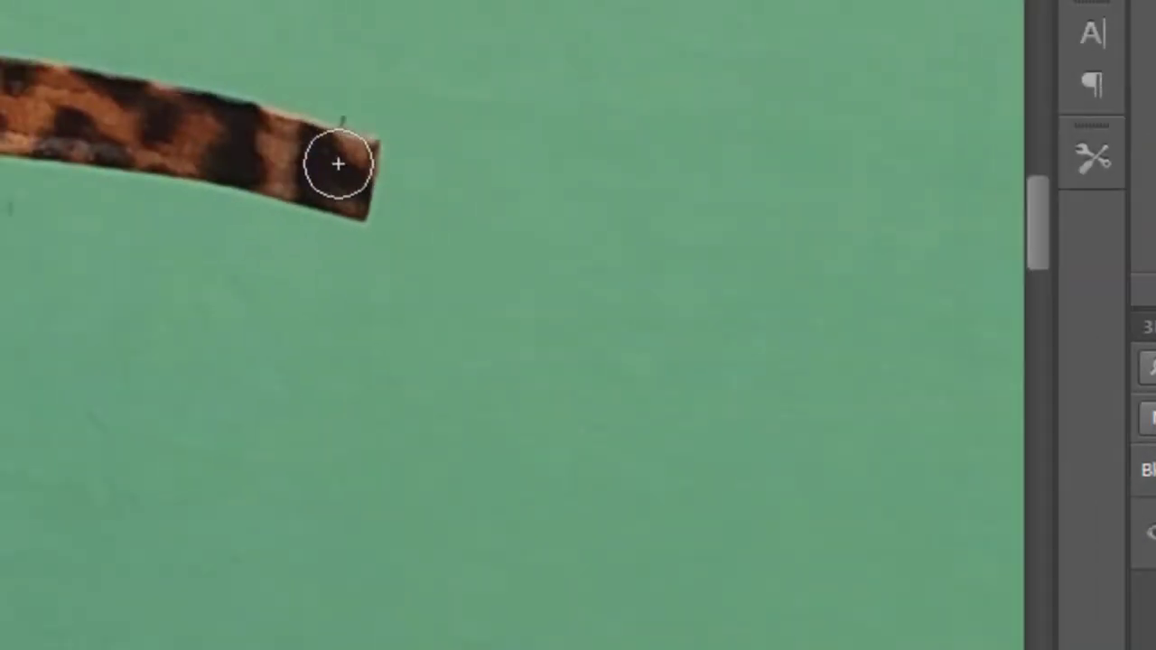
left_click(336, 167)
Step: Extend the selection along the cap strap and reduce the brush to 7 pixels
left_click_drag(236, 148, 118, 114)
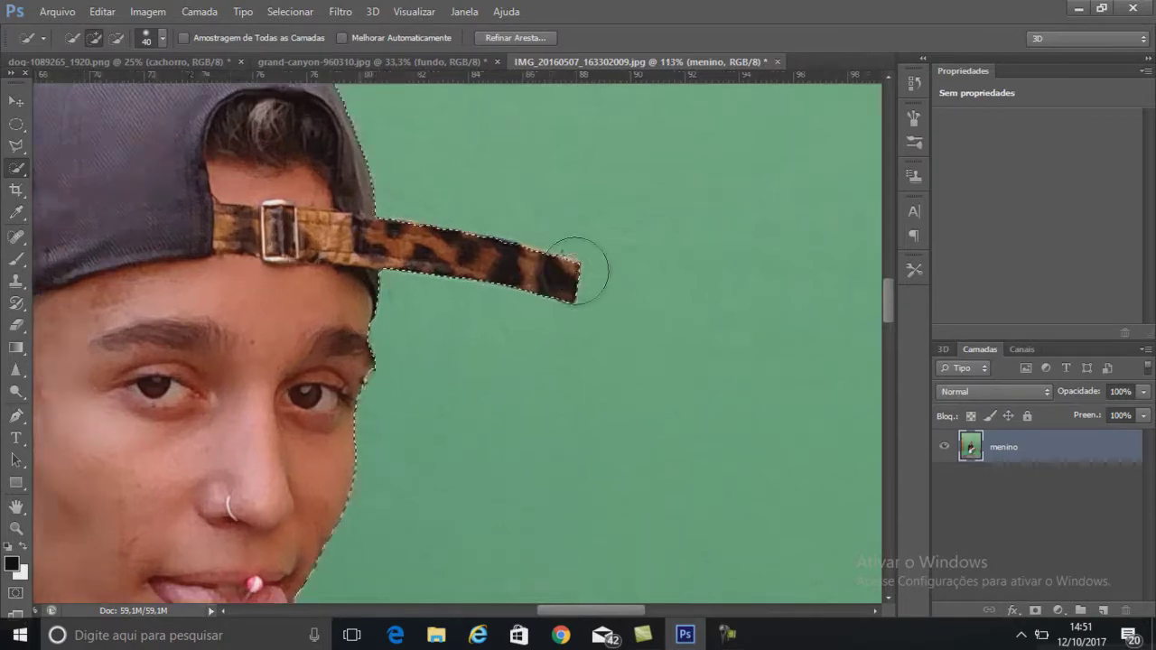
scroll(578, 271, "up", 3)
scroll(619, 241, "up", 2)
scroll(605, 250, "up", 2)
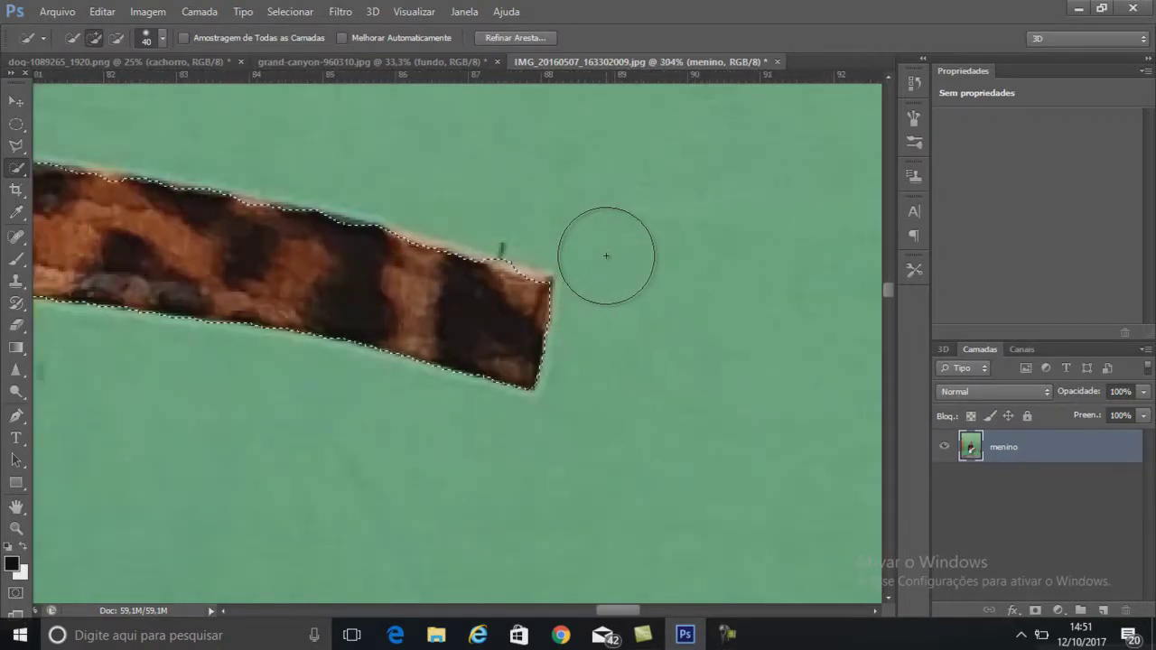
key("bracketleft")
key("bracketleft")
key("bracketleft")
key("bracketleft")
key("bracketleft")
key("bracketleft")
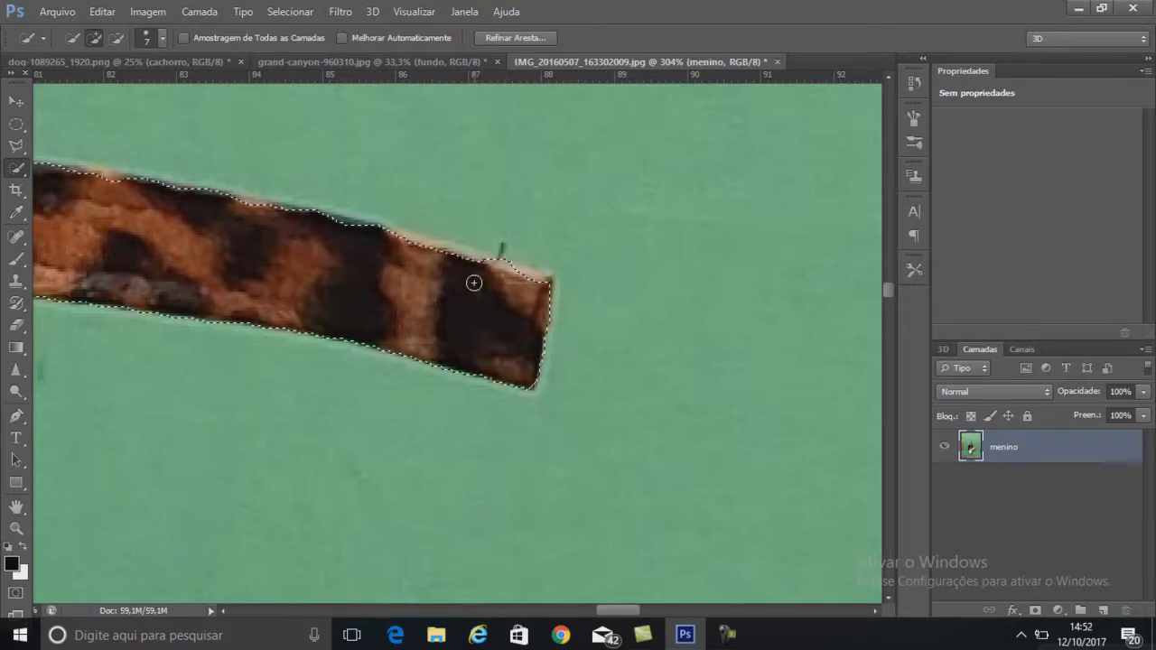
scroll(474, 282, "down", 1)
scroll(474, 283, "down", 1)
scroll(474, 282, "down", 1)
scroll(474, 283, "down", 1)
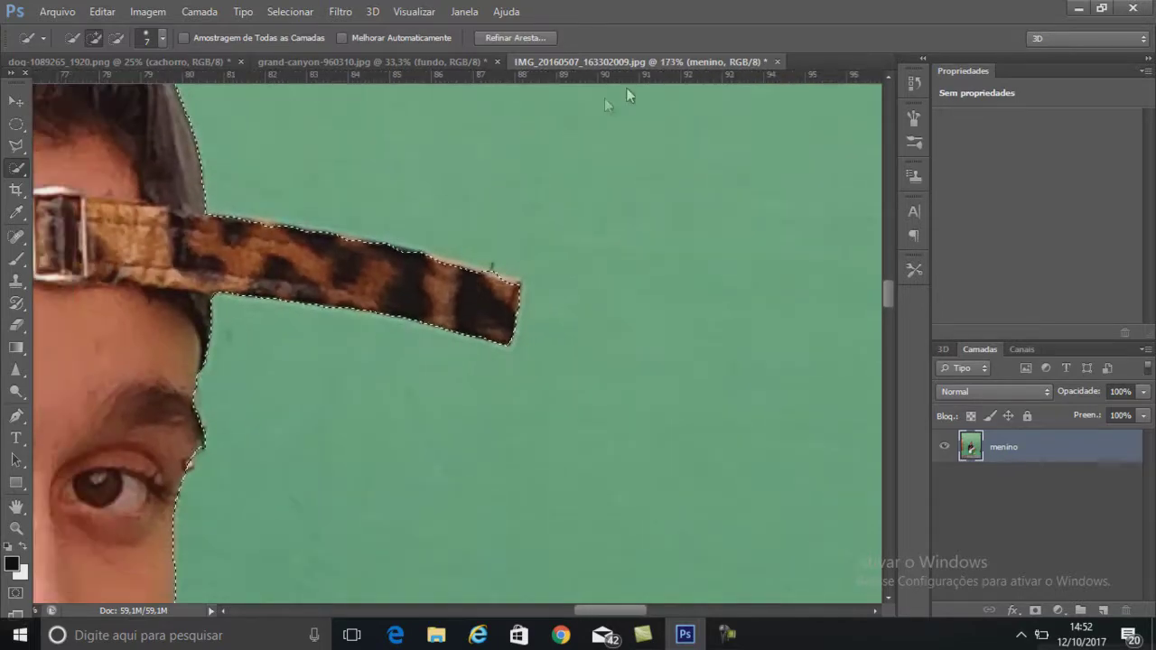
Step: In Refine Edge, set the refine brush size to 9 and brush along the strap's lower edge
left_click(522, 38)
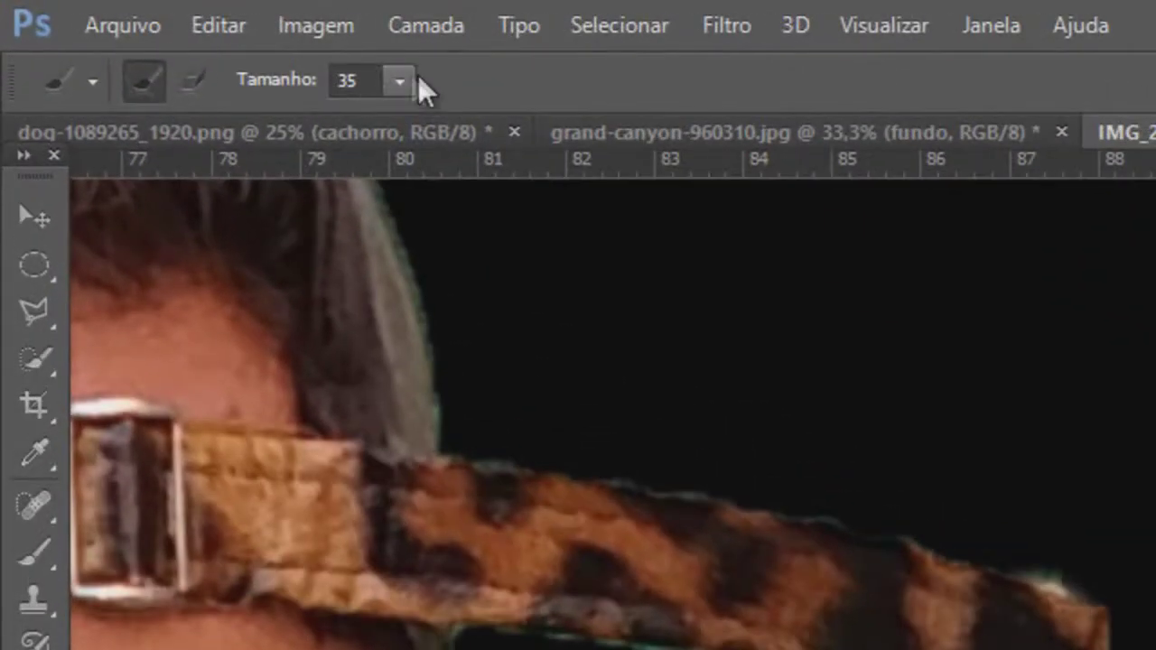
left_click(394, 78)
left_click_drag(385, 110, 170, 58)
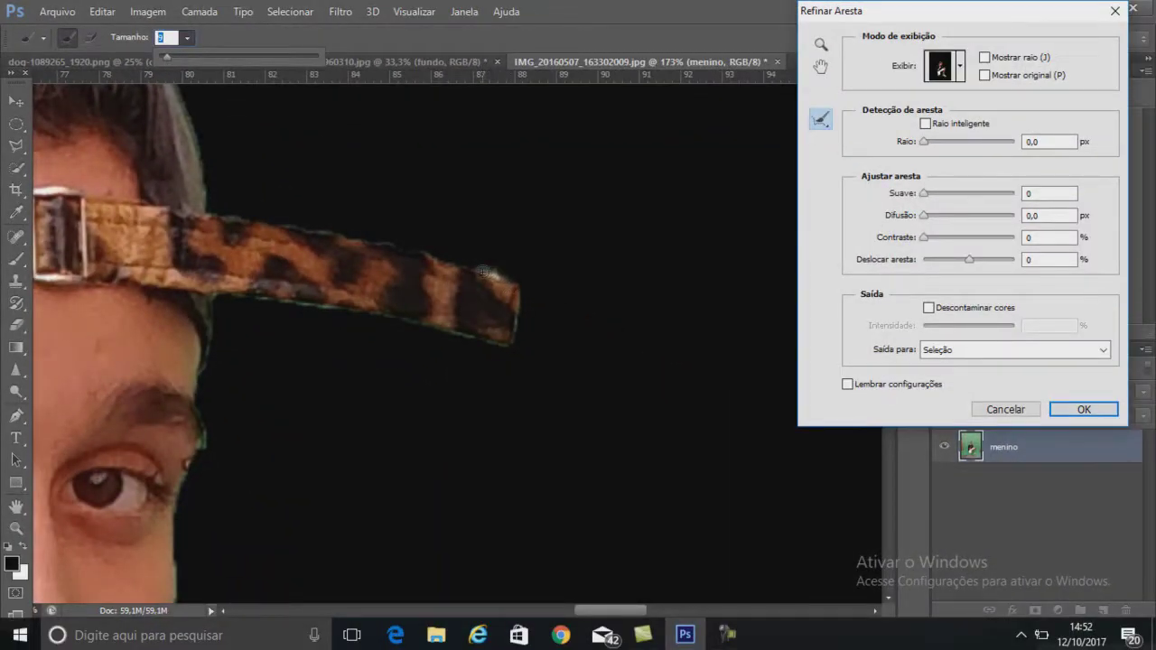
key("Return")
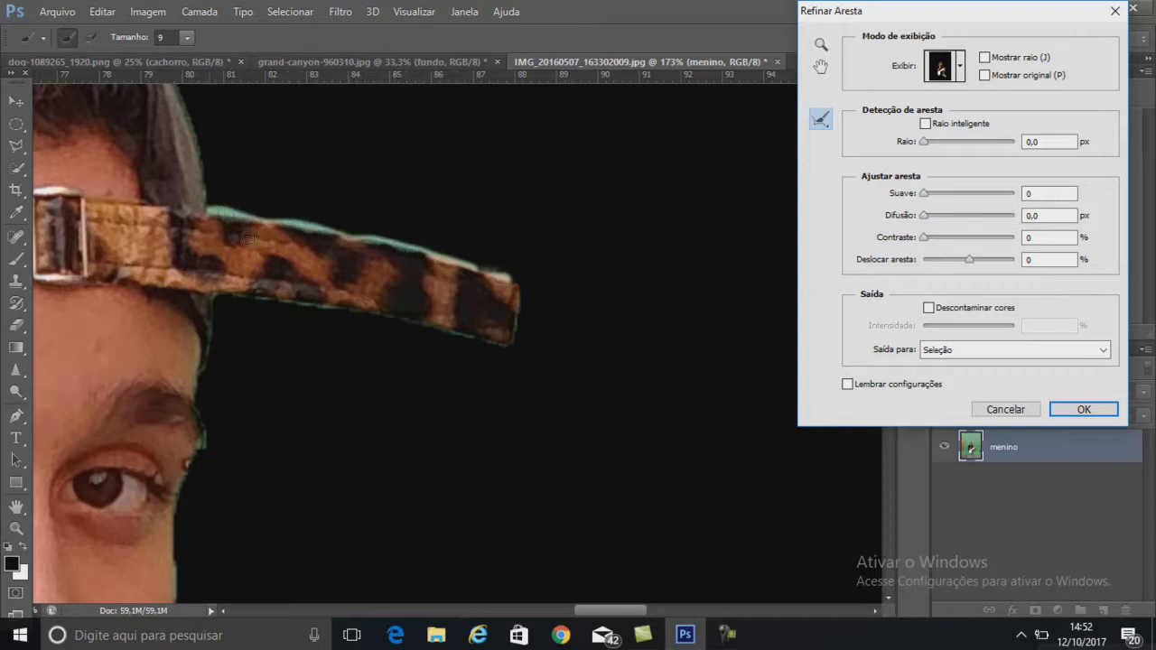
left_click_drag(251, 292, 383, 318)
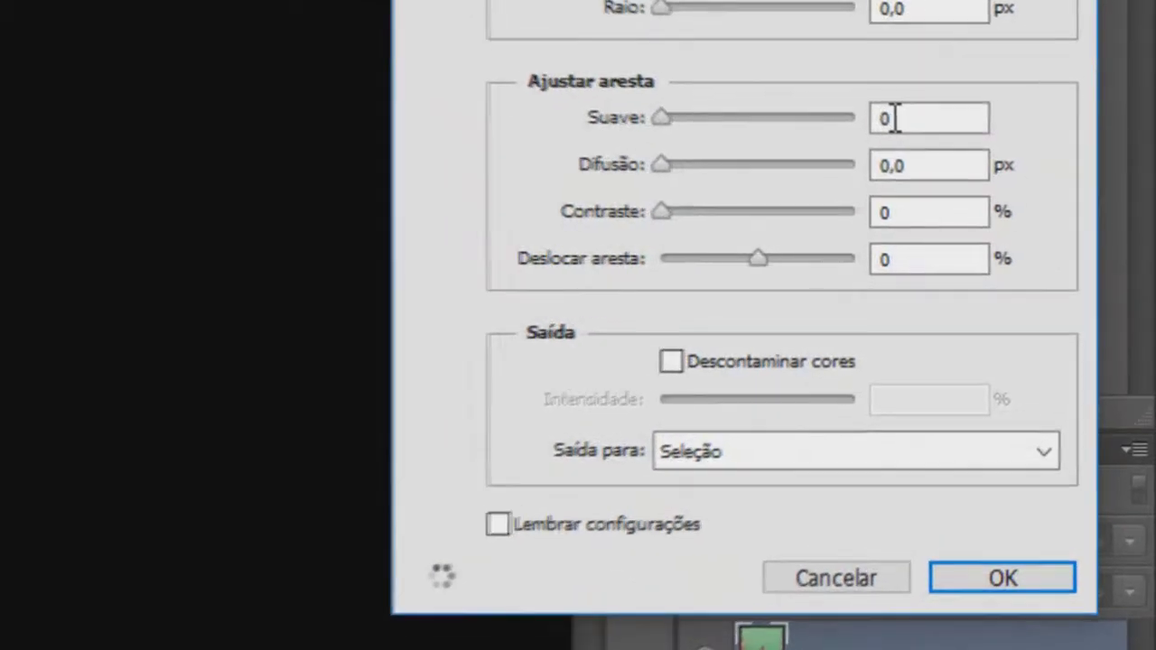
Step: Set Smooth to 1 and Shift Edge to 2%, then confirm Refine Edge
left_click(892, 117)
key("BackSpace")
type("1")
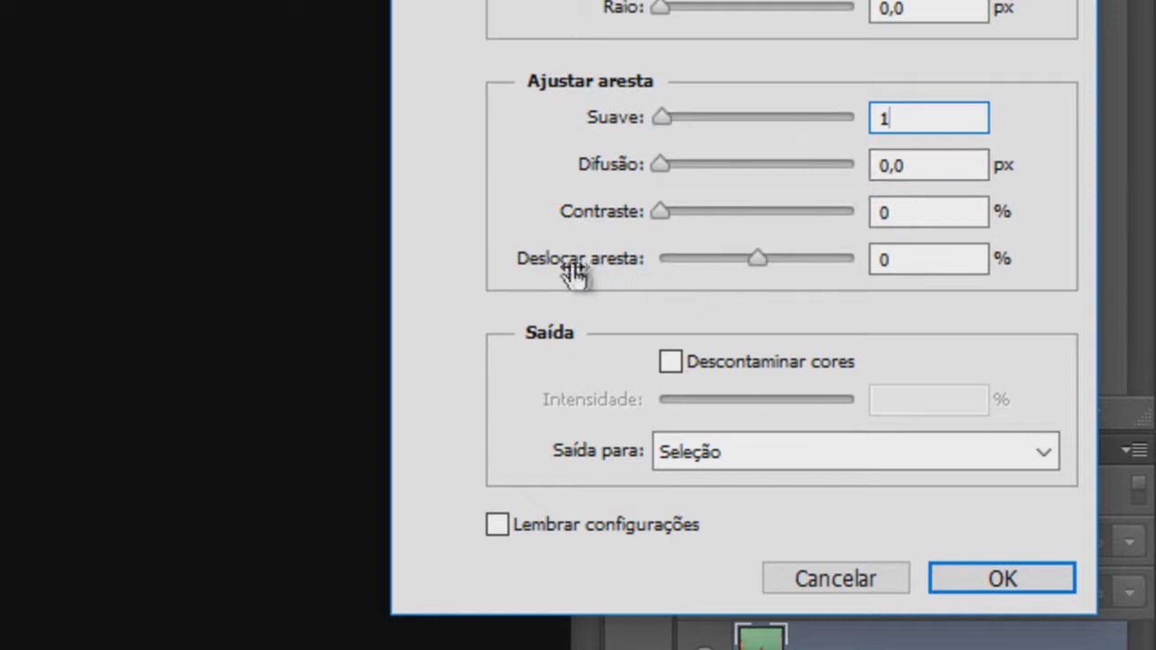
left_click(900, 259)
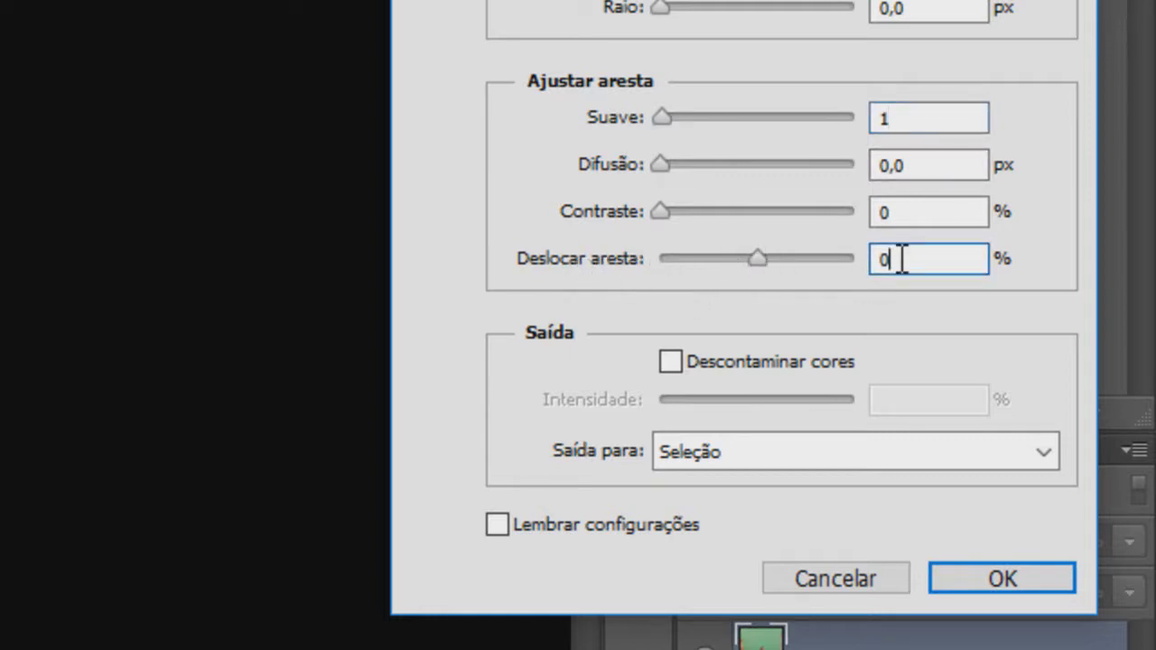
key("BackSpace")
type("2")
left_click(1032, 575)
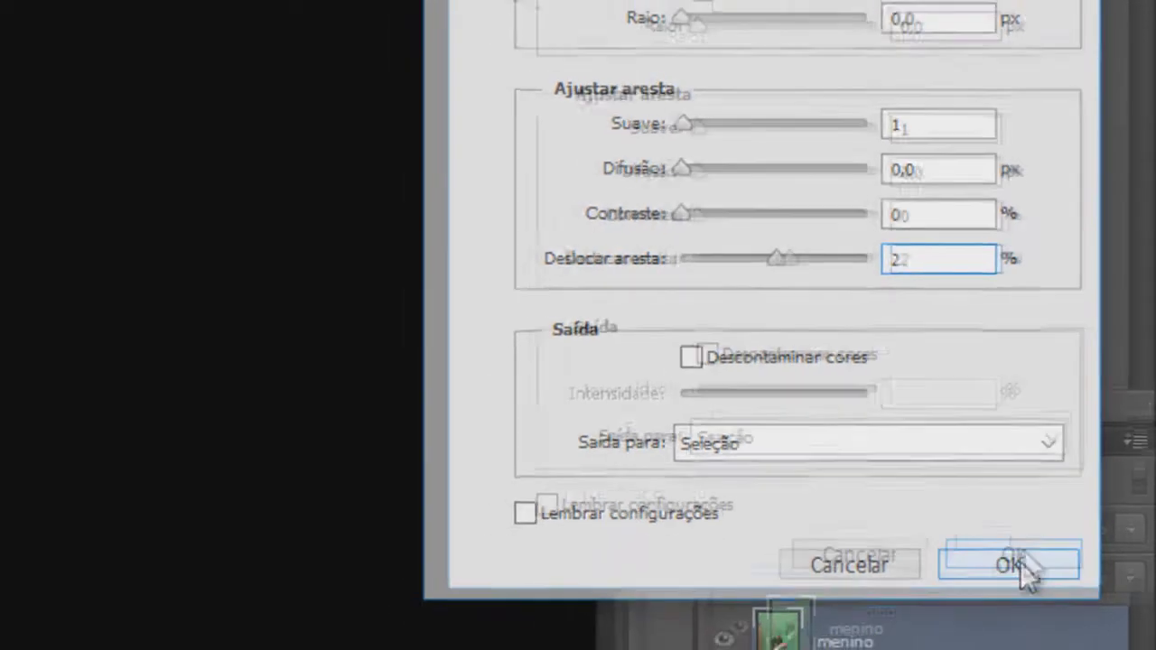
Step: Fix the selection at the cap strap tip and smooth the notch along the top of the cap
scroll(469, 311, "down", 1)
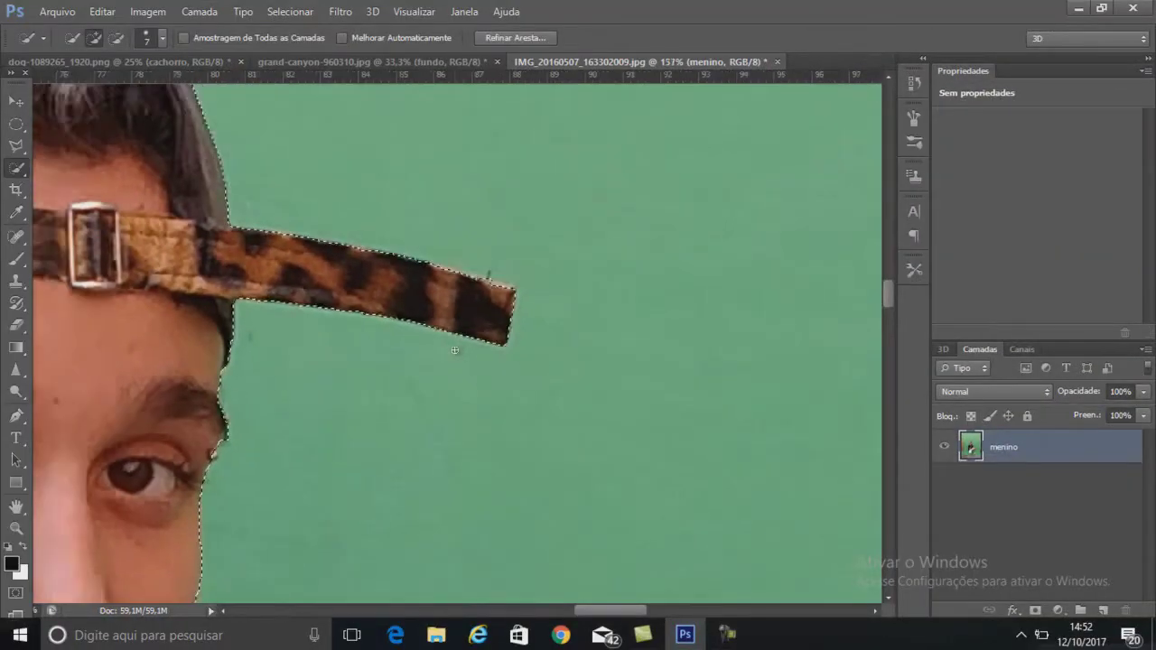
scroll(470, 312, "down", 1)
scroll(479, 304, "up", 5)
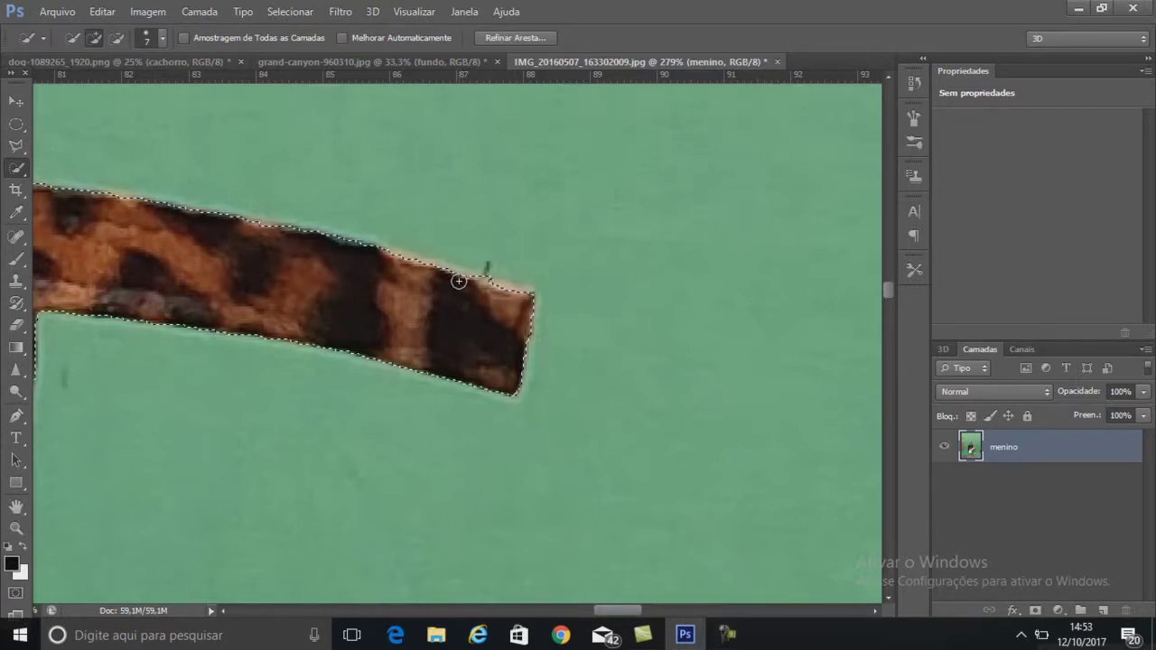
left_click_drag(498, 301, 522, 307)
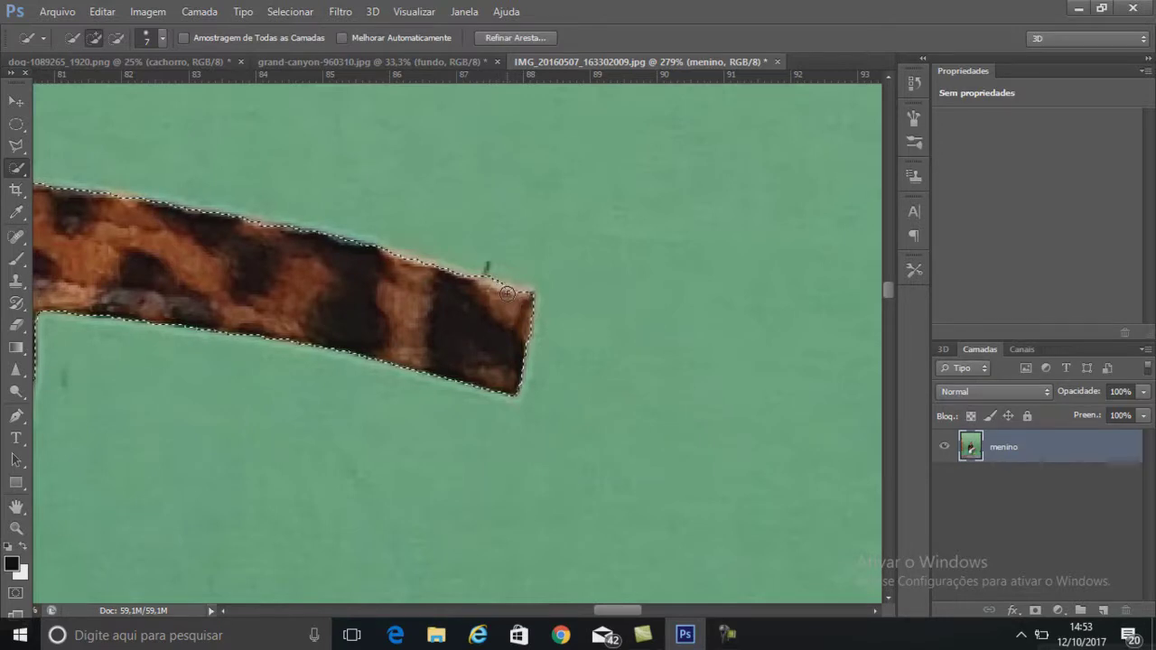
left_click_drag(523, 306, 521, 296)
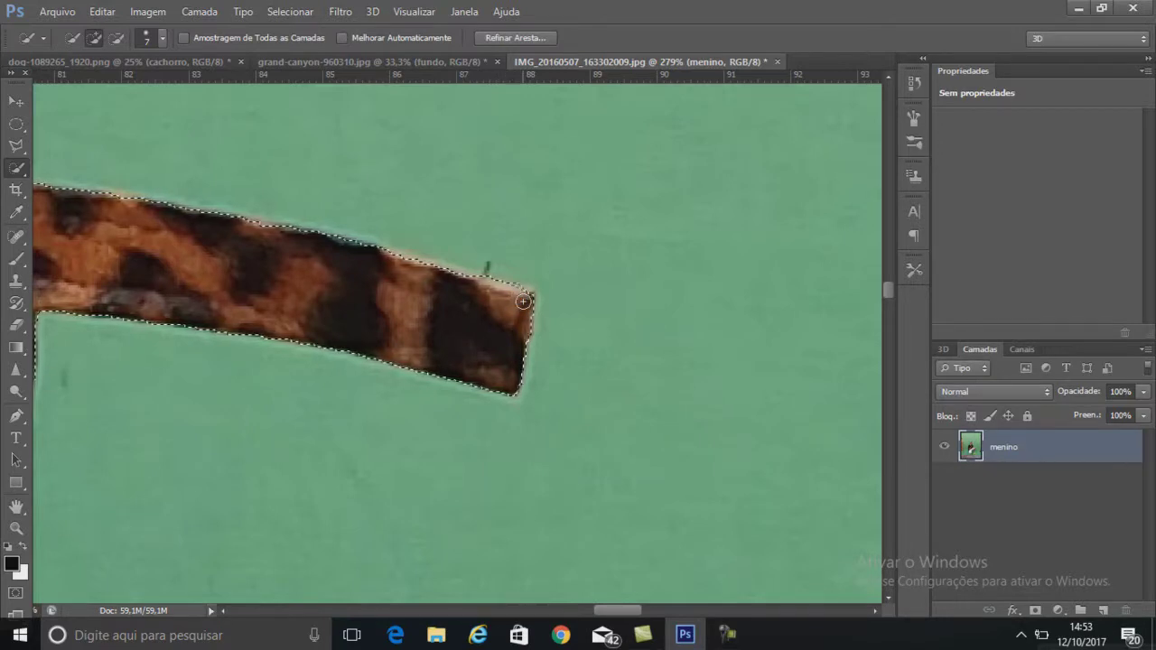
scroll(438, 340, "down", 2)
scroll(397, 353, "down", 2)
scroll(361, 343, "down", 1)
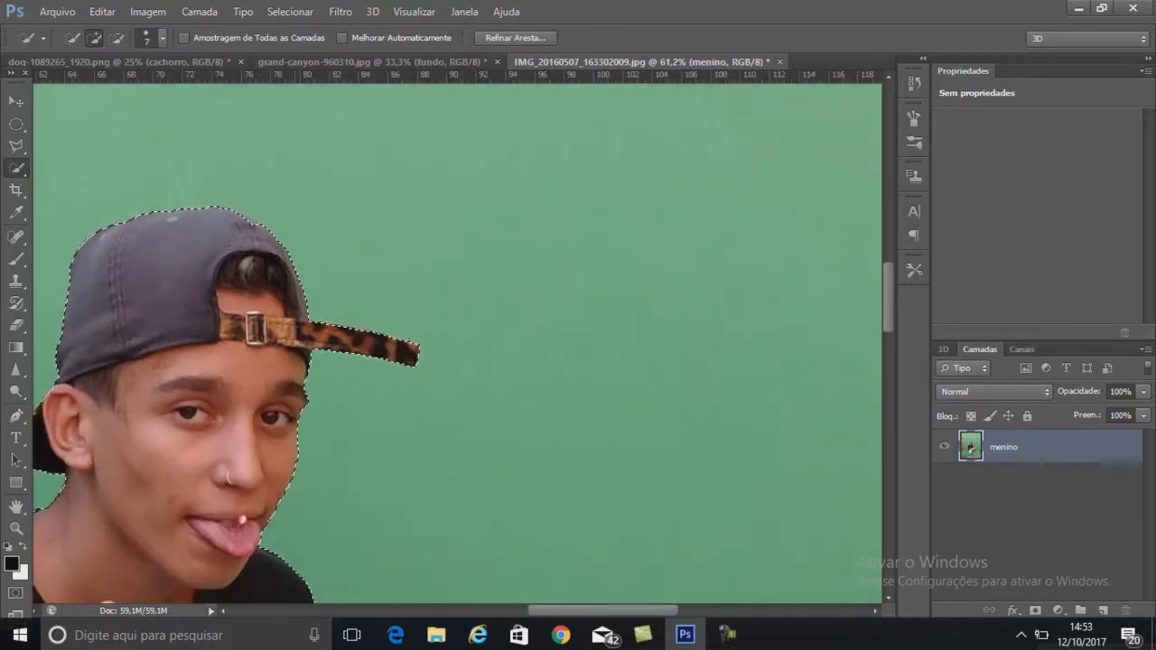
scroll(219, 193, "up", 3)
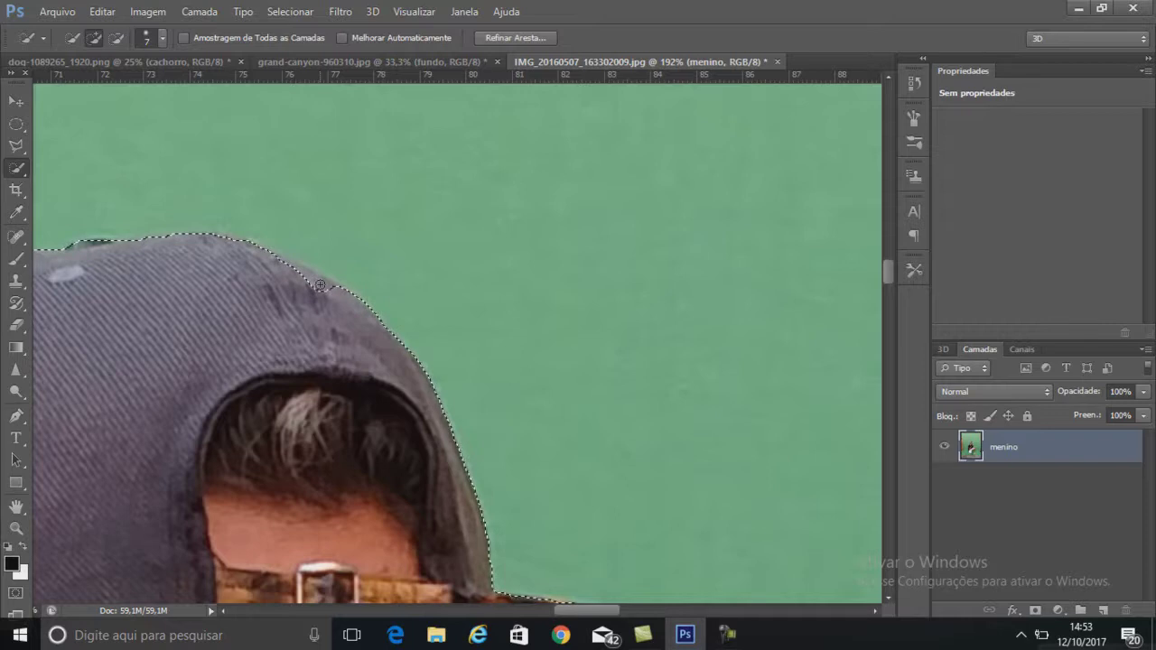
left_click_drag(335, 291, 276, 312)
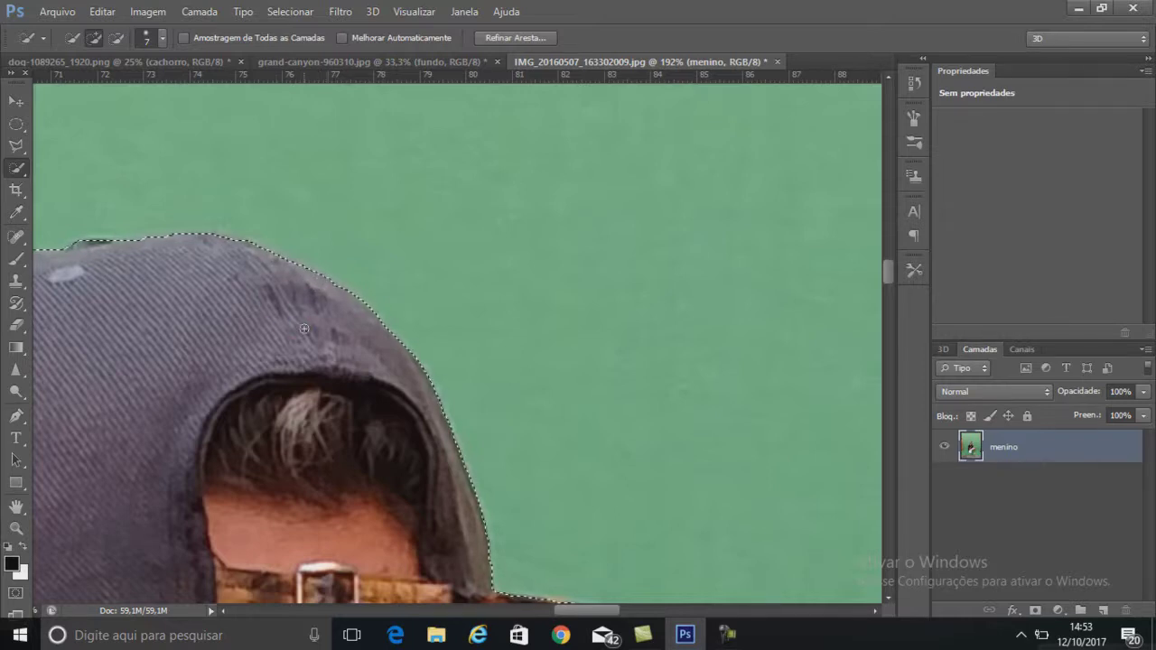
scroll(289, 325, "down", 3)
scroll(409, 406, "down", 3)
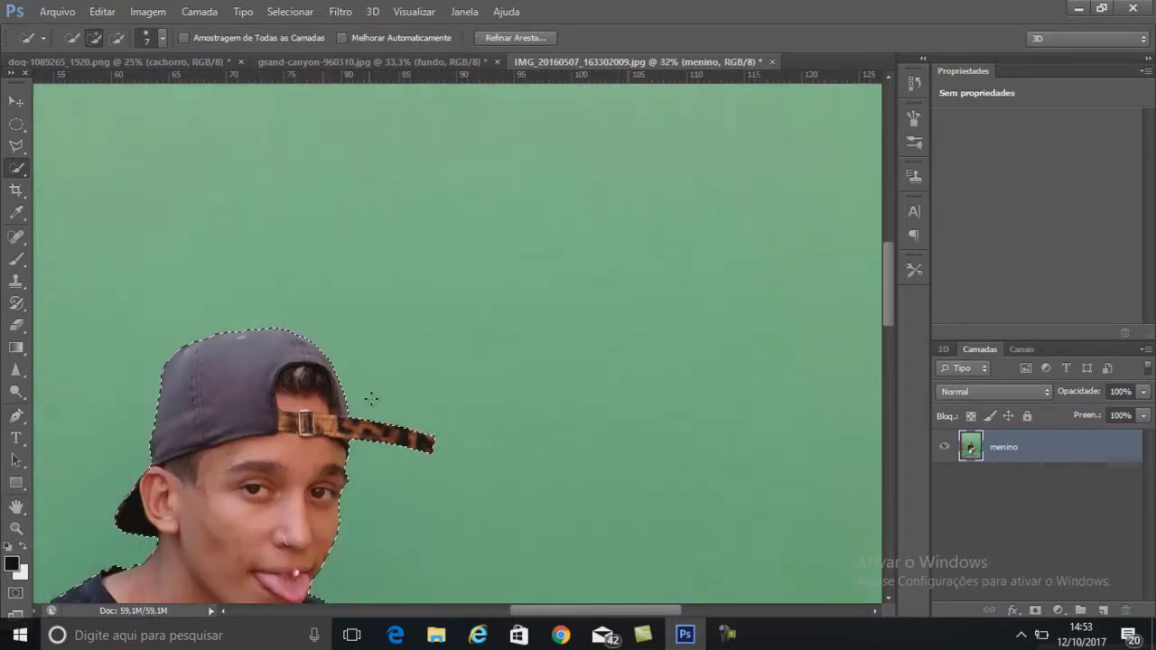
scroll(409, 407, "down", 3)
scroll(409, 406, "down", 2)
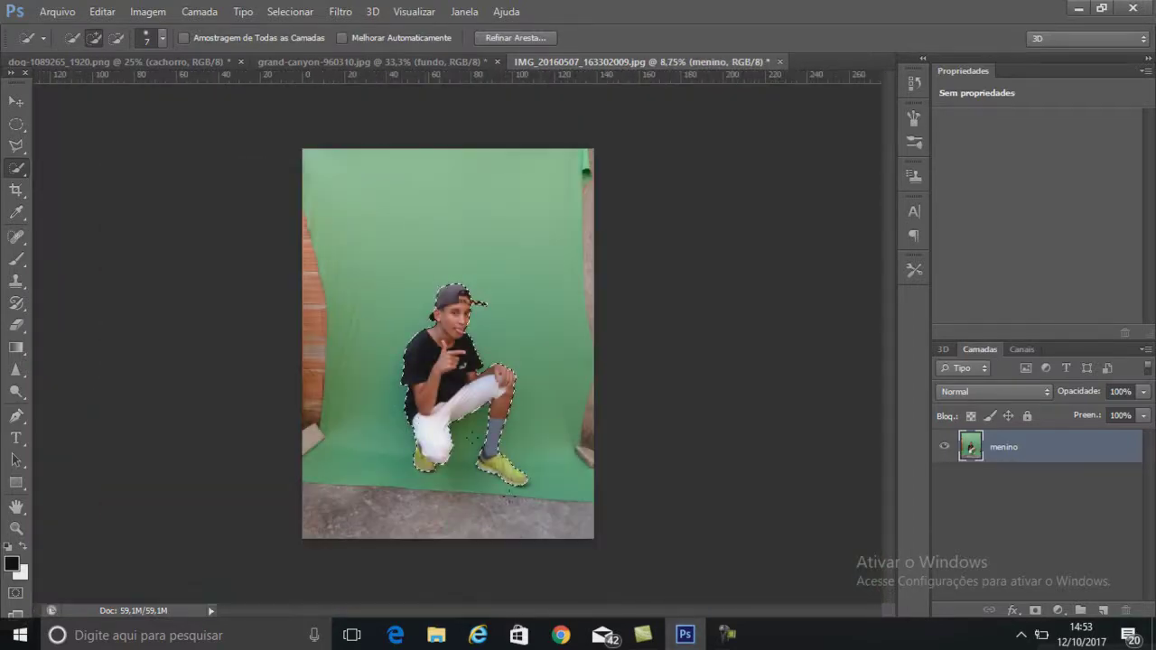
scroll(409, 406, "up", 3)
scroll(451, 493, "up", 2)
scroll(451, 493, "up", 1)
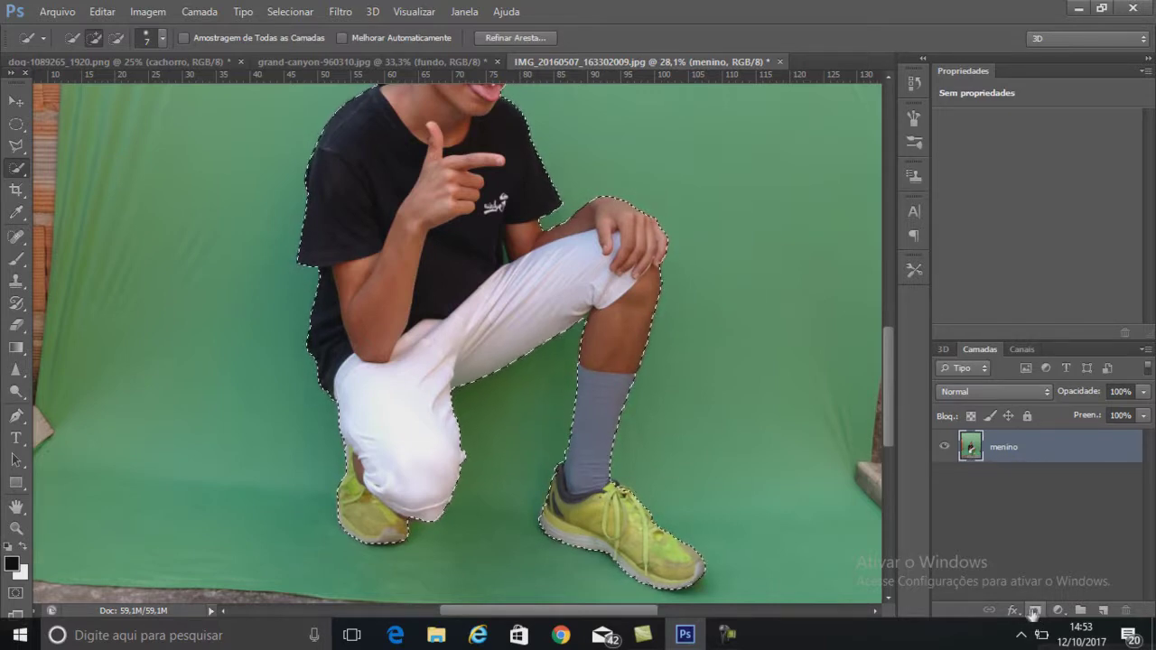
Step: Add a layer mask to the menino layer to hide the green backdrop
left_click(1031, 568)
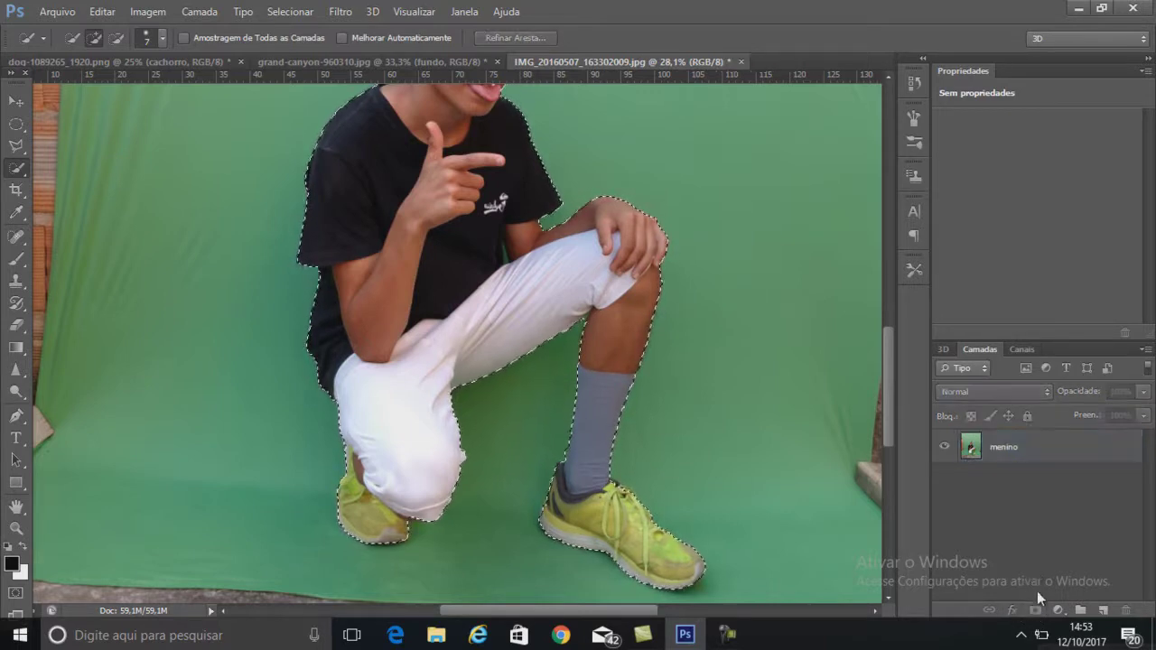
left_click(971, 449)
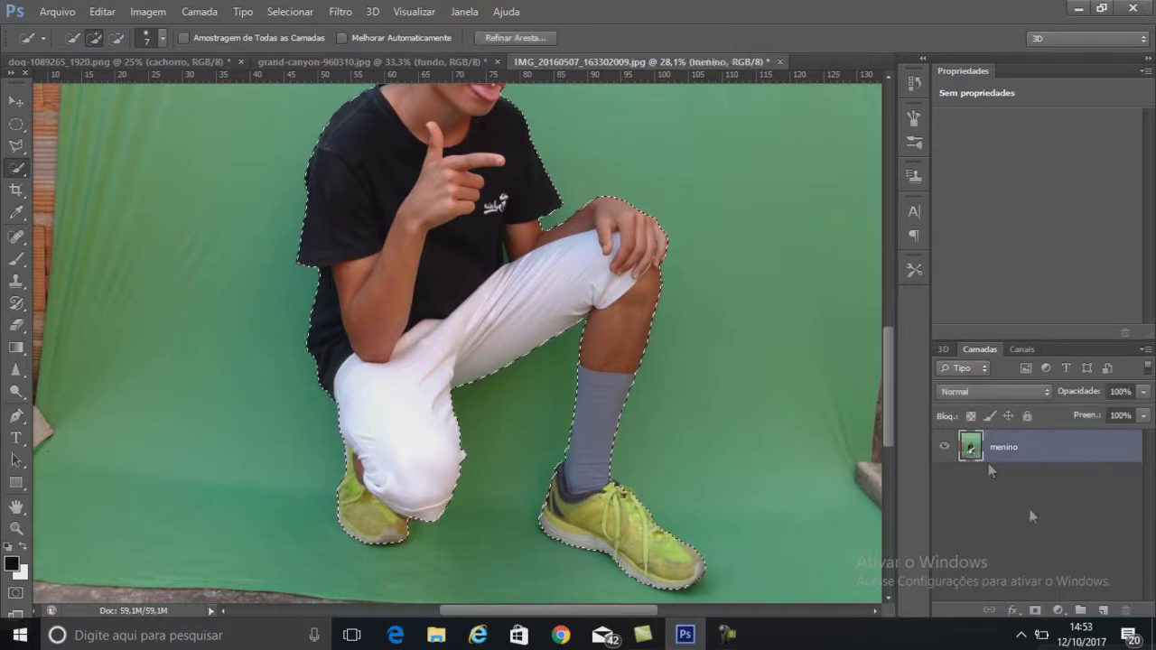
left_click(1037, 612)
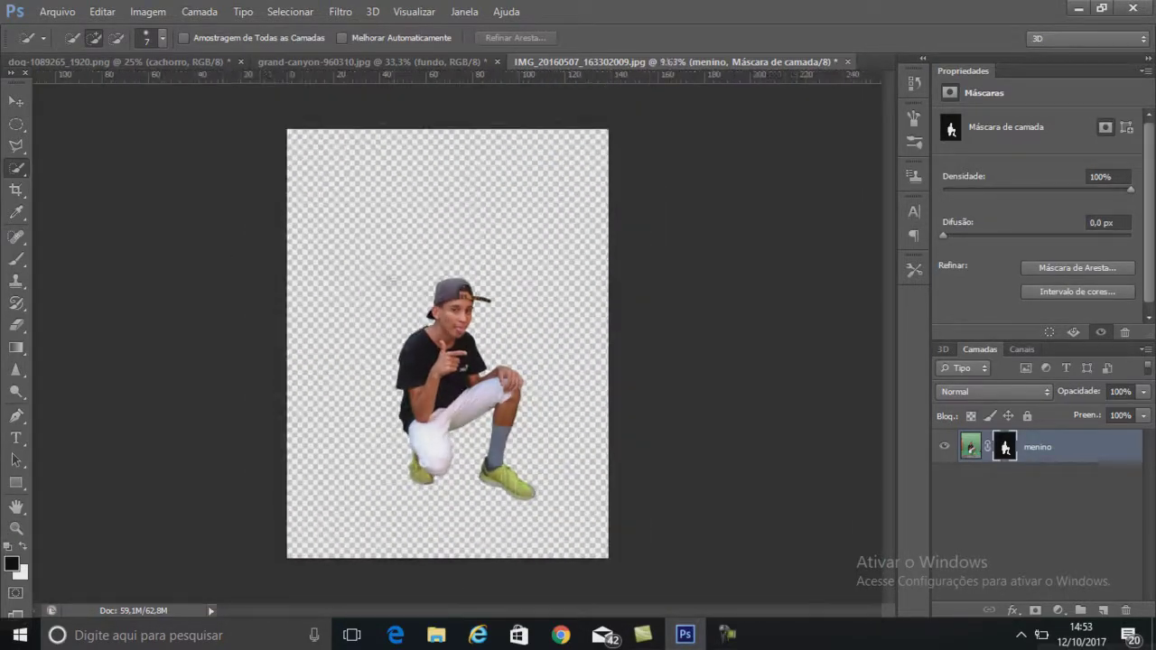
left_click(16, 100)
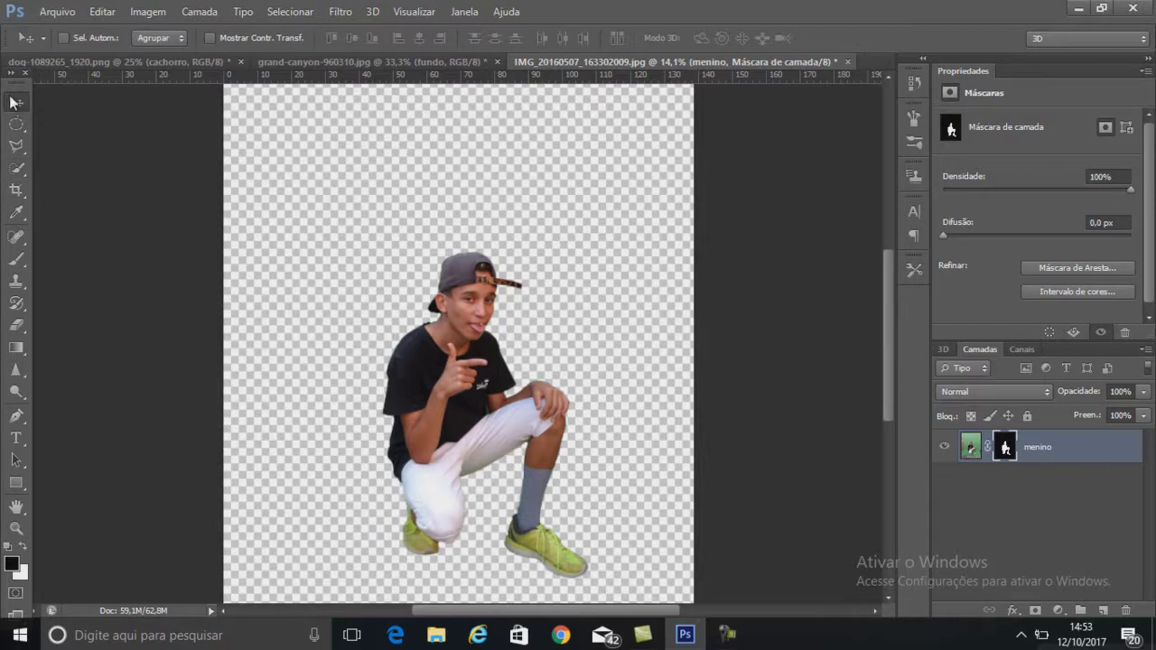
Step: Drag the menino layer into the Grand Canyon document and scale it down with Free Transform
left_click_drag(464, 382, 203, 65)
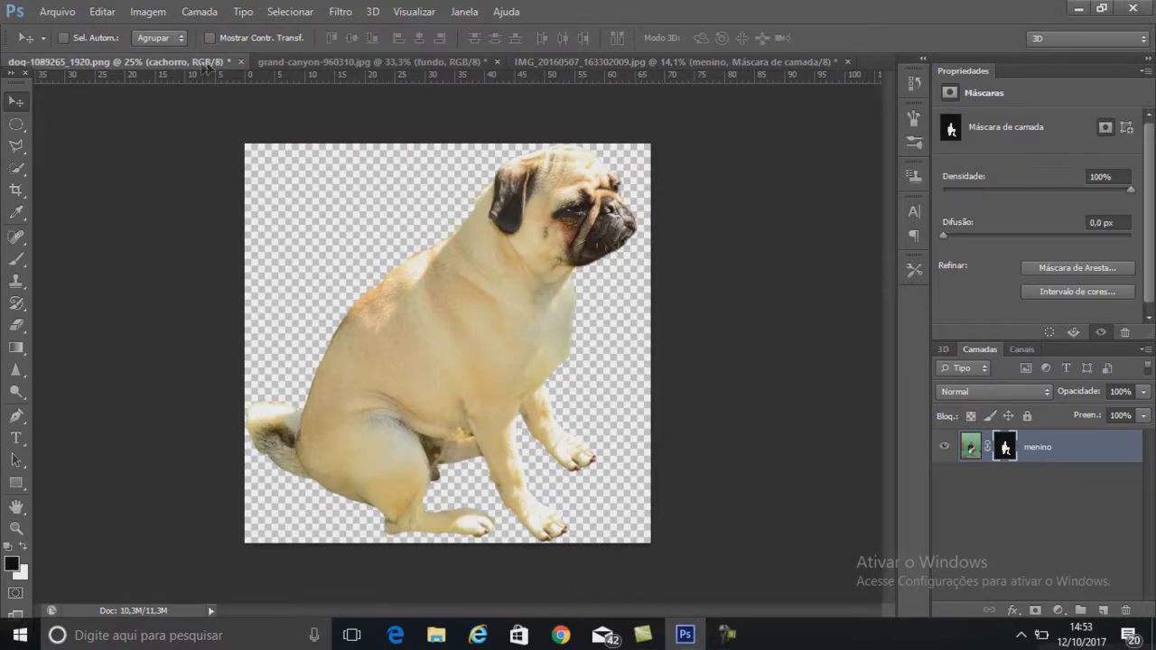
left_click_drag(309, 62, 537, 403)
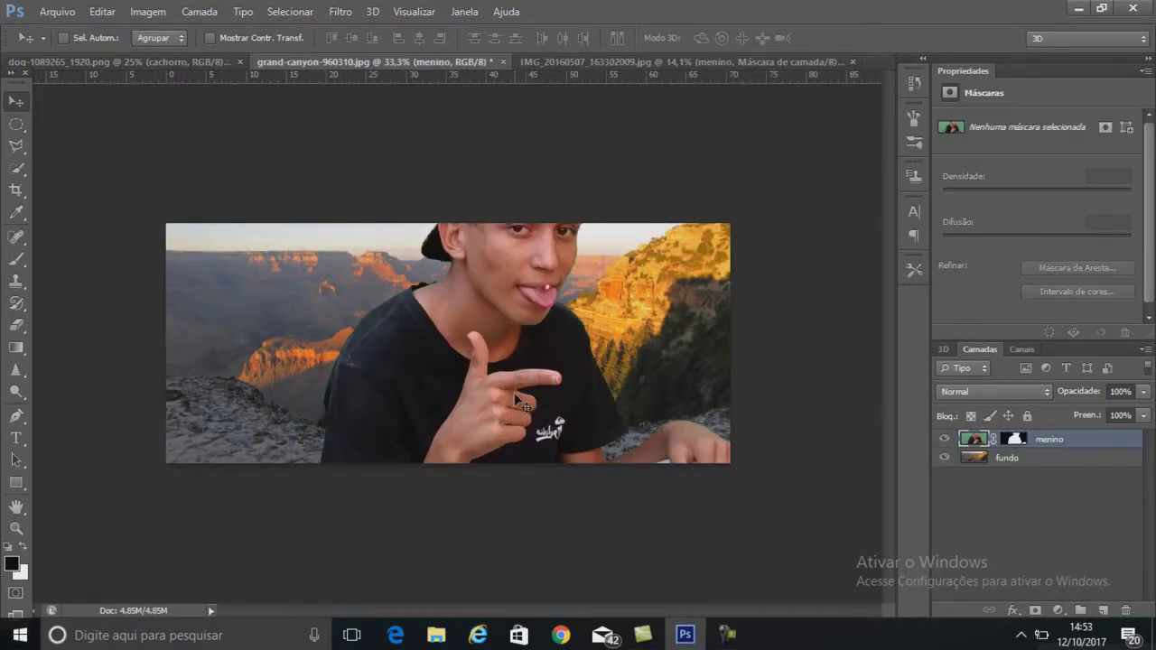
scroll(515, 395, "down", 2)
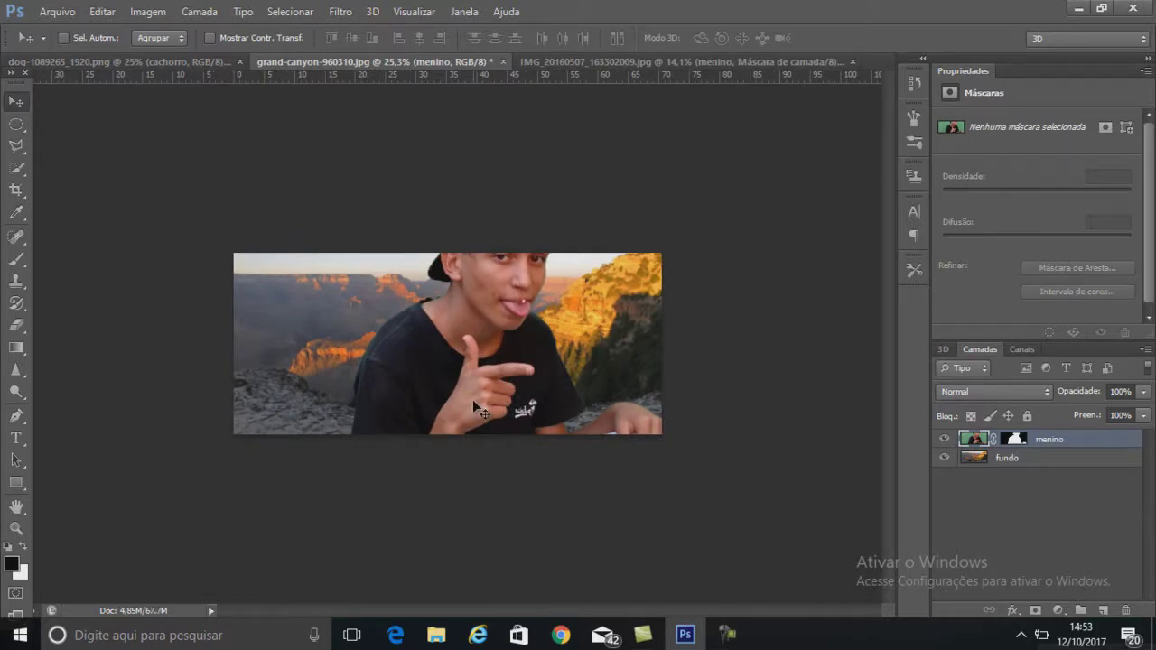
key("ctrl+t")
scroll(488, 415, "down", 3)
scroll(492, 424, "down", 3)
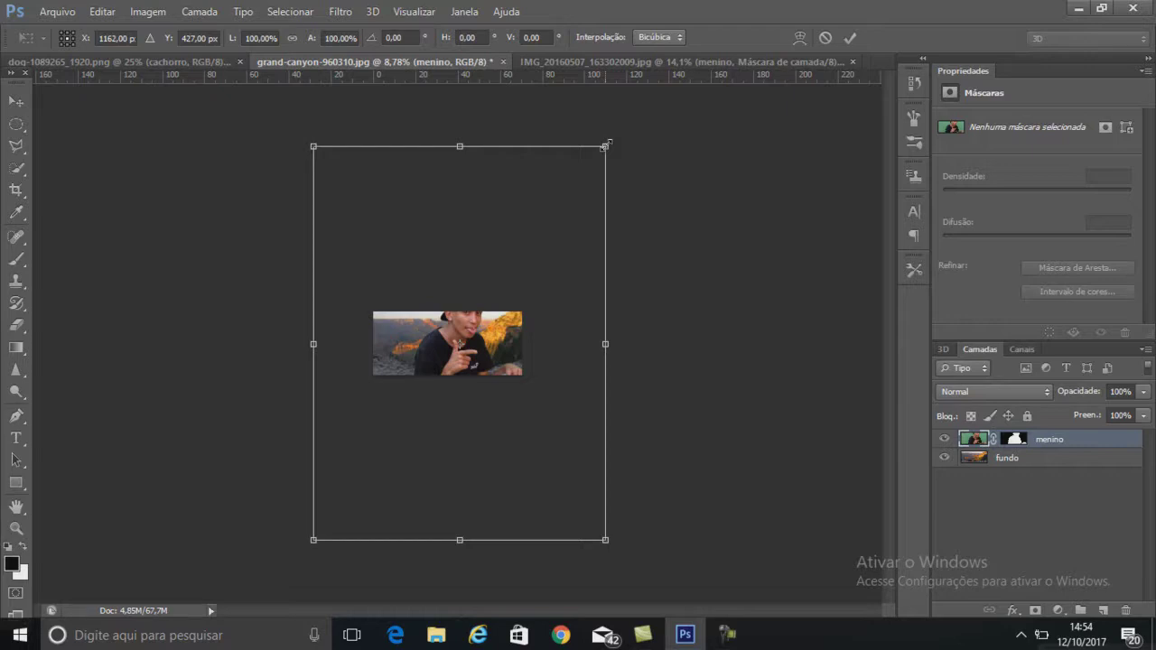
mouse_move(606, 144)
left_mouse_down()
mouse_move(490, 315)
mouse_move(425, 374)
mouse_move(400, 425)
left_mouse_up()
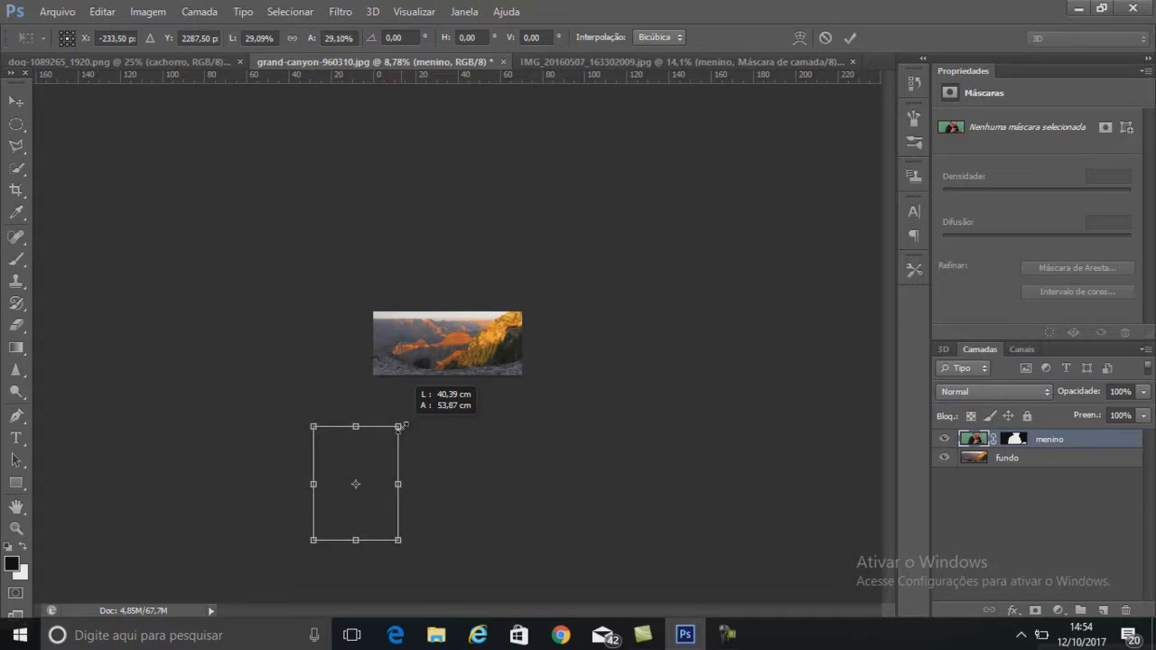
left_click_drag(400, 425, 400, 425)
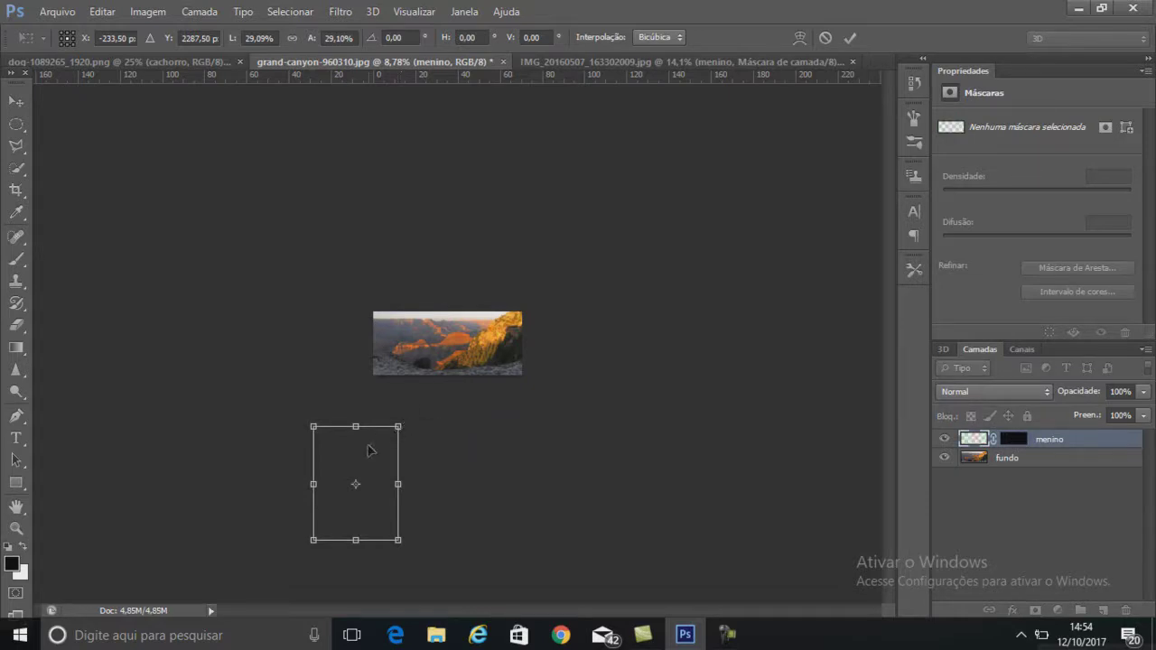
left_click_drag(364, 457, 469, 323)
Step: Reposition the boy toward the left side of the canyon
scroll(469, 323, "up", 1)
scroll(474, 329, "up", 1)
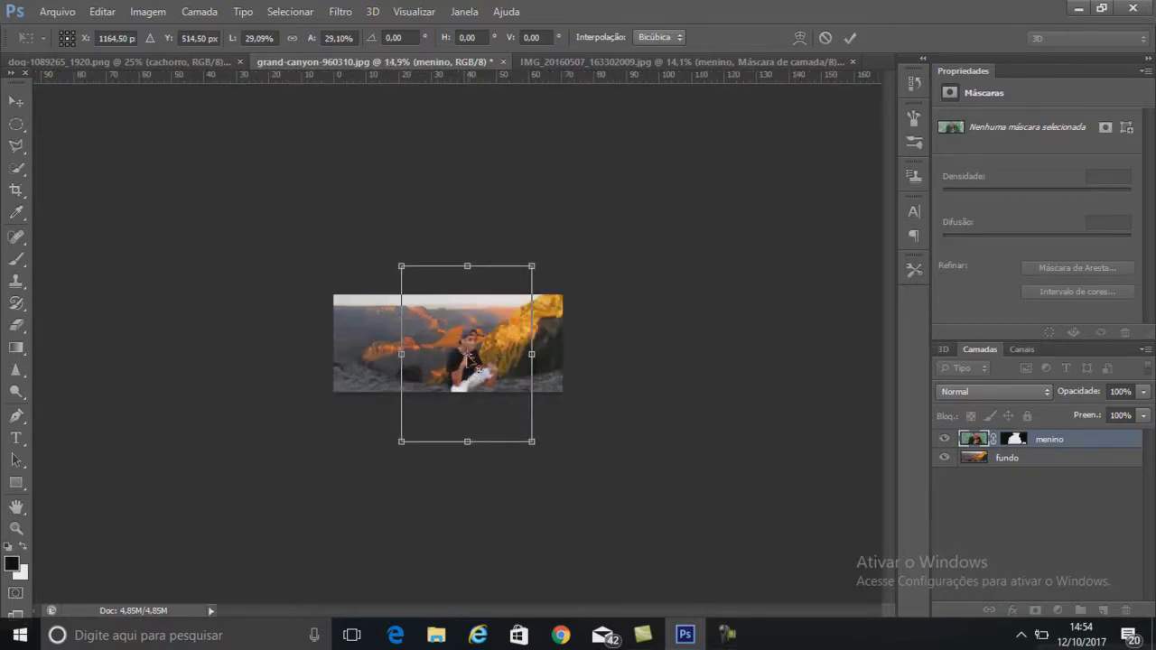
scroll(488, 343, "up", 2)
scroll(492, 352, "up", 1)
scroll(542, 347, "up", 1)
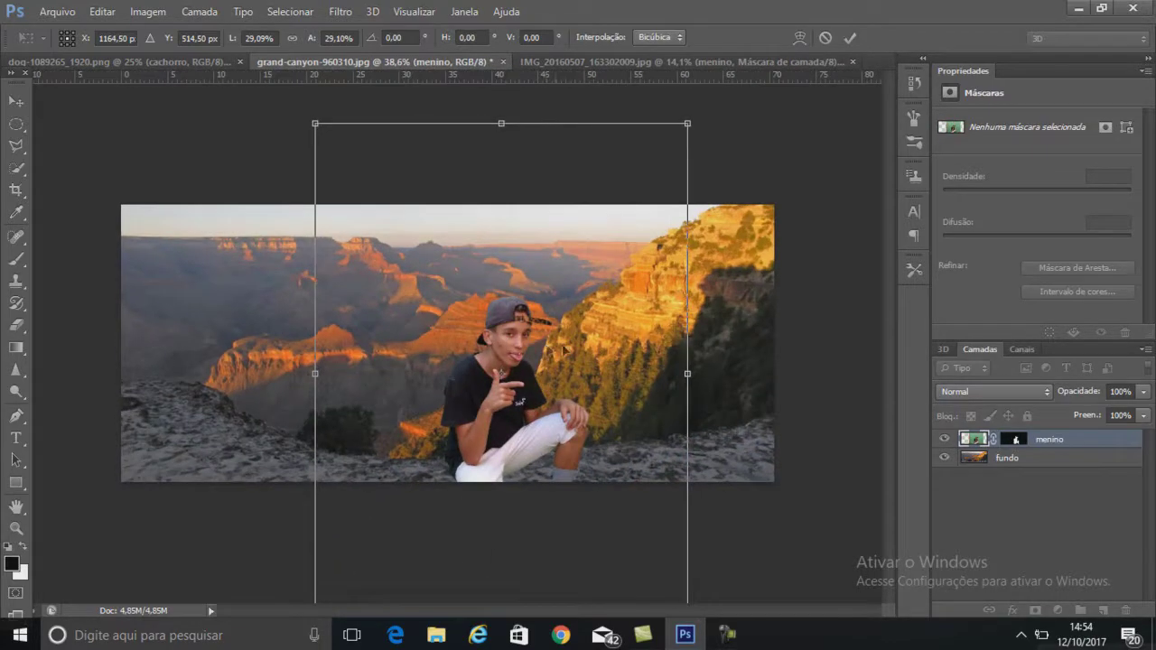
scroll(600, 332, "up", 1)
left_click_drag(600, 402, 603, 374)
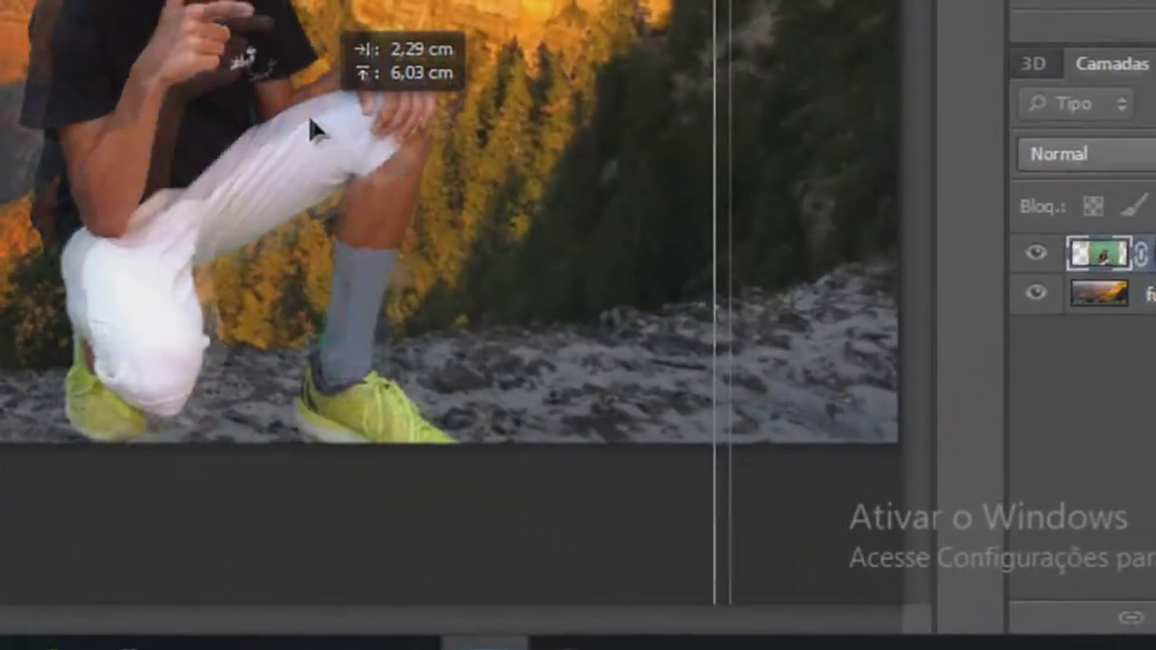
left_click_drag(308, 113, 112, 137)
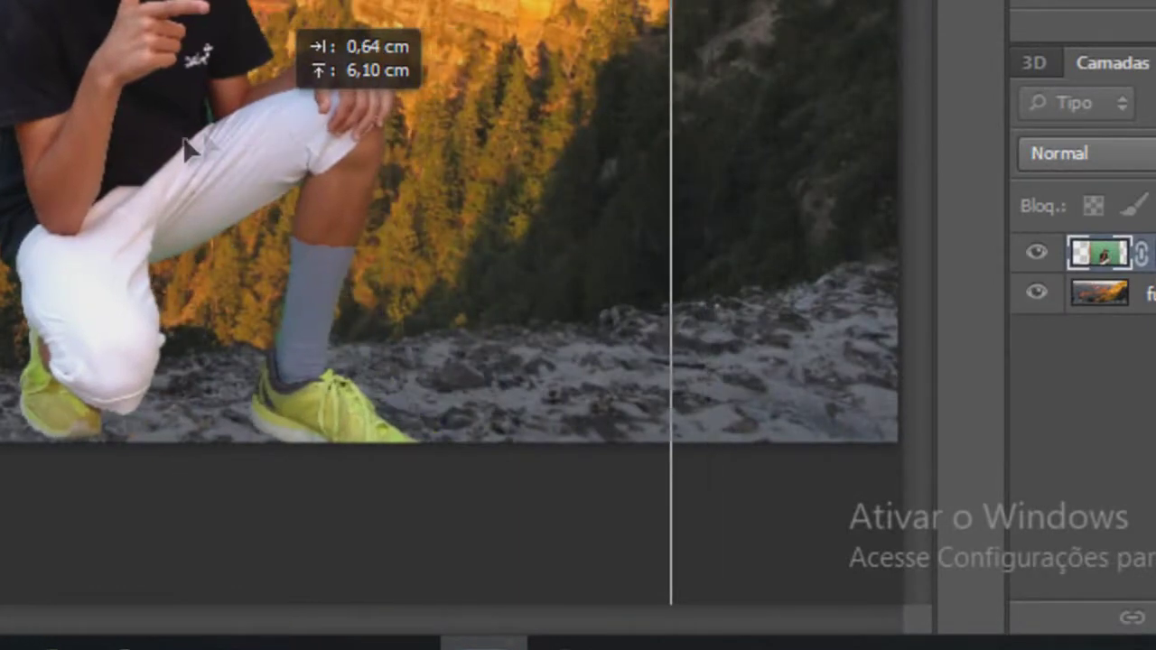
left_click_drag(114, 145, 118, 130)
Step: Resize and reposition the boy once more with Free Transform, then commit the transform
key("ctrl+t")
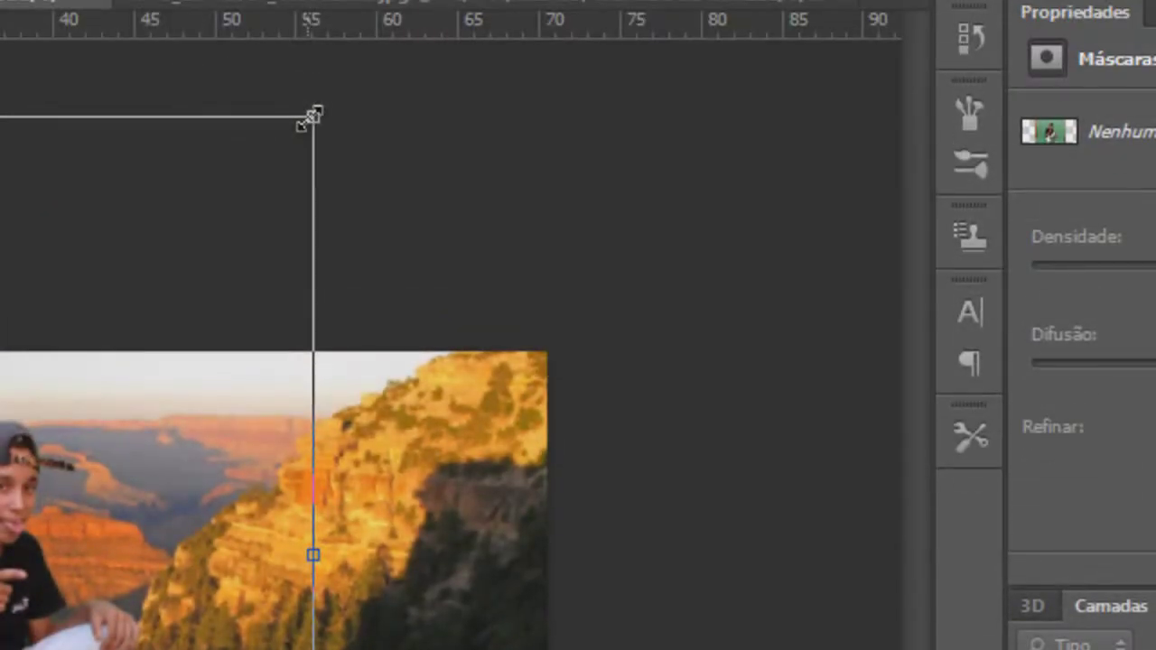
left_click_drag(309, 117, 135, 423)
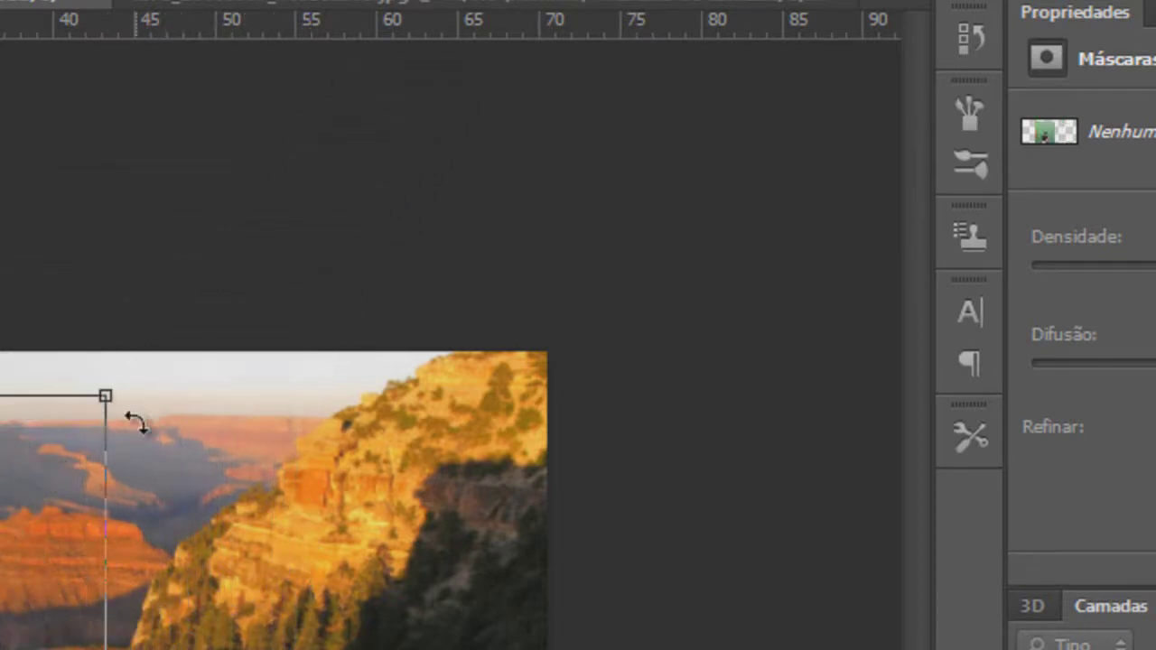
mouse_move(36, 643)
left_mouse_down()
mouse_move(117, 628)
mouse_move(206, 568)
left_mouse_up()
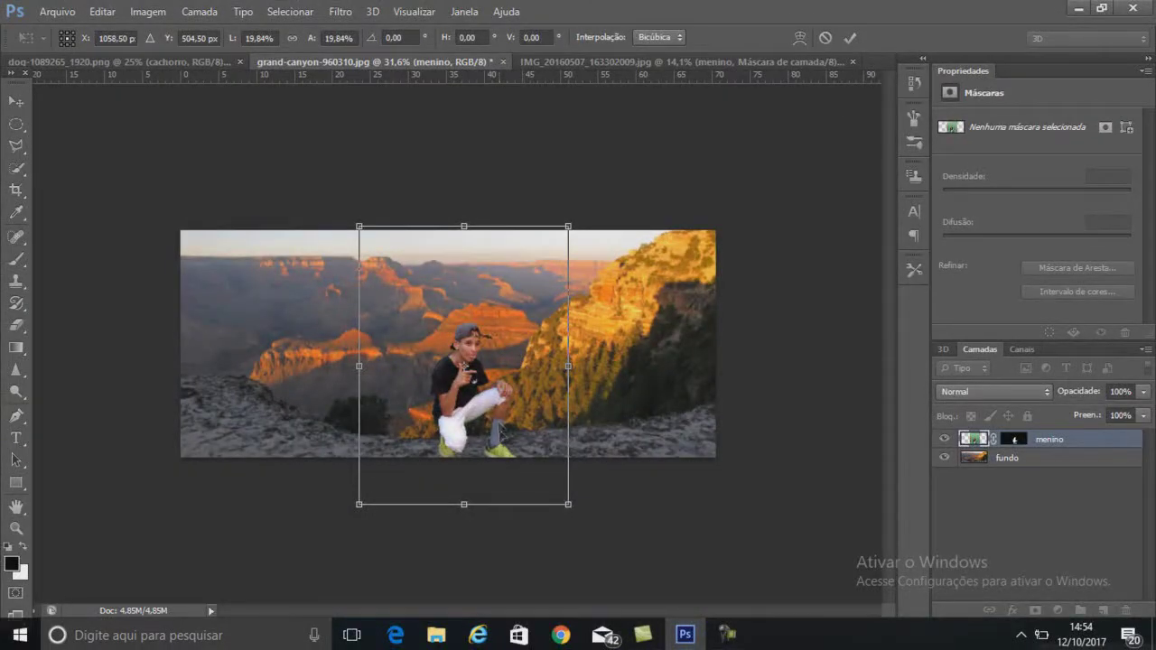
key("ctrl+plus")
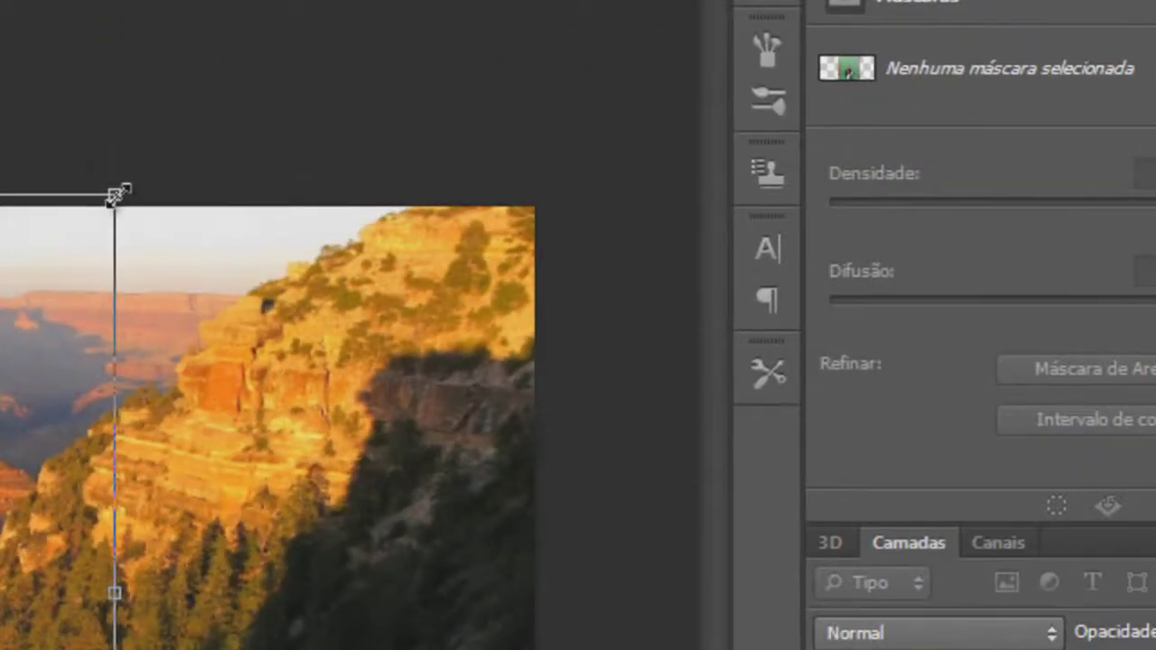
left_click_drag(116, 194, 226, 116)
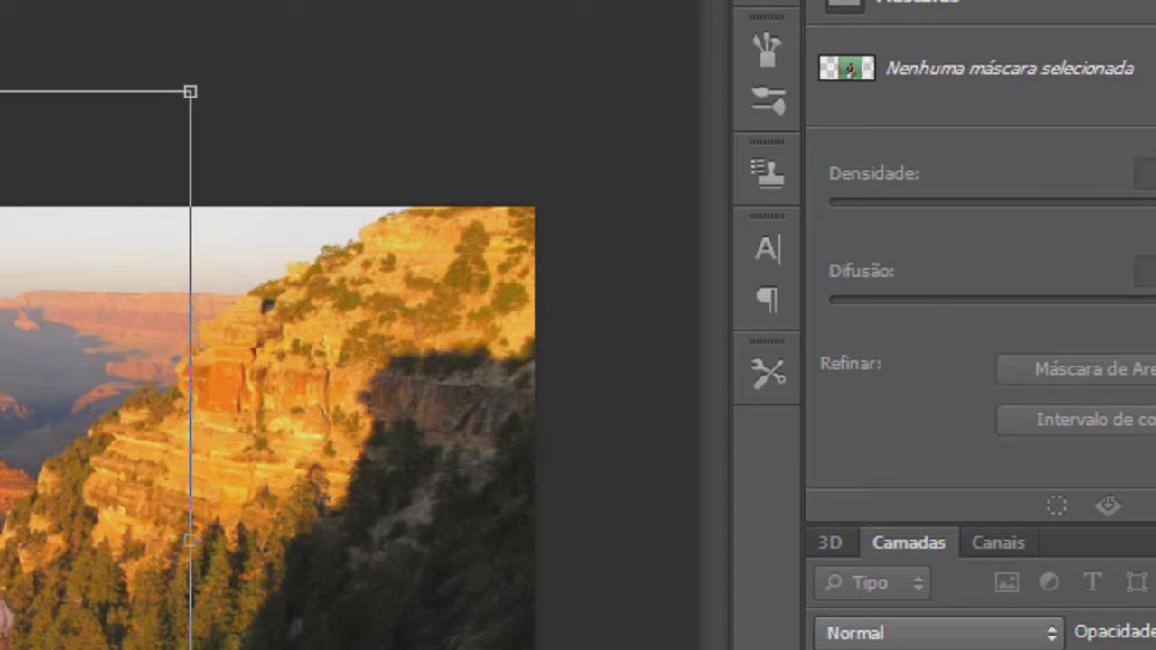
key("Return")
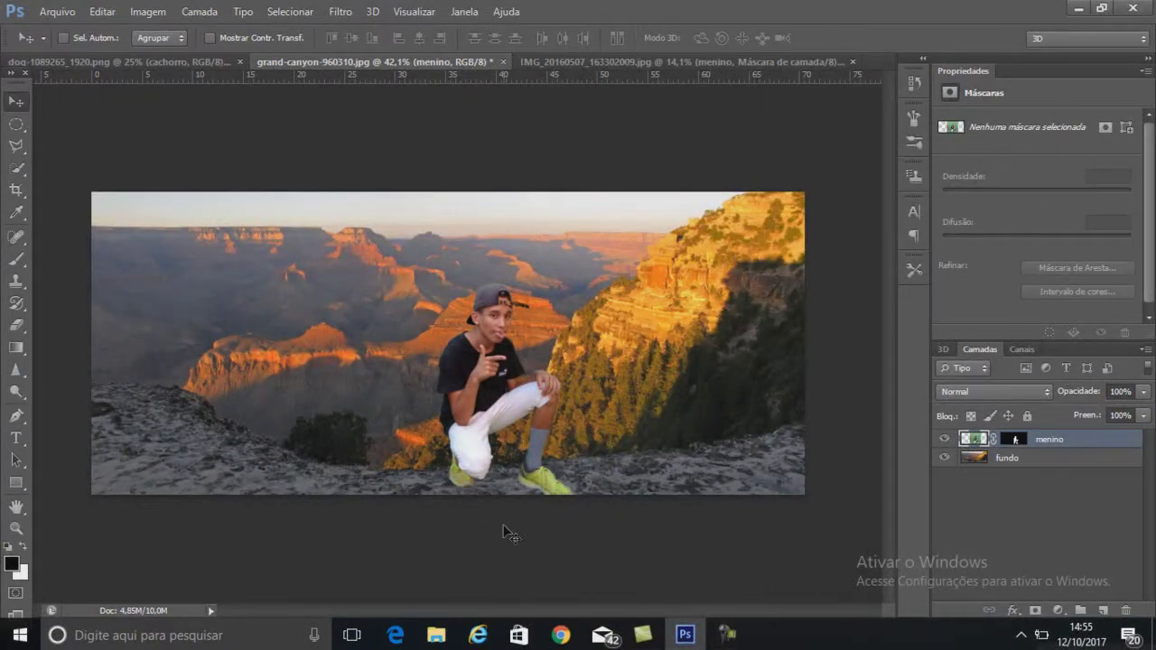
Step: Open Refinar máscara (Refine Mask) for the menino layer's mask from its right-click menu
scroll(506, 529, "up", 2)
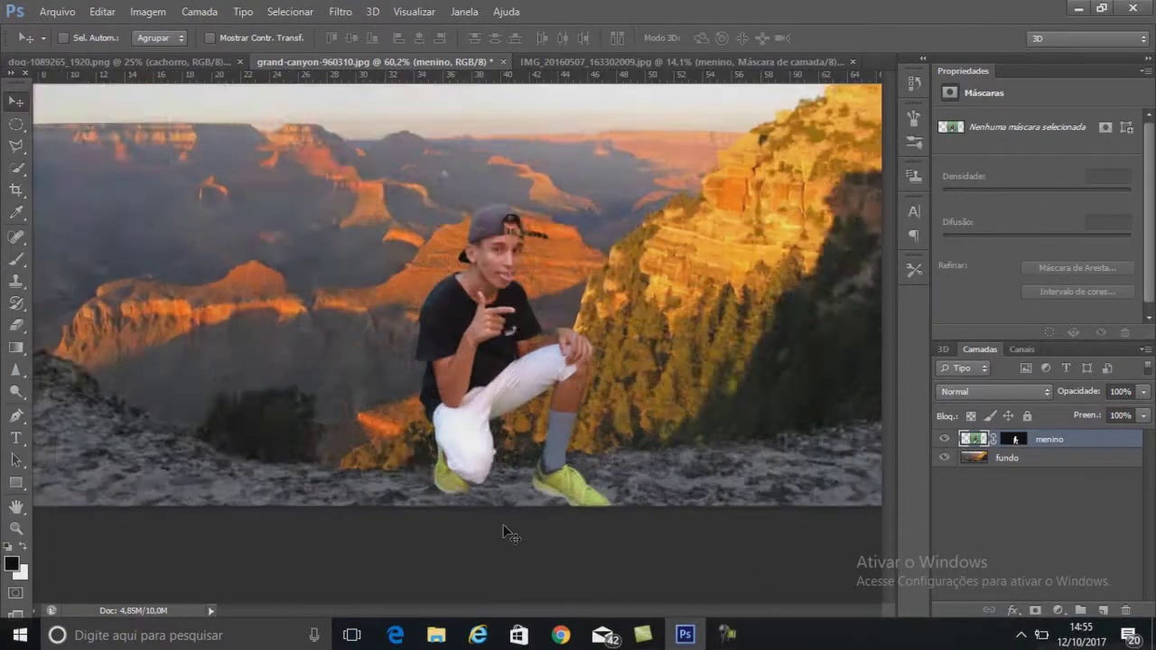
scroll(509, 529, "up", 2)
scroll(541, 470, "up", 2)
scroll(604, 387, "up", 2)
scroll(605, 387, "up", 2)
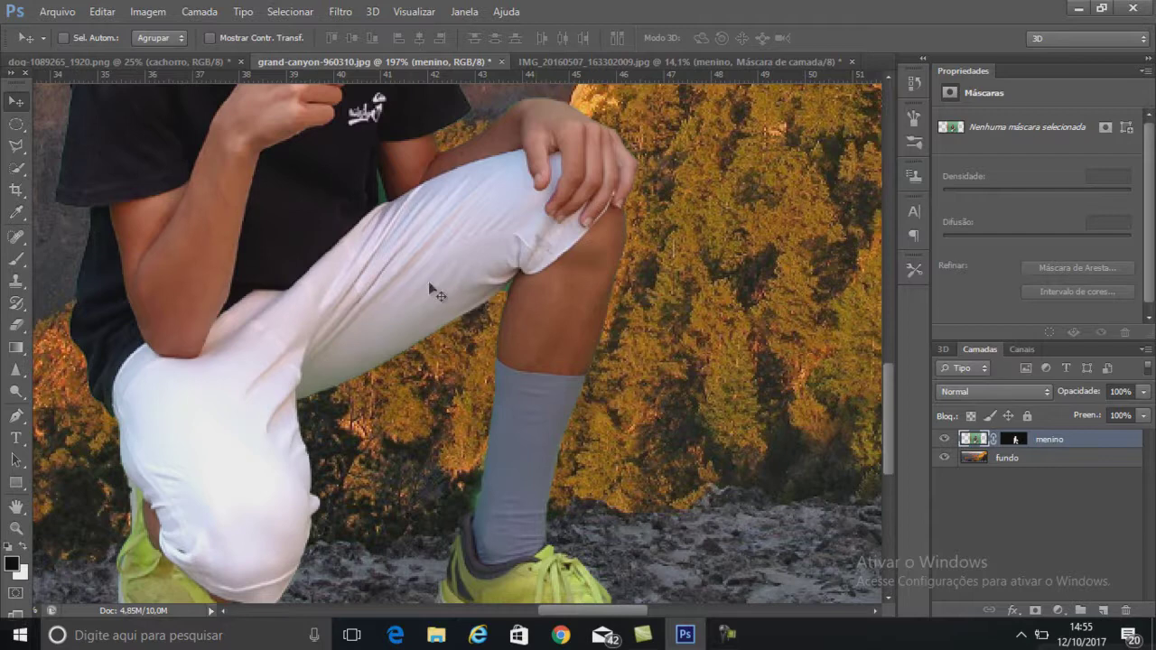
left_click(1017, 439)
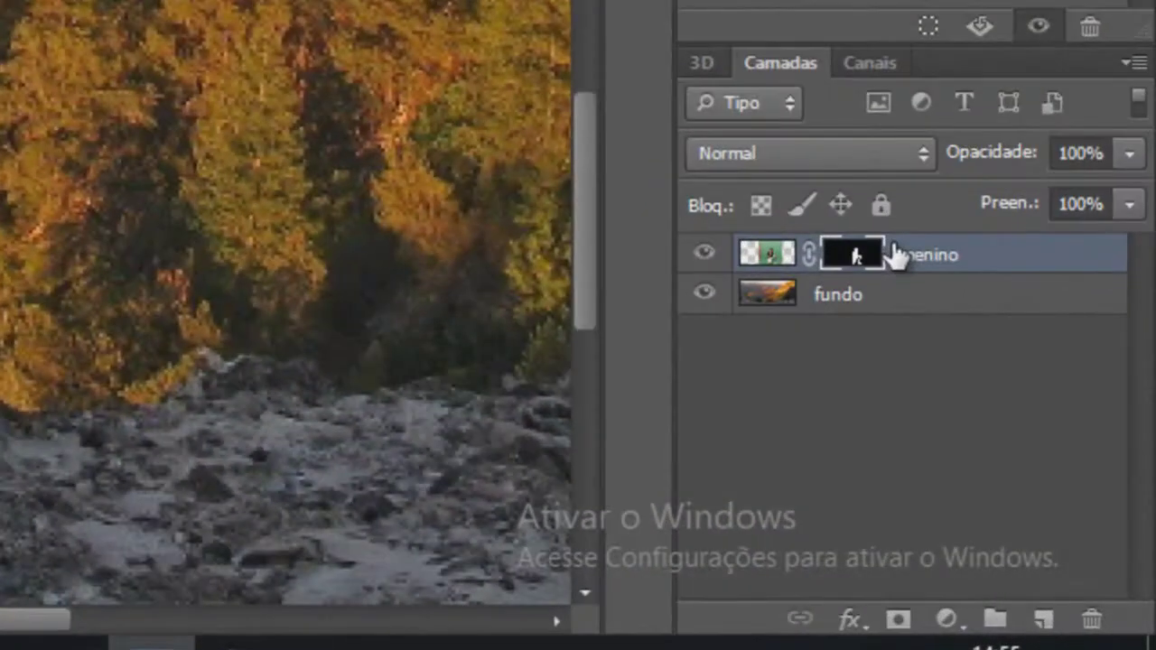
right_click(1032, 437)
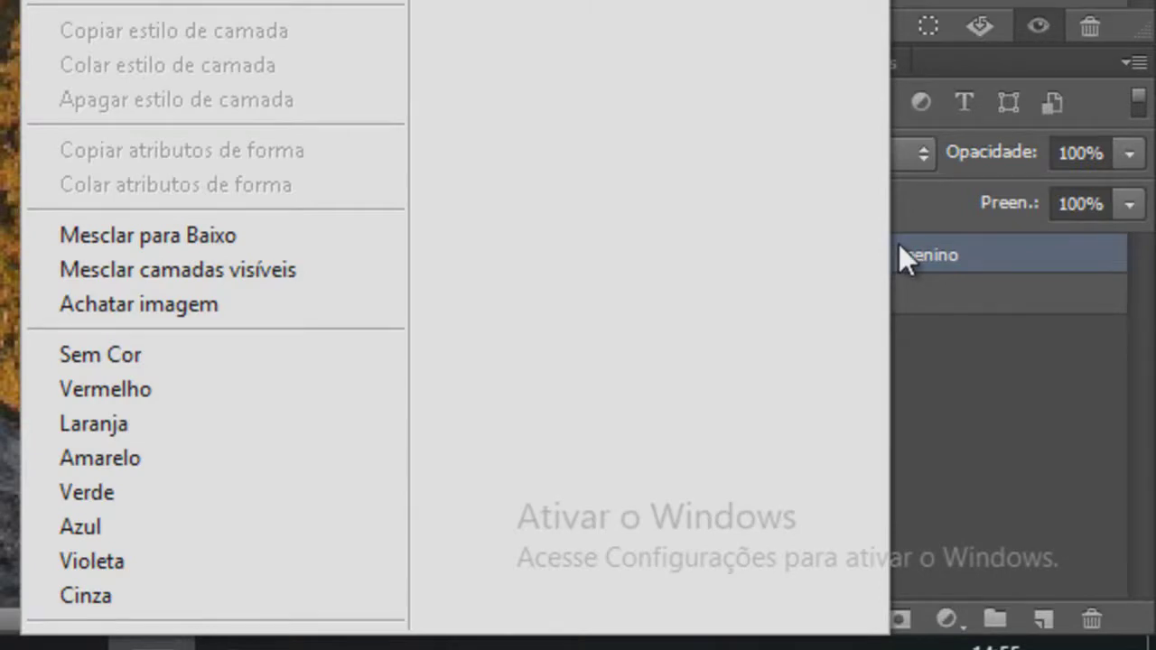
left_click(963, 345)
right_click(846, 245)
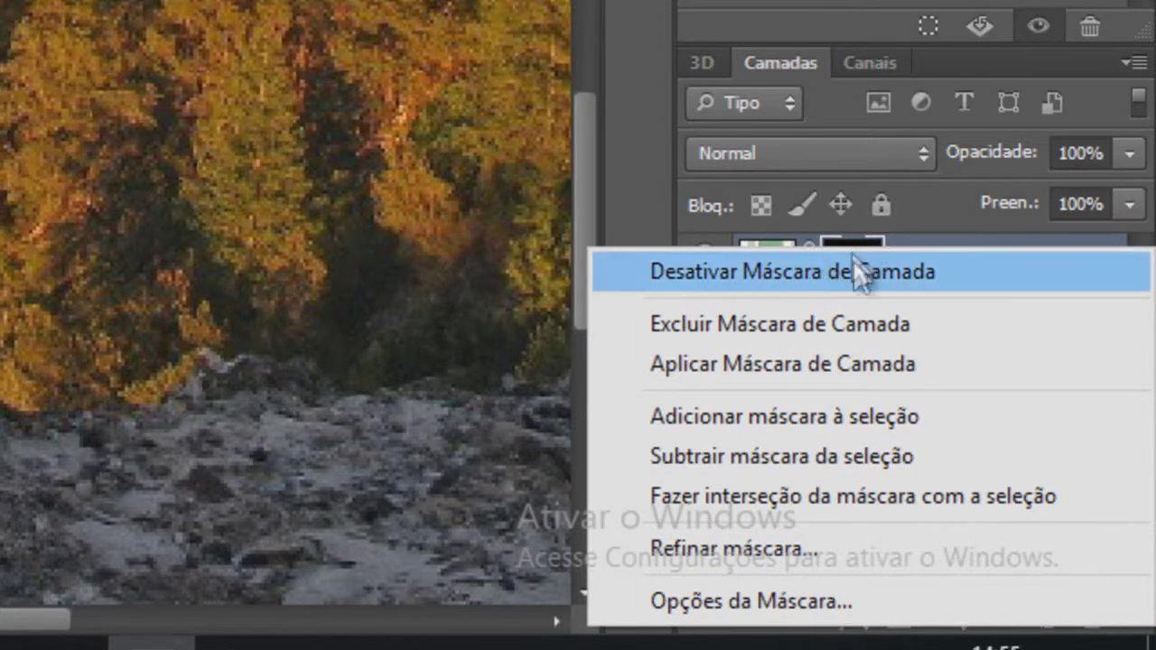
left_click(791, 551)
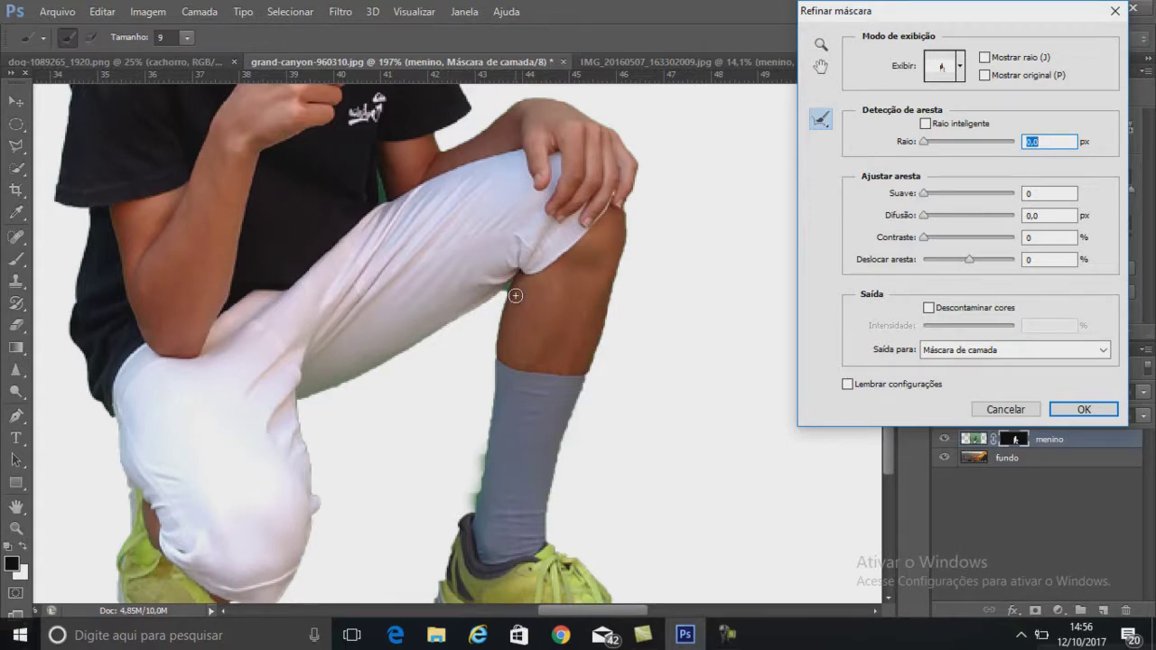
Step: Set the Refine Radius brush to 10 and paint out the green fringe beside the sock
left_click(187, 38)
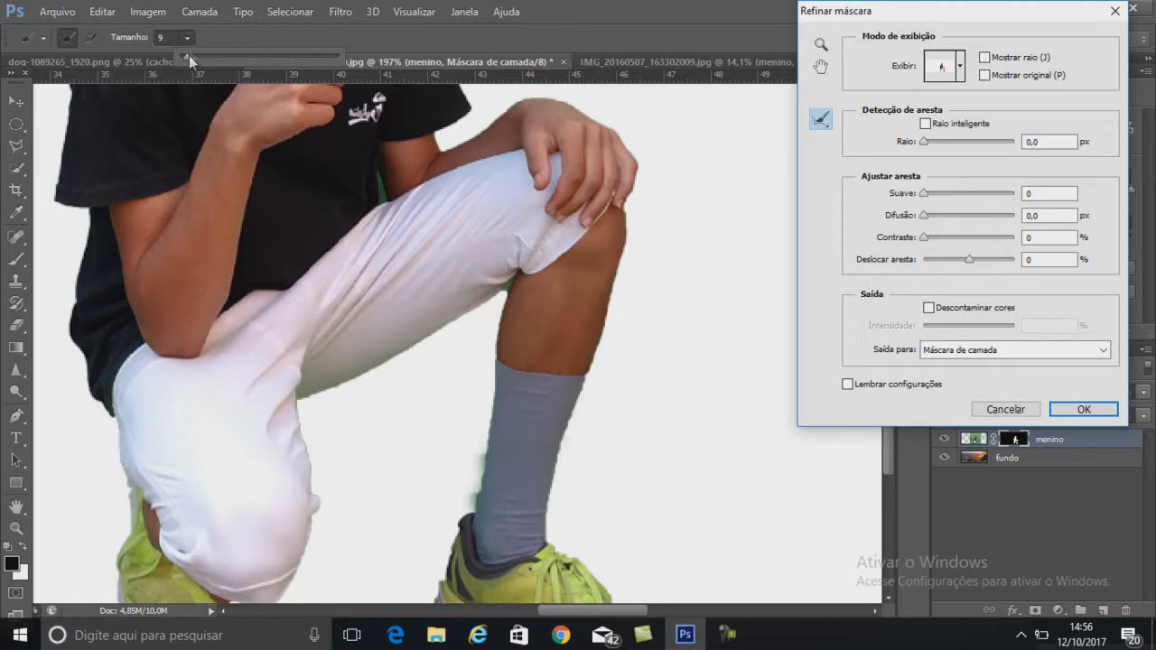
left_click(185, 57)
left_click(187, 38)
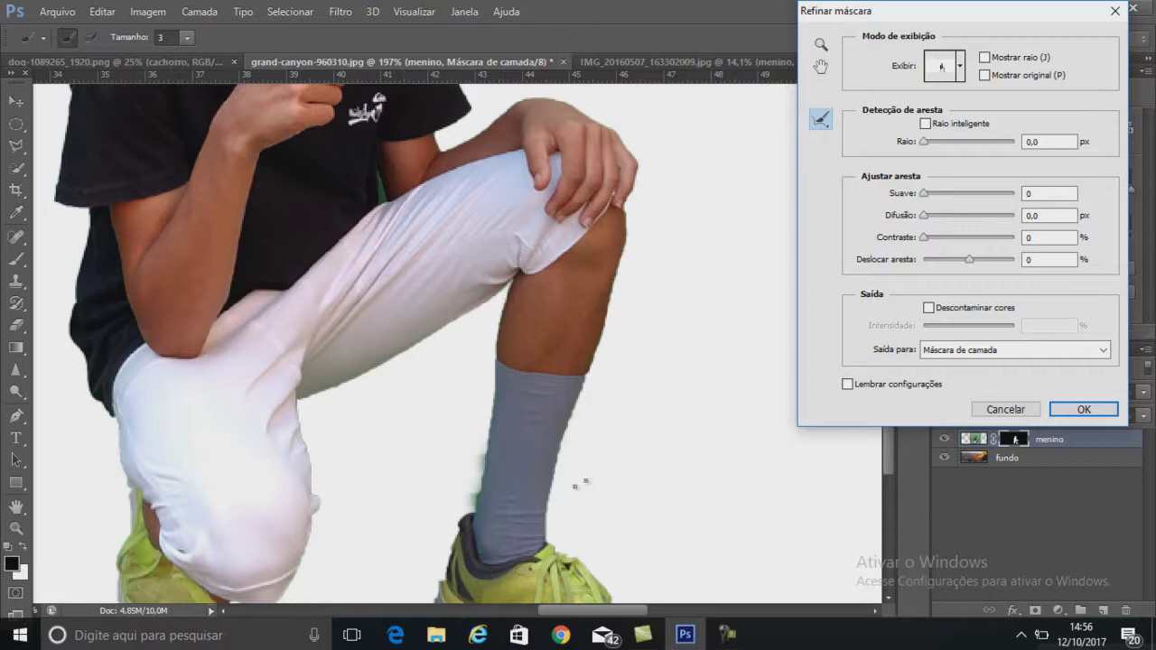
left_click(189, 38)
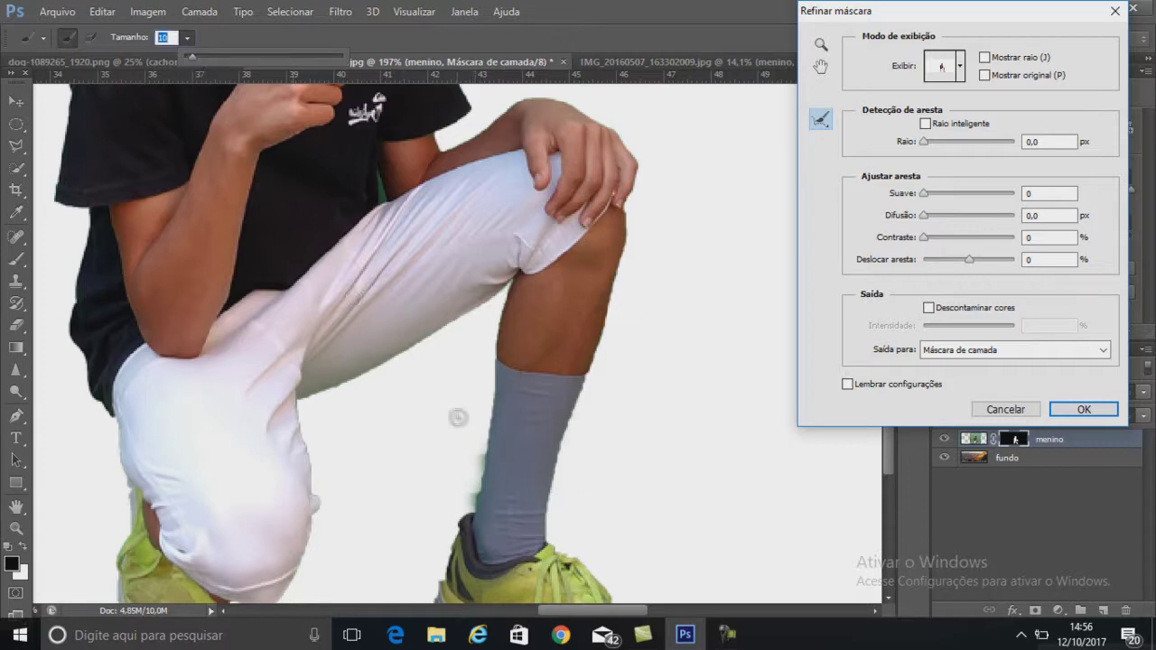
left_click(502, 477)
mouse_move(478, 449)
left_mouse_down()
mouse_move(469, 503)
mouse_move(471, 486)
left_mouse_up()
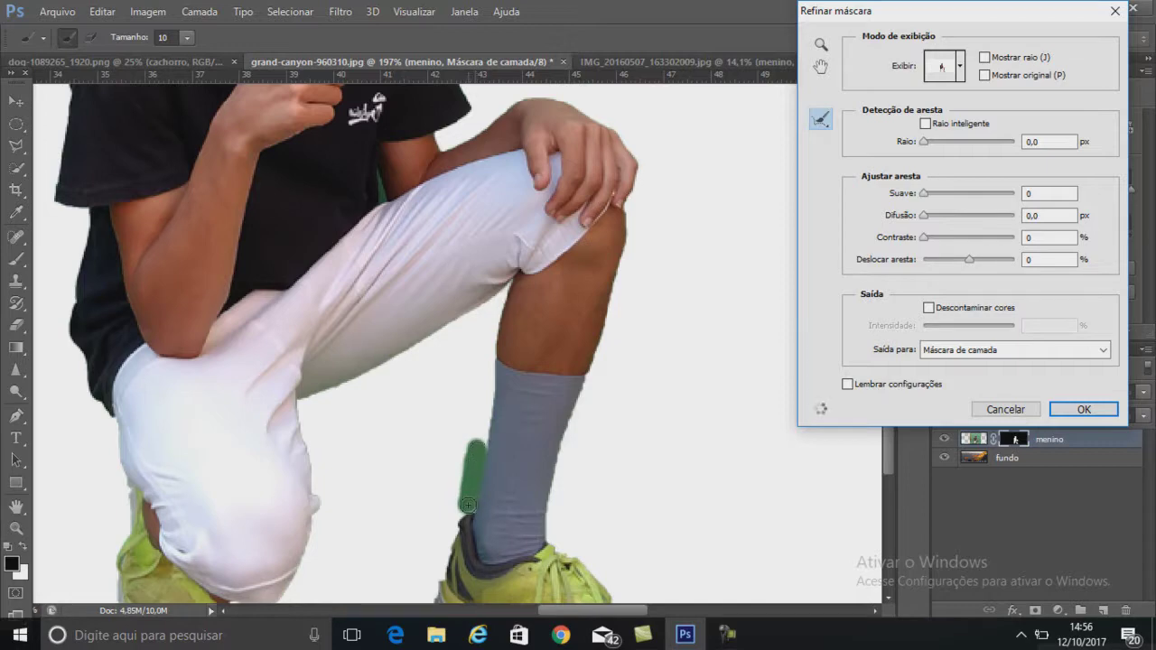
left_click_drag(468, 504, 467, 498)
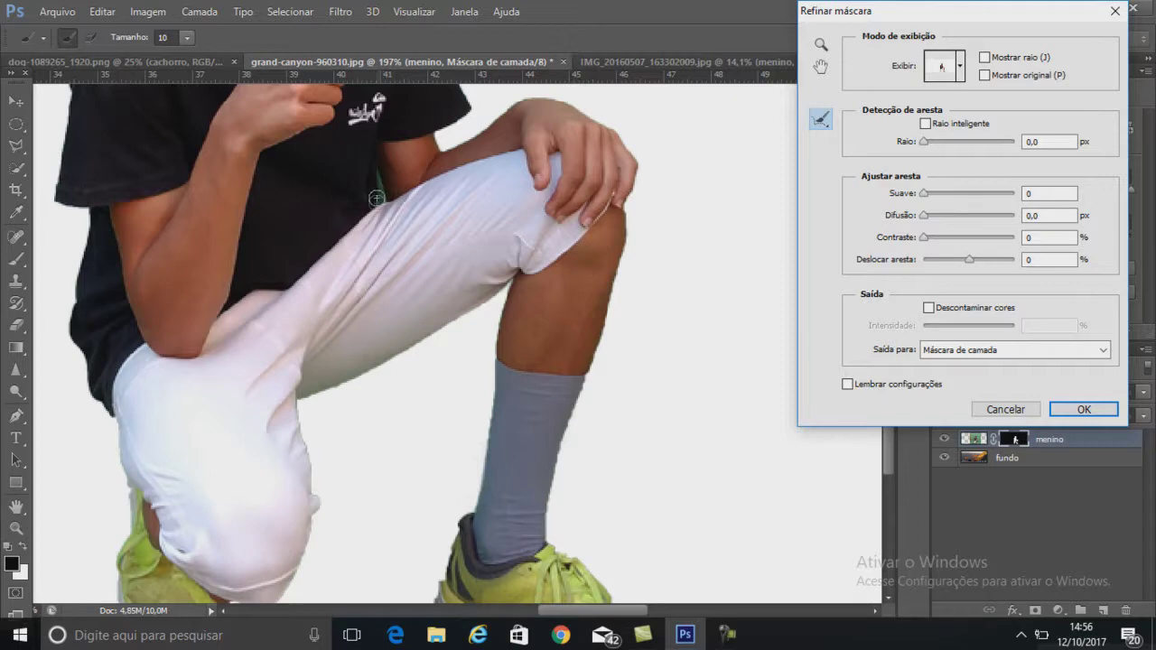
Step: Shrink the refine brush to 2, paint along the arm edge, and apply the mask
left_click(185, 40)
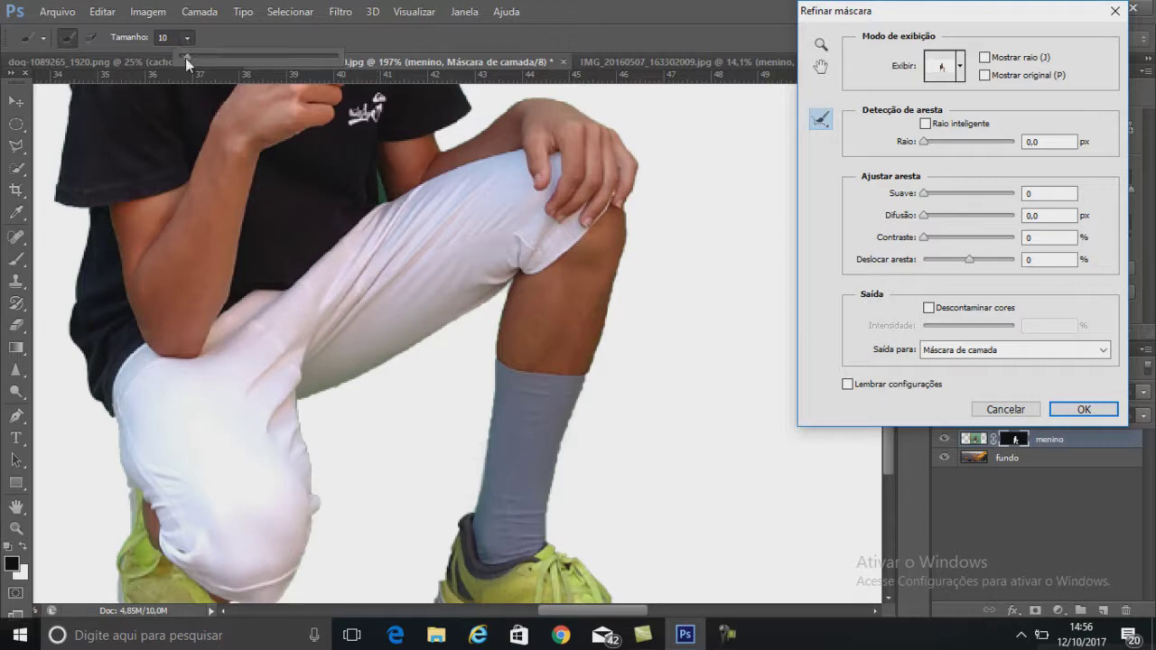
left_click_drag(185, 56, 182, 60)
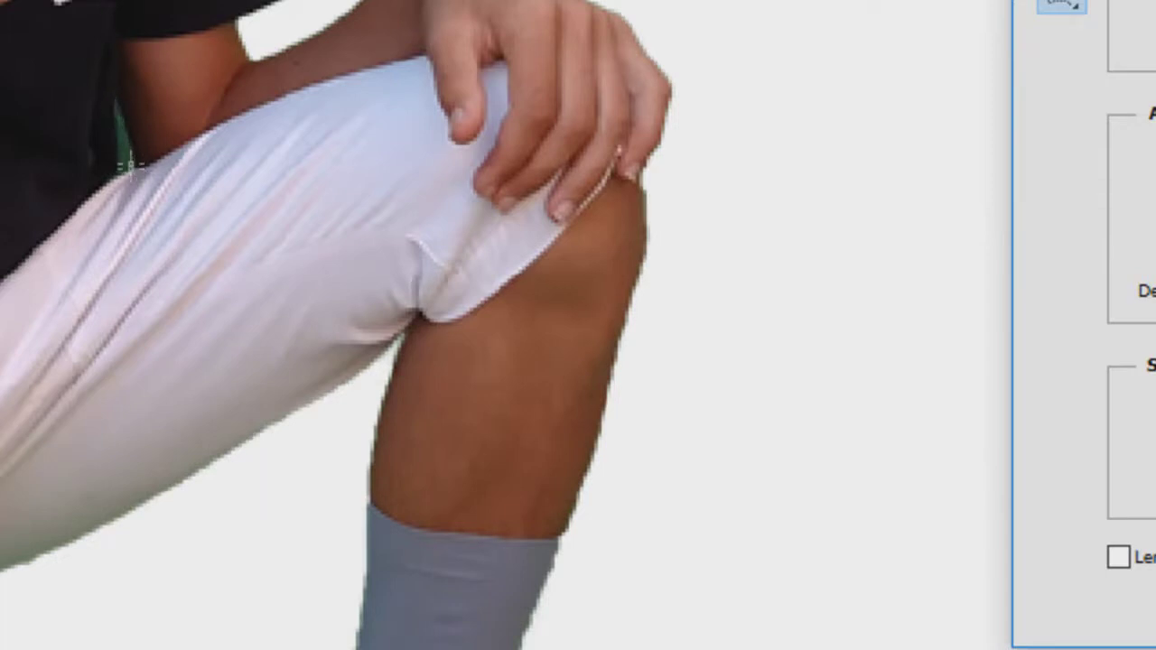
left_click_drag(125, 135, 127, 143)
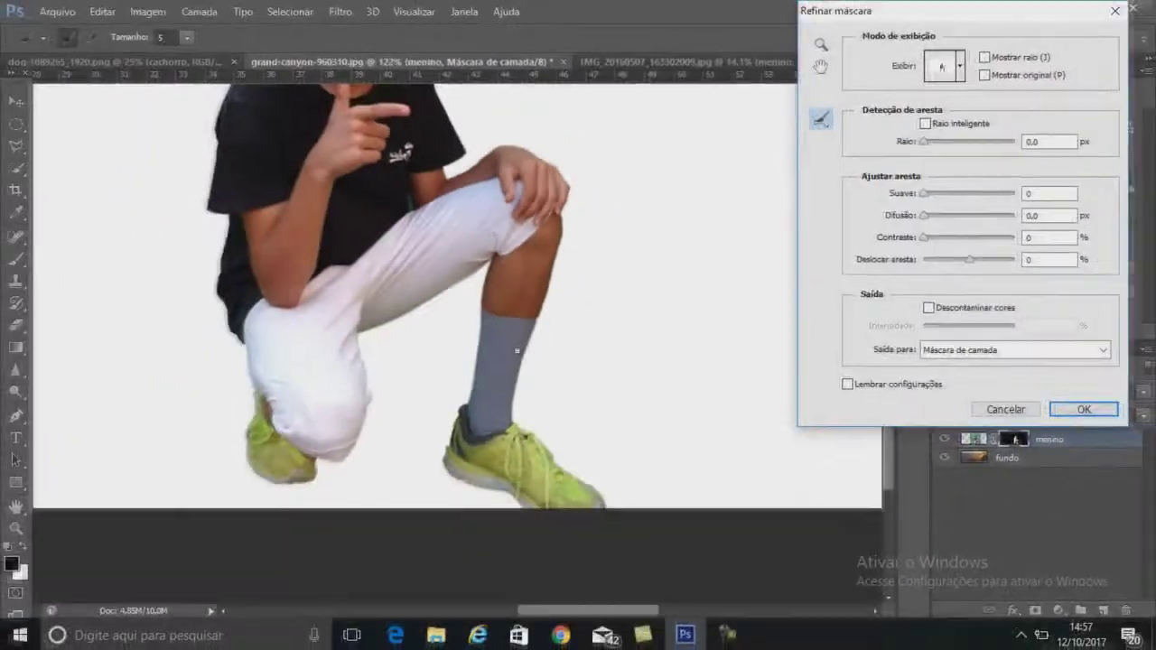
scroll(516, 350, "down", 3)
scroll(517, 350, "down", 2)
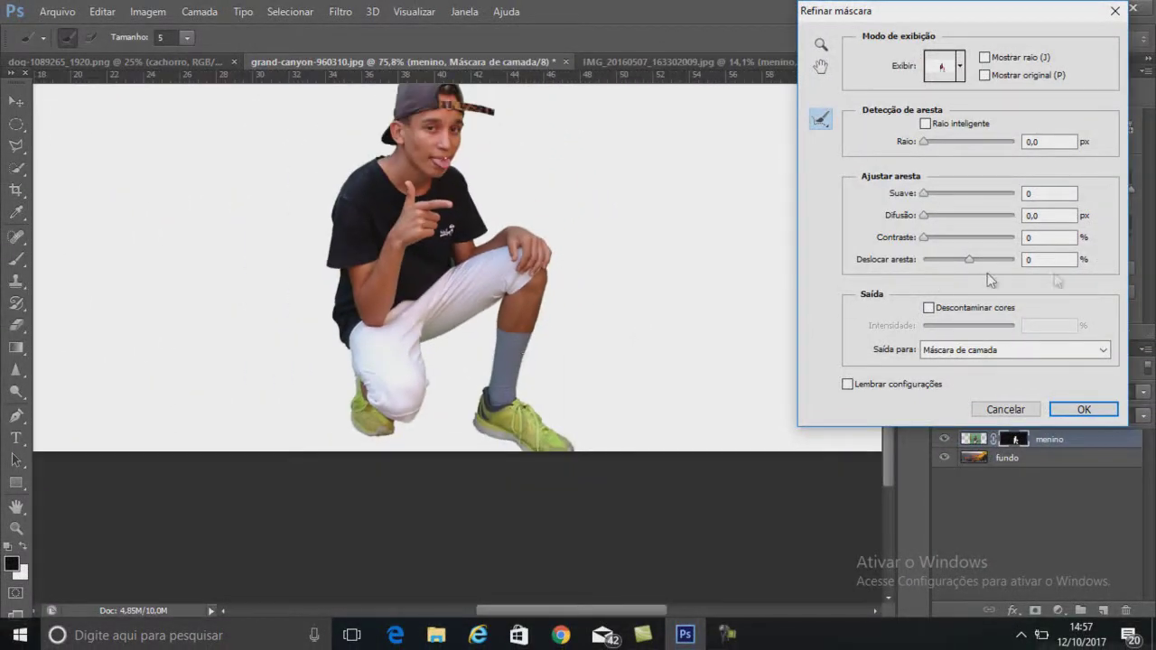
left_click(1083, 410)
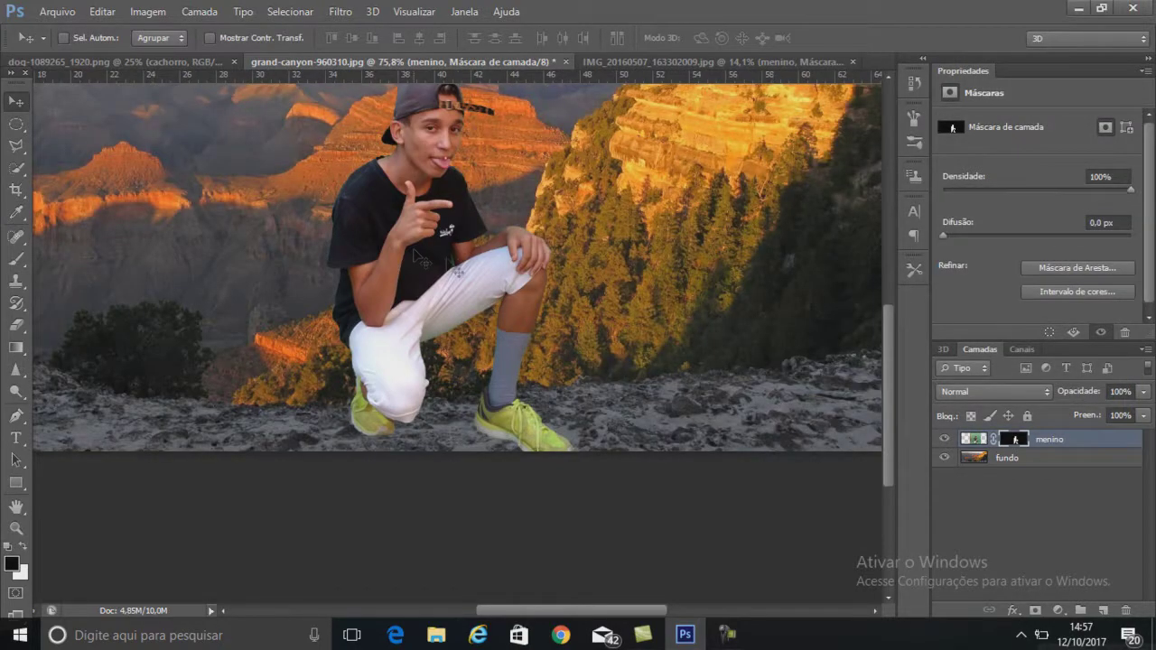
Step: Choose the standard Eraser and target the boy layer's pixels instead of its mask
scroll(462, 264, "up", 3)
scroll(466, 267, "up", 3)
scroll(466, 268, "up", 2)
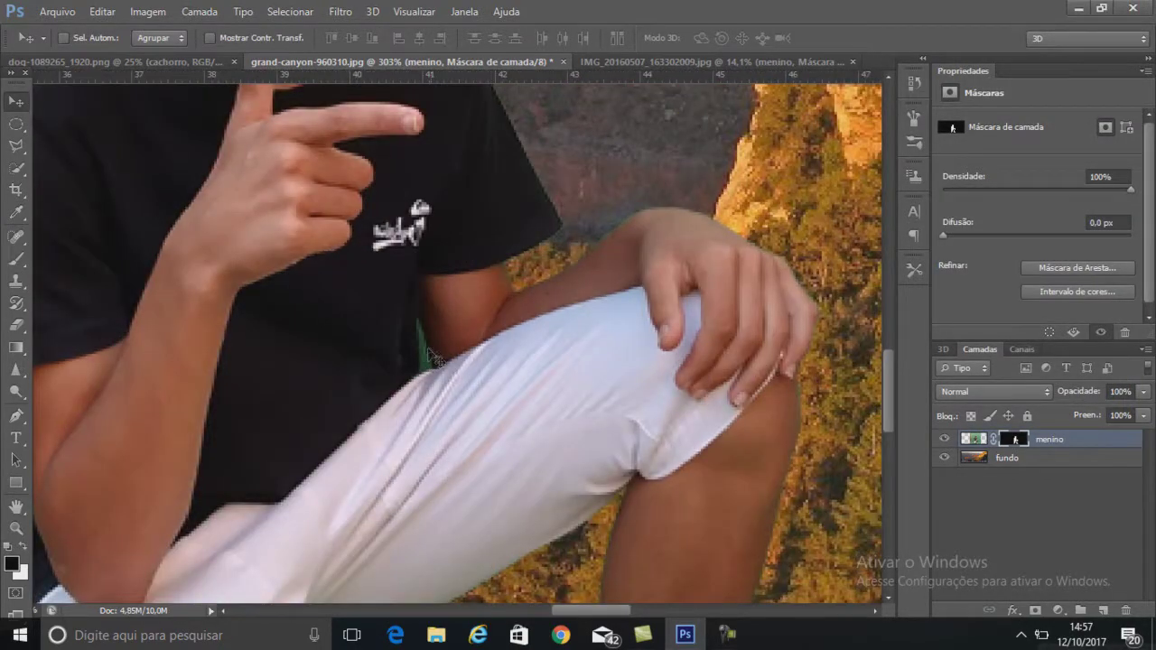
left_click(13, 327)
left_click(98, 324)
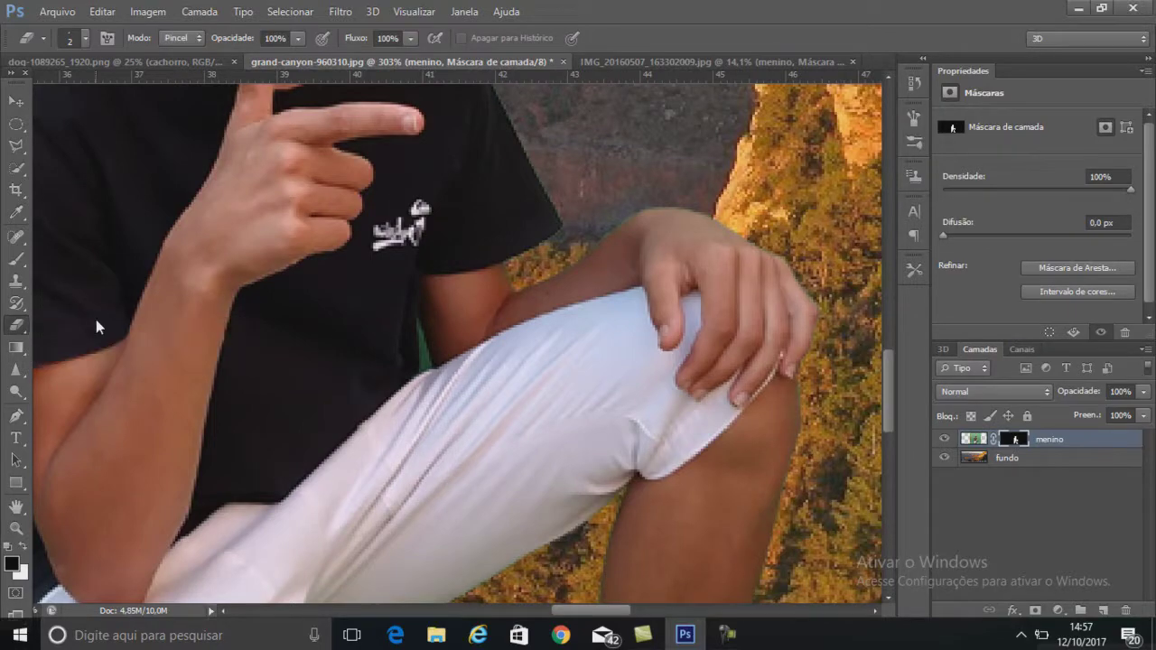
scroll(442, 338, "up", 2)
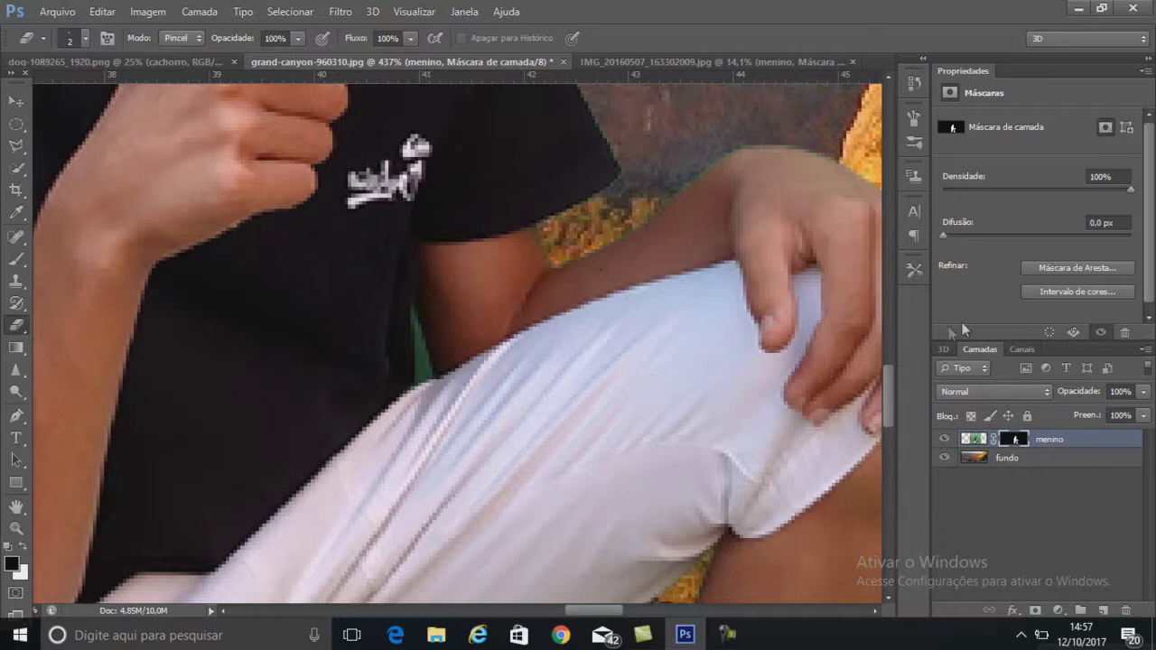
left_click(977, 439)
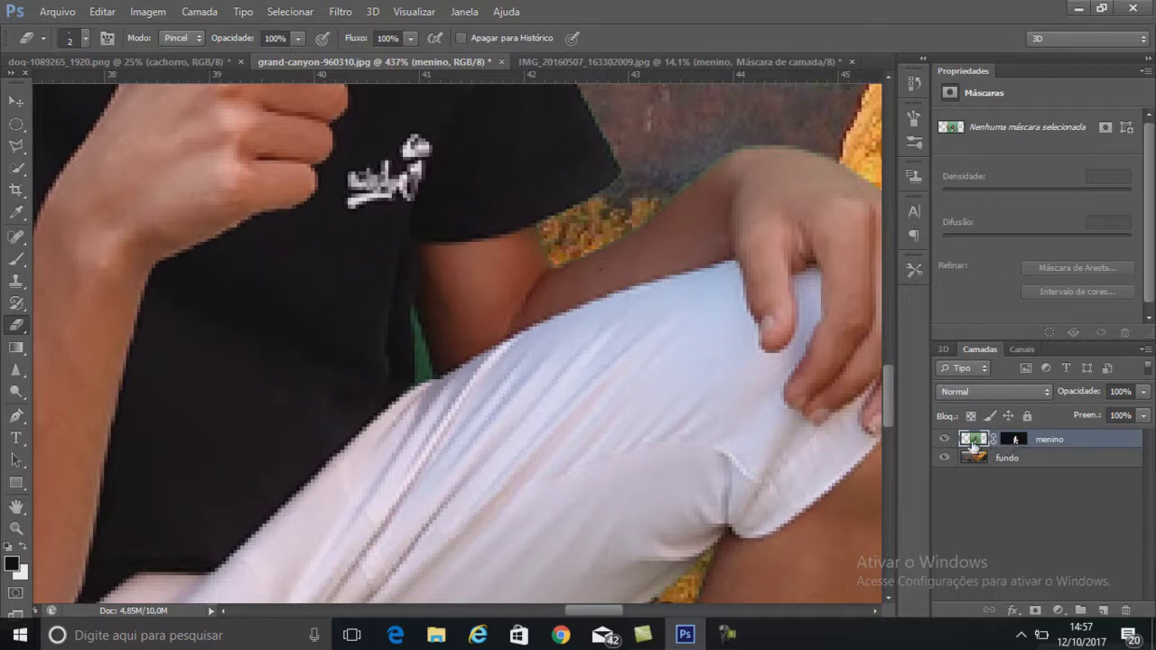
Step: Erase the leftover green strip between the boy's shirt and arm
scroll(423, 368, "down", 2)
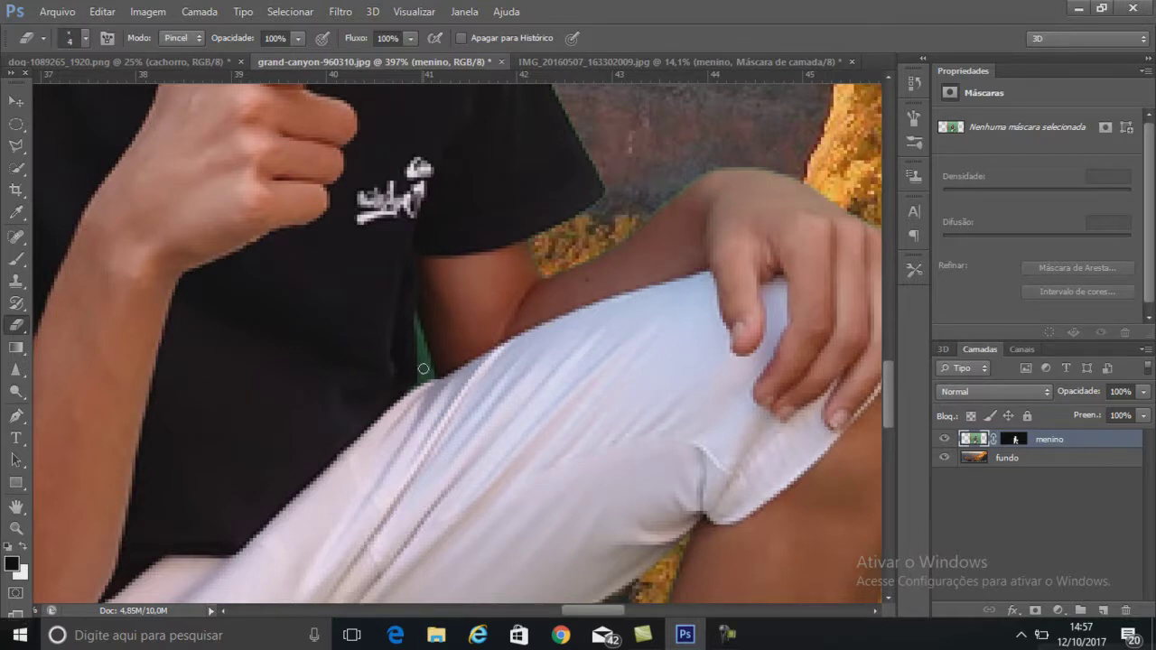
left_click(422, 363)
left_click_drag(417, 322, 424, 357)
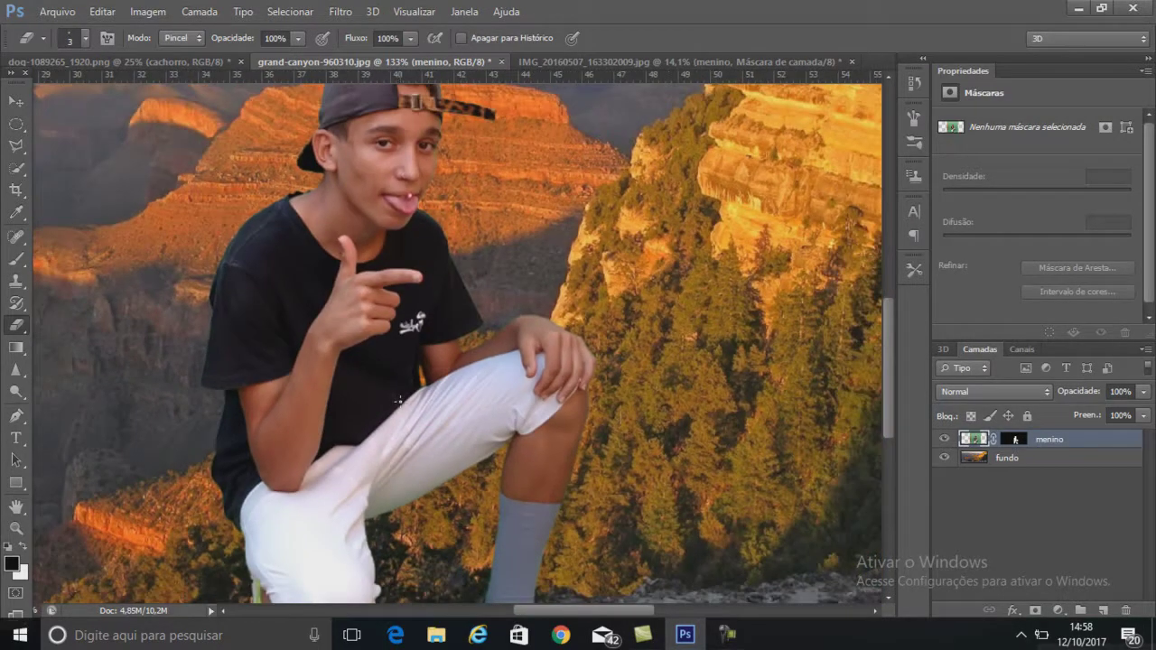
scroll(398, 400, "down", 2)
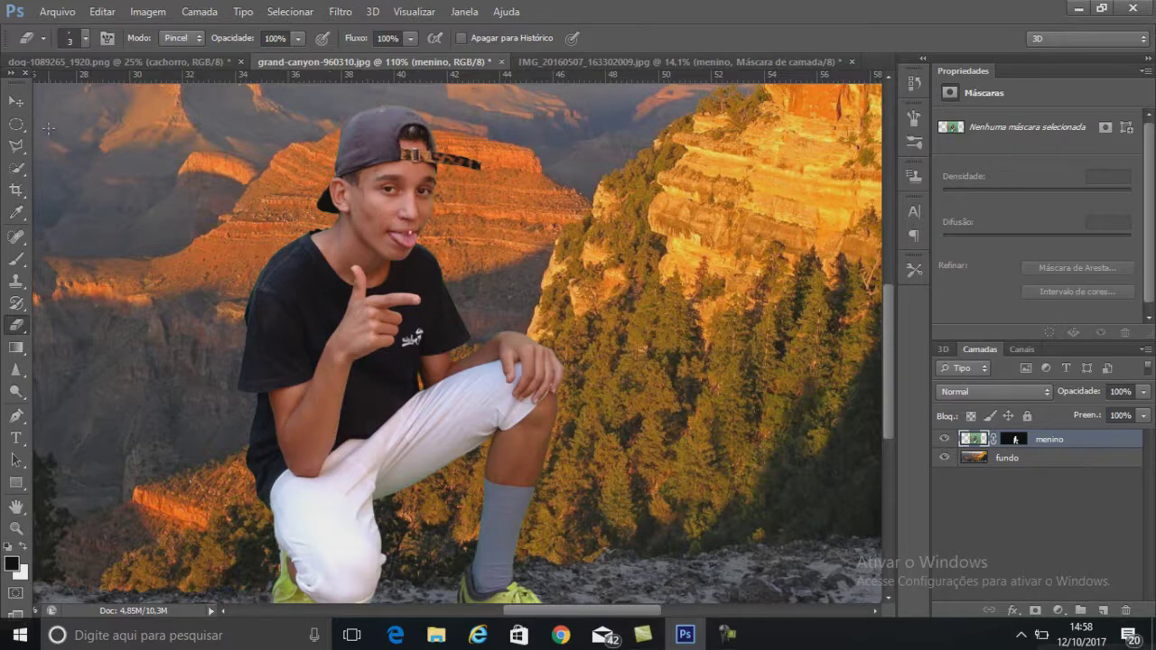
left_click(15, 101)
scroll(512, 434, "down", 3)
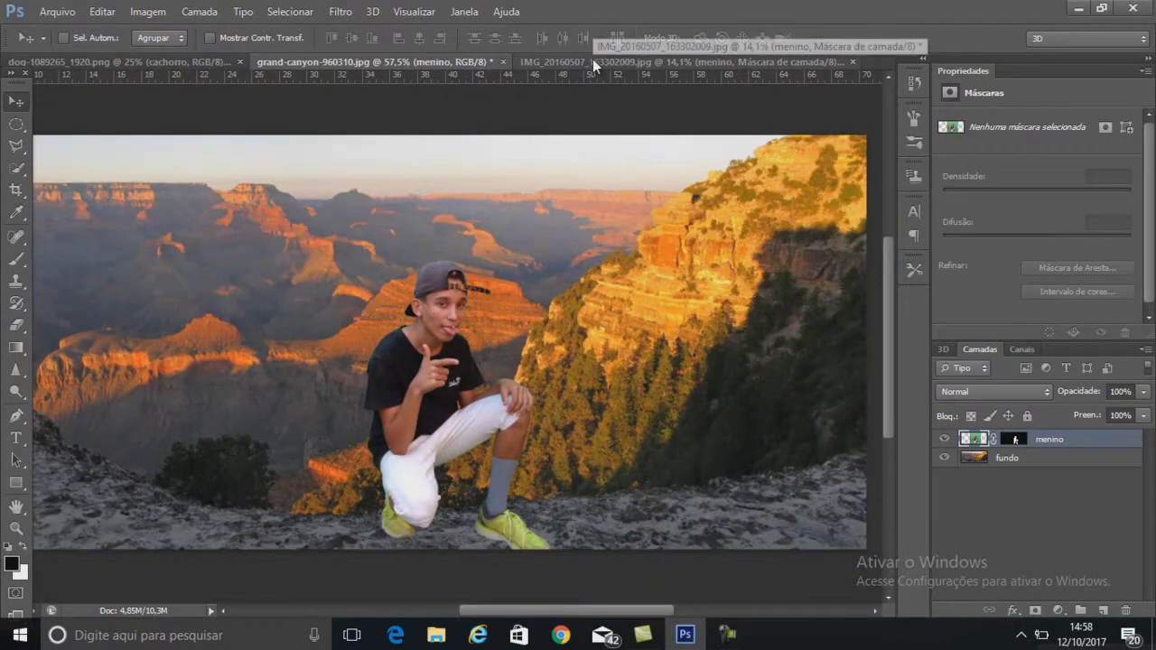
Step: Drag the pug layer from its document into the canyon composition and shift it left
left_click(682, 64)
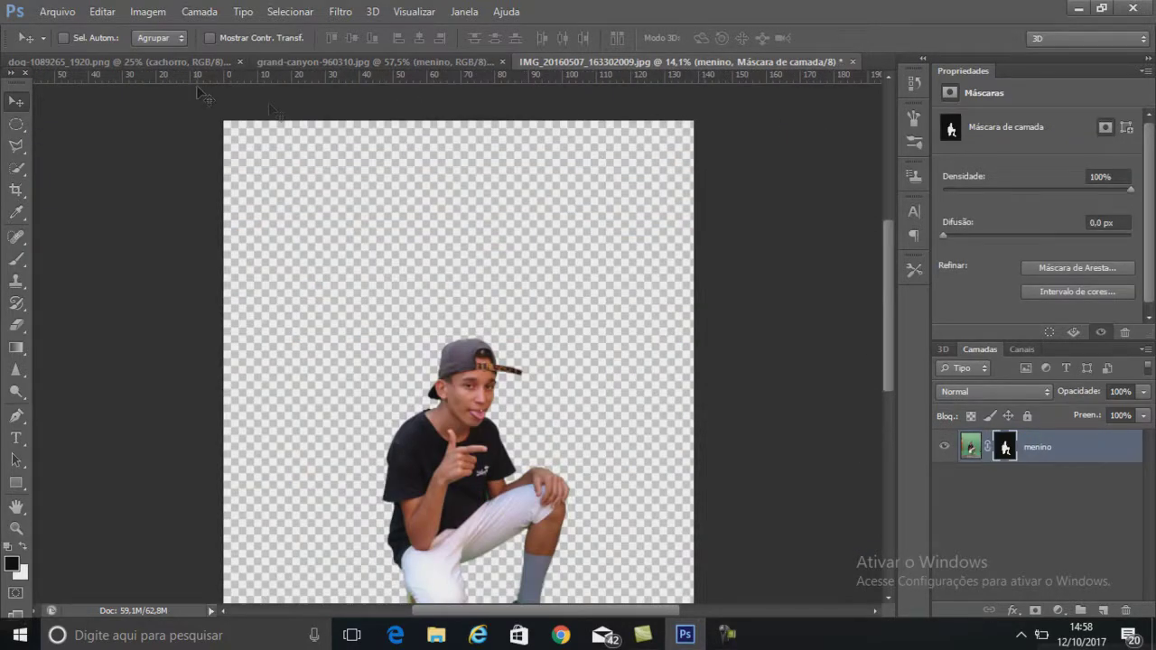
left_click(176, 60)
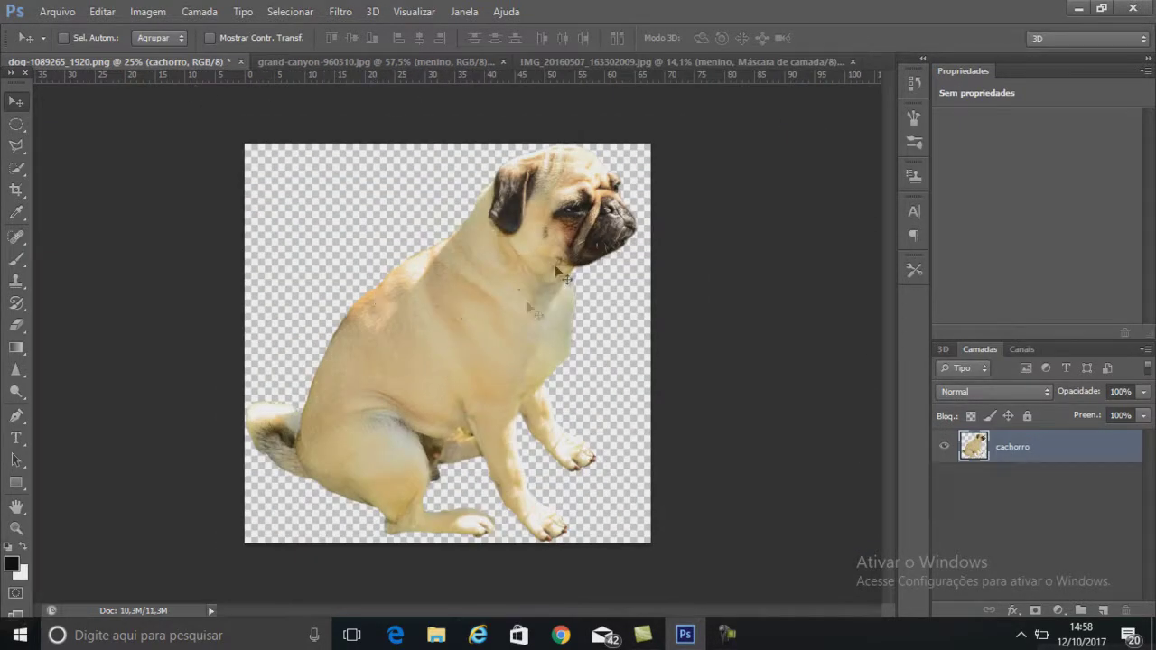
left_click_drag(444, 345, 338, 69)
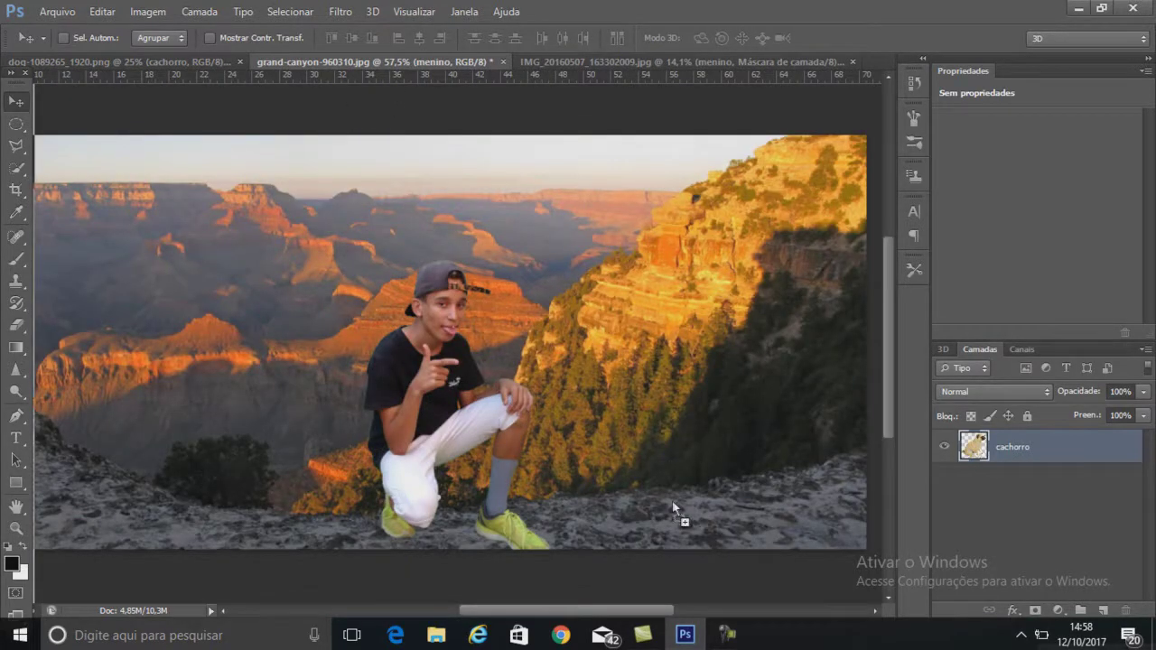
left_click_drag(339, 69, 683, 509)
left_click_drag(756, 443, 434, 425)
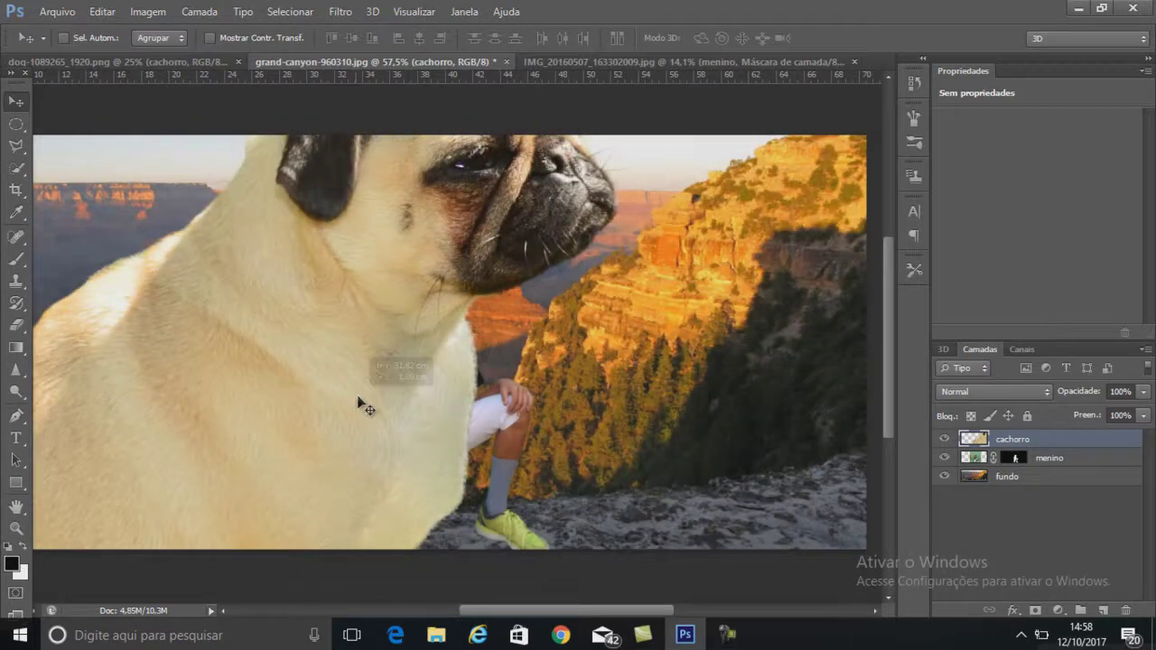
key("ctrl+minus")
key("ctrl+minus")
key("ctrl+minus")
key("ctrl+minus")
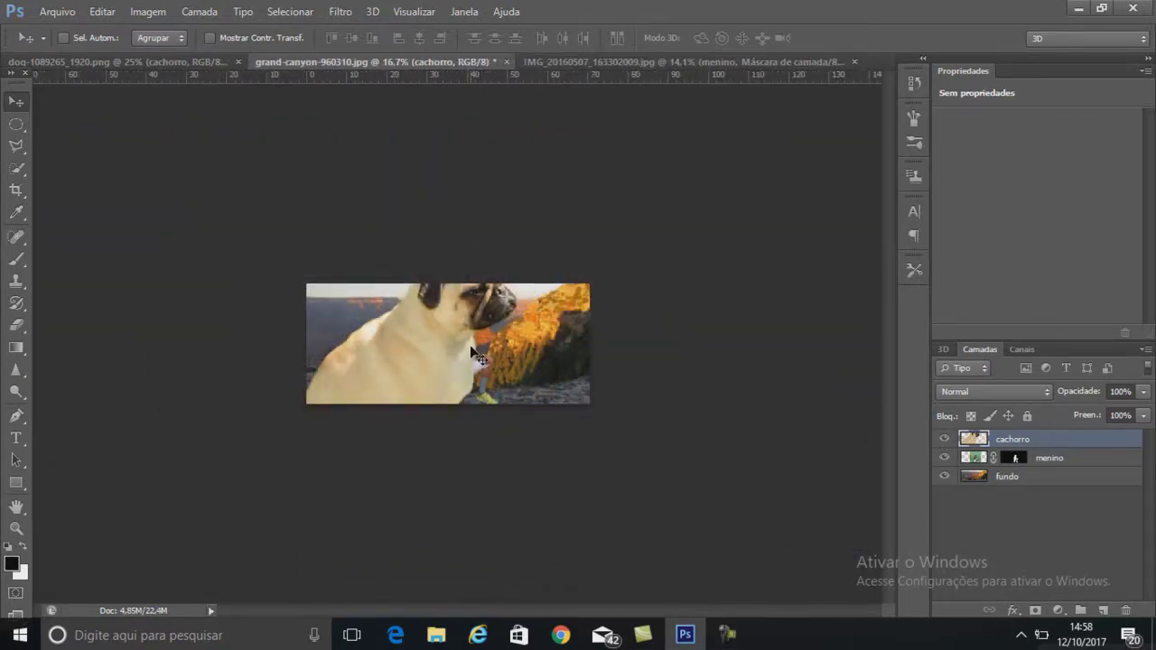
Step: Free Transform the pug down to about 10 cm wide and place it on the rocks
key("ctrl+t")
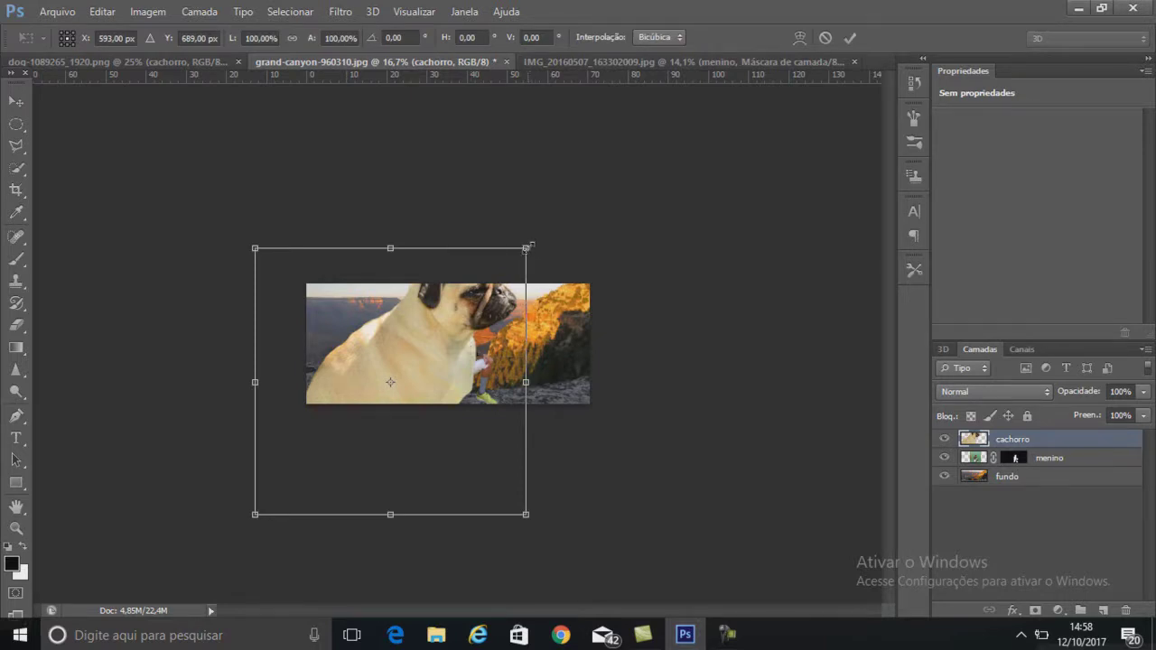
left_click_drag(526, 248, 368, 402)
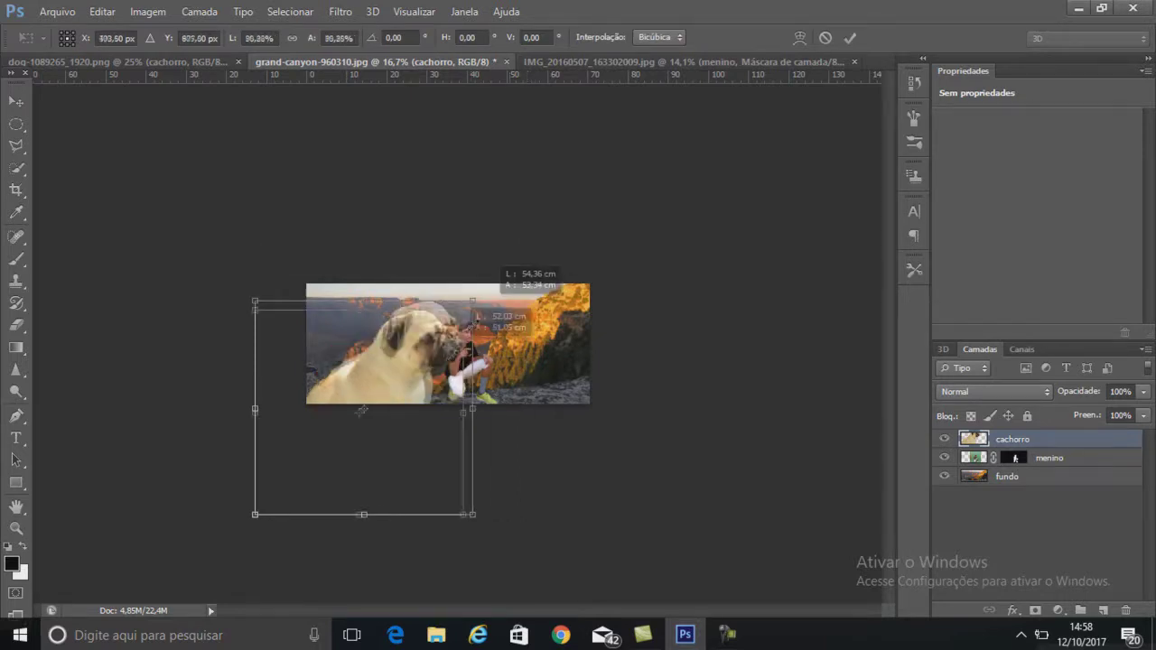
left_click_drag(343, 456, 433, 366)
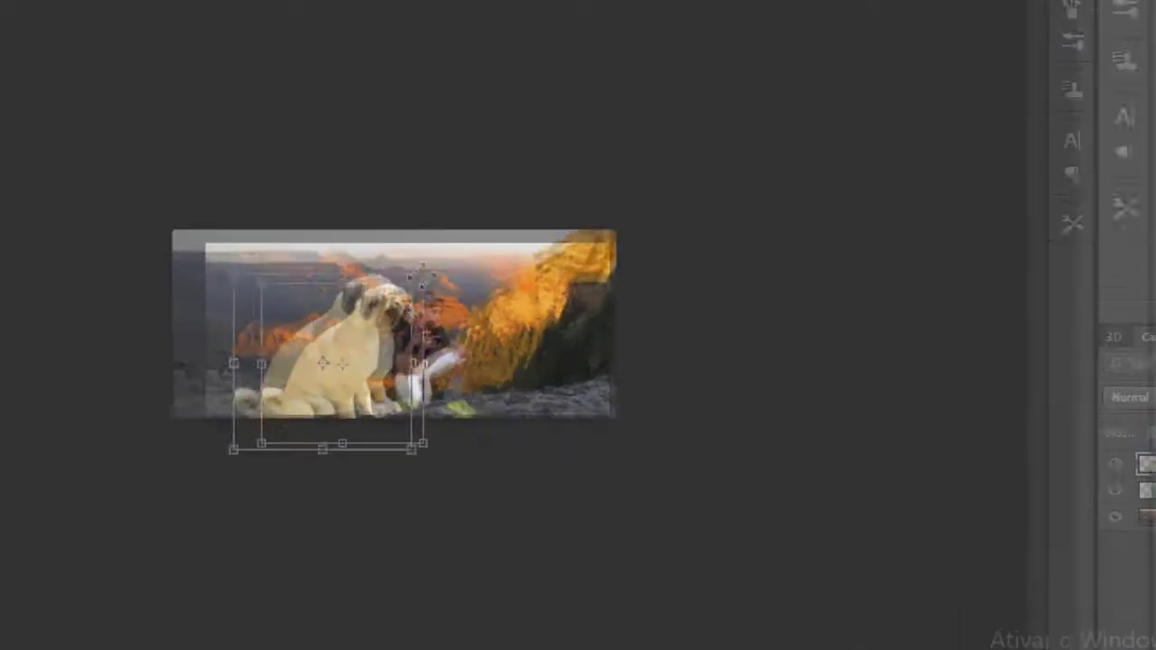
left_click_drag(459, 311, 415, 363)
left_click_drag(269, 343, 241, 358)
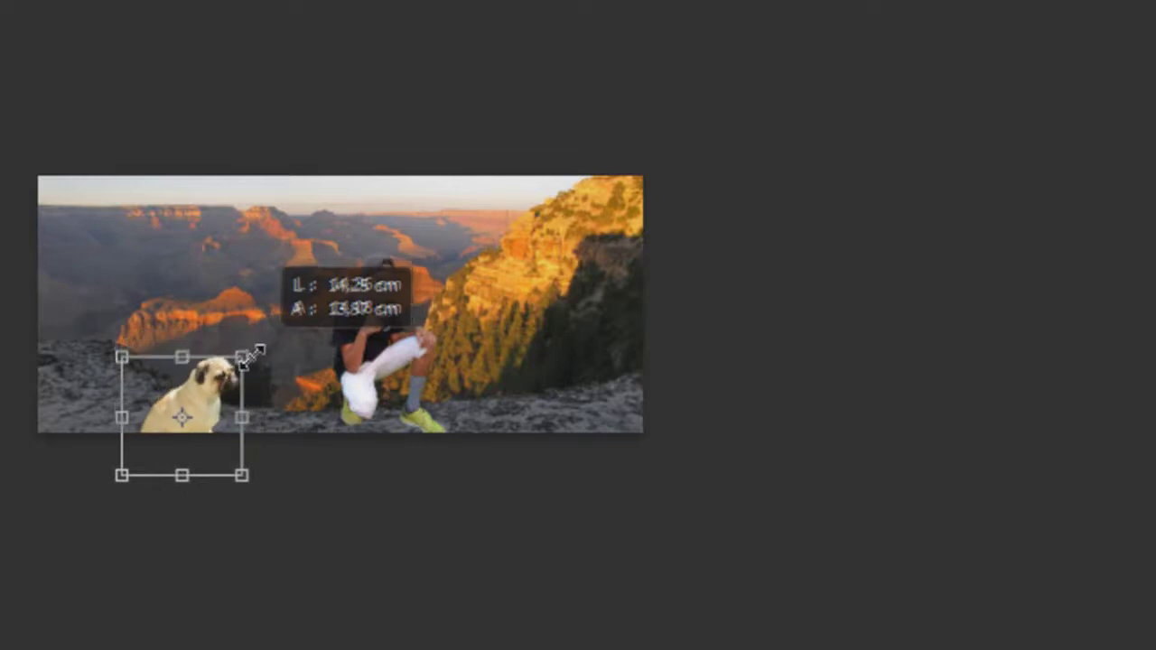
left_click_drag(228, 402, 303, 366)
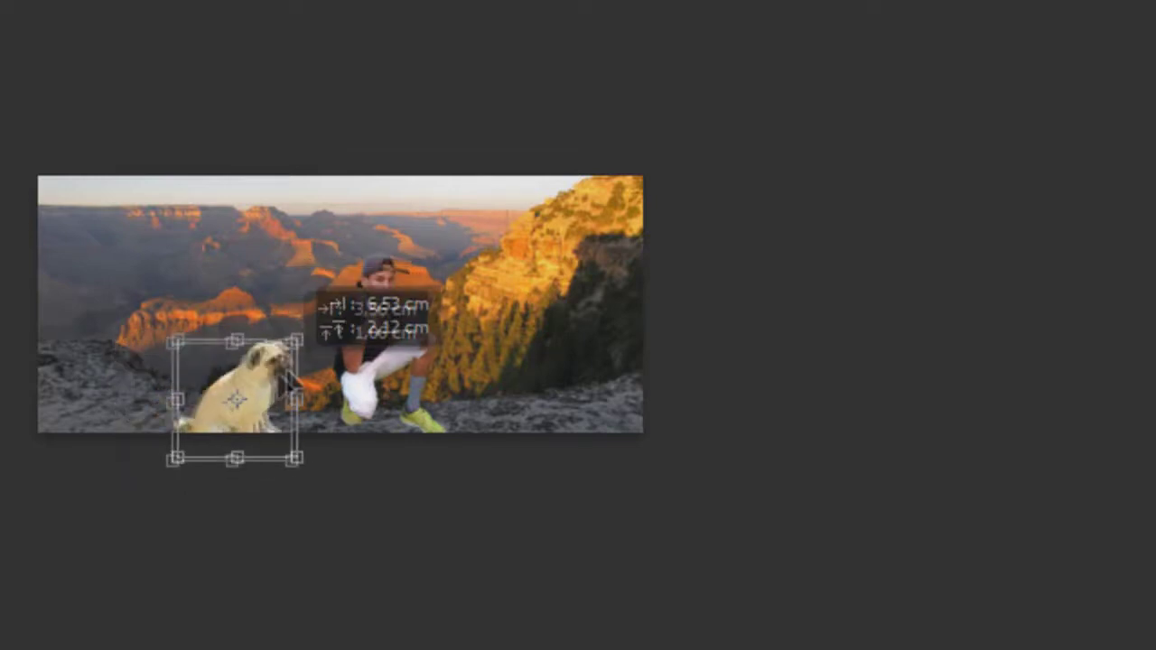
left_click_drag(321, 316, 291, 359)
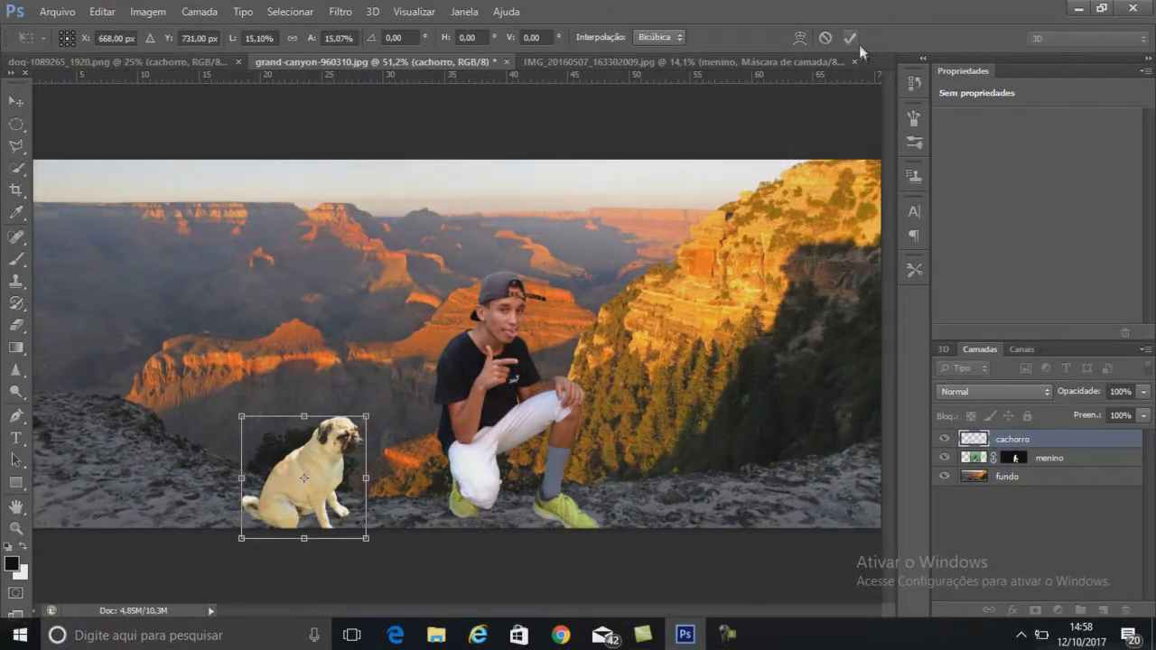
Step: Commit the transform and nudge the pug right, next to the boy
left_click(850, 38)
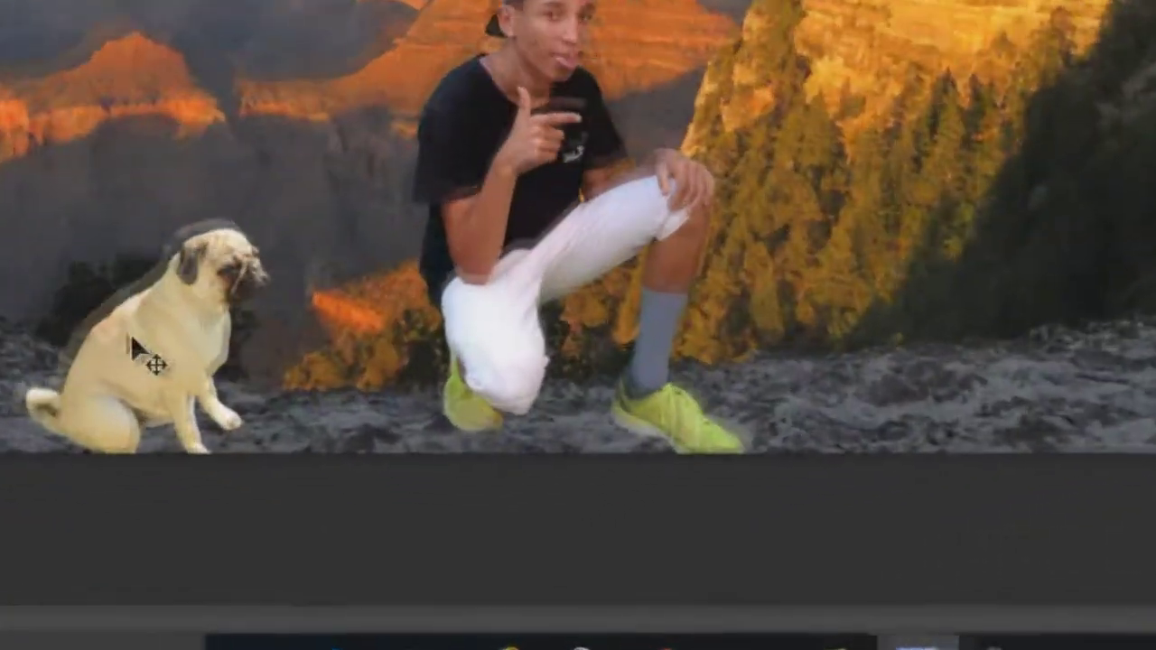
left_click_drag(132, 346, 240, 334)
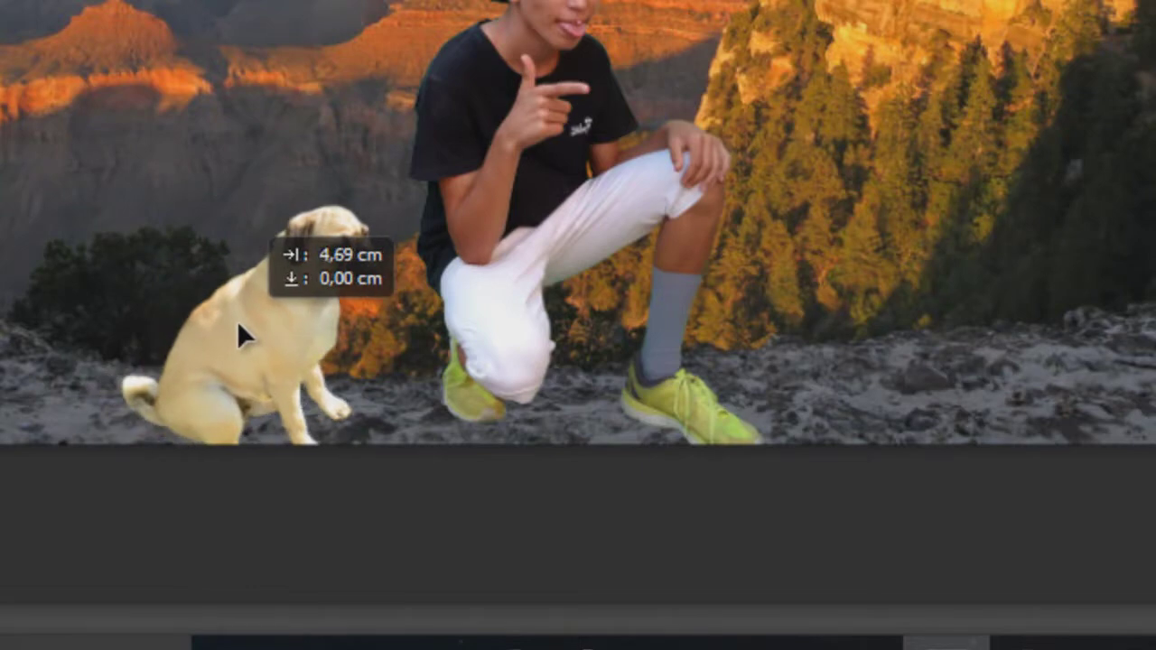
left_click_drag(238, 327, 250, 329)
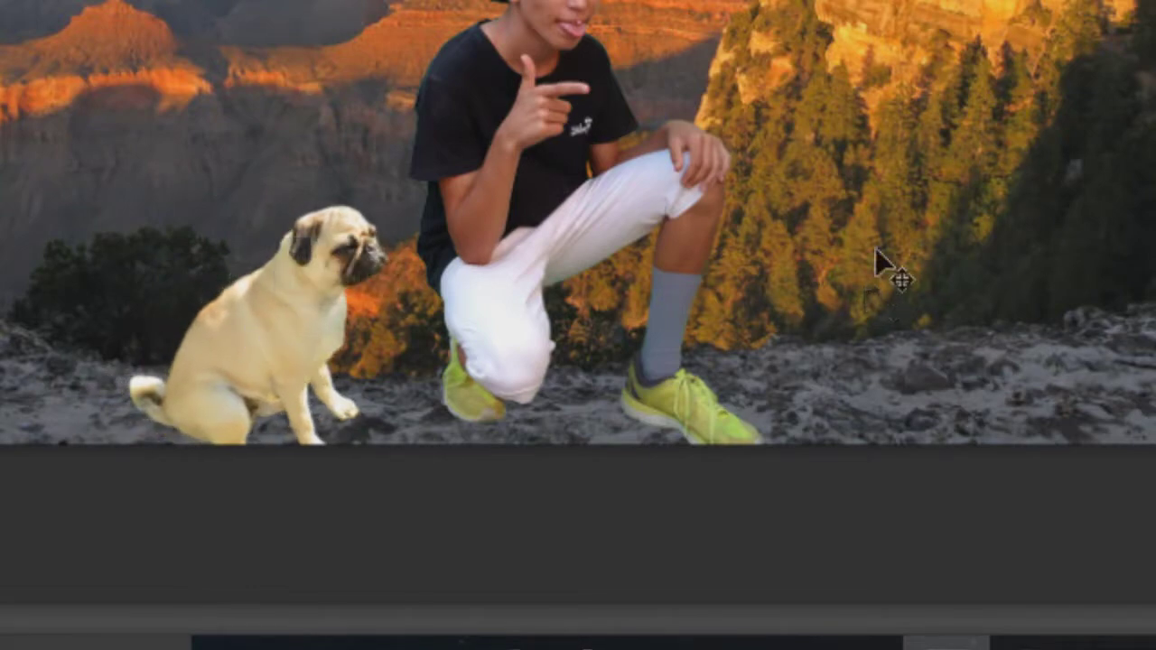
key("ctrl+minus")
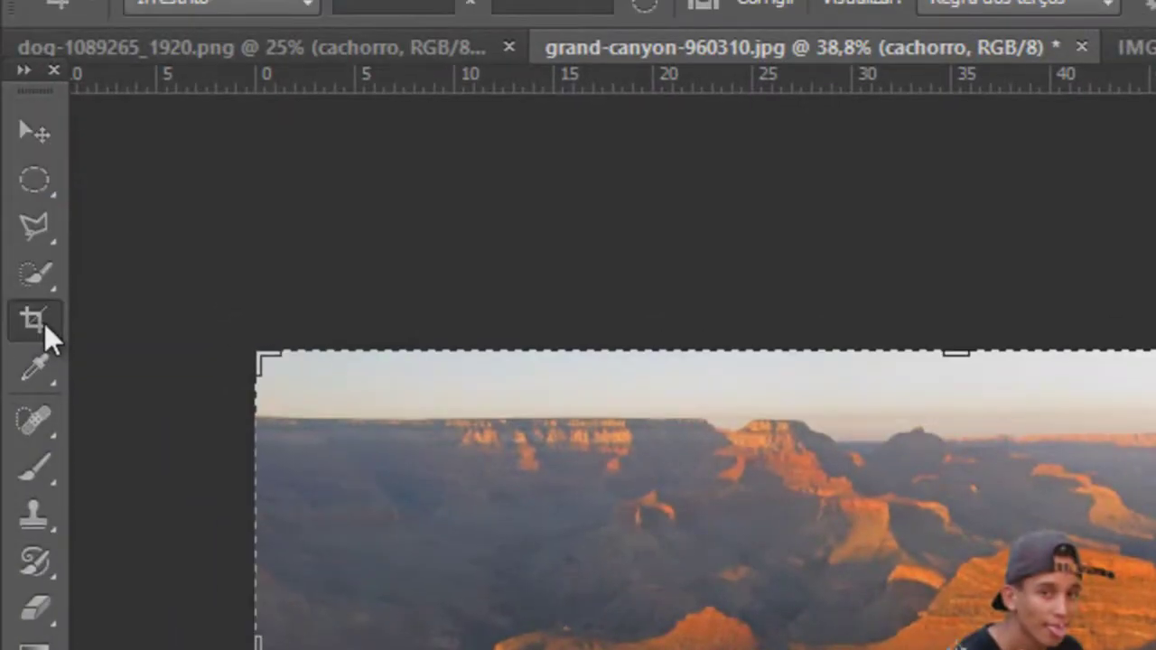
Step: Crop the left and right sides inward to a nearly square frame around boy and pug
right_click(31, 316)
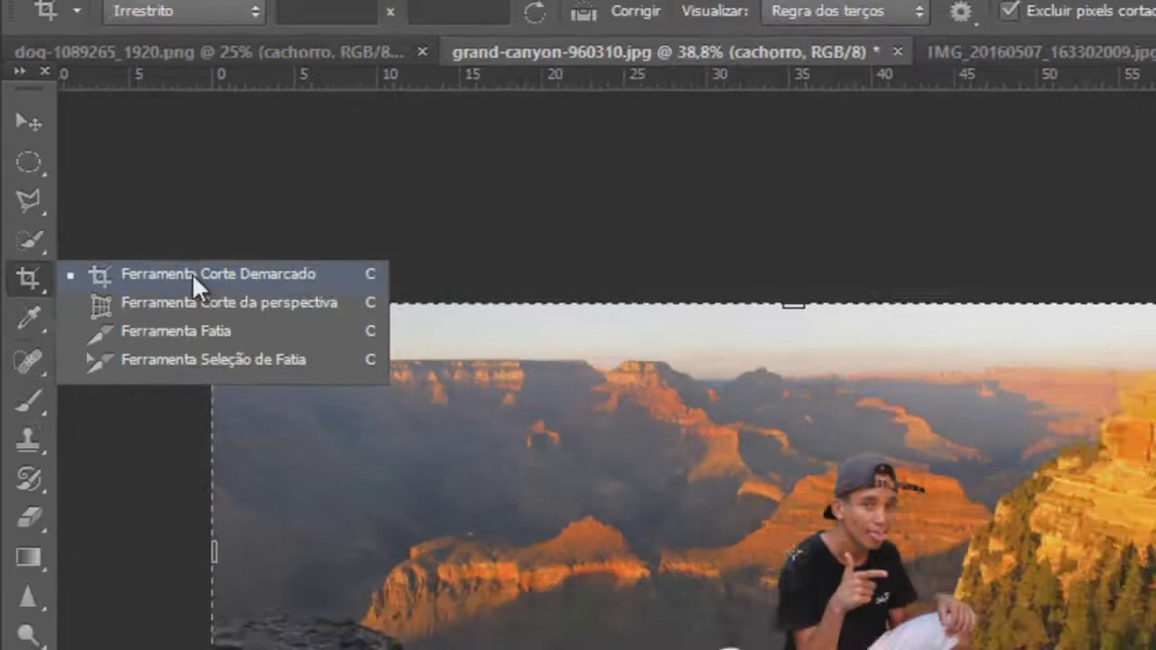
left_click(217, 319)
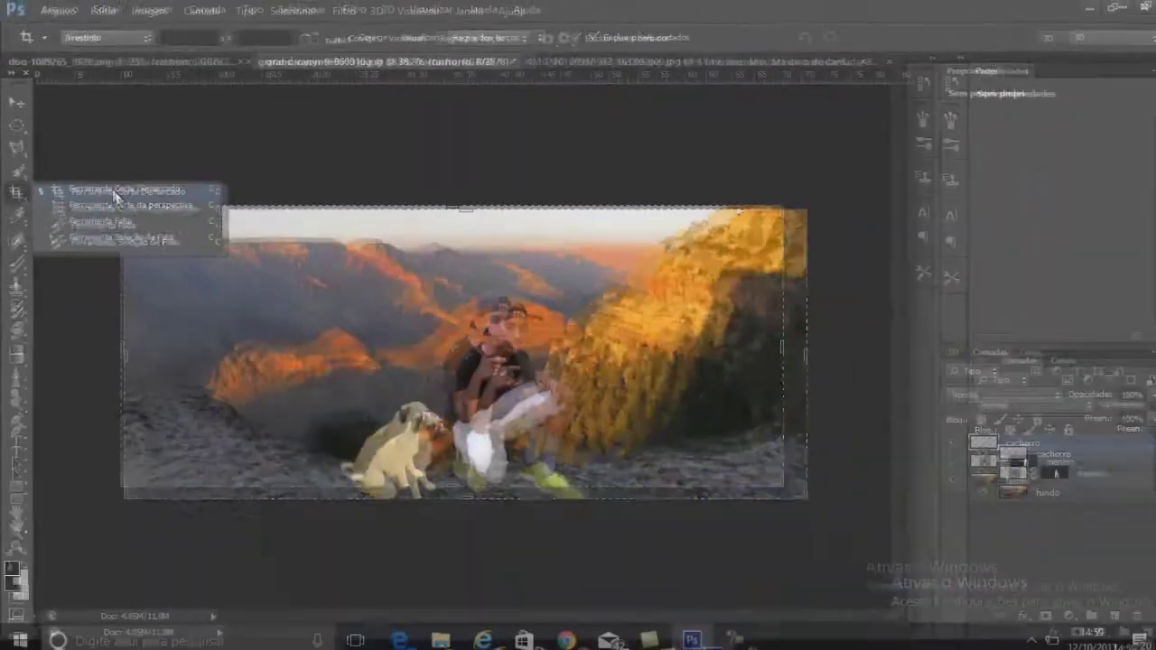
left_click_drag(119, 349, 212, 354)
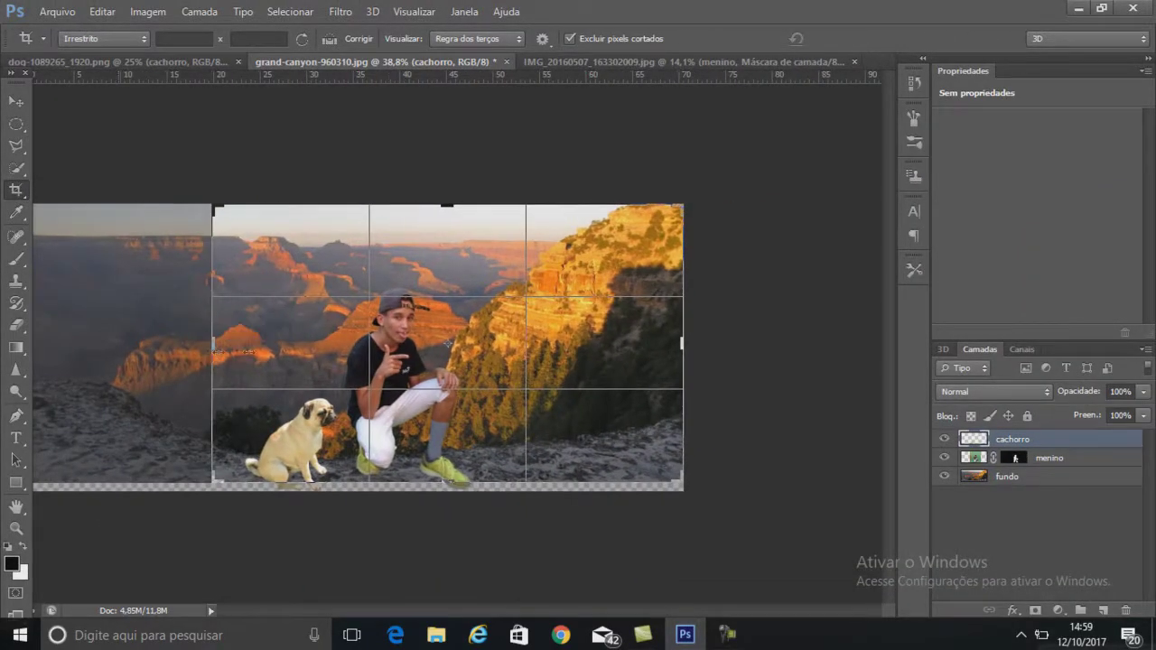
left_click_drag(681, 346, 589, 352)
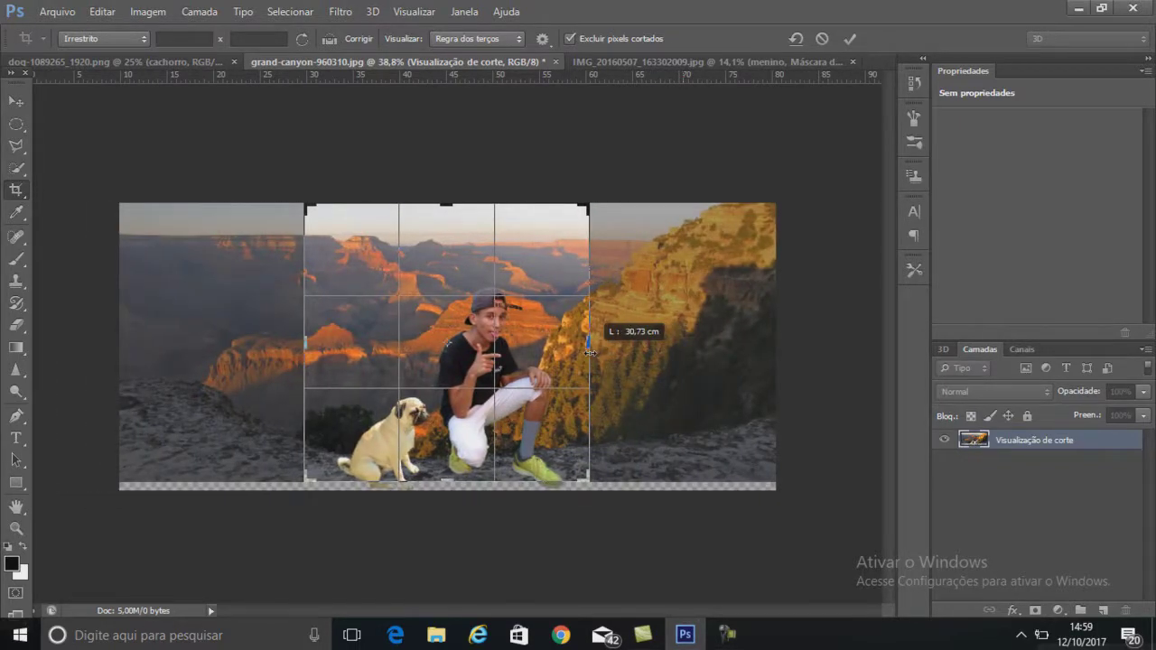
left_click_drag(589, 352, 597, 353)
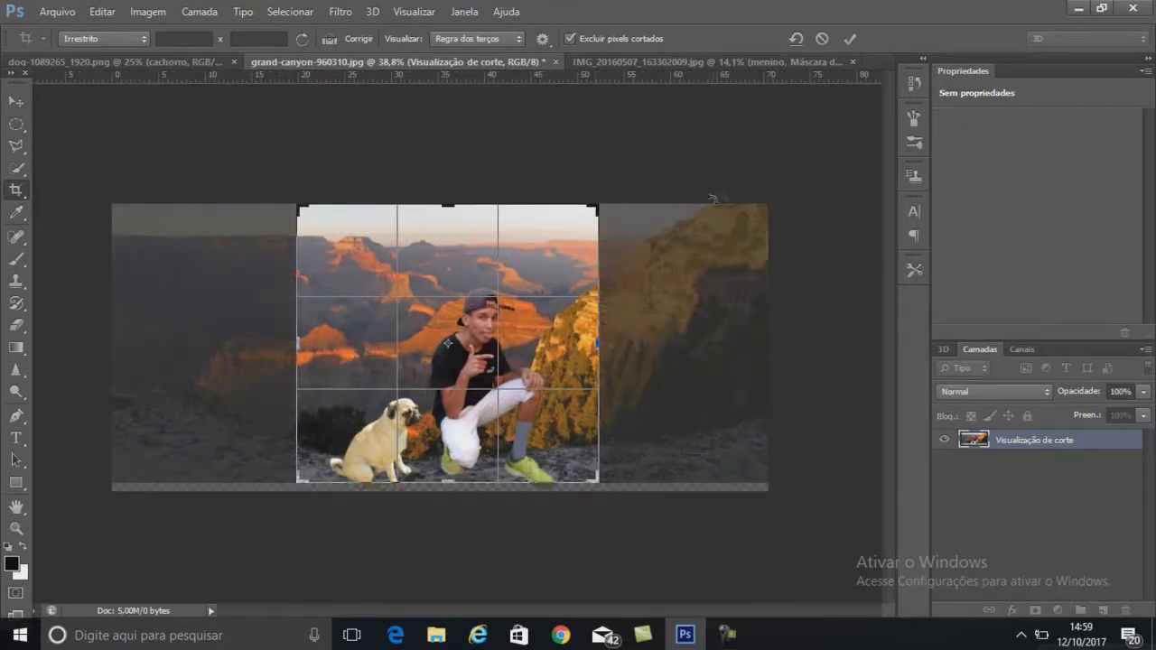
left_click(849, 39)
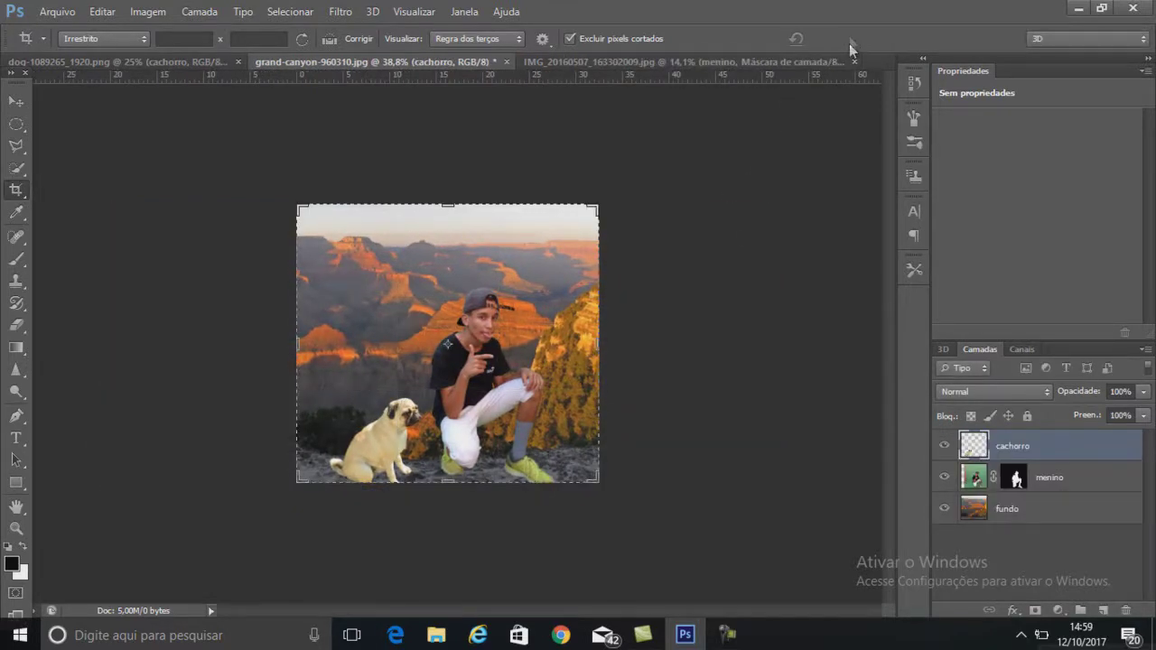
left_click(15, 105)
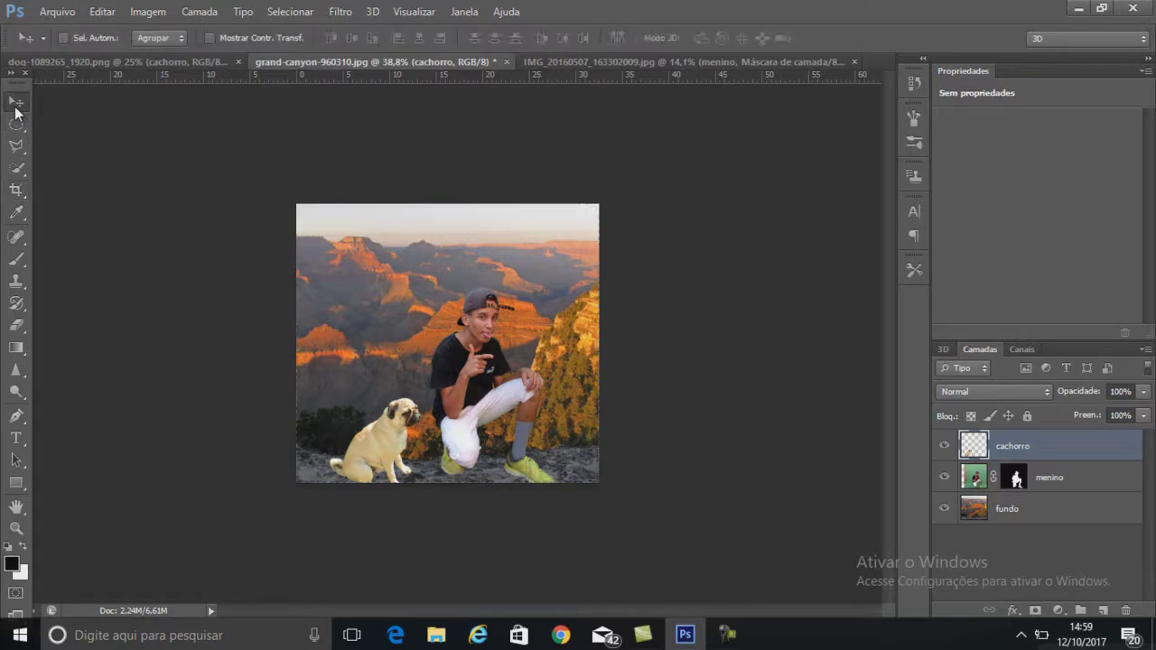
scroll(476, 506, "up", 2, "alt")
scroll(524, 533, "up", 3)
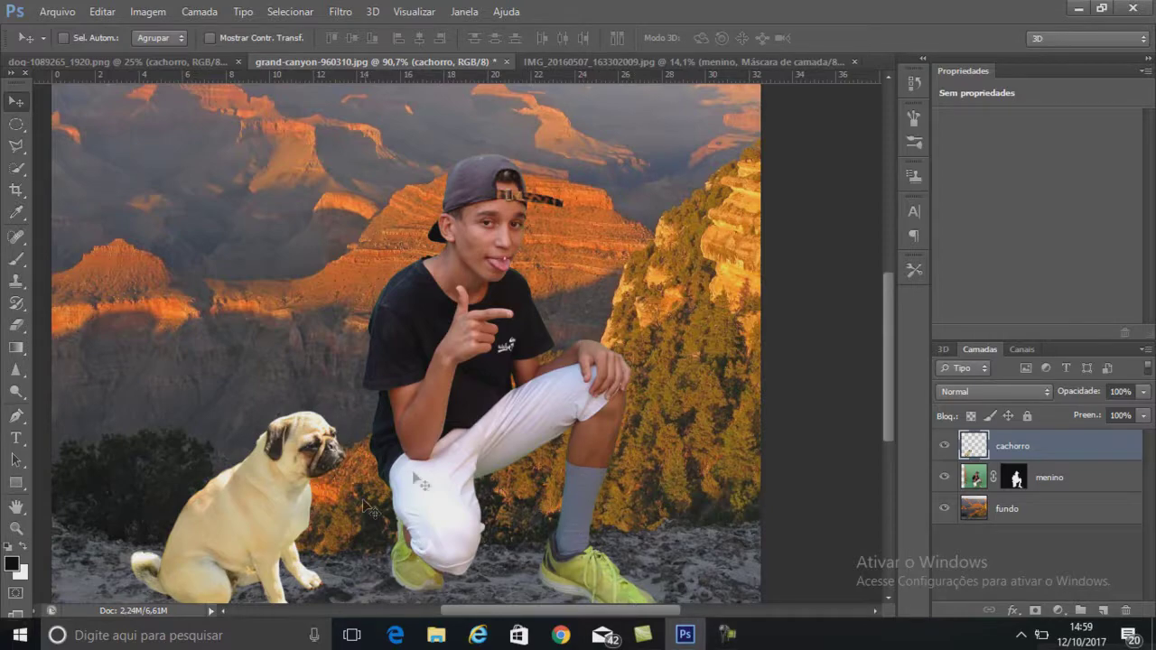
scroll(416, 470, "up", 2)
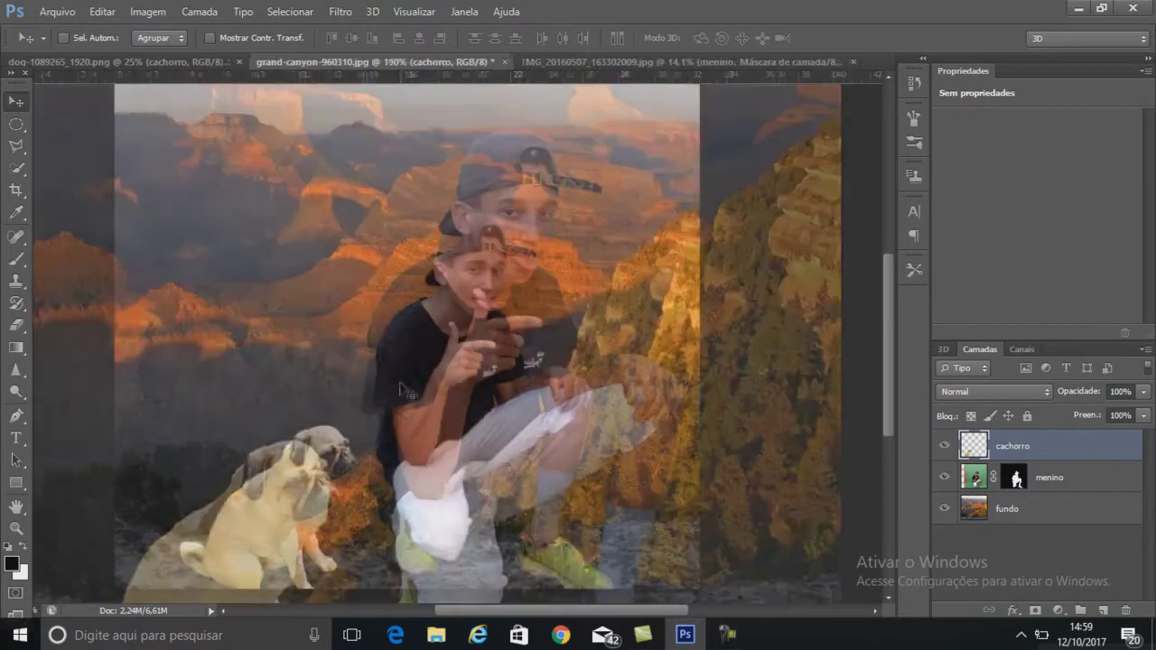
scroll(417, 380, "up", 1)
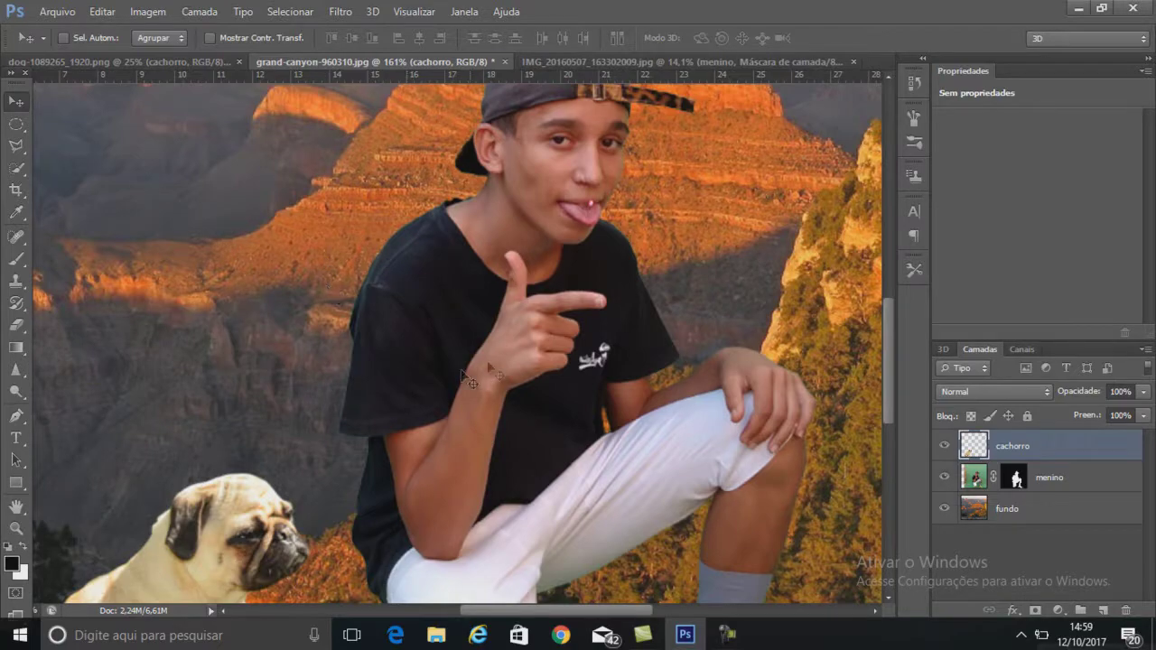
scroll(673, 356, "down", 1)
scroll(583, 442, "down", 2)
scroll(583, 443, "down", 1)
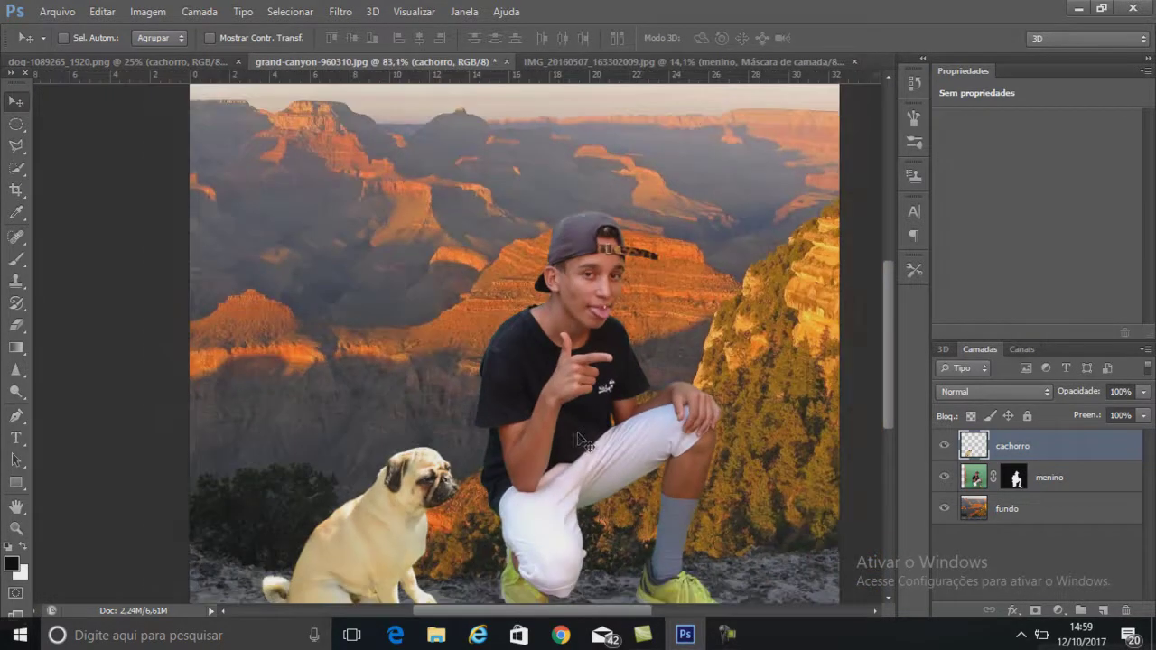
scroll(582, 443, "down", 1)
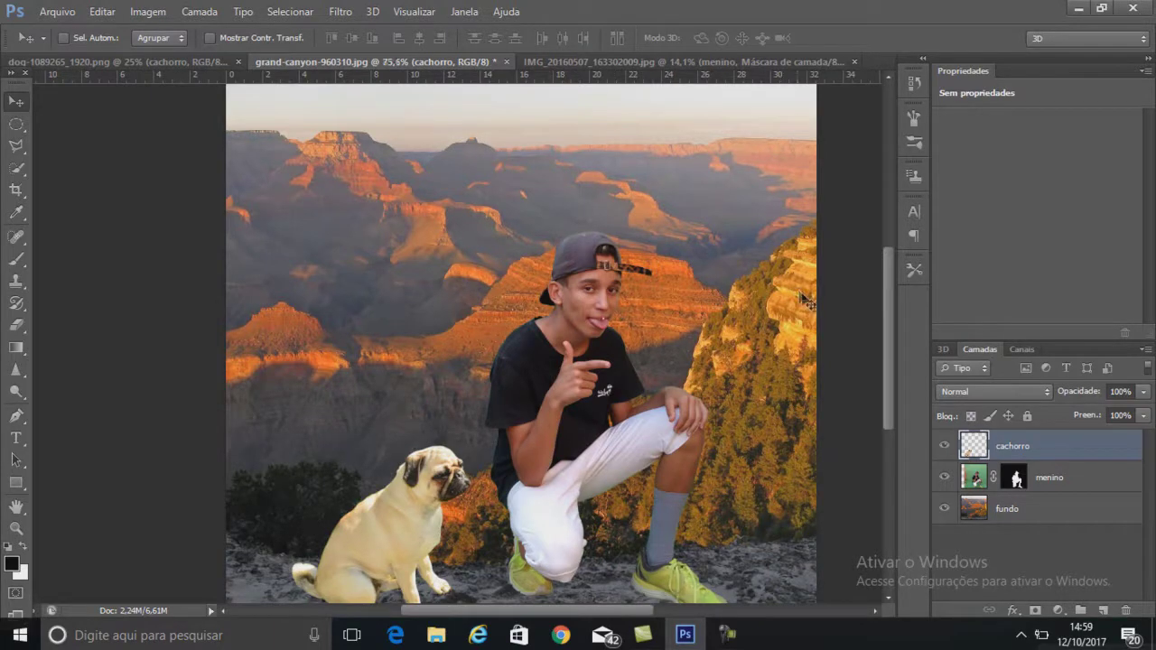
scroll(795, 271, "up", 2)
scroll(803, 278, "down", 1)
scroll(677, 361, "down", 1)
scroll(578, 433, "down", 1)
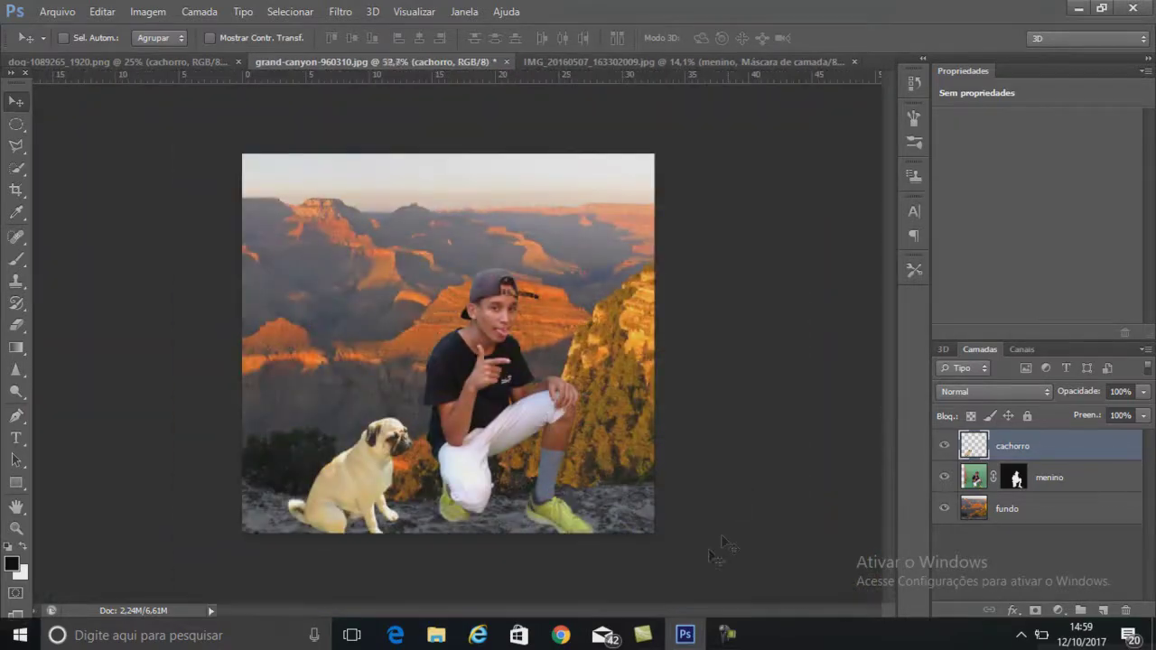
scroll(485, 501, "down", 1)
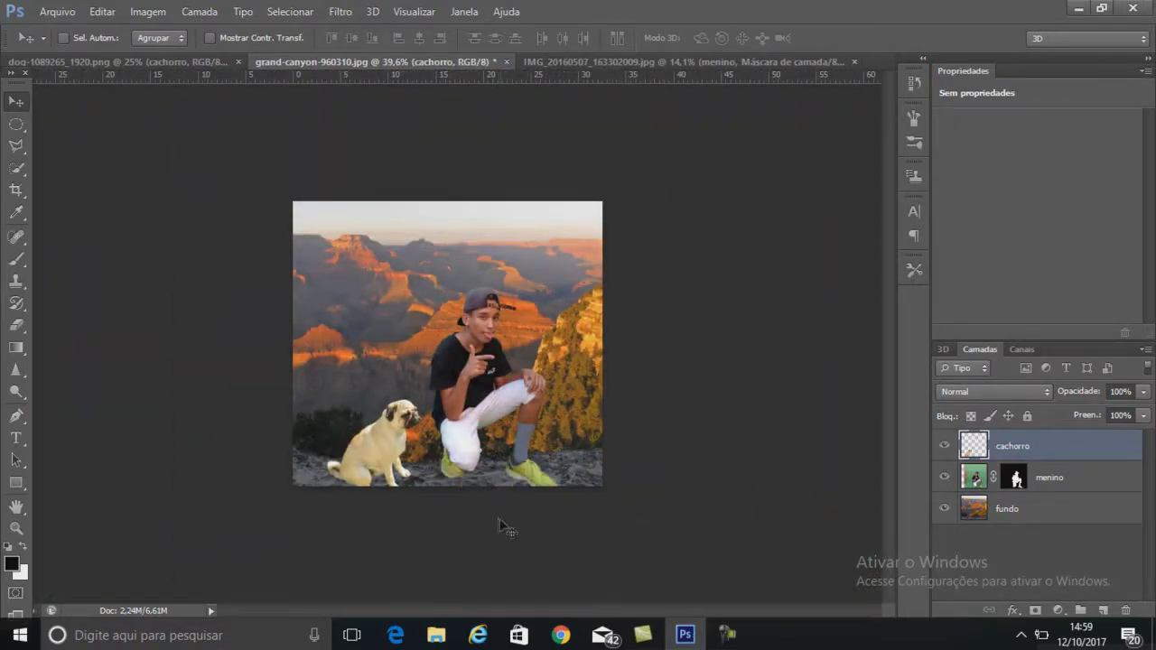
scroll(505, 533, "up", 2)
scroll(523, 555, "up", 2)
scroll(542, 583, "up", 2)
scroll(542, 583, "up", 1)
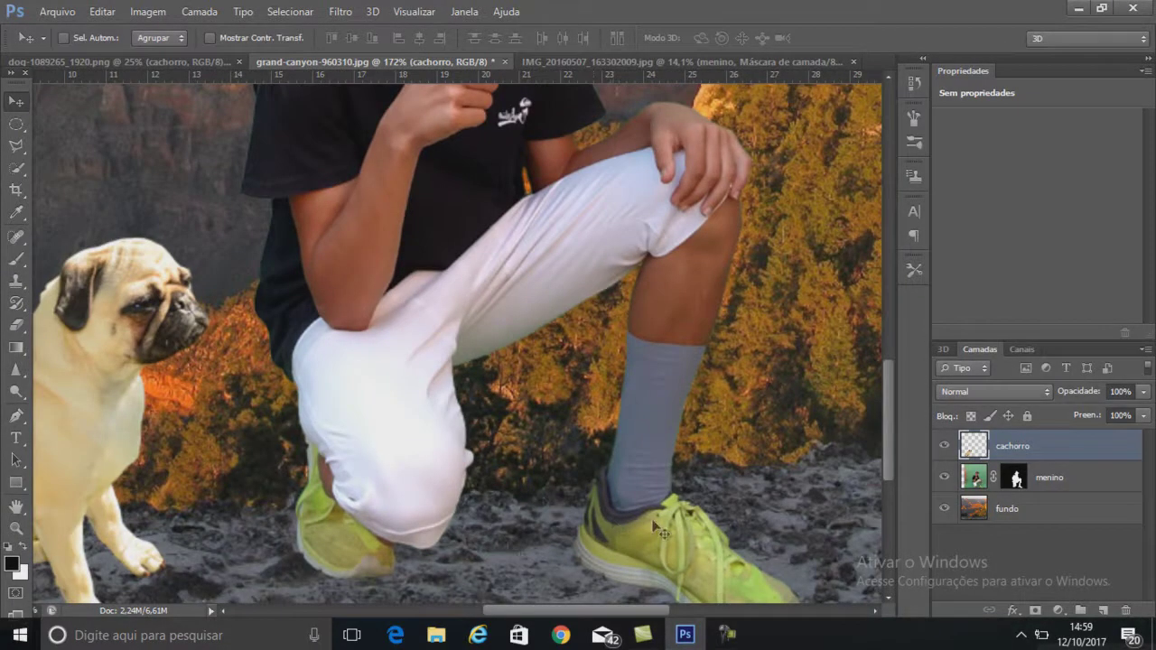
scroll(556, 517, "down", 2)
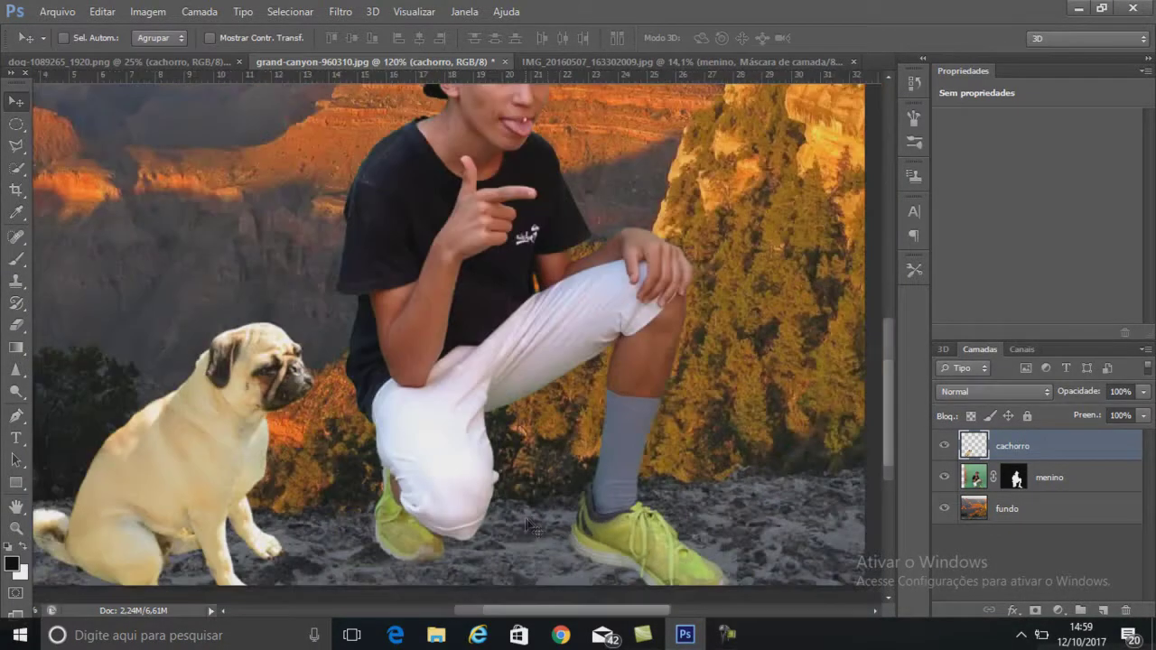
scroll(137, 499, "down", 2)
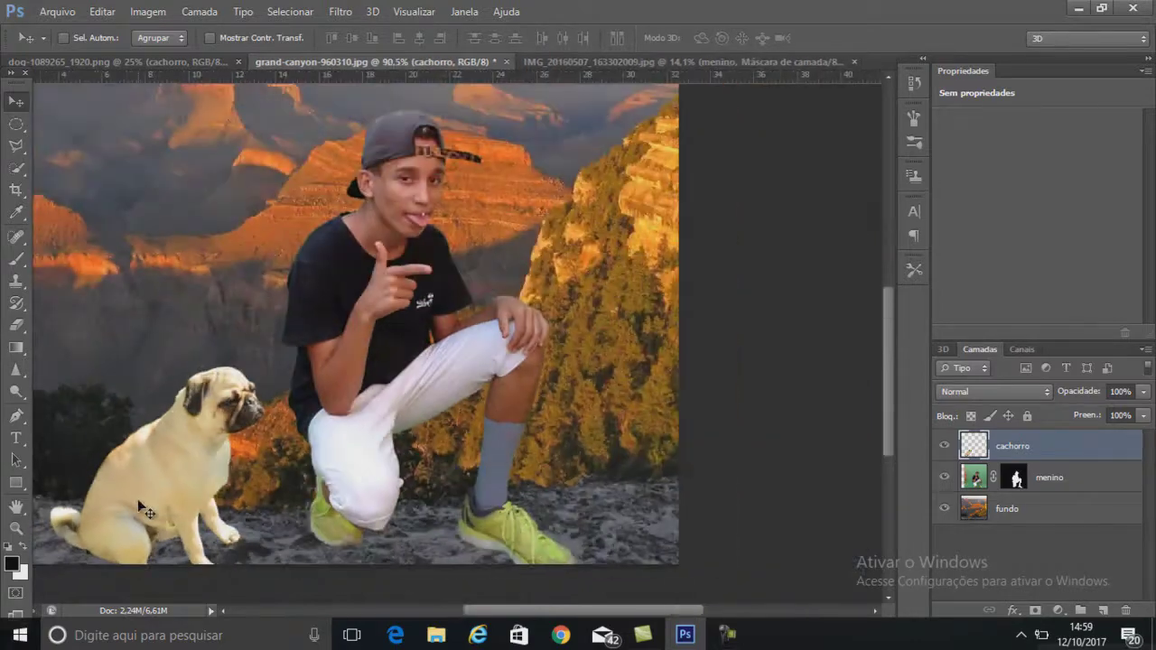
scroll(137, 499, "down", 1)
scroll(138, 498, "down", 2)
scroll(200, 464, "up", 1)
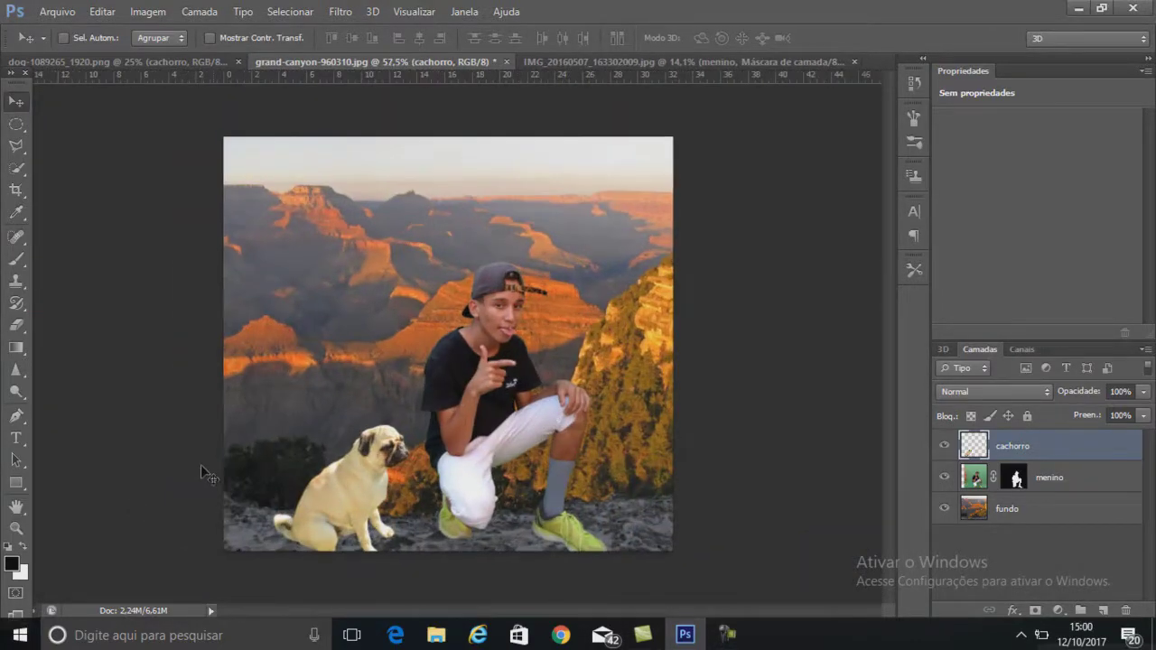
scroll(200, 464, "up", 1)
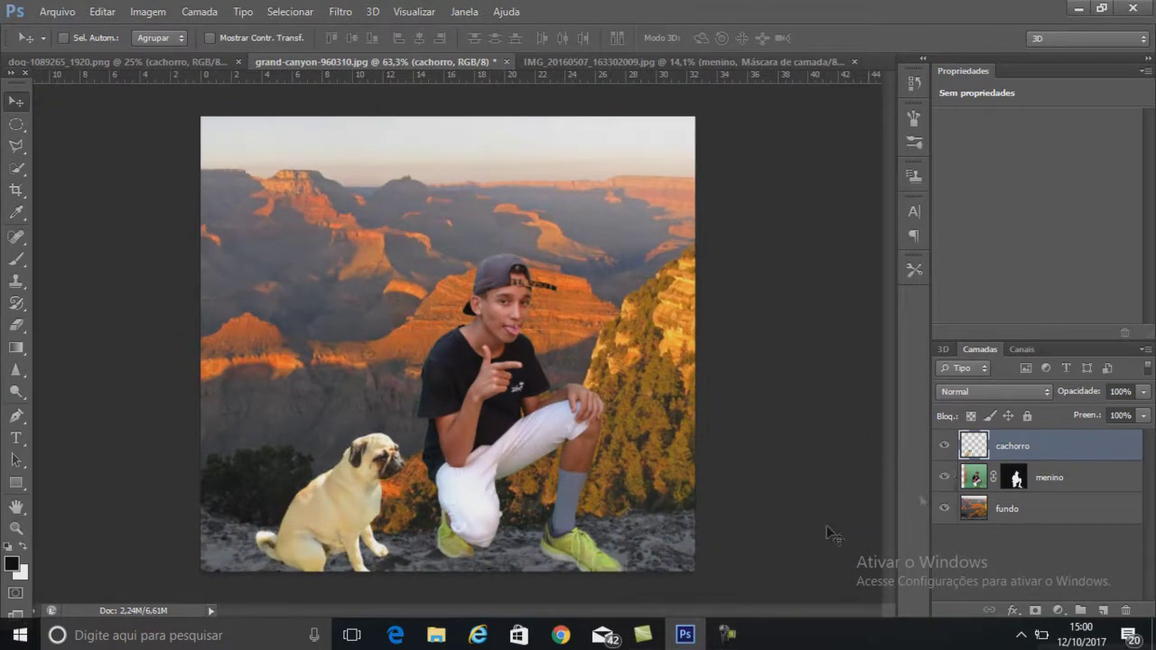
left_click(974, 512)
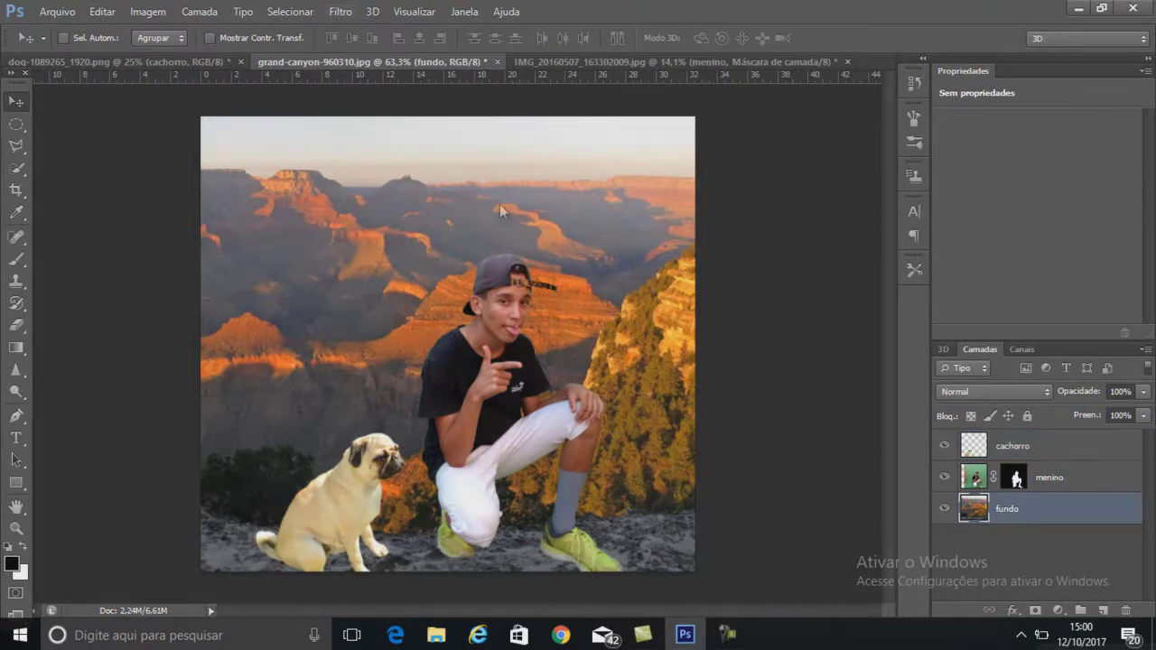
Step: Polygonal-lasso the canyon background above the rocky ledge on the fundo layer
left_click(17, 147)
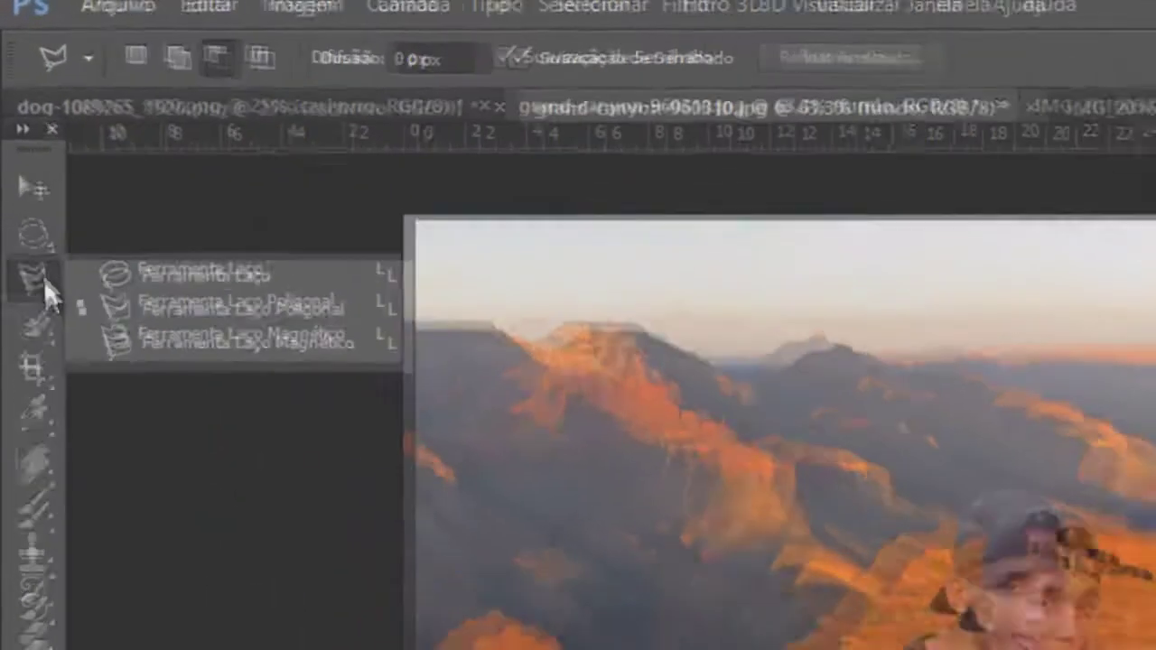
left_click(21, 145)
left_click(46, 291)
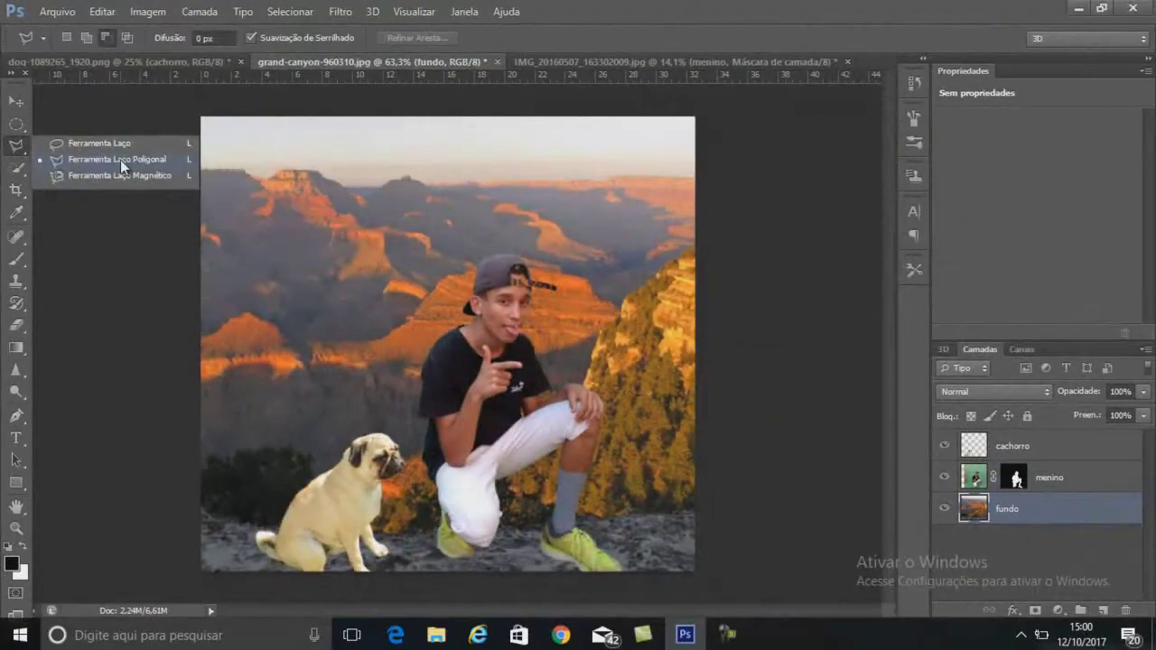
left_click(124, 167)
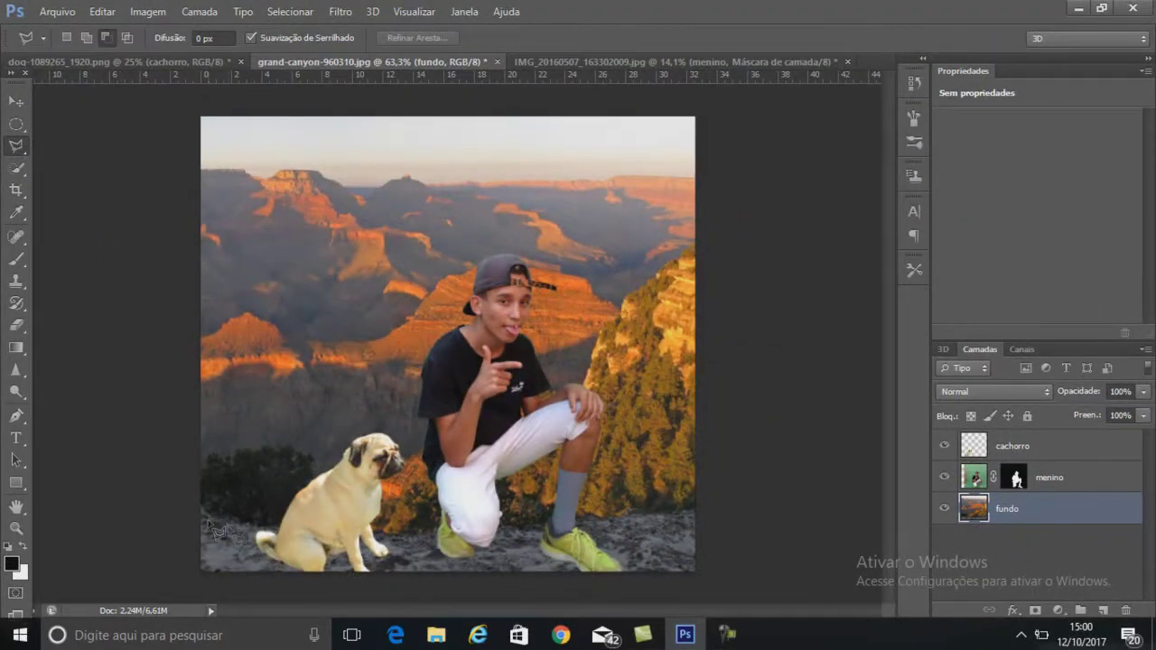
left_click(188, 509)
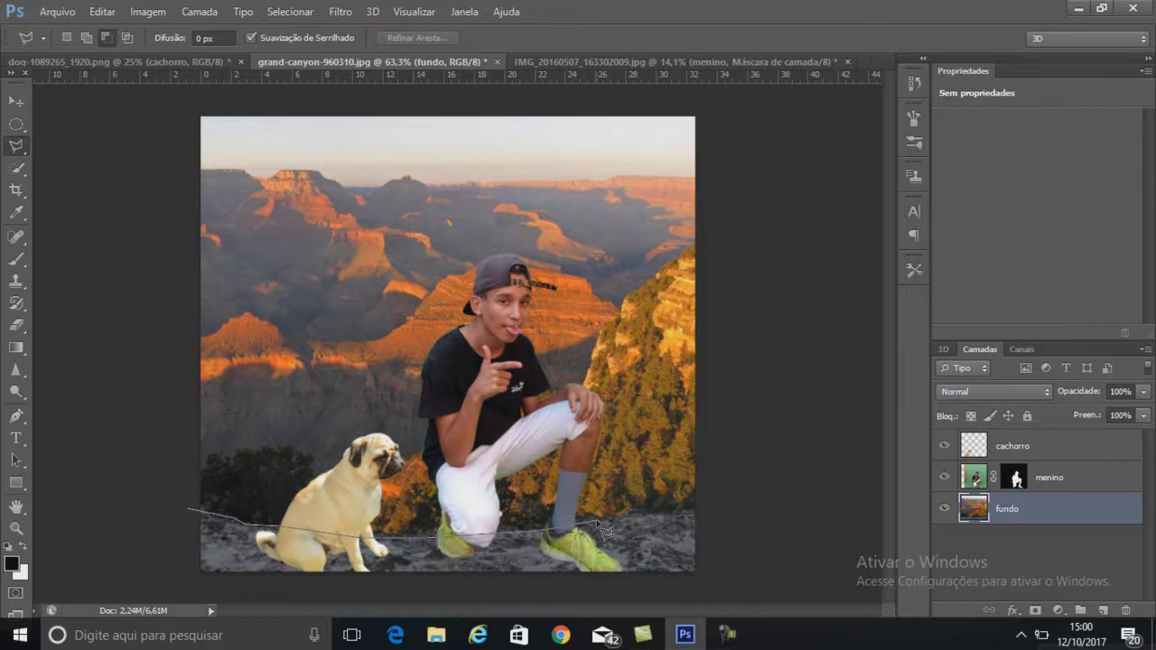
left_click(711, 514)
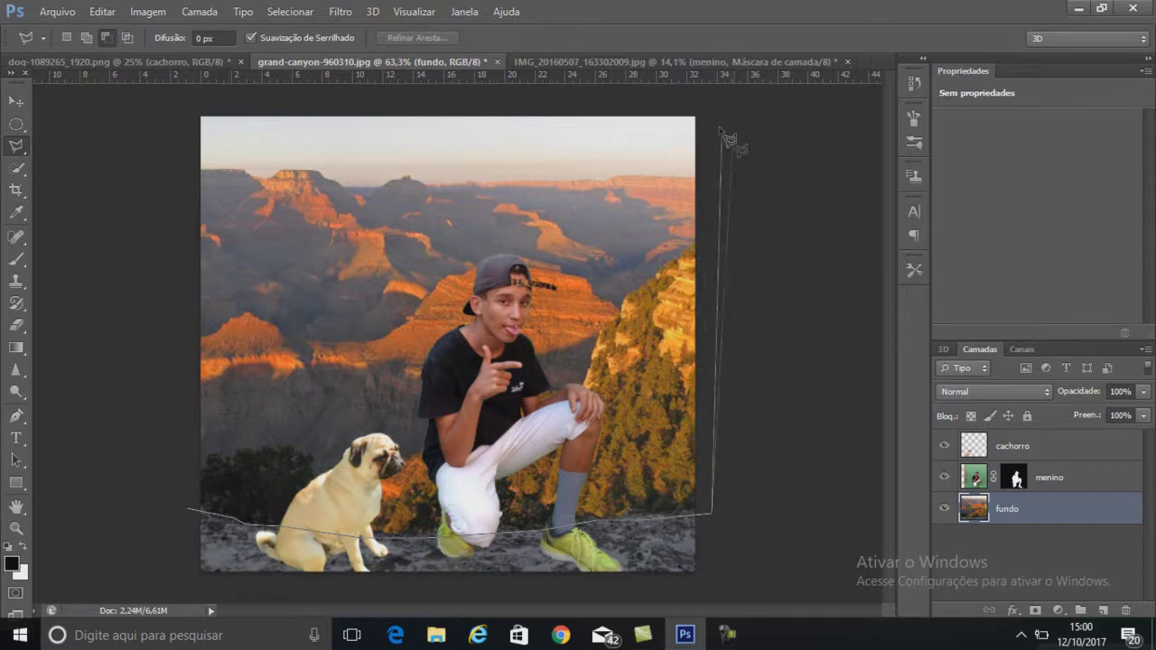
left_click(714, 104)
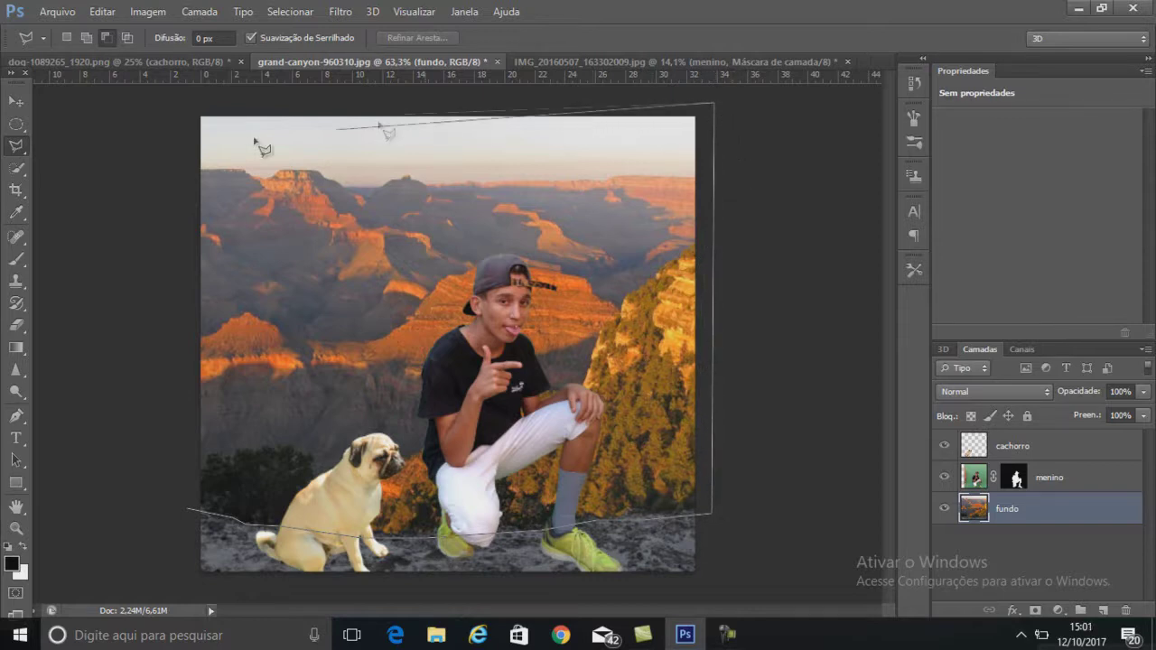
left_click(178, 105)
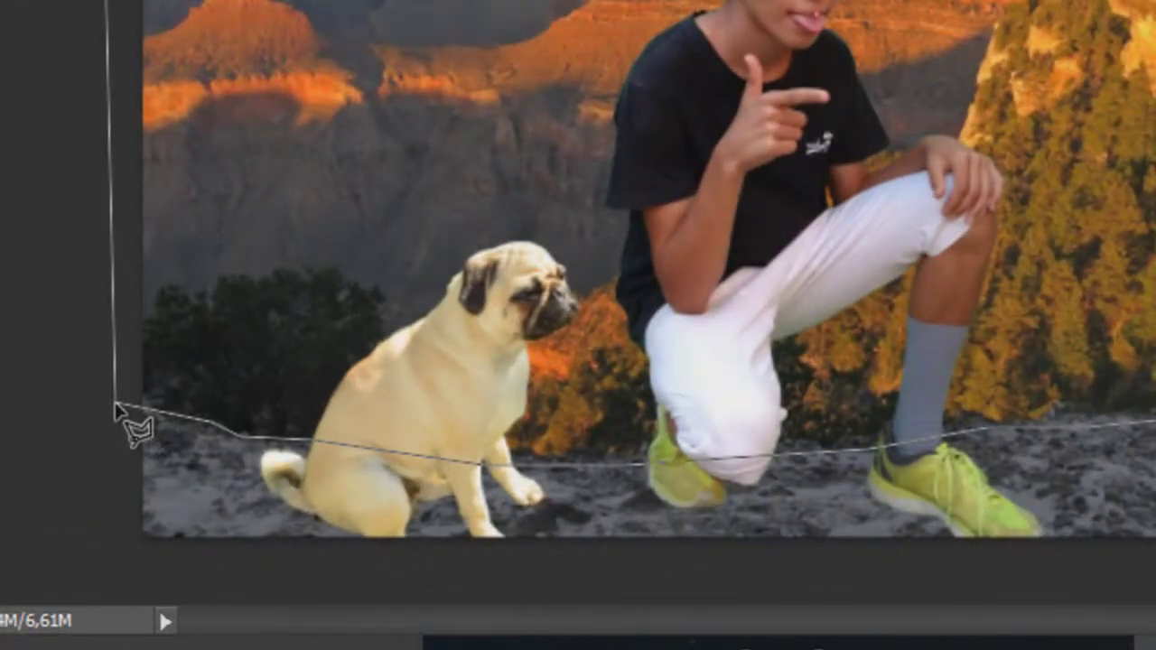
left_click(115, 408)
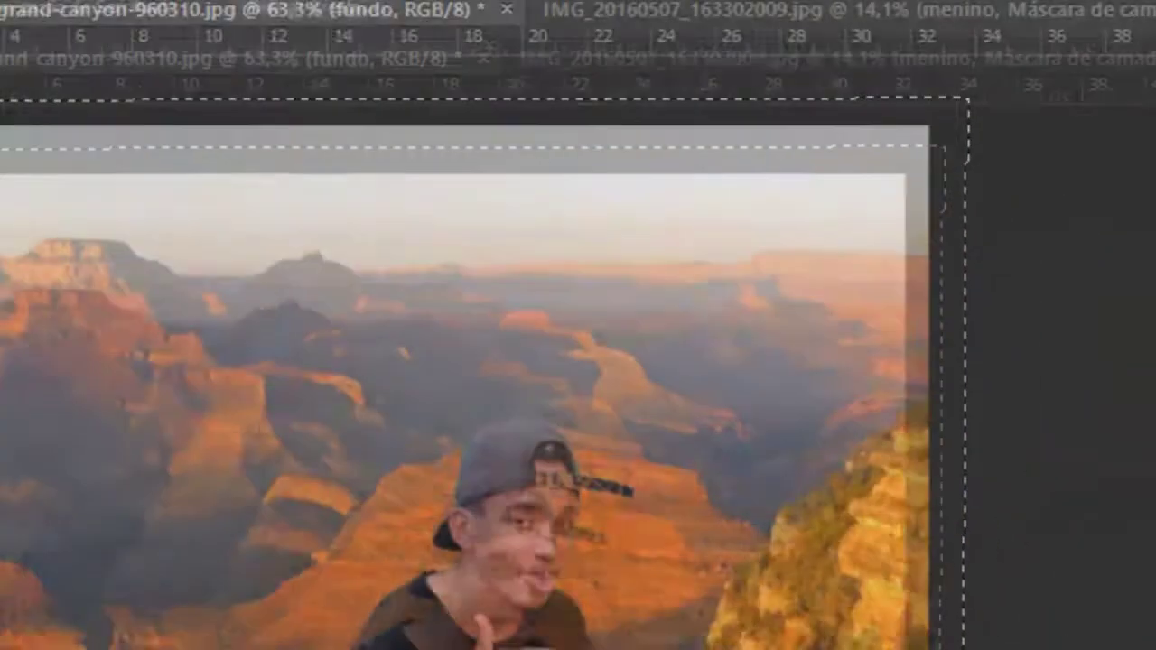
left_click(113, 25)
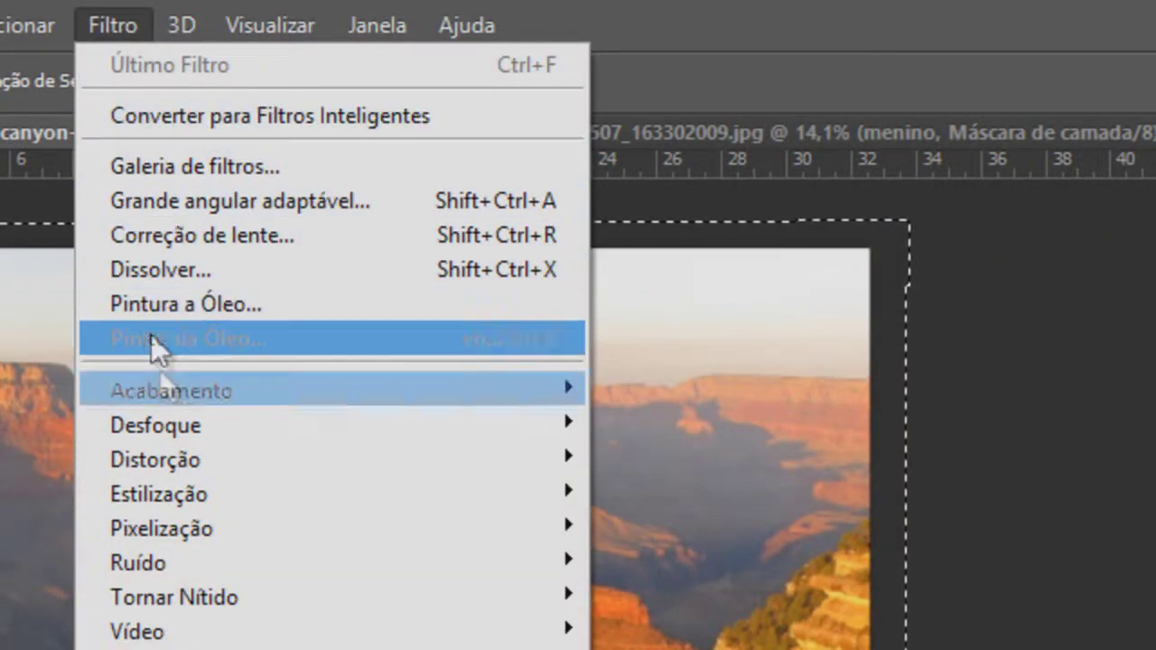
mouse_move(117, 207)
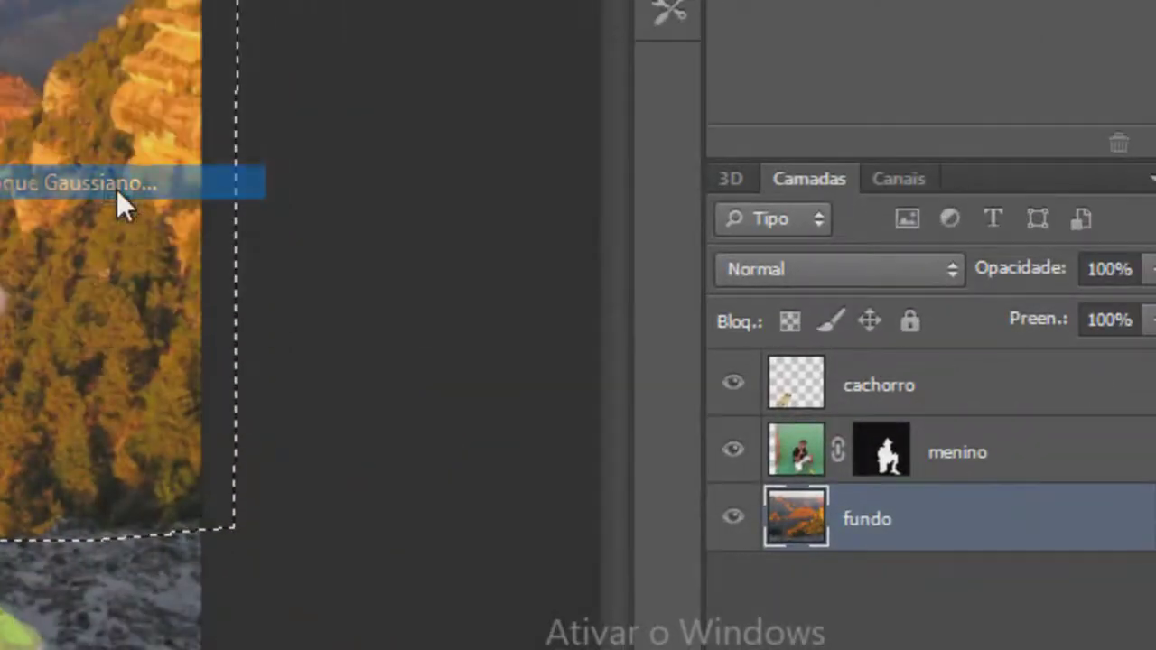
Step: Apply Desfoque Gaussiano with Raio 1,3 pixels to the selected background
left_click(118, 190)
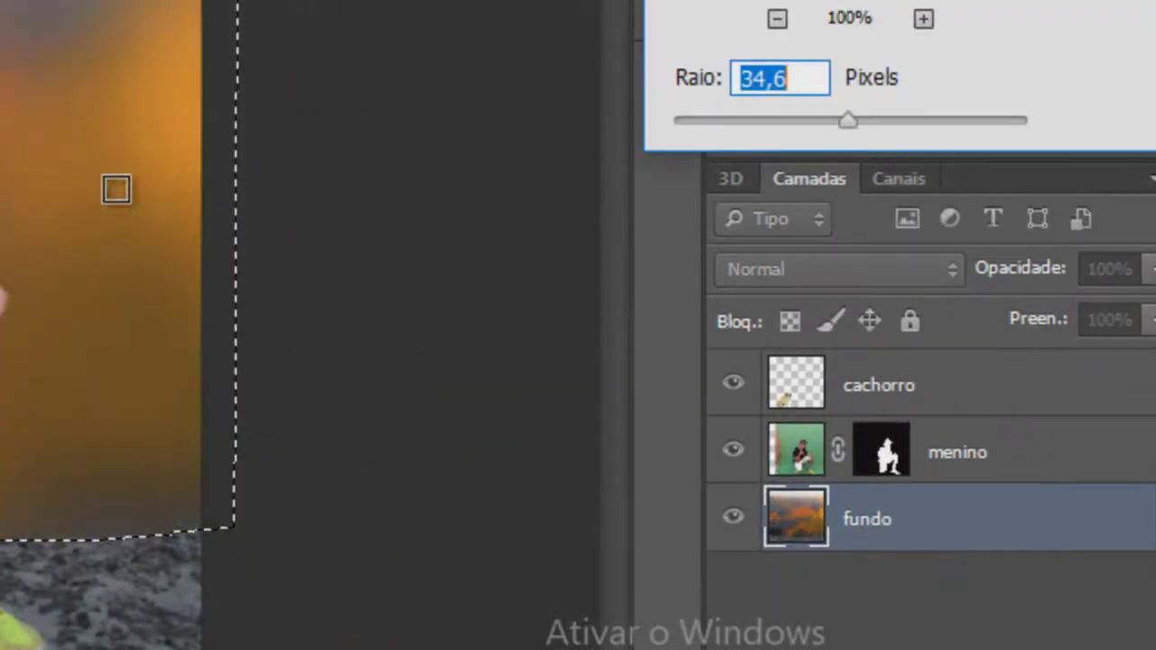
left_click_drag(847, 120, 714, 126)
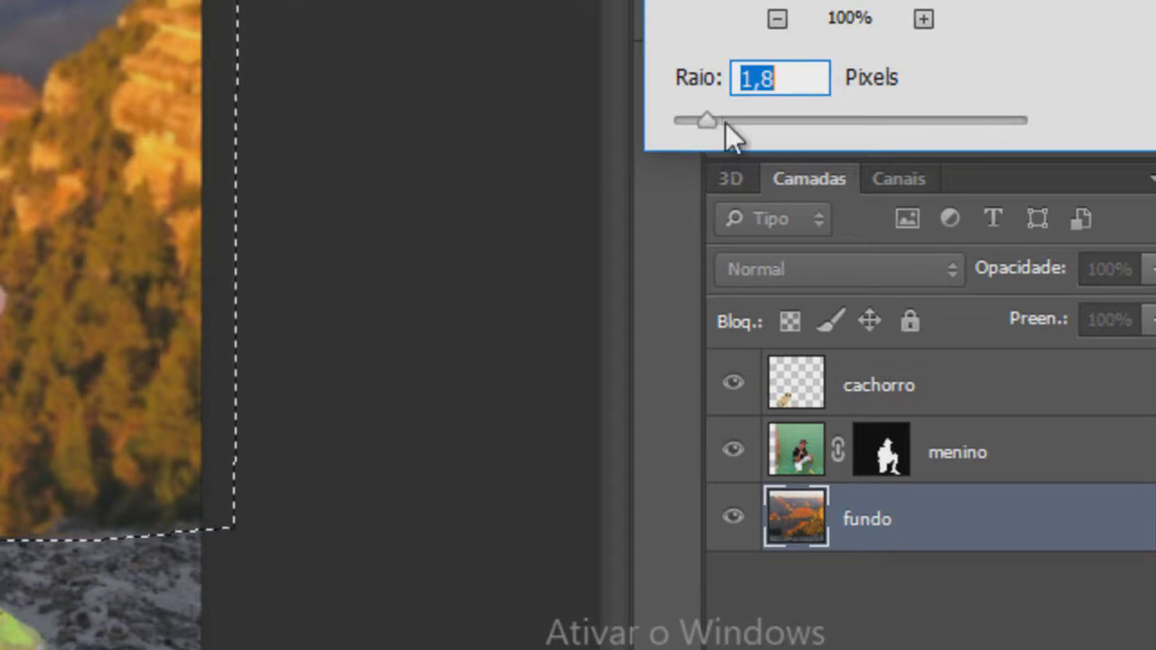
left_click_drag(703, 120, 699, 118)
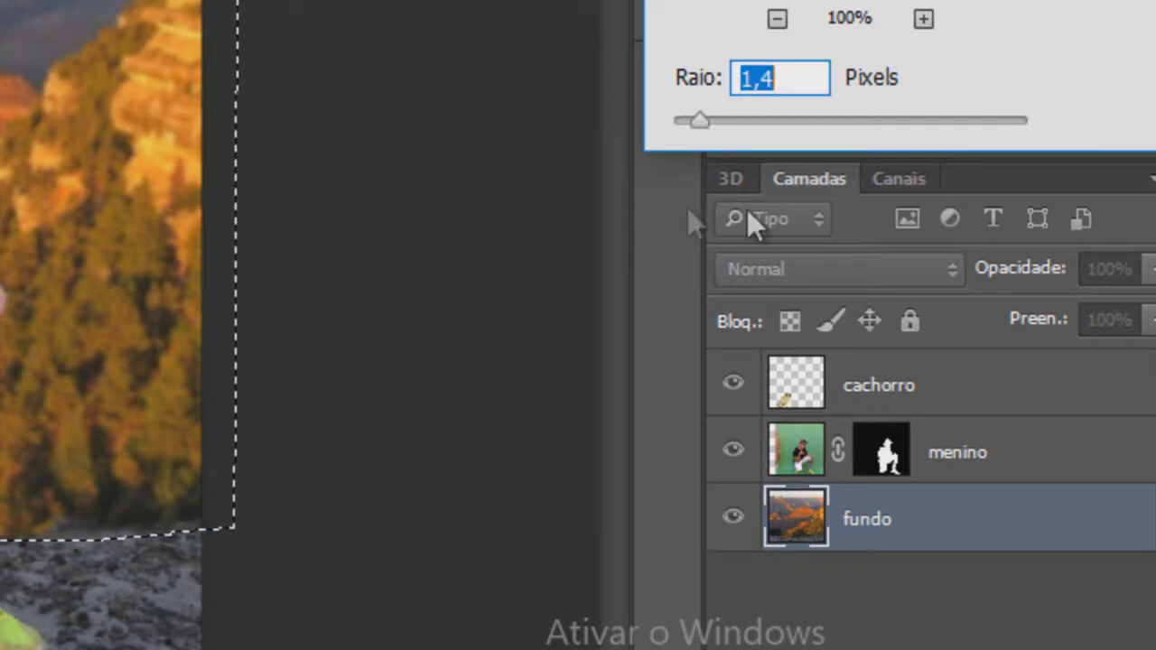
left_click(791, 83)
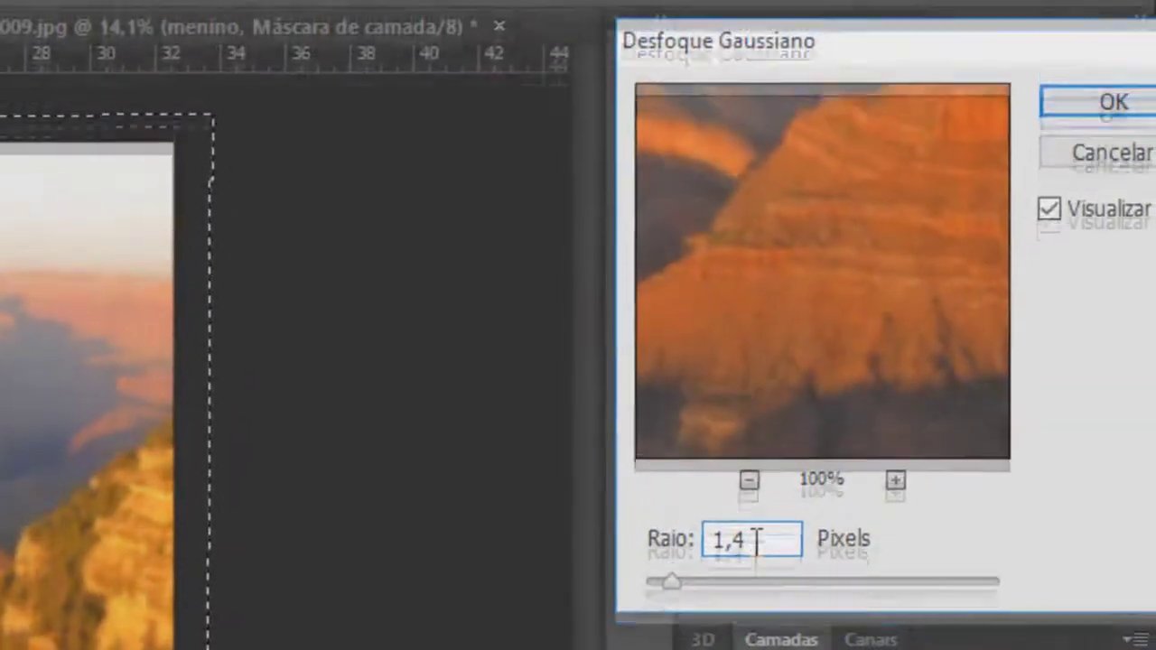
key("BackSpace")
type("3")
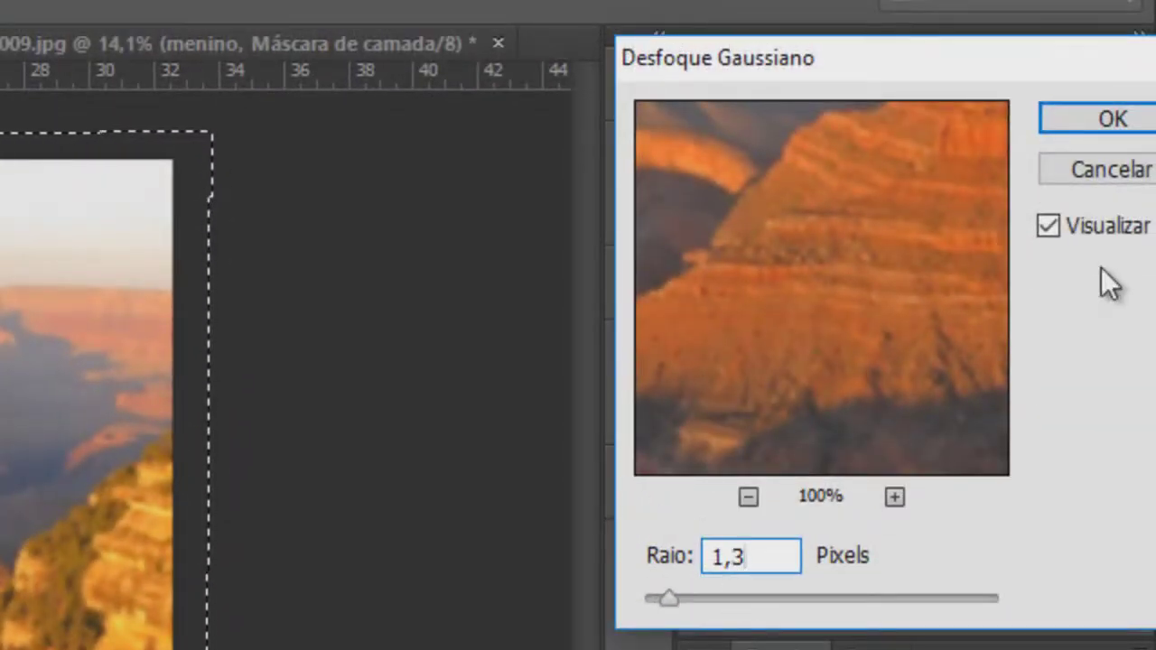
left_click(1076, 116)
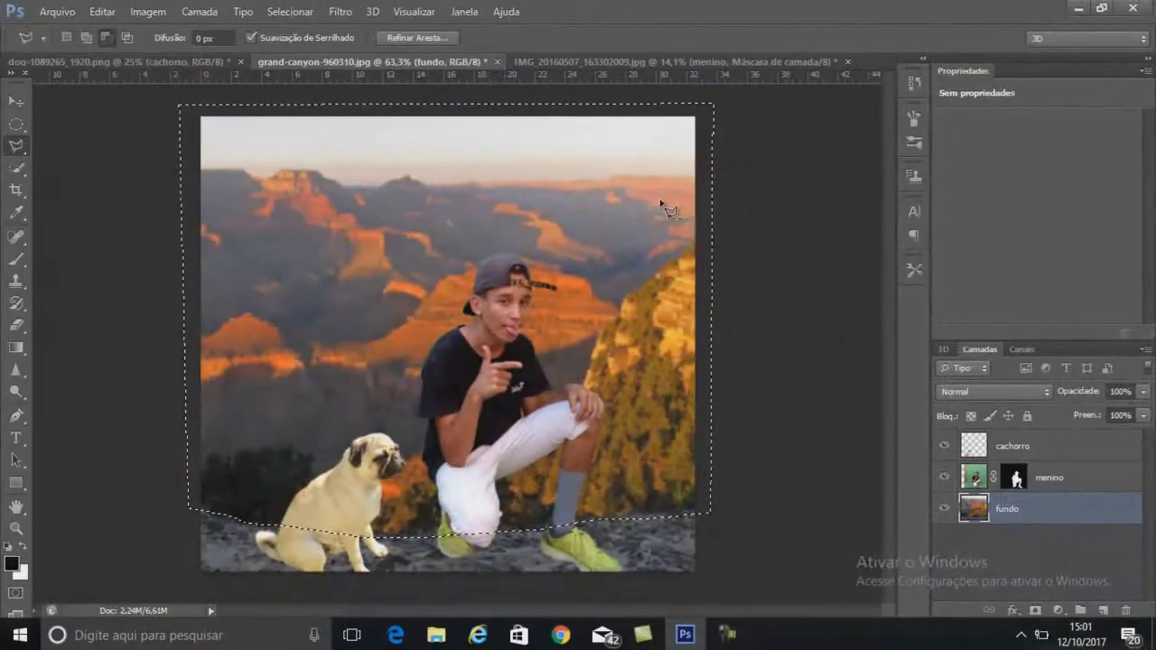
Step: Clear the selection with Cancelar seleção
right_click(663, 199)
left_click(709, 212)
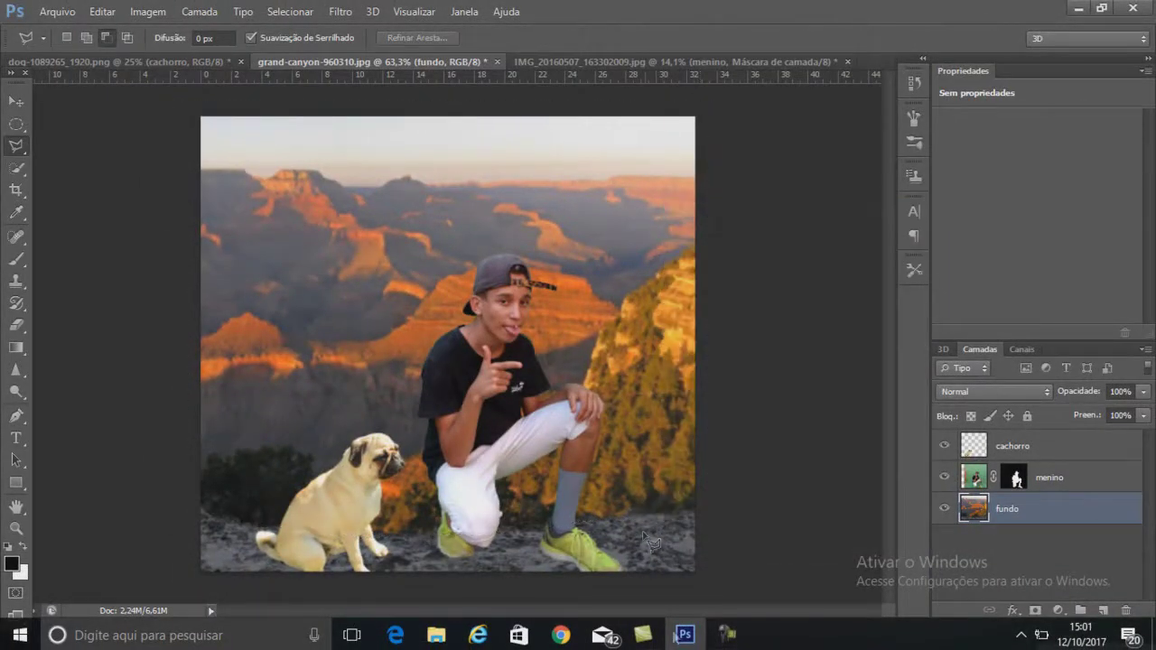
scroll(633, 513, "down", 3)
scroll(499, 509, "up", 3)
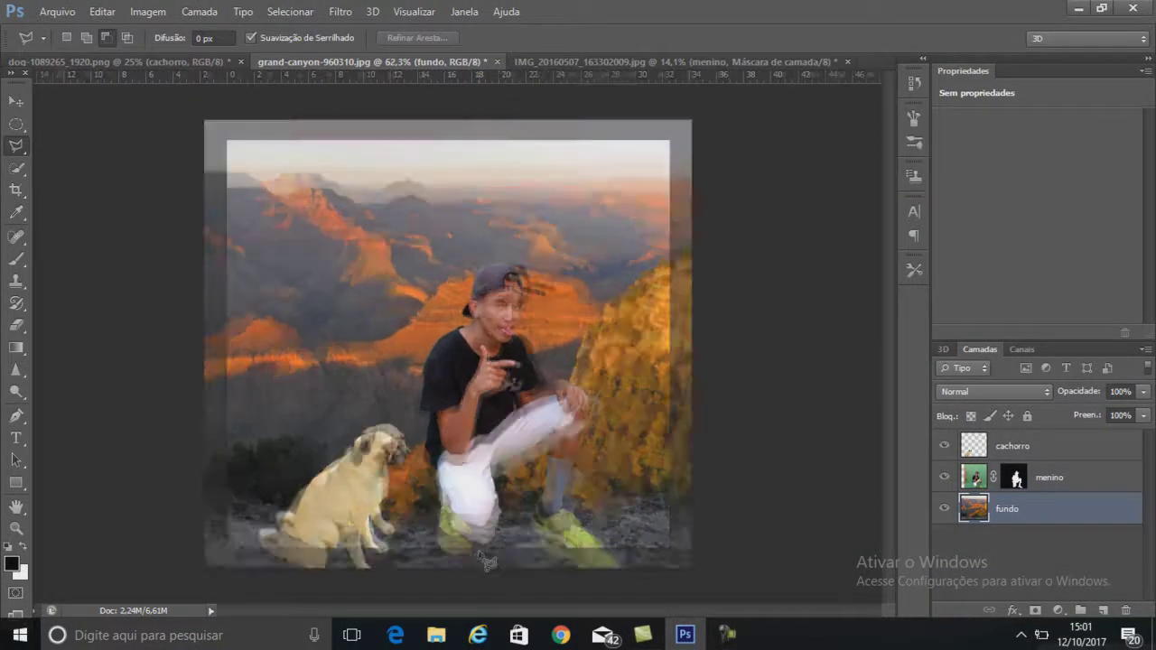
scroll(519, 454, "up", 2)
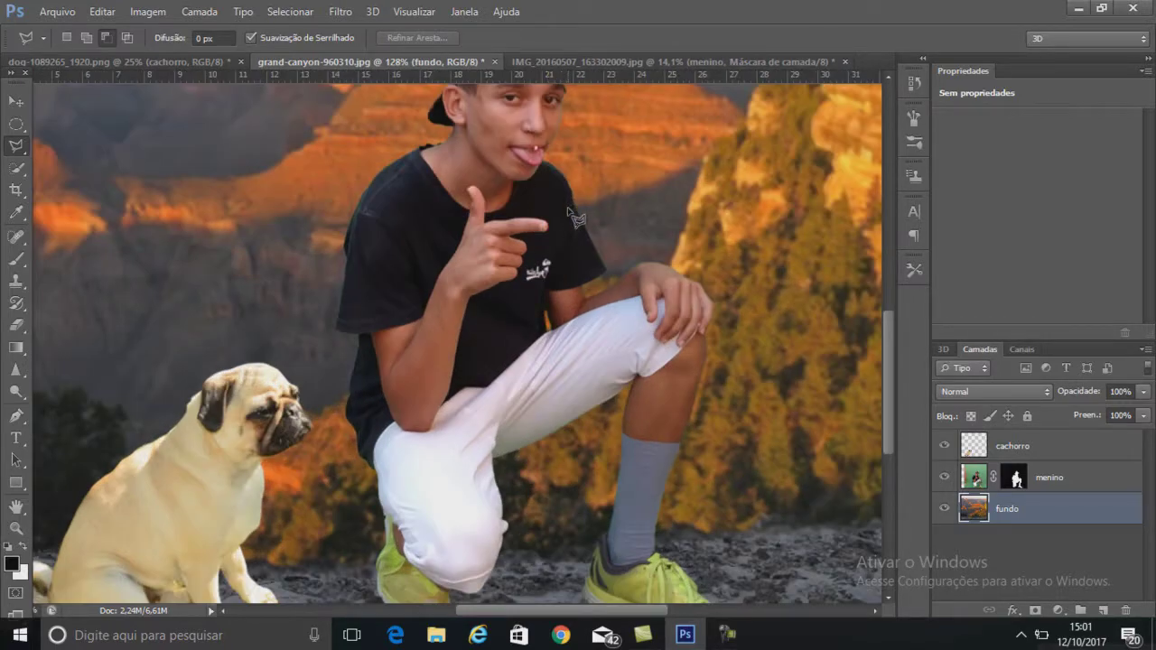
scroll(526, 306, "down", 3)
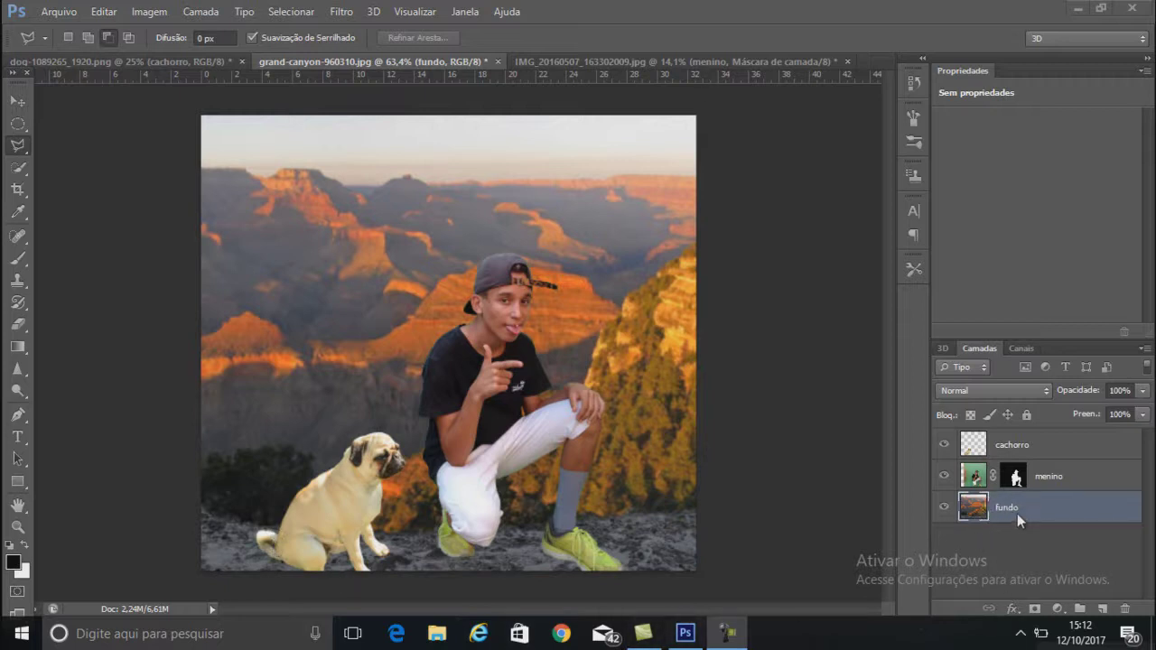
left_click(973, 480)
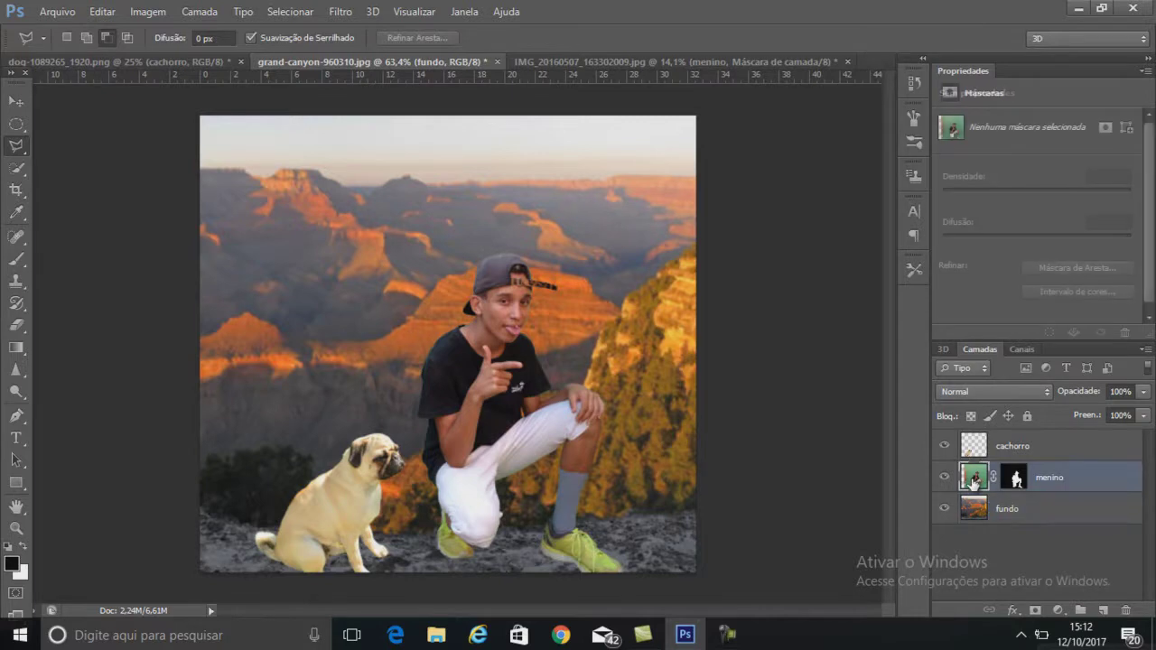
left_click(973, 512)
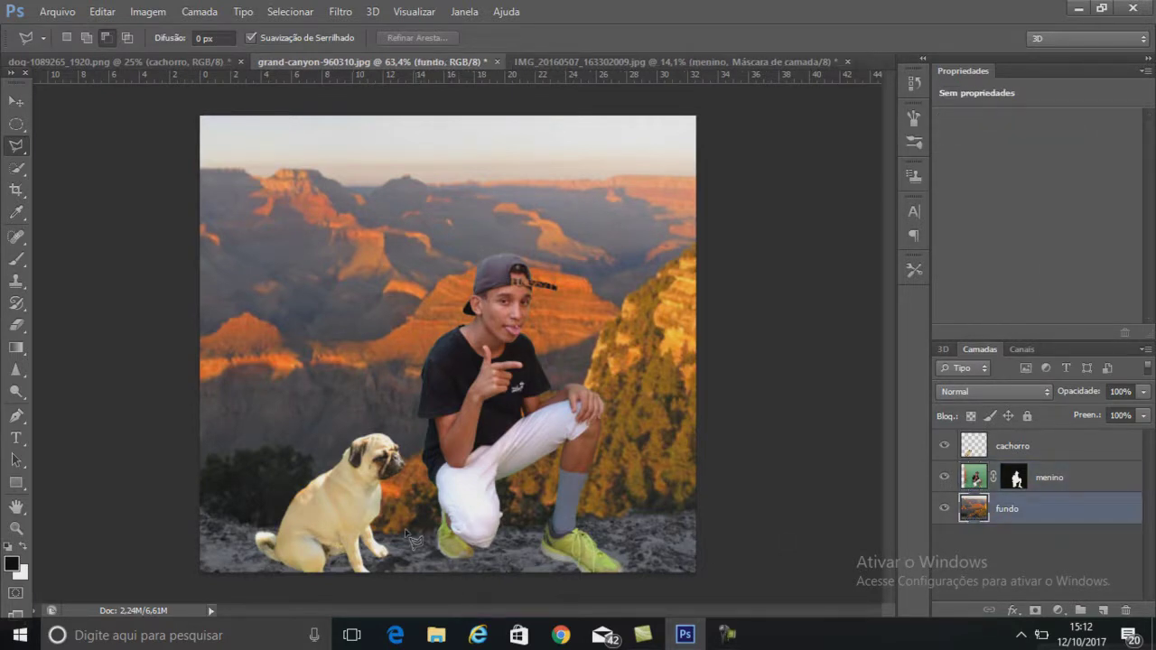
scroll(524, 591, "up", 3)
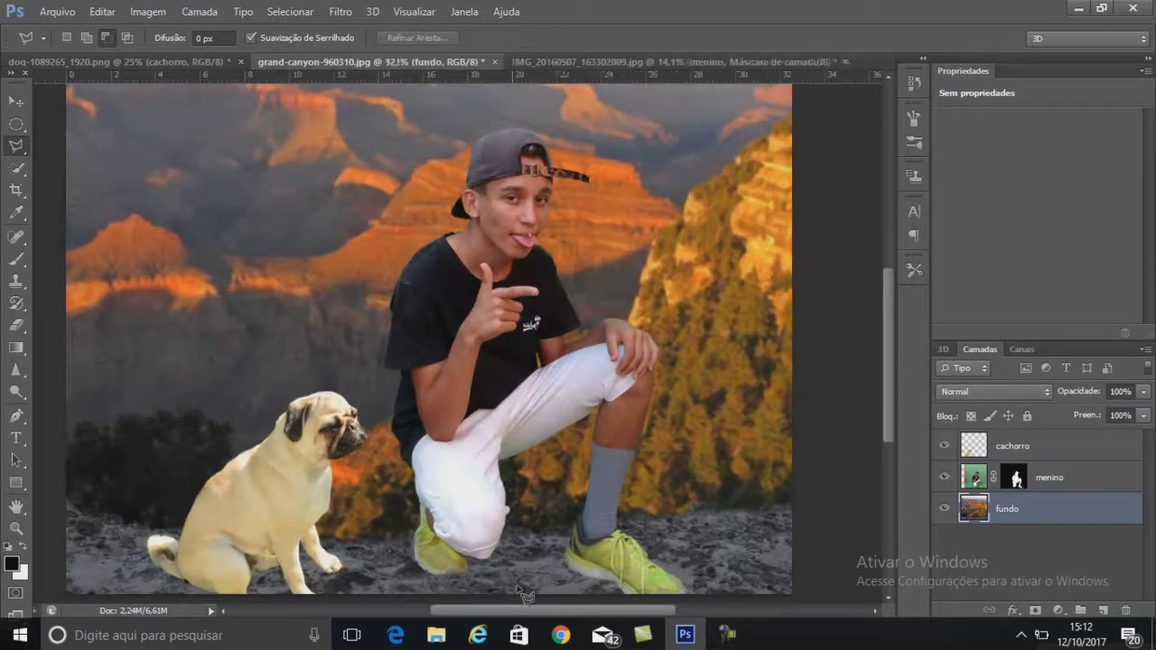
scroll(524, 596, "up", 2)
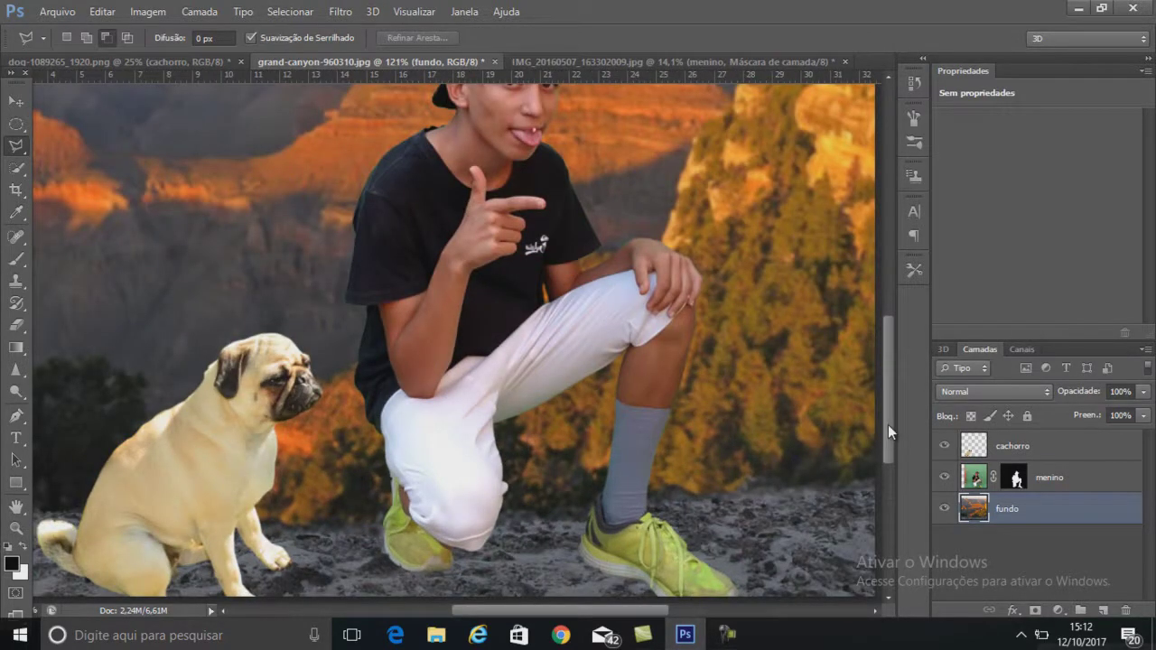
left_click_drag(889, 427, 889, 462)
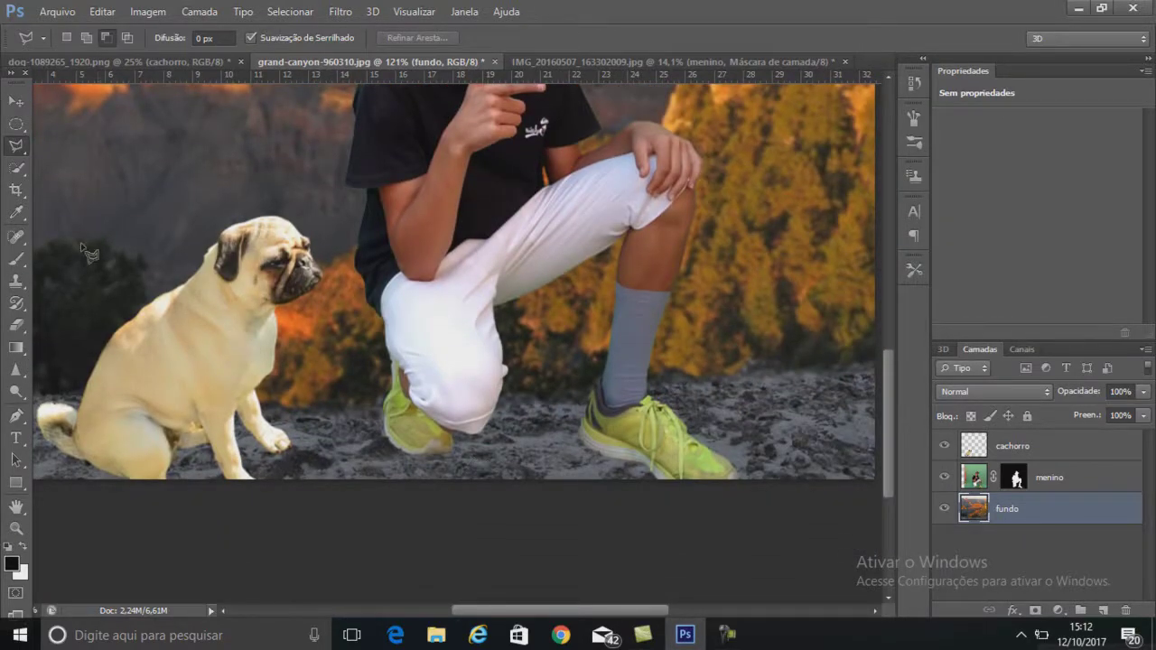
right_click(13, 153)
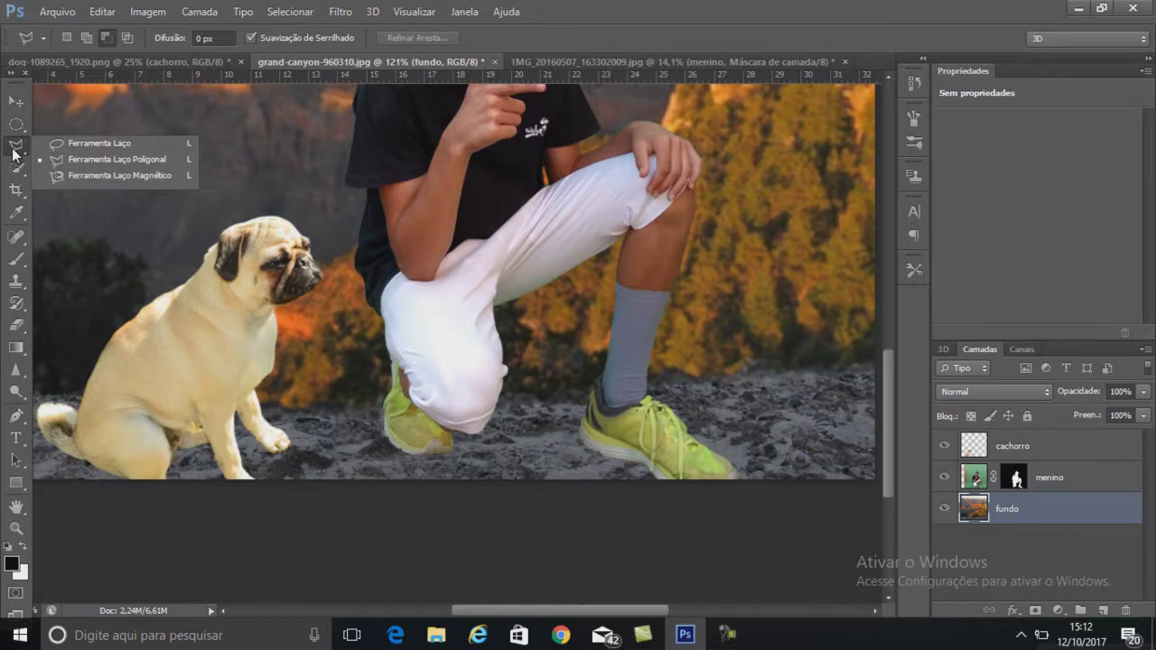
Step: Zoom to 157% and start a polygonal outline around the boy's left shoe
left_click(104, 161)
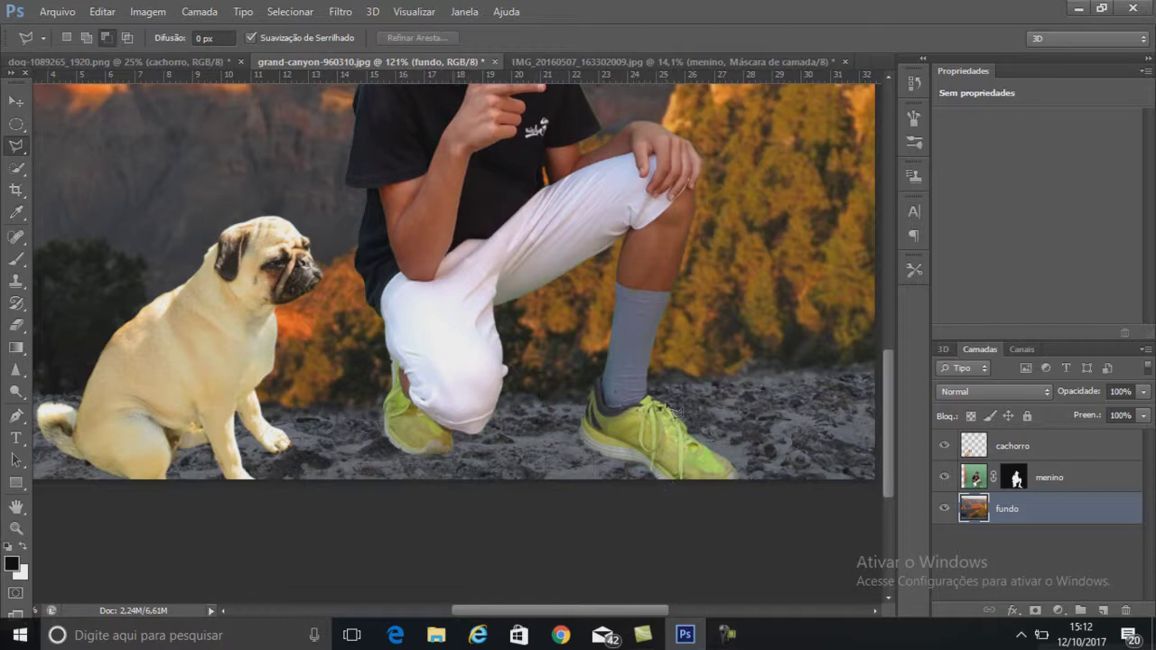
scroll(695, 449, "down", 3, "alt")
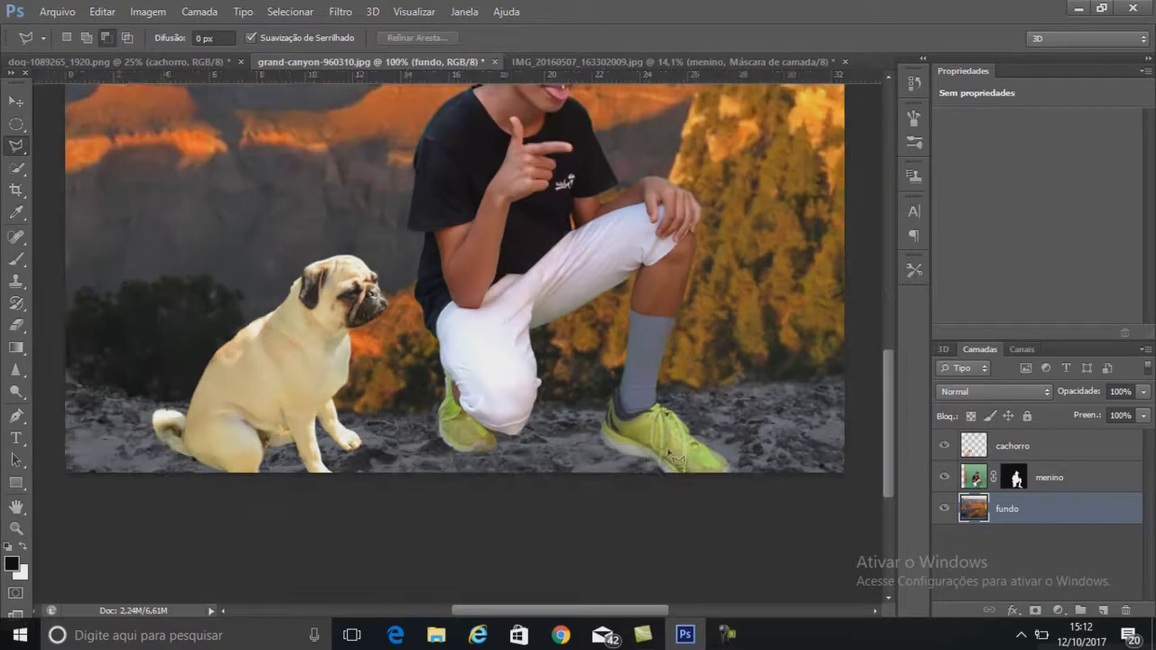
scroll(632, 456, "down", 2, "alt")
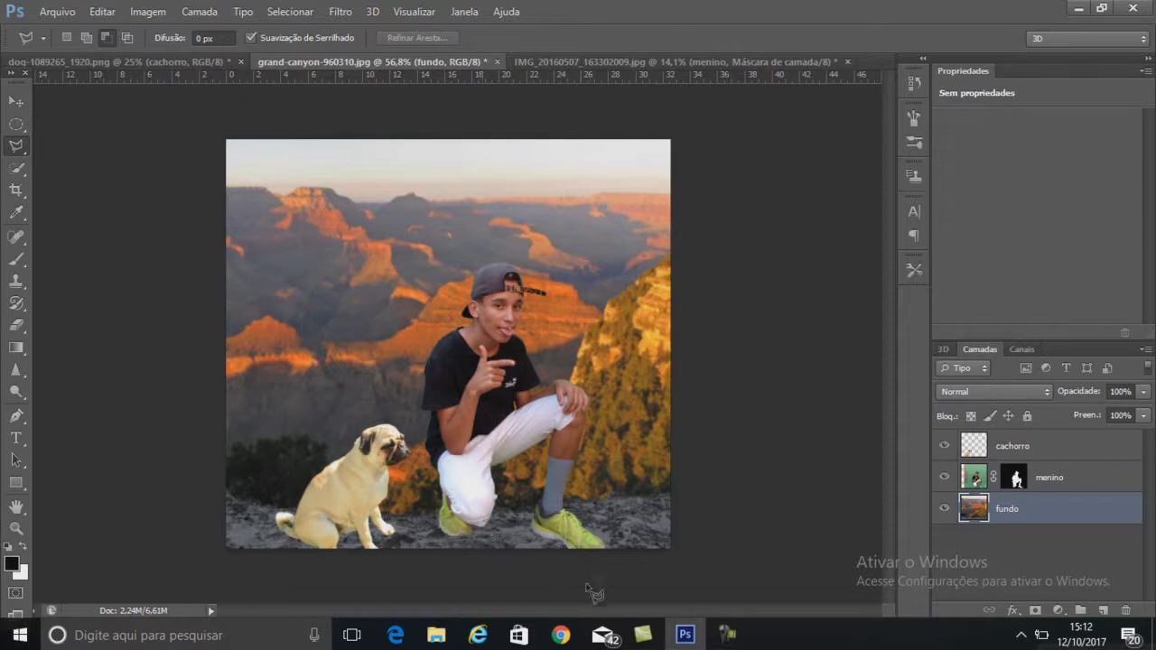
scroll(587, 591, "up", 2, "alt")
scroll(587, 591, "up", 2, "alt")
scroll(585, 578, "up", 2, "alt")
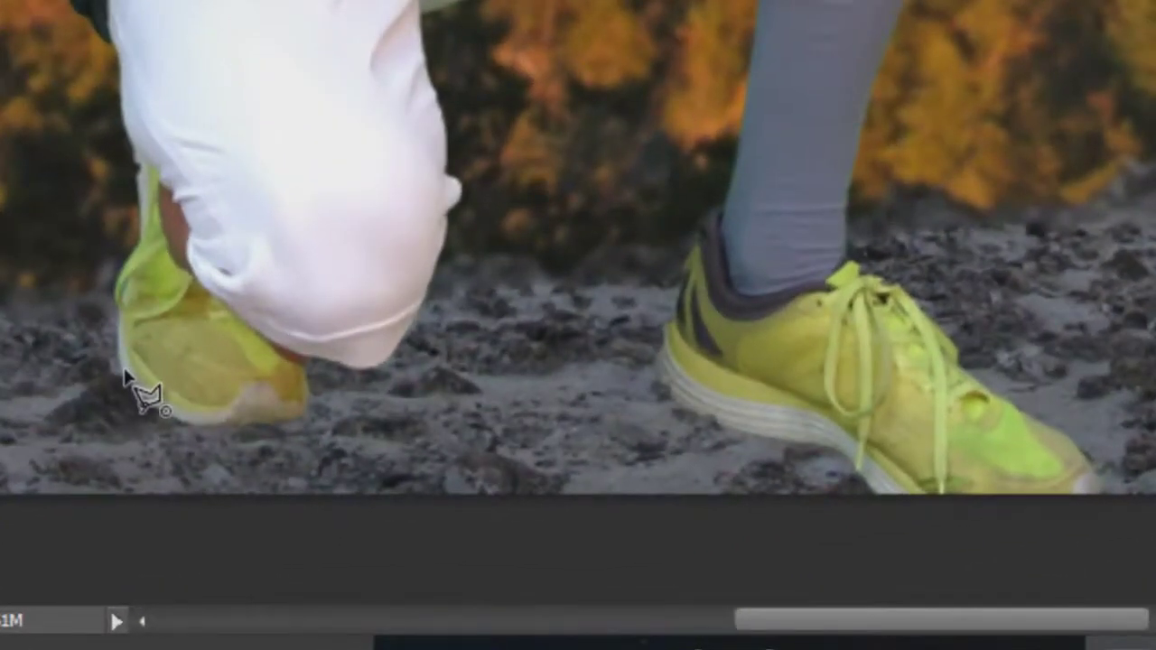
left_click(124, 377)
left_click(109, 430)
left_click(114, 459)
Step: Trace along the bottom edge and right shoe, closing the ground selection
left_click(193, 509)
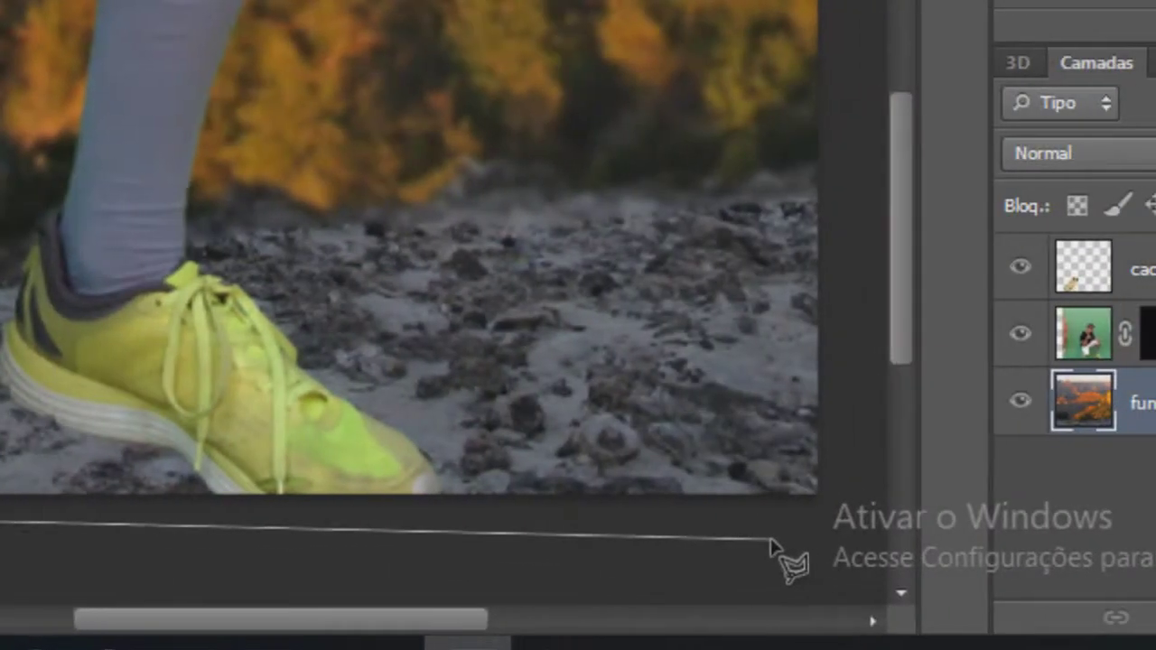
left_click(817, 536)
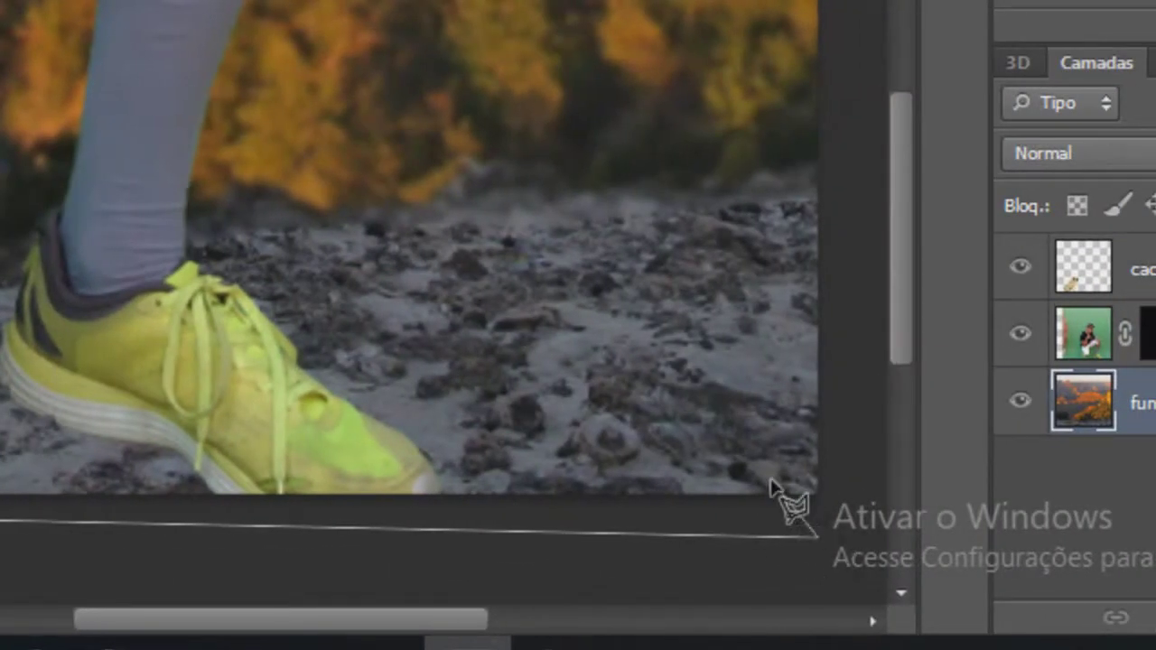
left_click(681, 423)
left_click(474, 397)
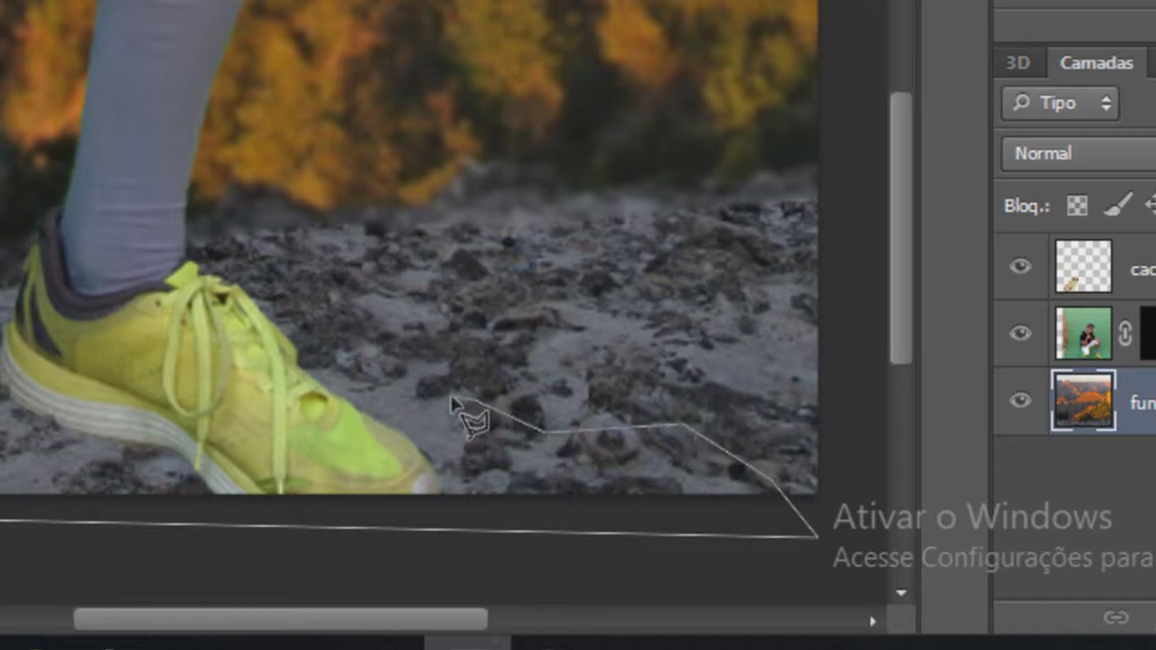
left_click(314, 397)
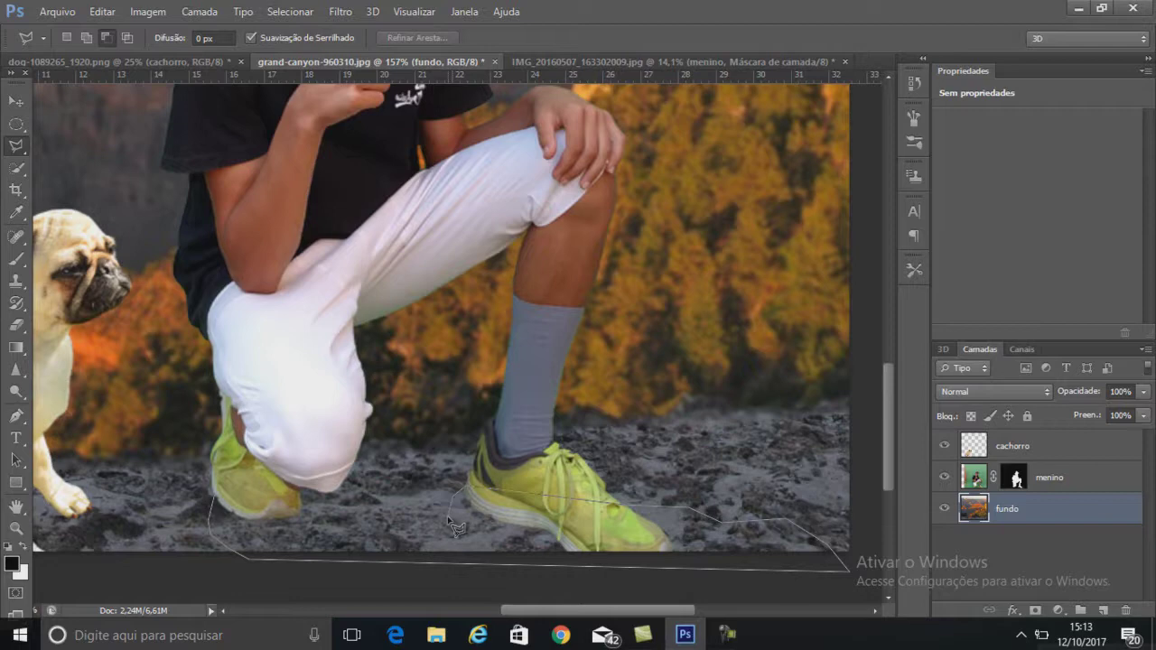
left_click(446, 523)
left_click(216, 498)
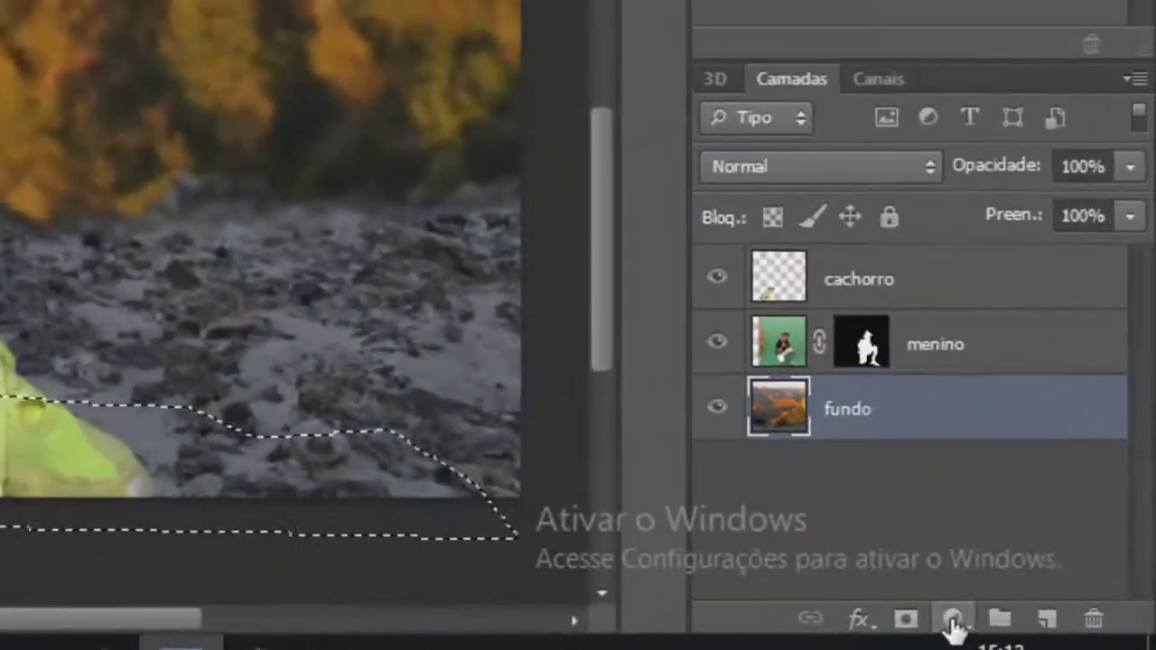
Step: Add a Curvas adjustment layer with the curve pulled down-right to darken the ground
left_click(946, 621)
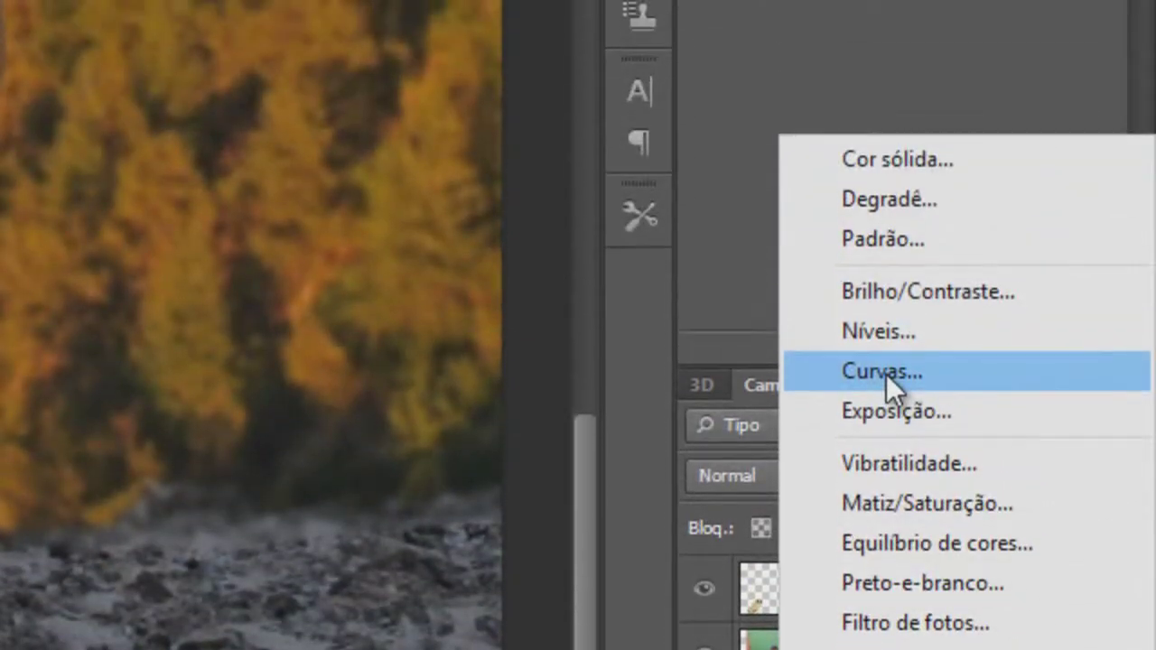
left_click(886, 53)
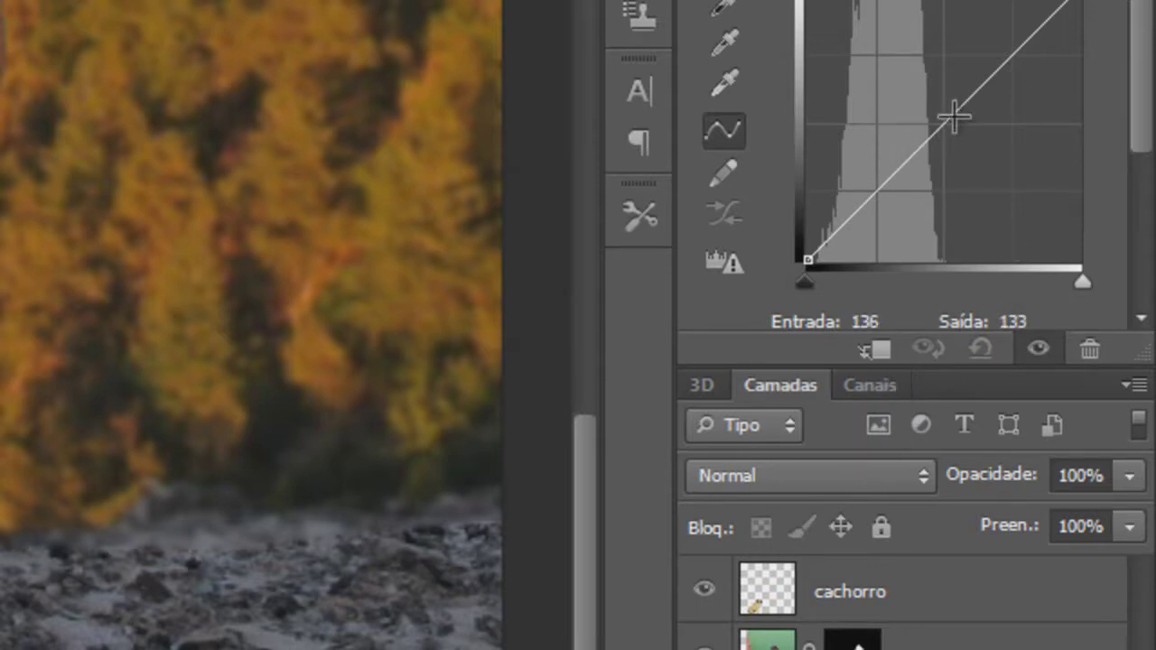
left_click_drag(953, 117, 1010, 168)
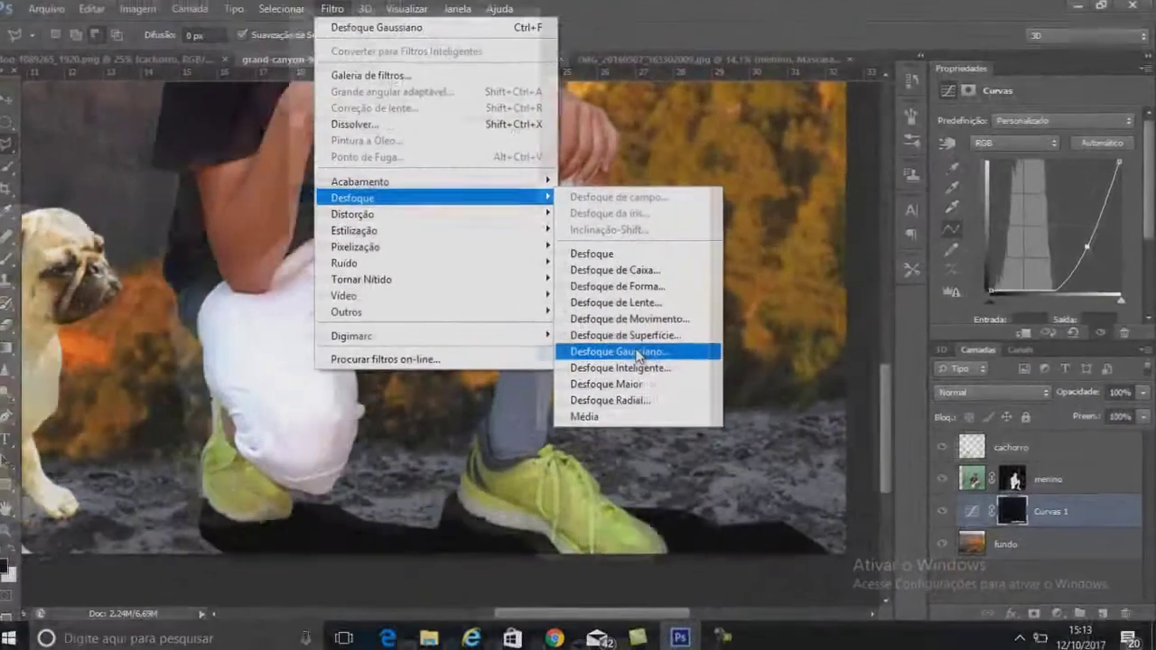
Step: Blur the Curves 1 mask with a 16,8-pixel Gaussian Blur
left_click(637, 353)
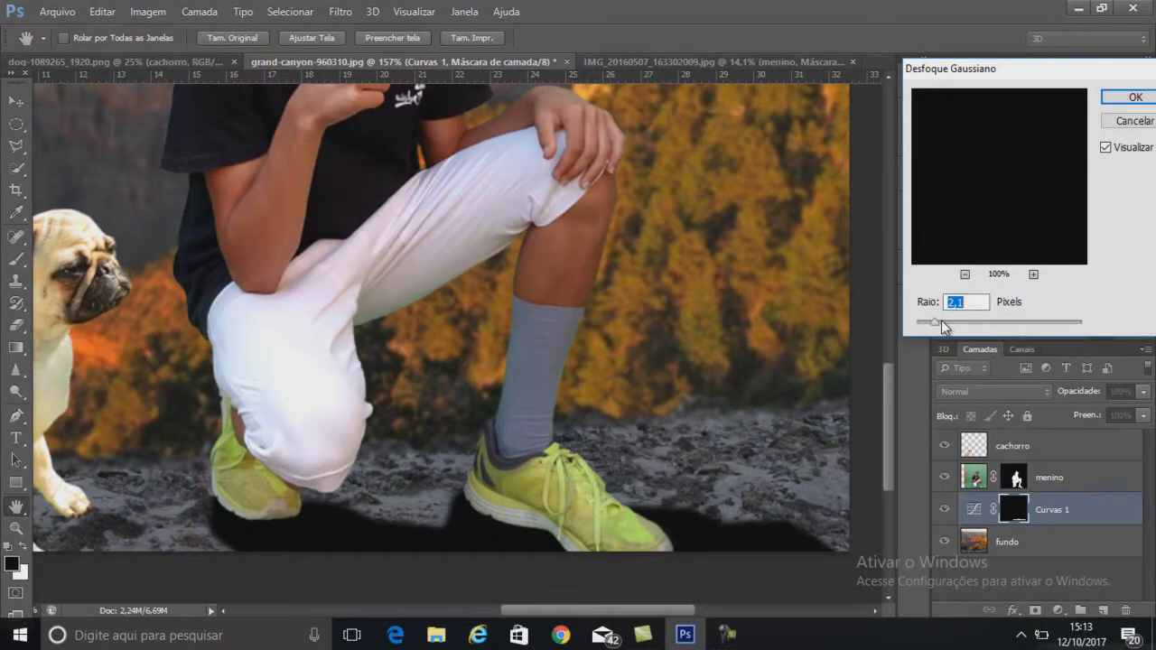
left_click_drag(956, 323, 995, 319)
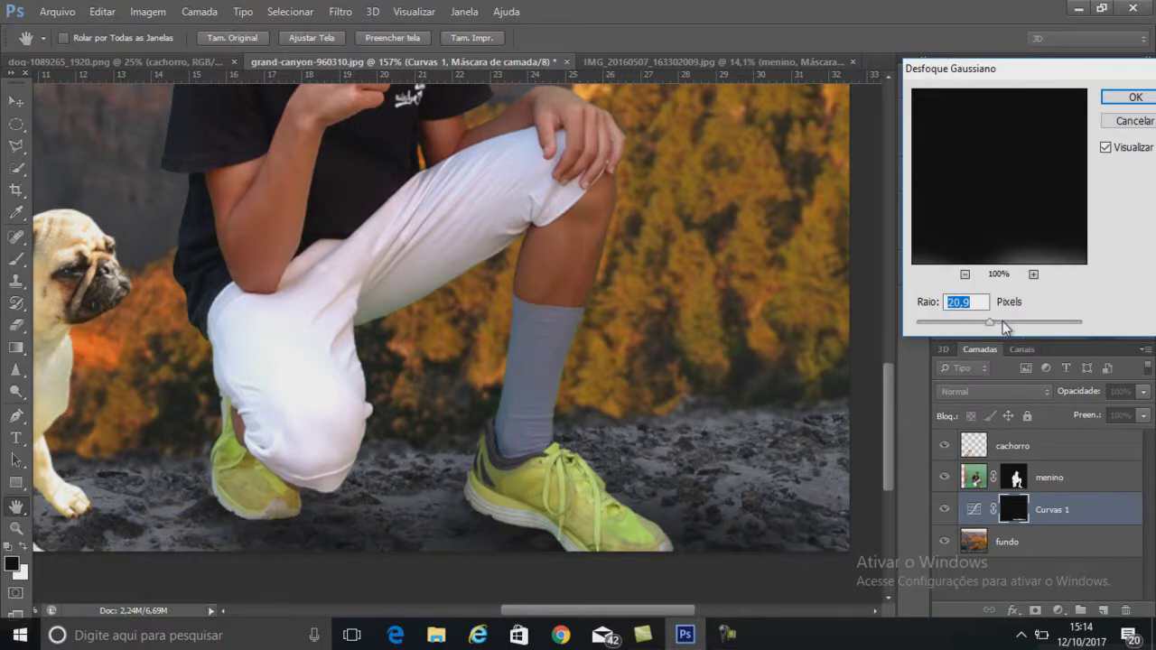
left_click_drag(992, 322, 987, 323)
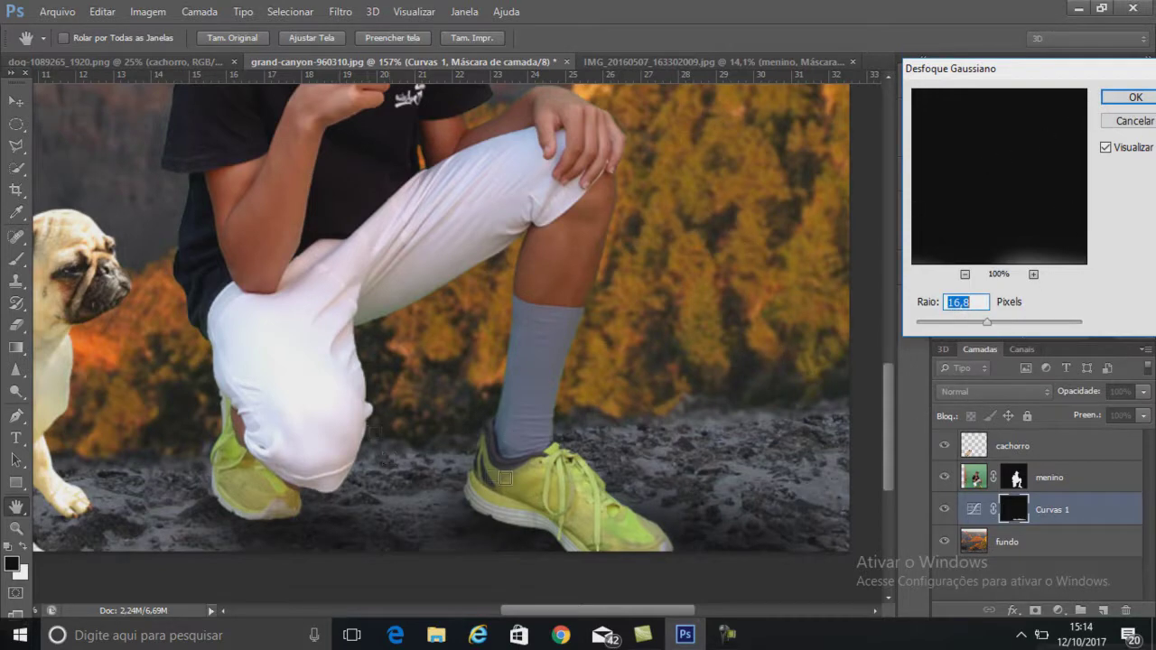
left_click(1135, 96)
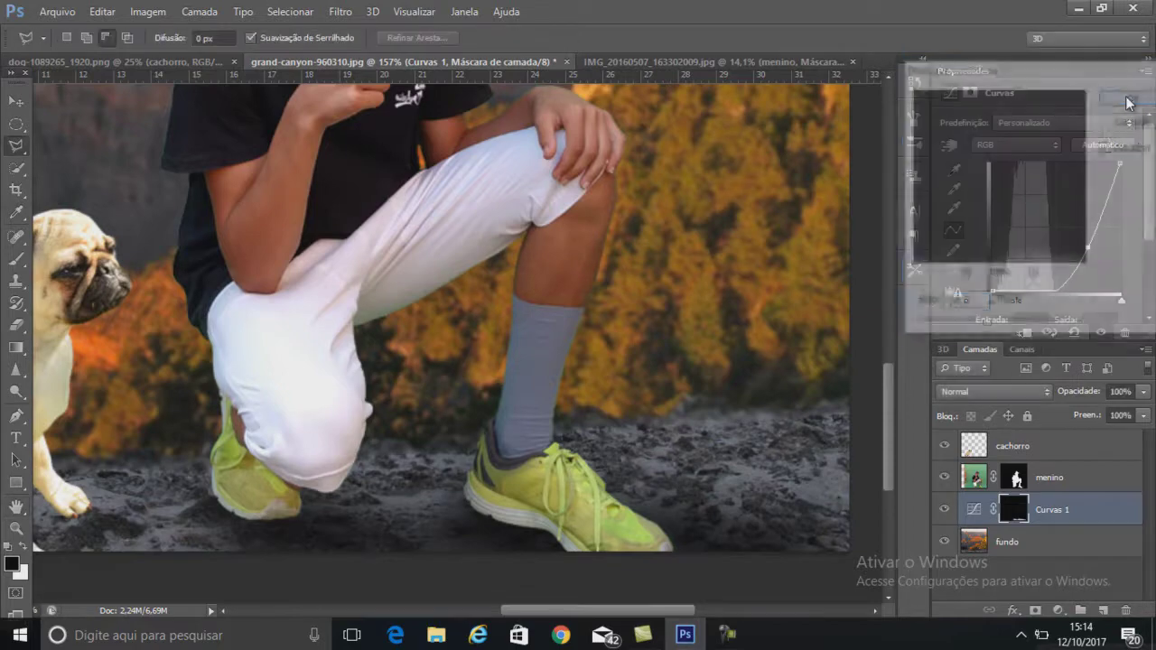
Step: Zoom out to review the composite, then zoom in on the pug and make fundo the active layer
scroll(542, 452, "down", 3)
scroll(451, 407, "down", 3)
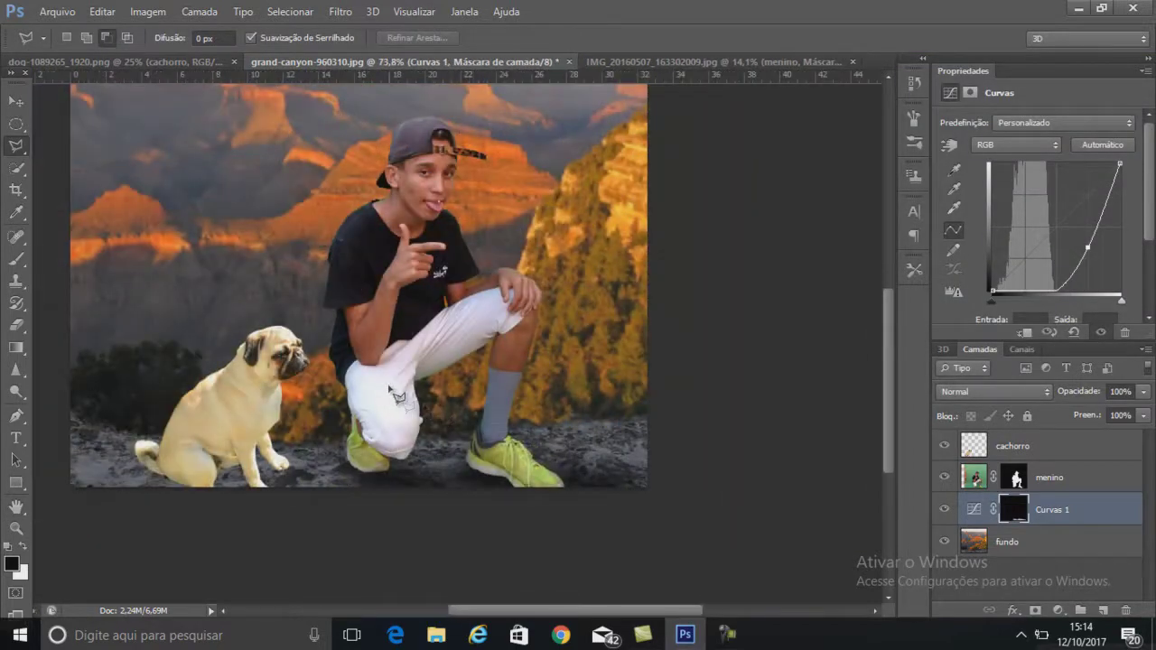
scroll(375, 375, "down", 3)
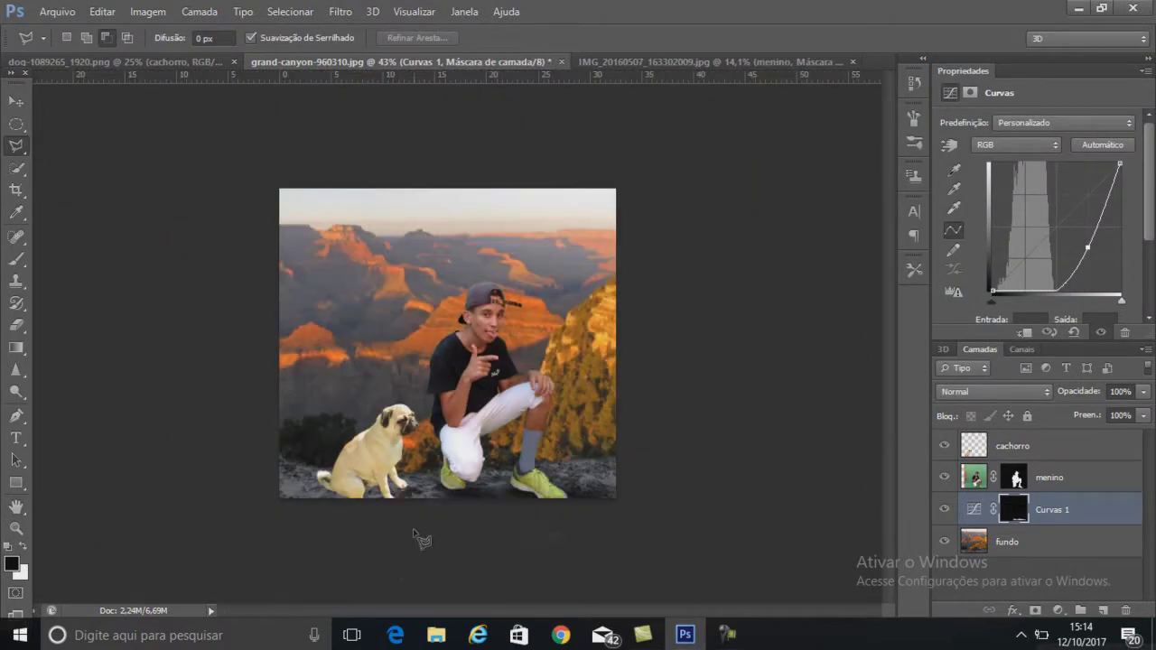
scroll(329, 538, "up", 2)
scroll(329, 538, "up", 2)
scroll(329, 538, "up", 2)
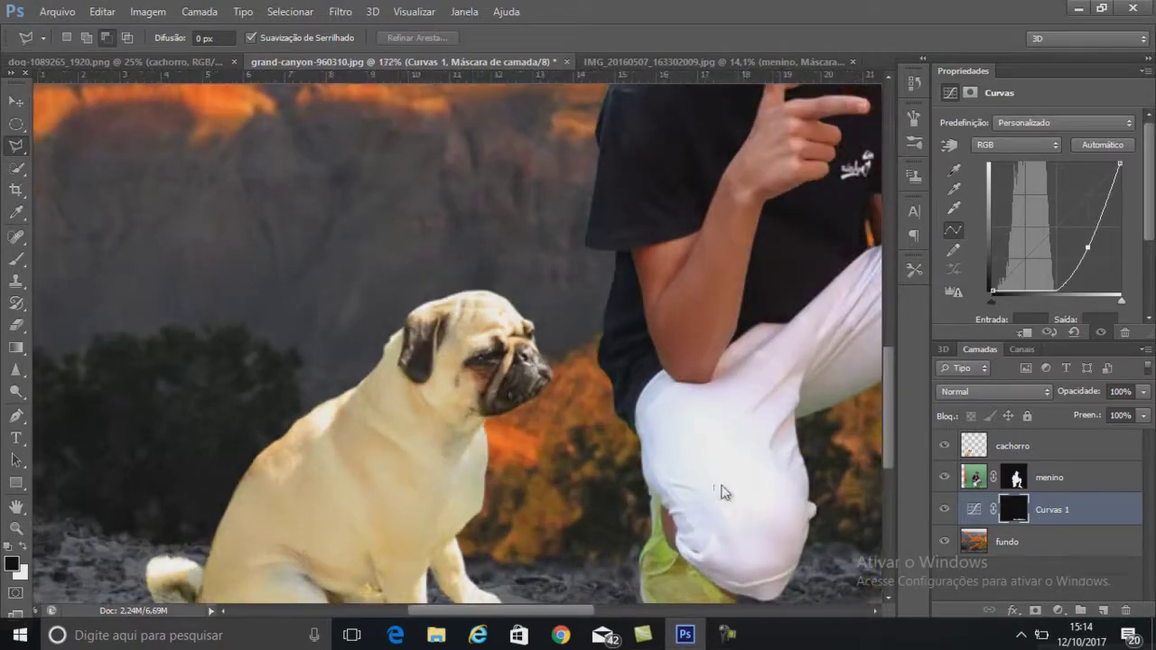
left_click_drag(889, 420, 886, 462)
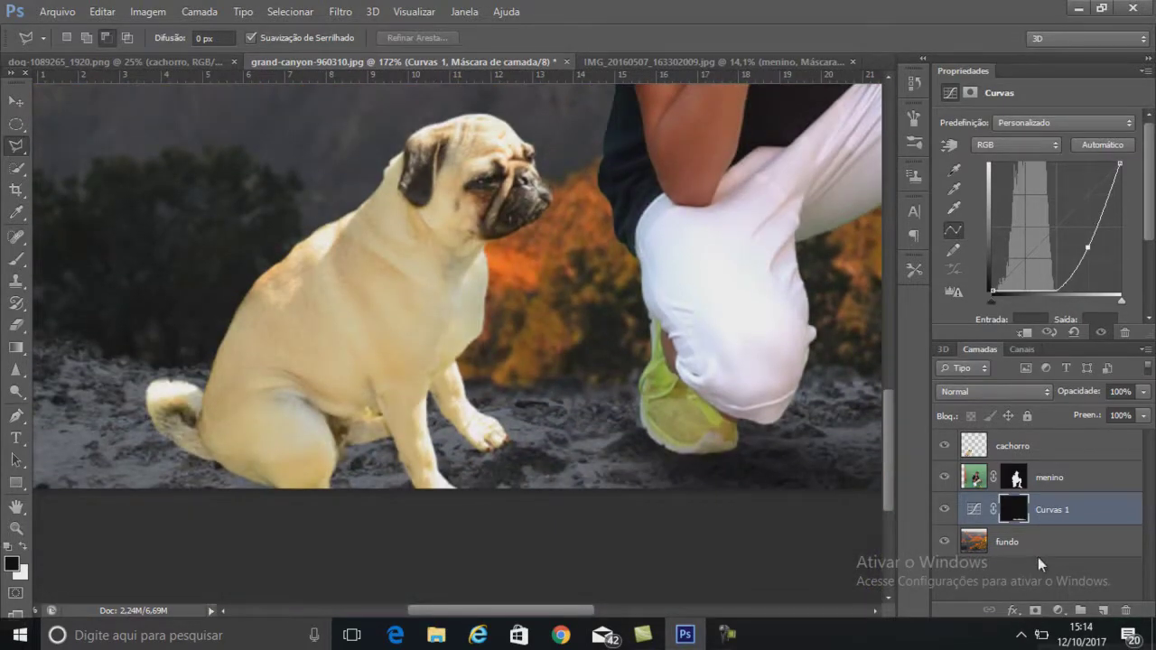
left_click(974, 542)
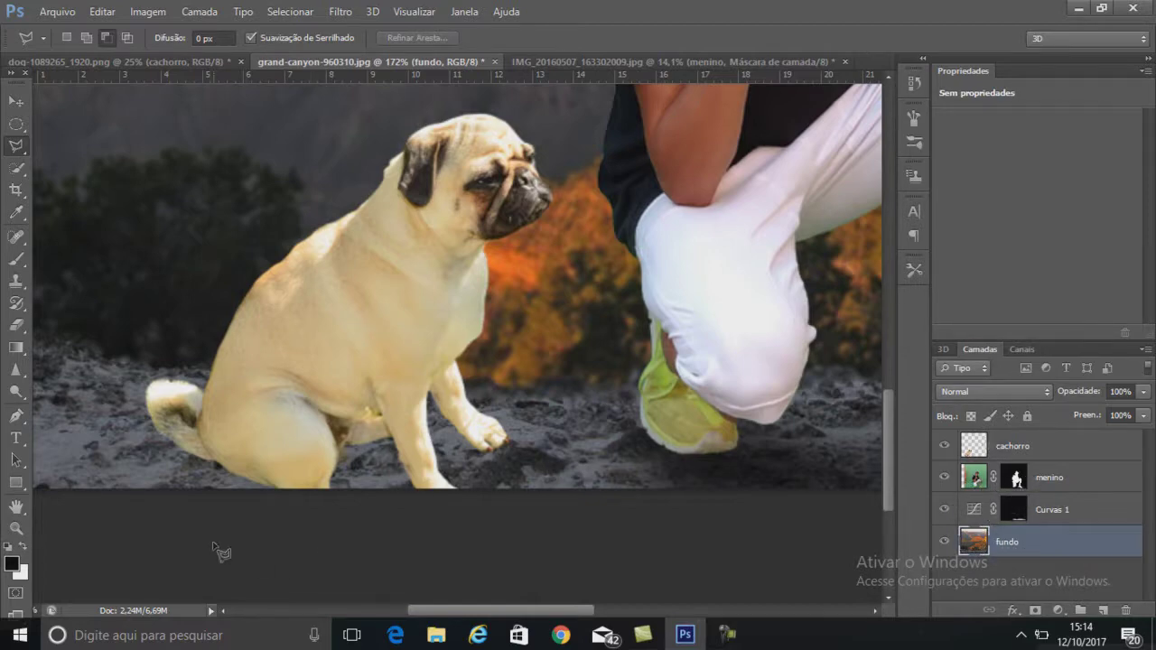
scroll(185, 542, "up", 1)
scroll(207, 548, "up", 1)
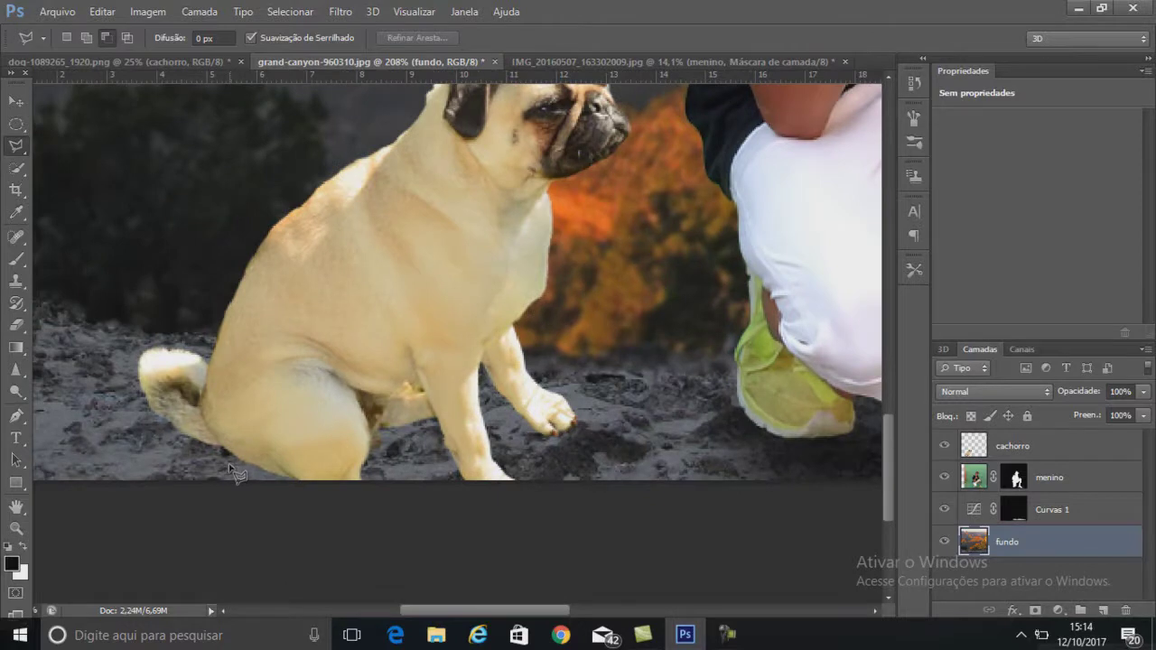
Step: Trace a Magnetic Lasso selection around the rocky ground under the pug's paws and haunches
left_click(157, 452)
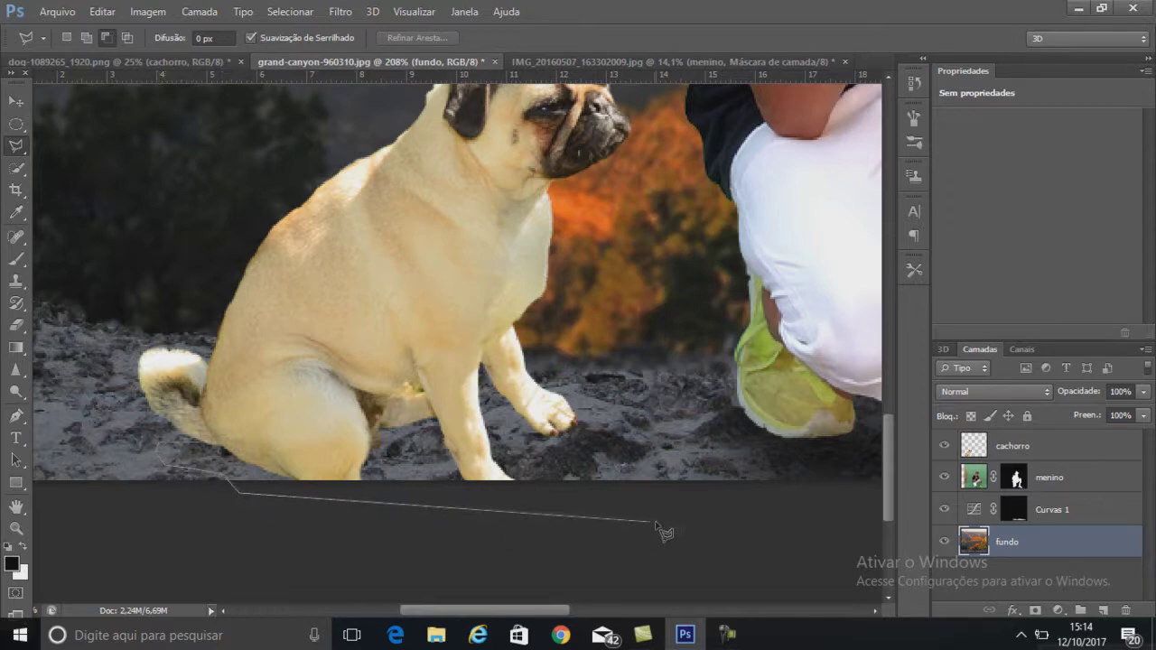
left_click(687, 509)
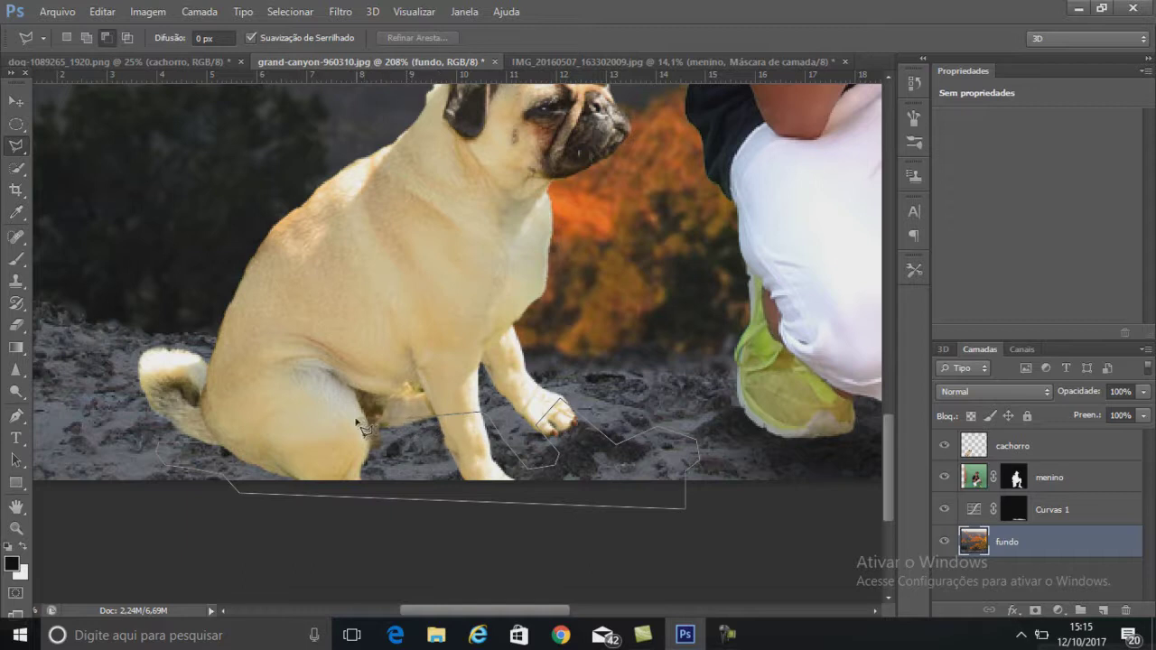
double_click(220, 451)
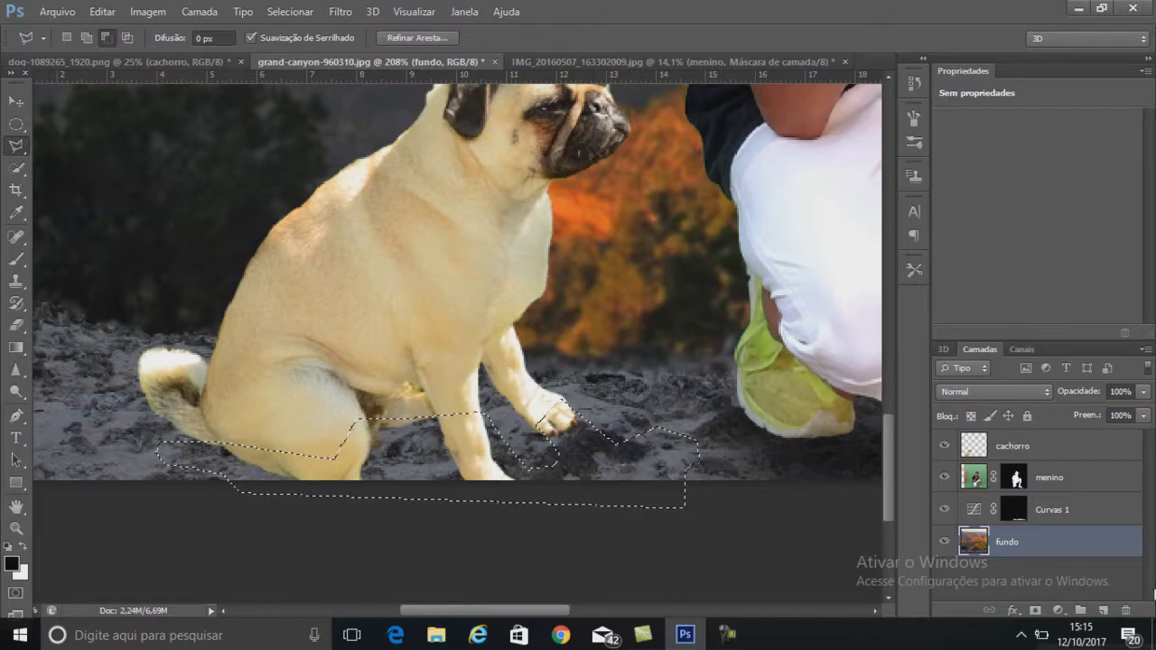
Step: Add a second Curves adjustment layer with the curve pulled down to darken the selected ground
left_click(1057, 611)
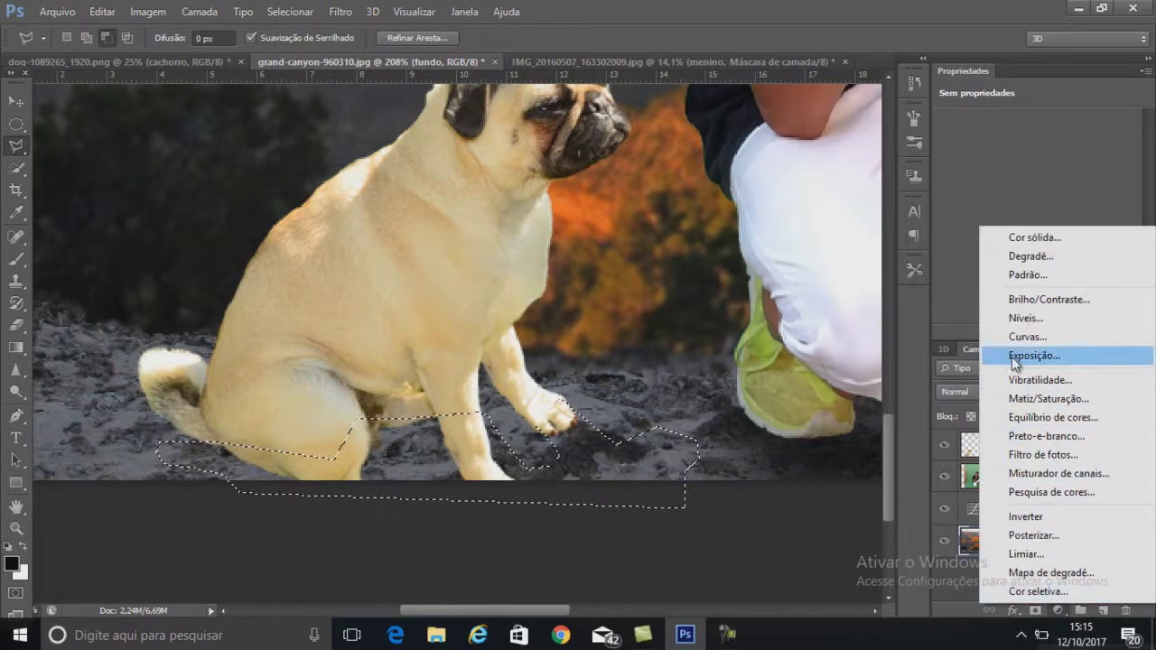
left_click(1013, 339)
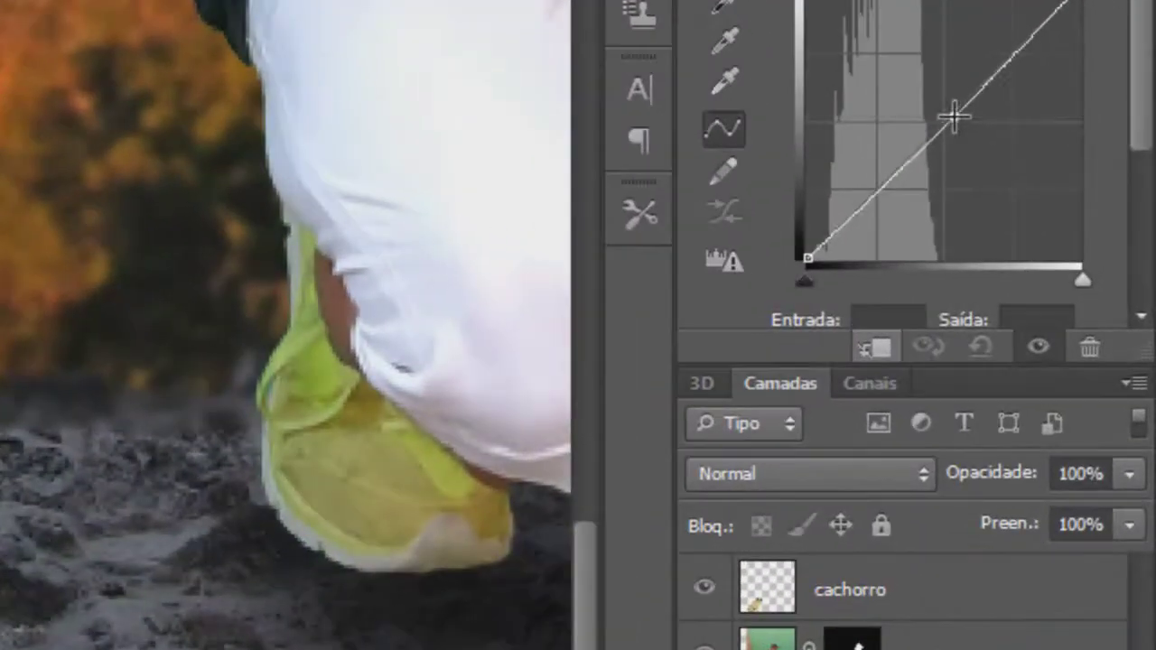
left_click_drag(954, 115, 992, 165)
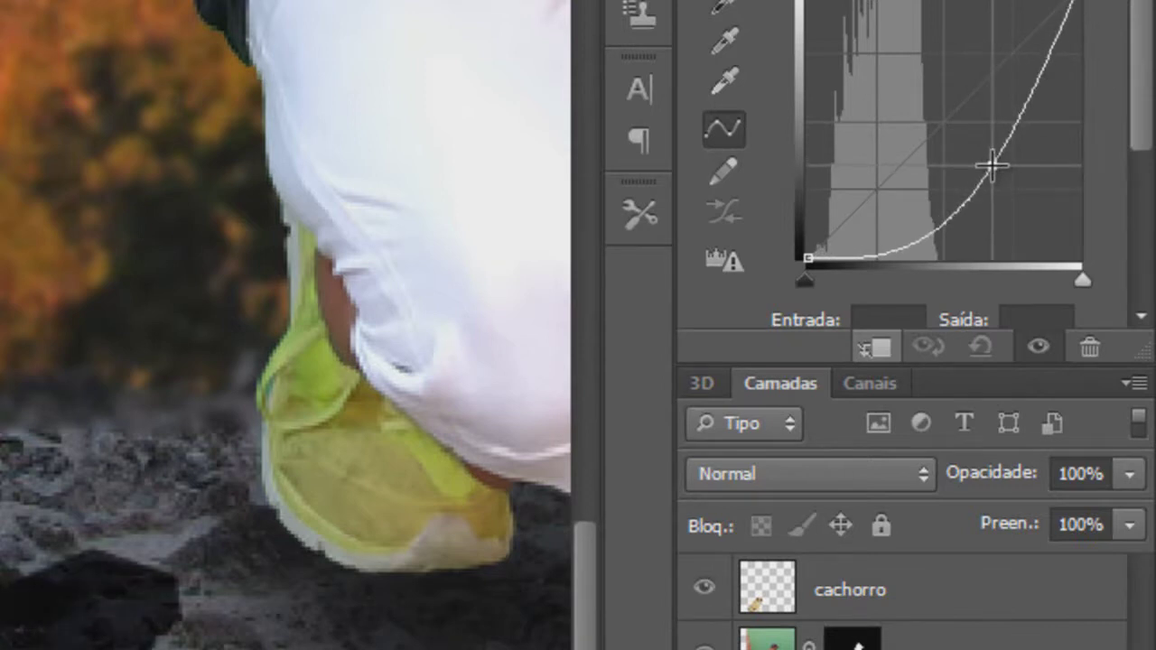
left_click_drag(991, 165, 995, 169)
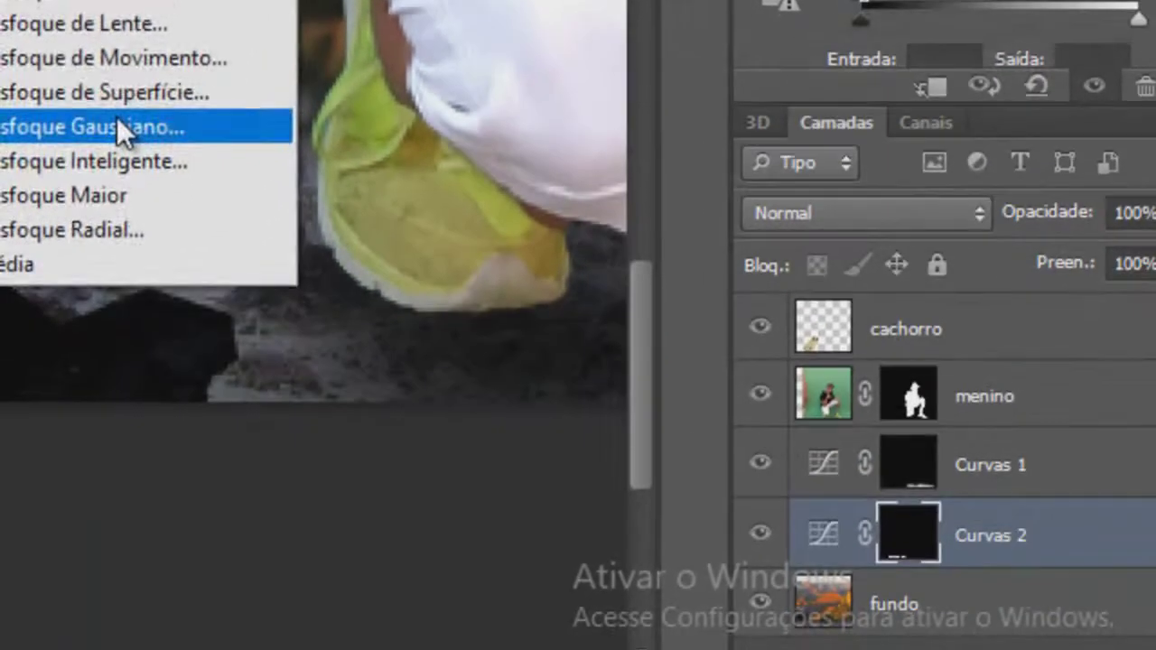
Step: Blur the Curves 2 mask with a 15,5-pixel Gaussian Blur to soften the pug's shadow
left_click(117, 126)
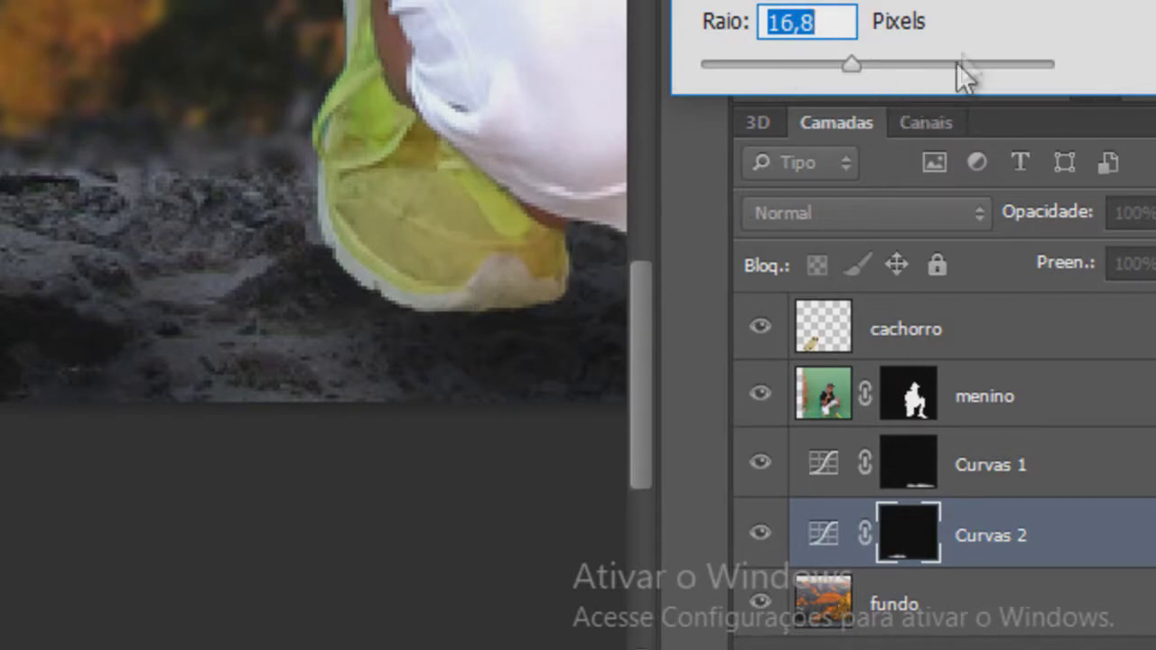
left_click_drag(850, 64, 838, 65)
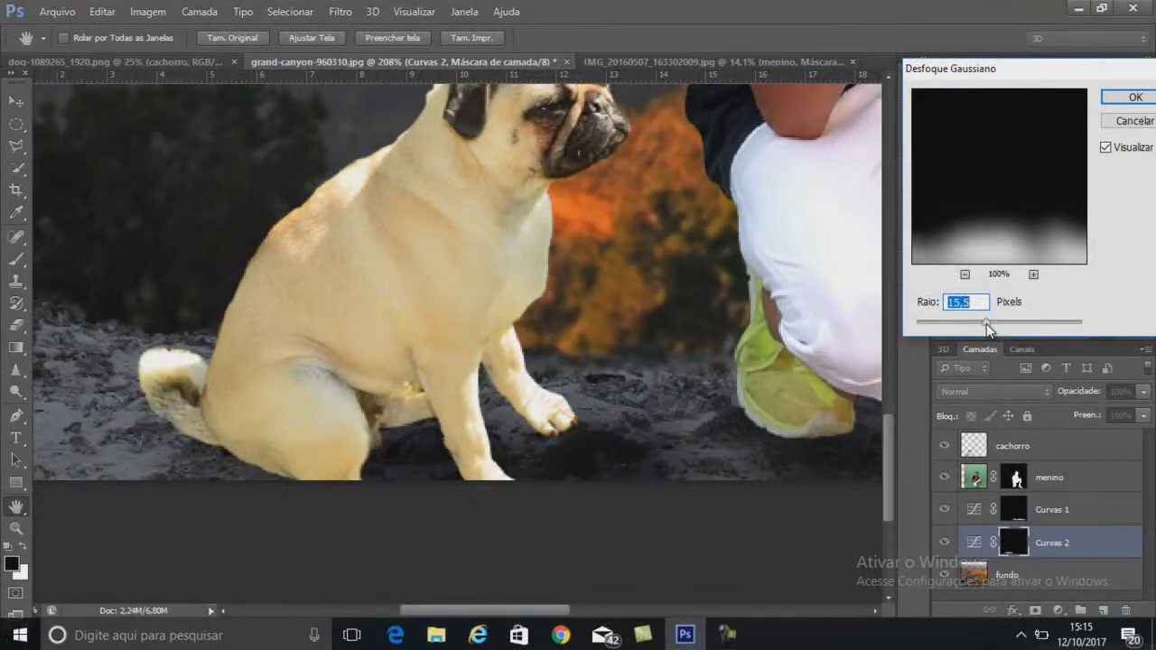
left_click(1135, 98)
scroll(559, 559, "down", 3)
scroll(537, 549, "down", 3)
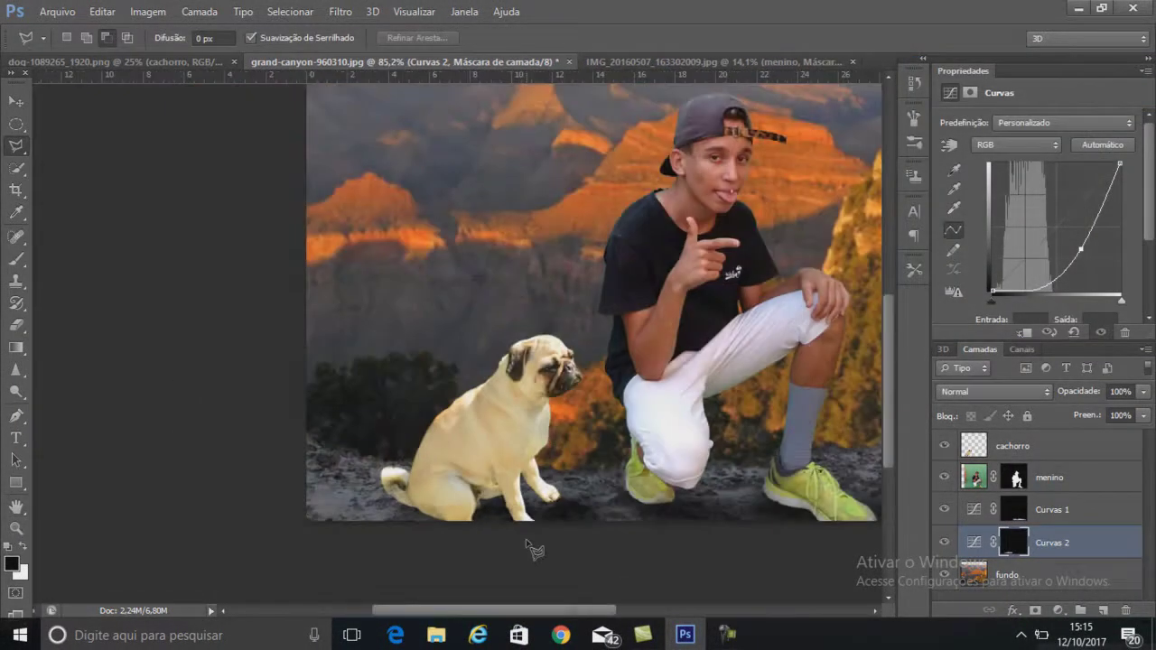
scroll(741, 520, "down", 1)
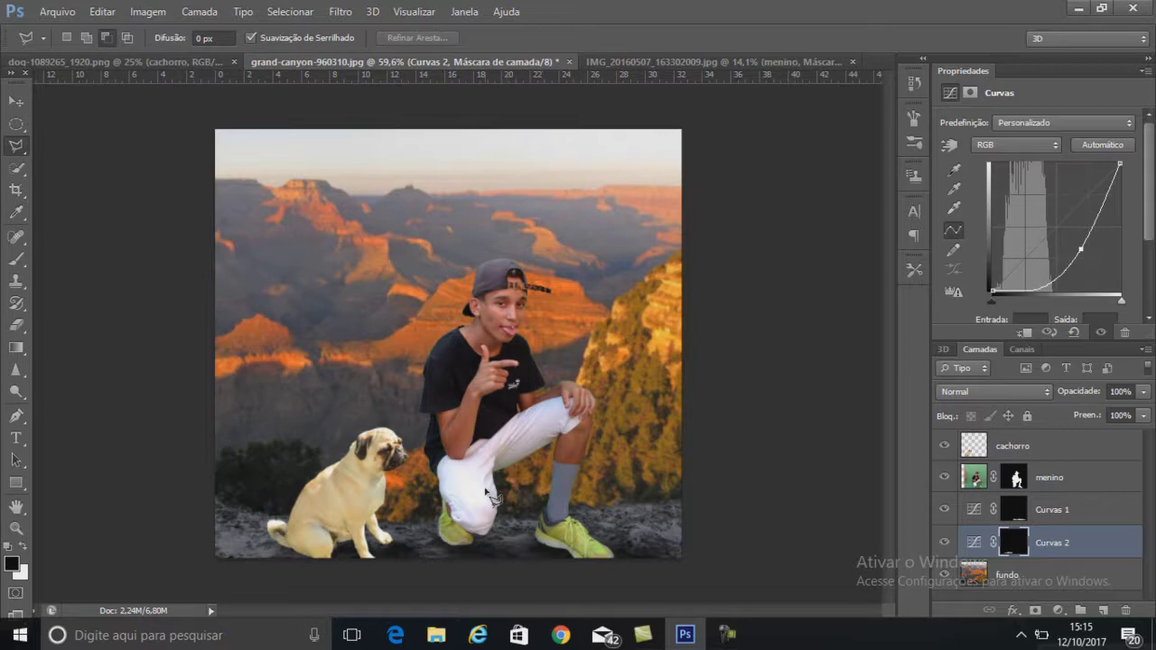
Step: Zoom around to inspect both shadows, then make menino the active layer
scroll(459, 557, "up", 1)
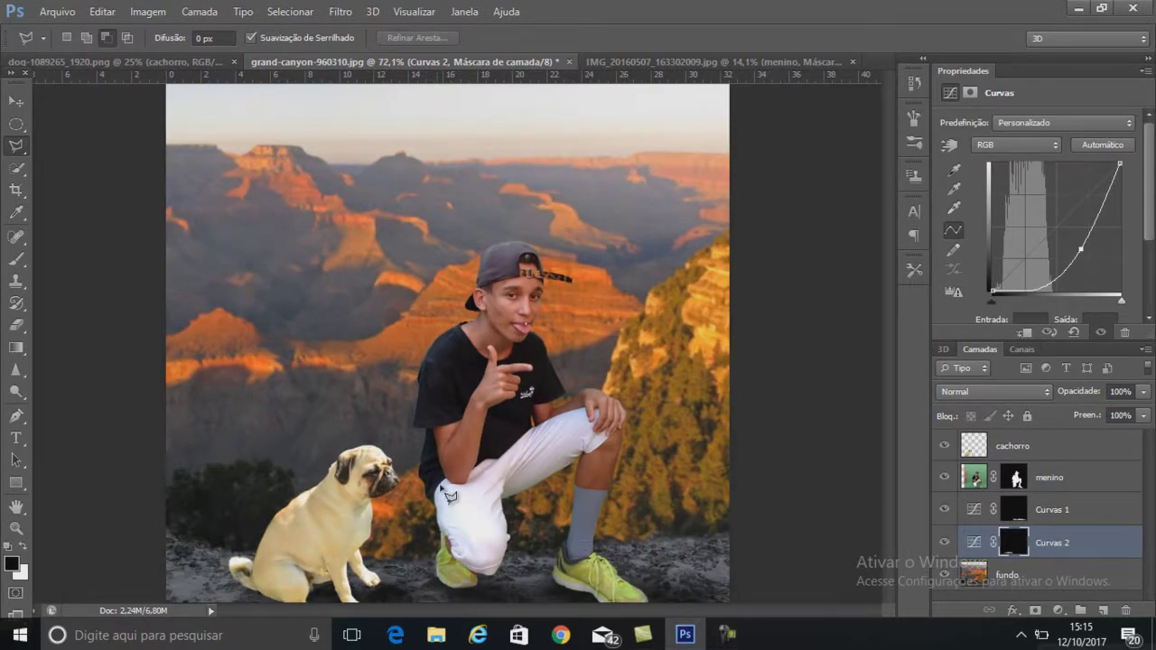
scroll(446, 488, "up", 5)
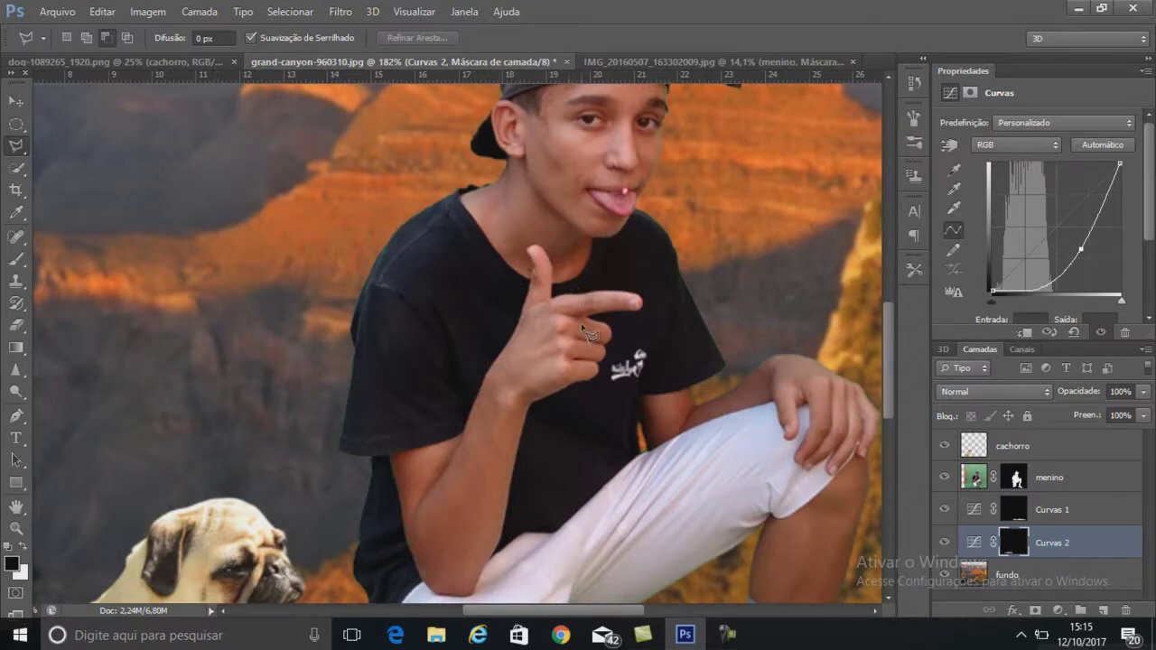
scroll(883, 363, "down", 5)
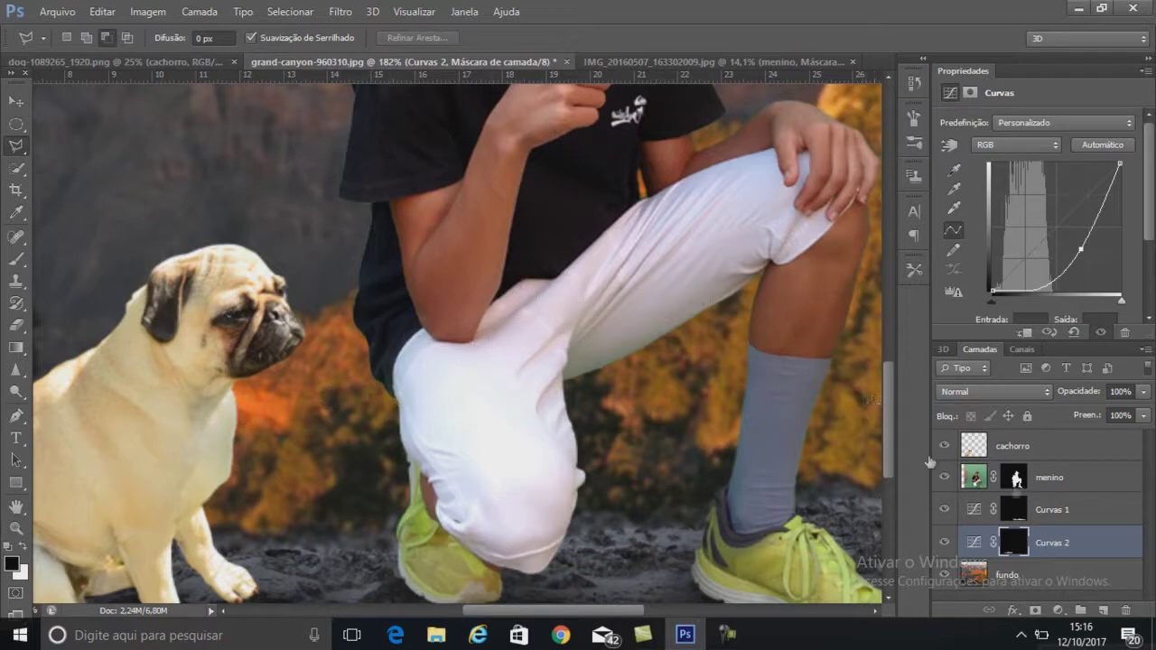
left_click(975, 483)
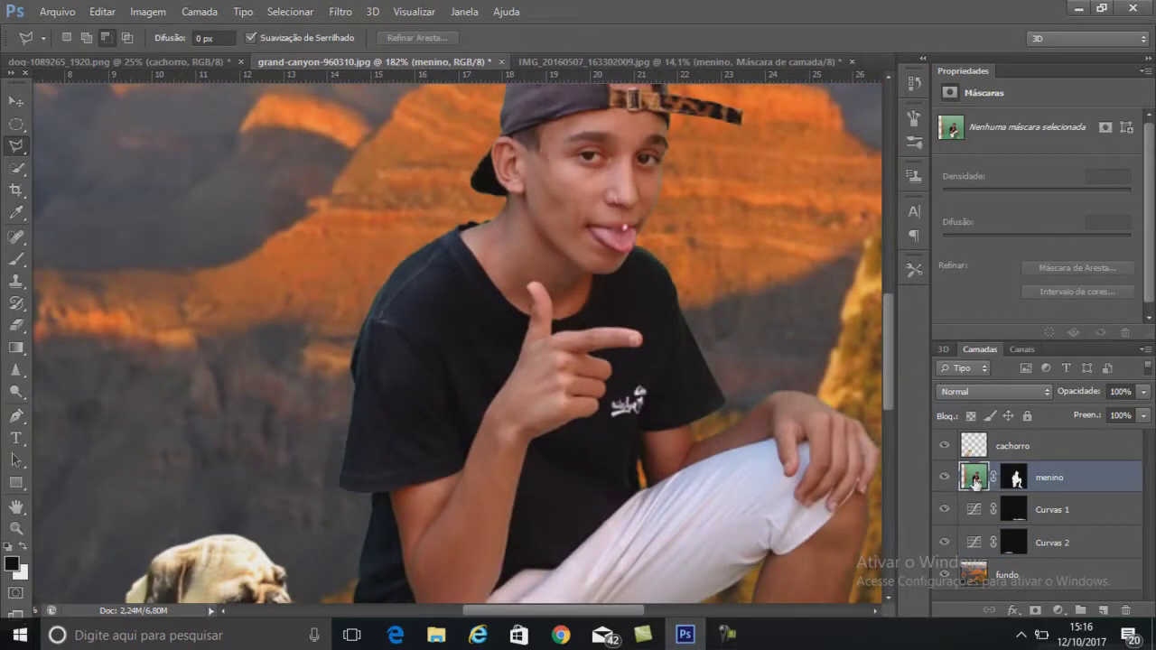
Step: Apply a Gaussian Blur with a Raio of 0,3 pixels to the boy on the menino layer
left_click(340, 13)
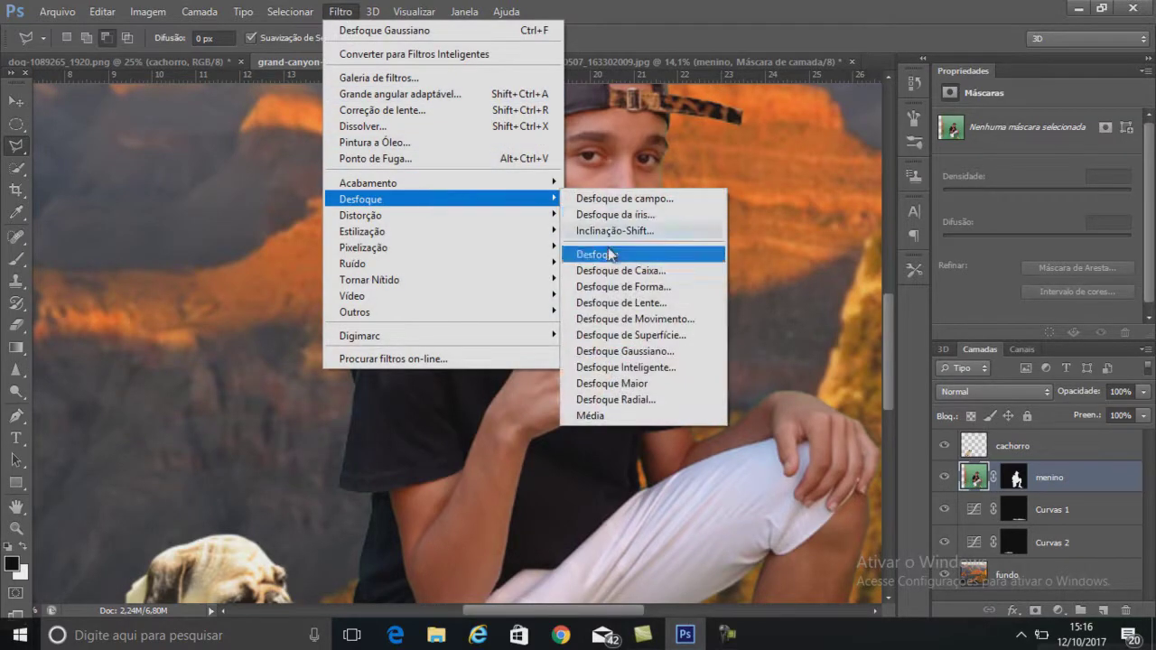
left_click(641, 360)
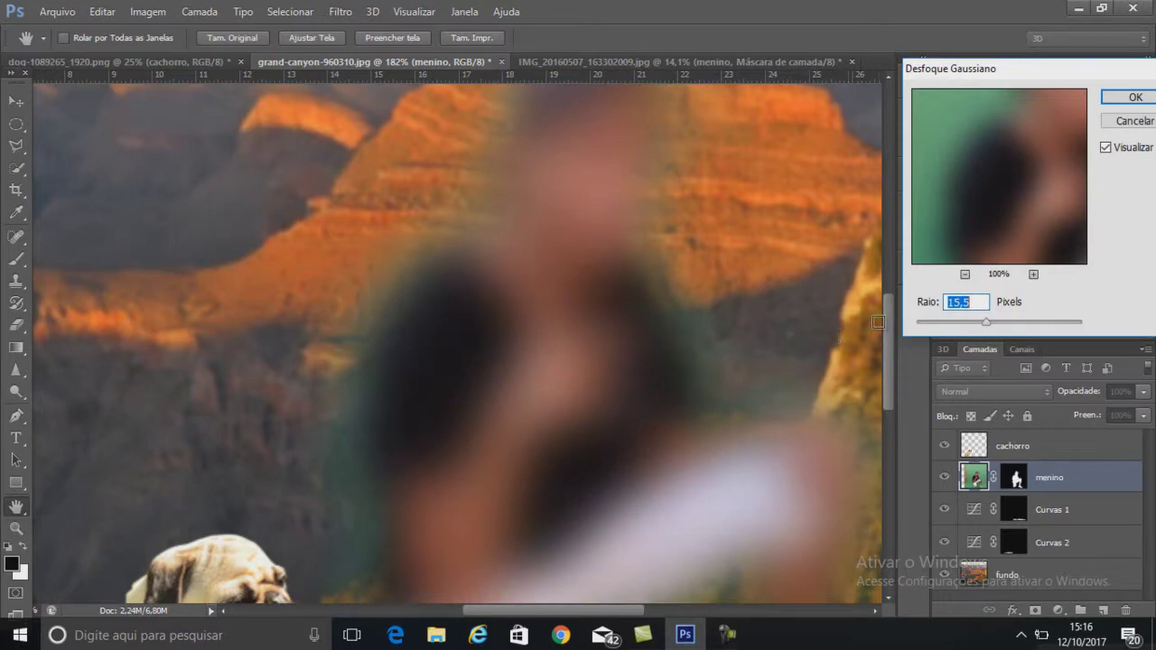
left_click_drag(986, 322, 932, 323)
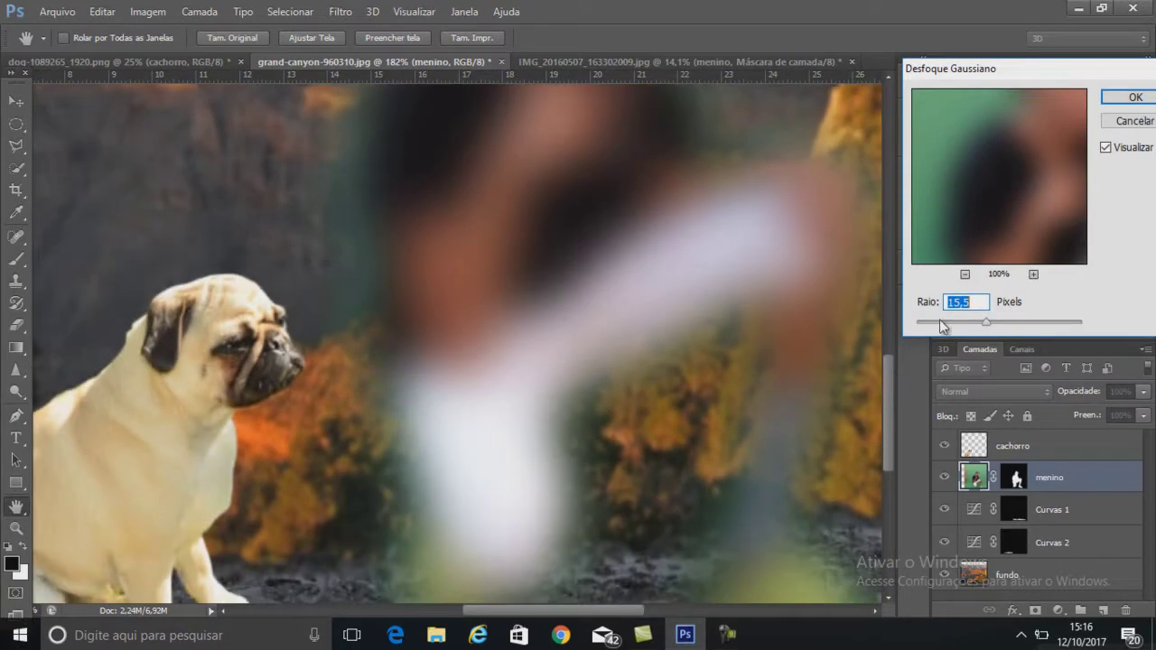
left_click_drag(932, 325, 925, 323)
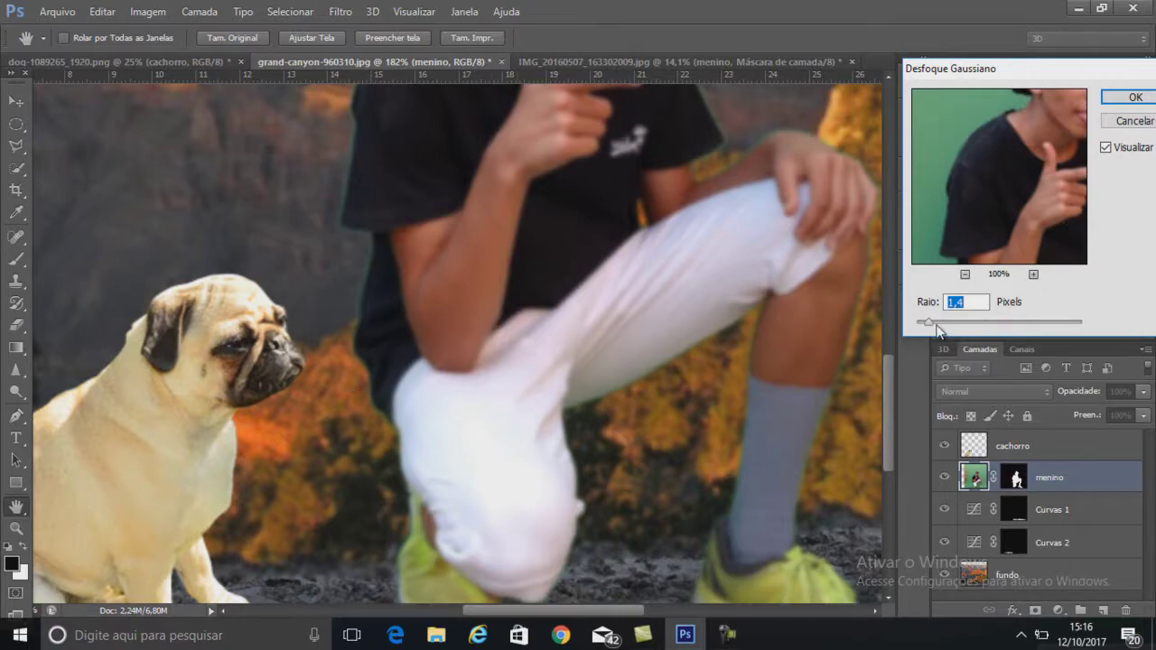
left_click_drag(925, 322, 924, 320)
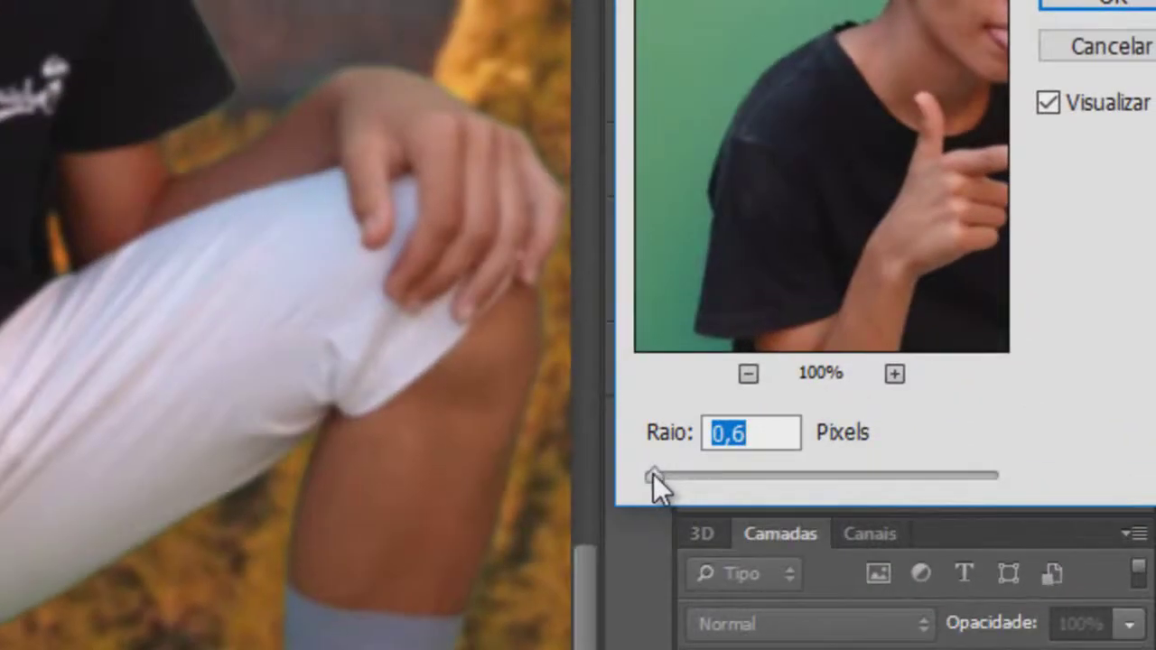
left_click_drag(921, 323, 919, 322)
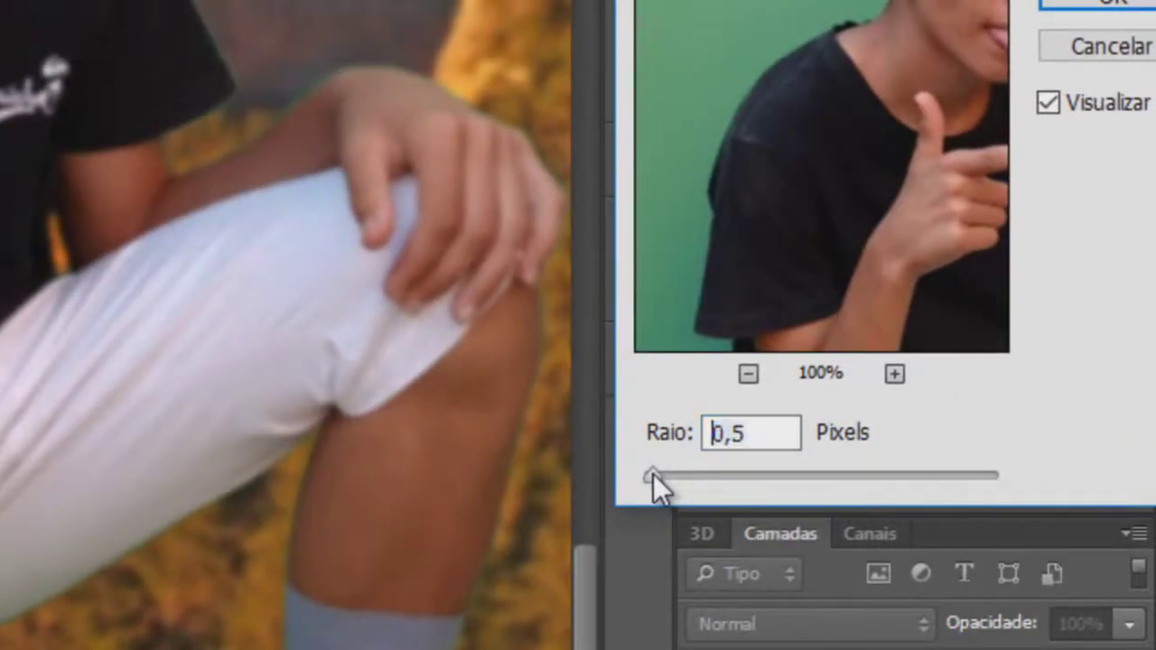
left_click(775, 428)
key("BackSpace")
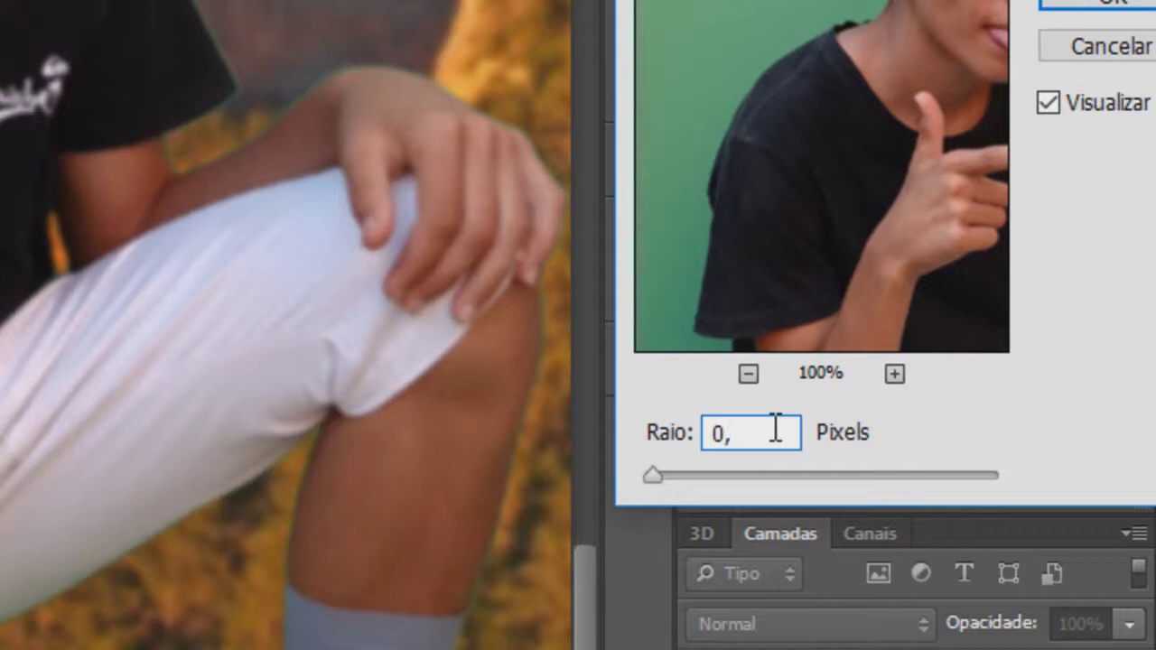
type("2")
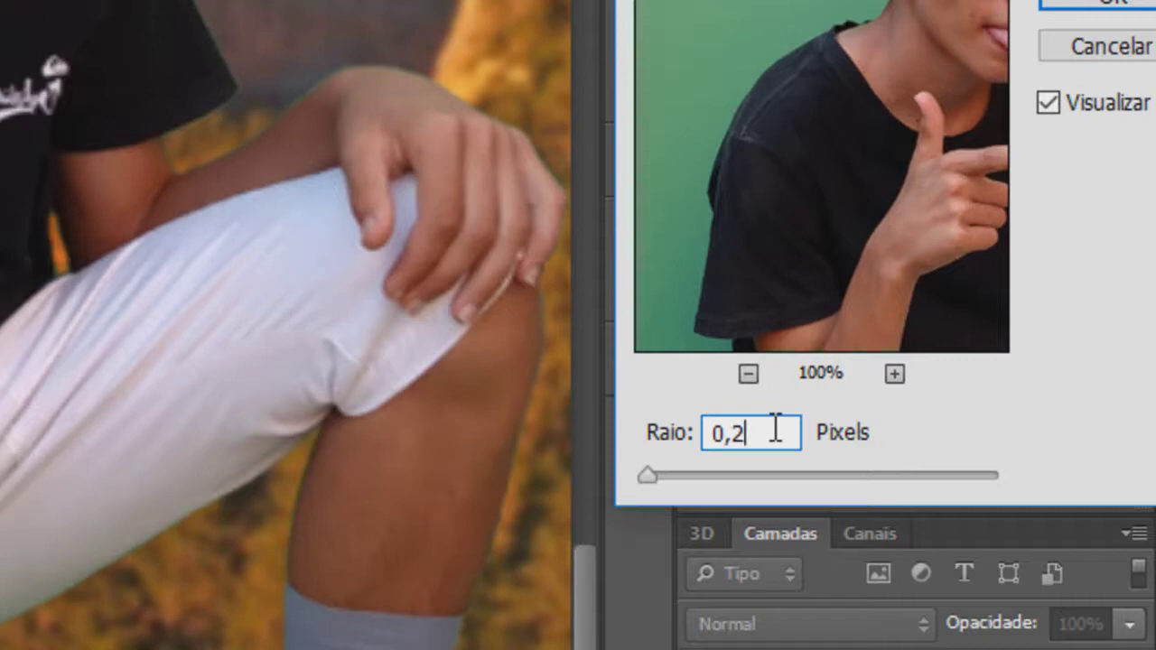
key("BackSpace")
type("3")
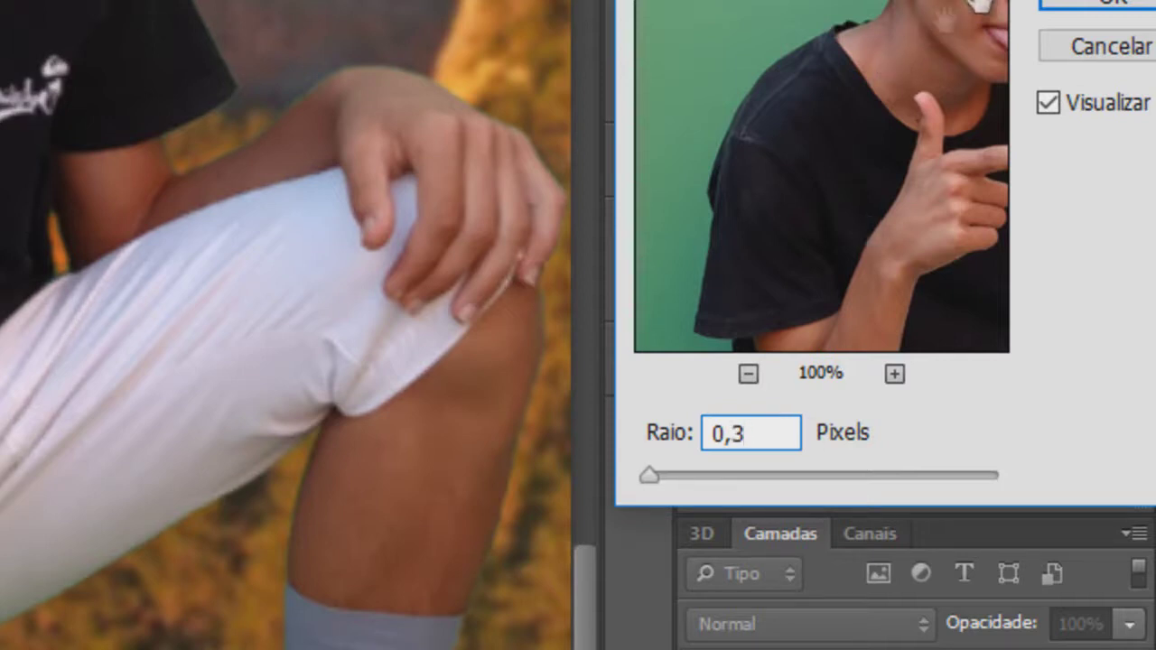
left_click(1059, 5)
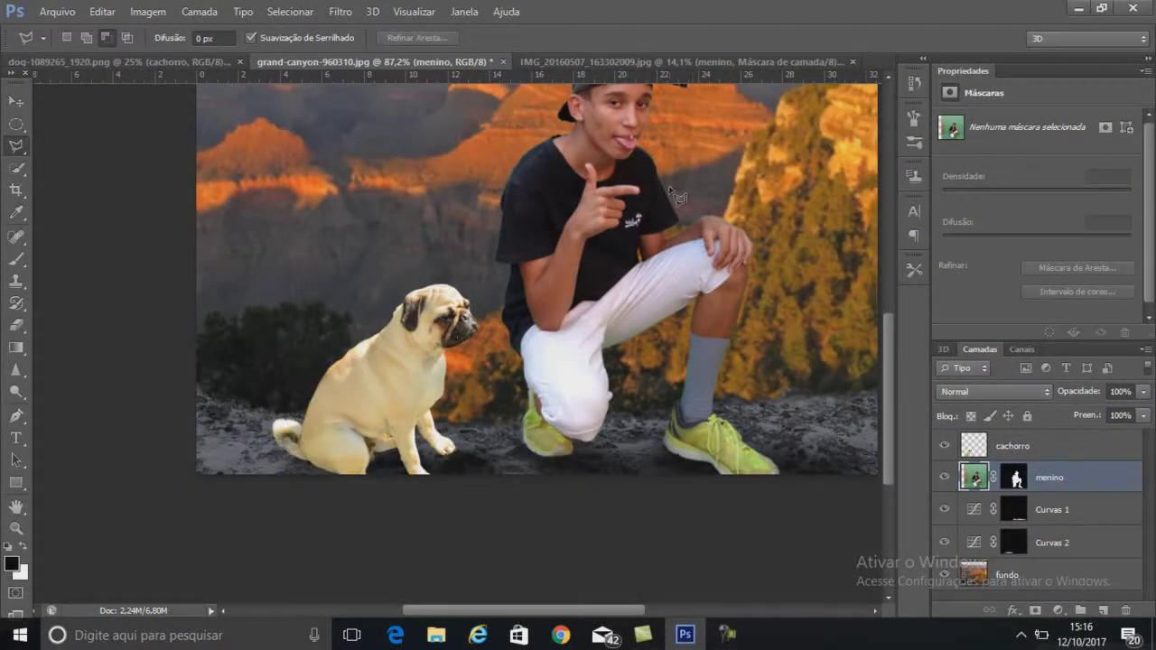
Step: Merge all visible layers into a single cachorro layer with Mesclar camadas visíveis
scroll(679, 197, "up", 2)
scroll(679, 196, "up", 3)
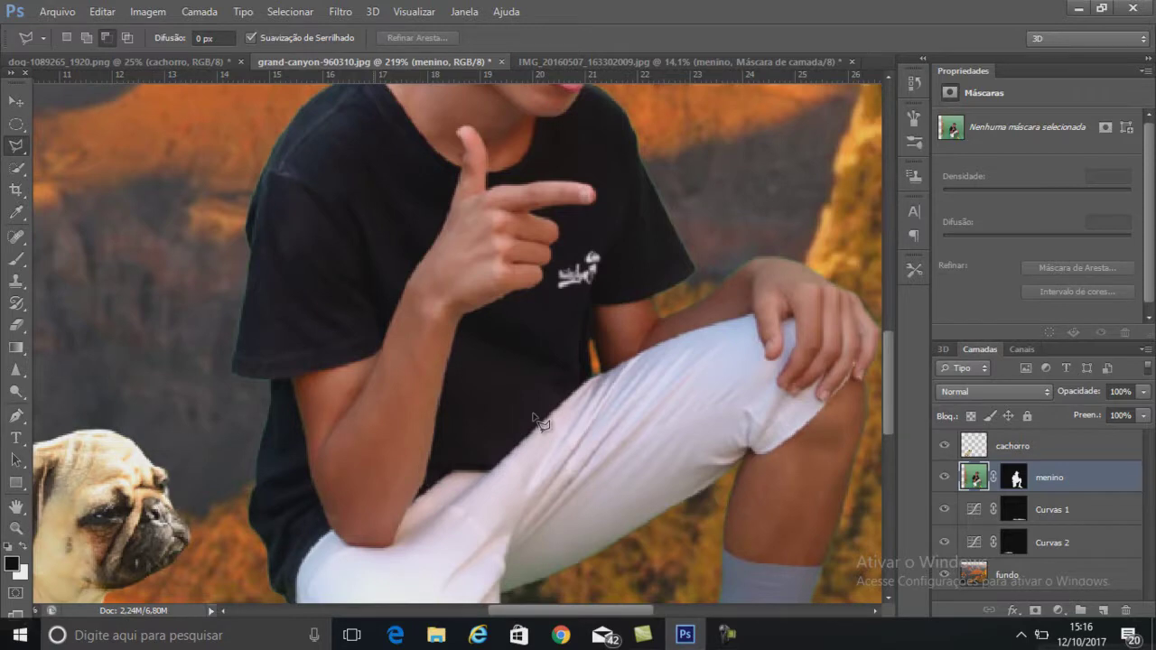
scroll(705, 355, "down", 2)
scroll(740, 373, "down", 2)
scroll(740, 373, "down", 2)
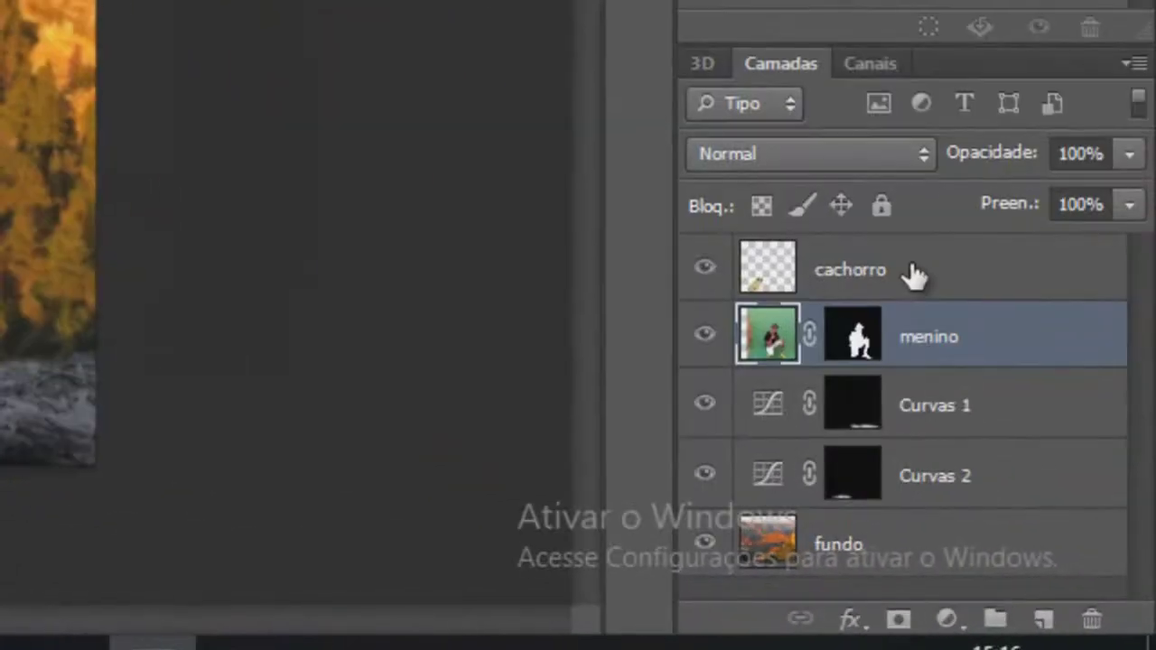
right_click(1041, 444)
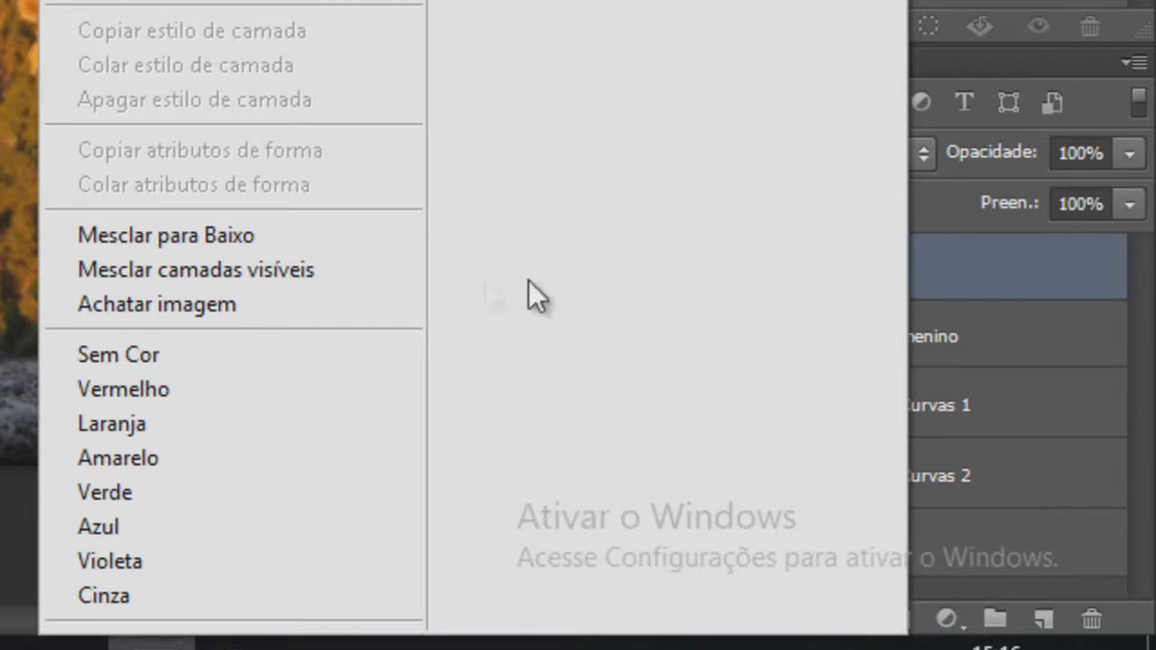
left_click(212, 270)
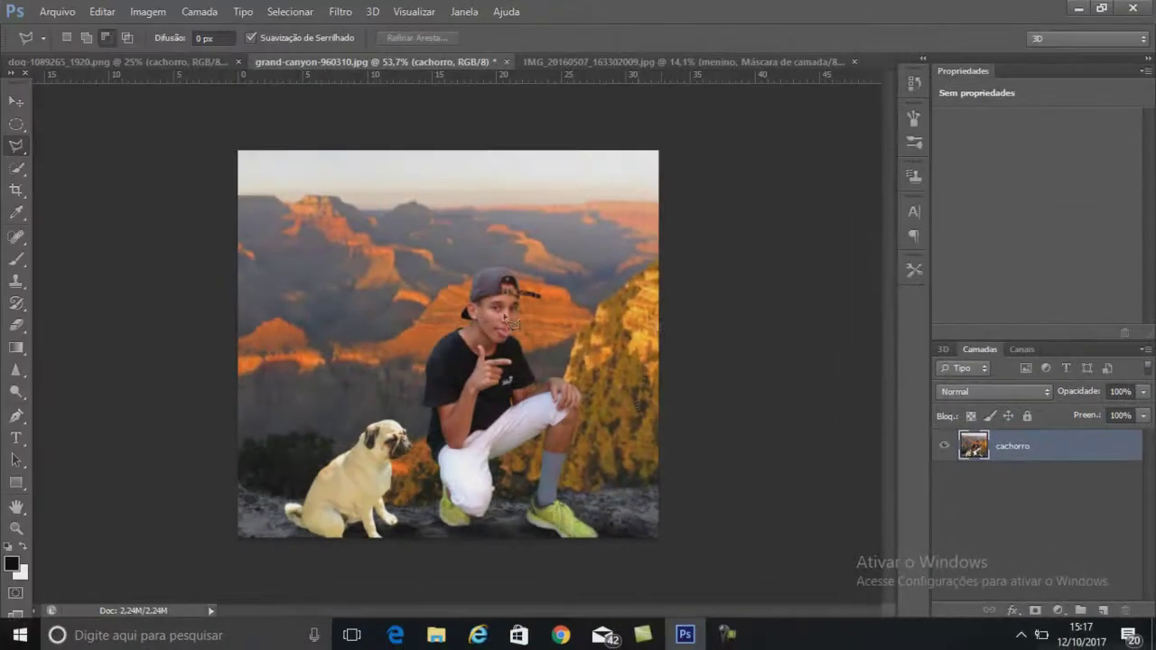
Step: Select the Eyedropper (Ferramenta Conta-gotas) tool for sampling colour from the composite
scroll(451, 456, "up", 2)
scroll(452, 456, "up", 2)
scroll(448, 447, "up", 2)
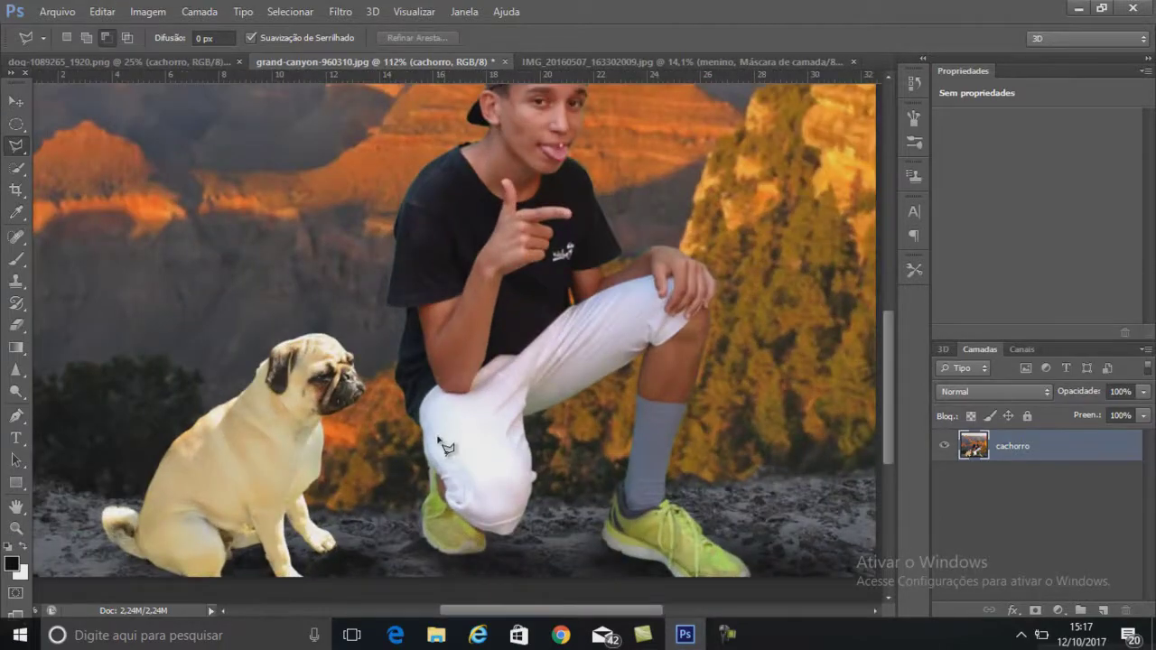
scroll(447, 437, "up", 2)
scroll(447, 436, "down", 4)
scroll(447, 436, "down", 2)
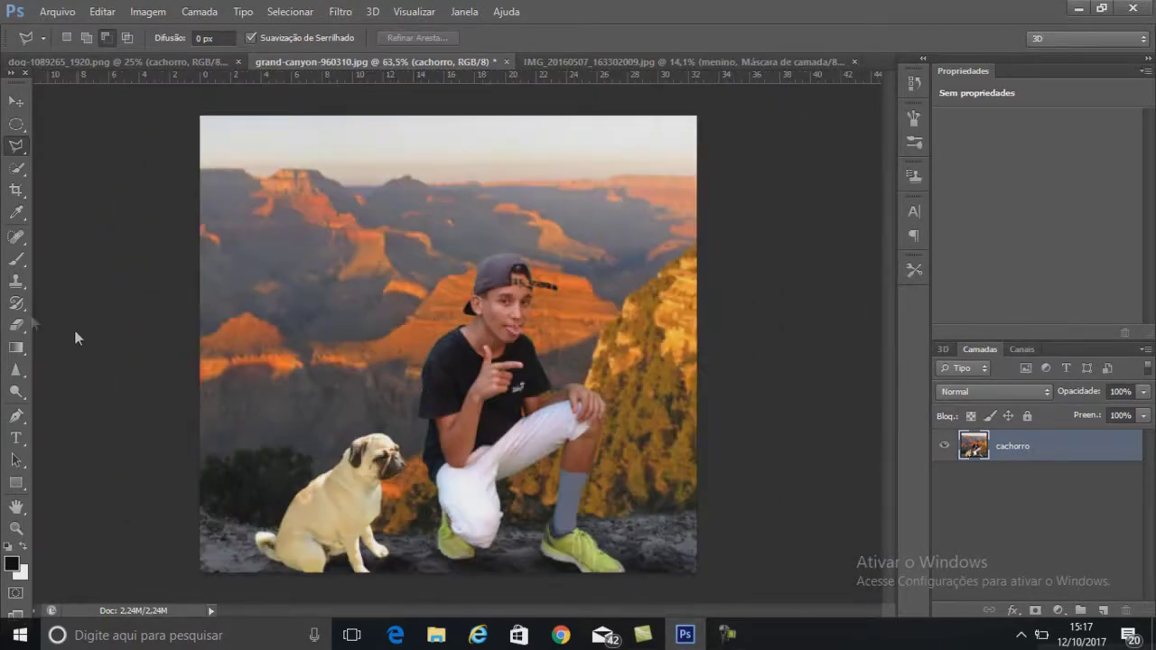
left_click(19, 214)
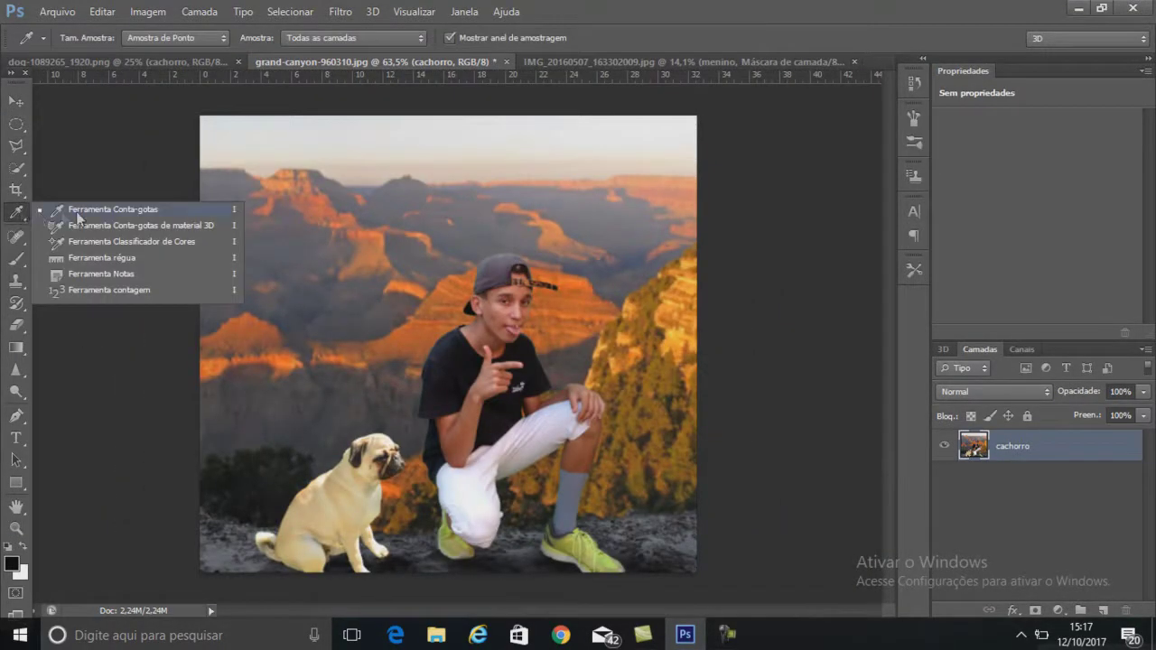
left_click(120, 207)
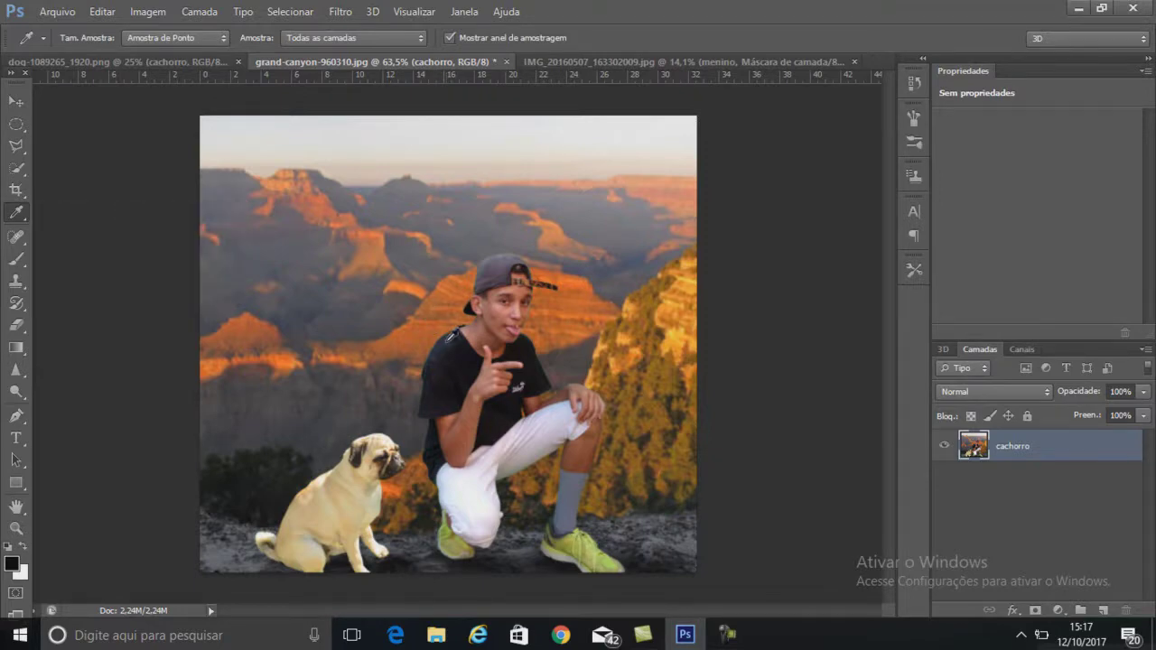
scroll(449, 334, "up", 2)
scroll(449, 334, "up", 1)
scroll(448, 334, "up", 1)
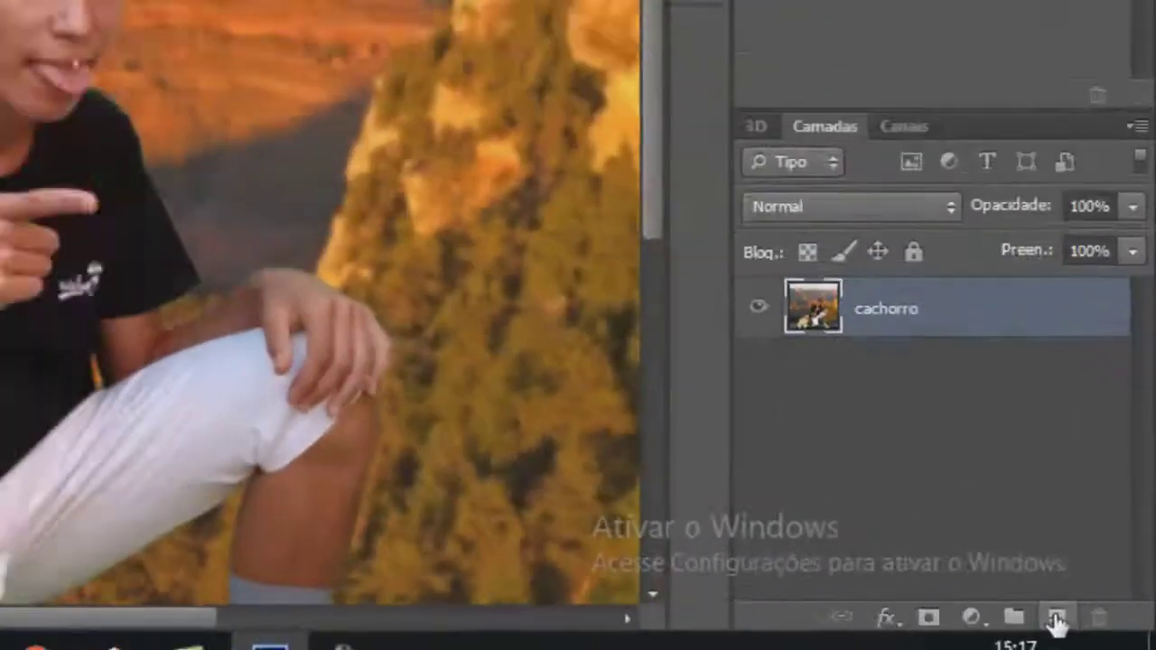
Step: Add a new empty layer above cachorro and name it 'cor de fundo'
left_click(1104, 612)
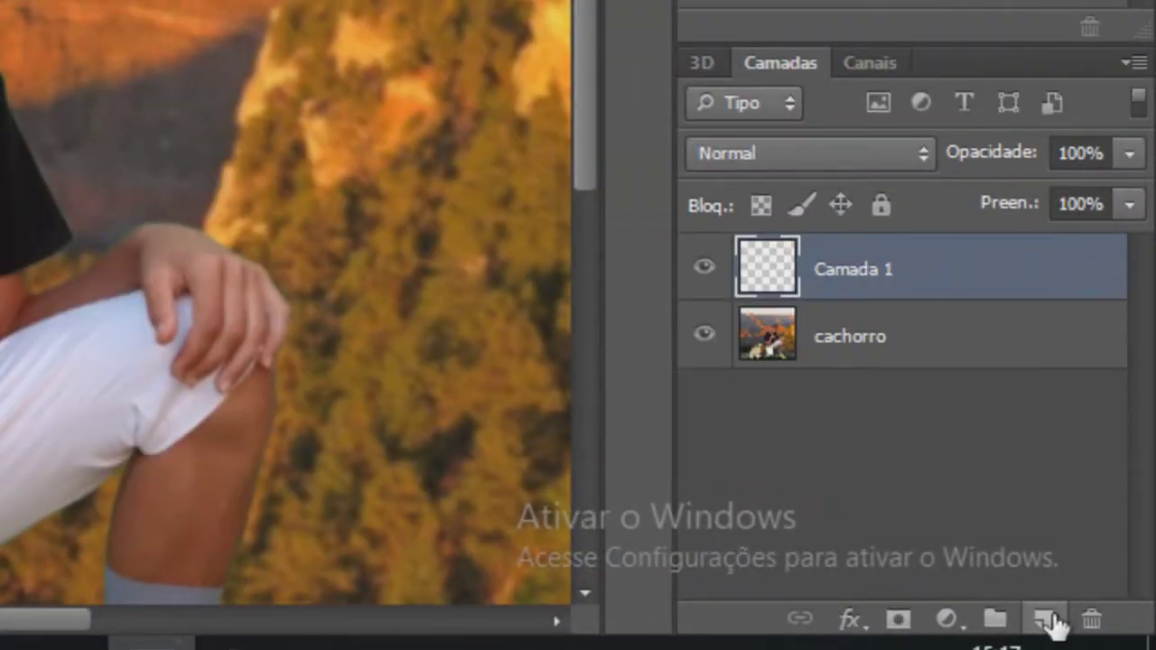
double_click(854, 271)
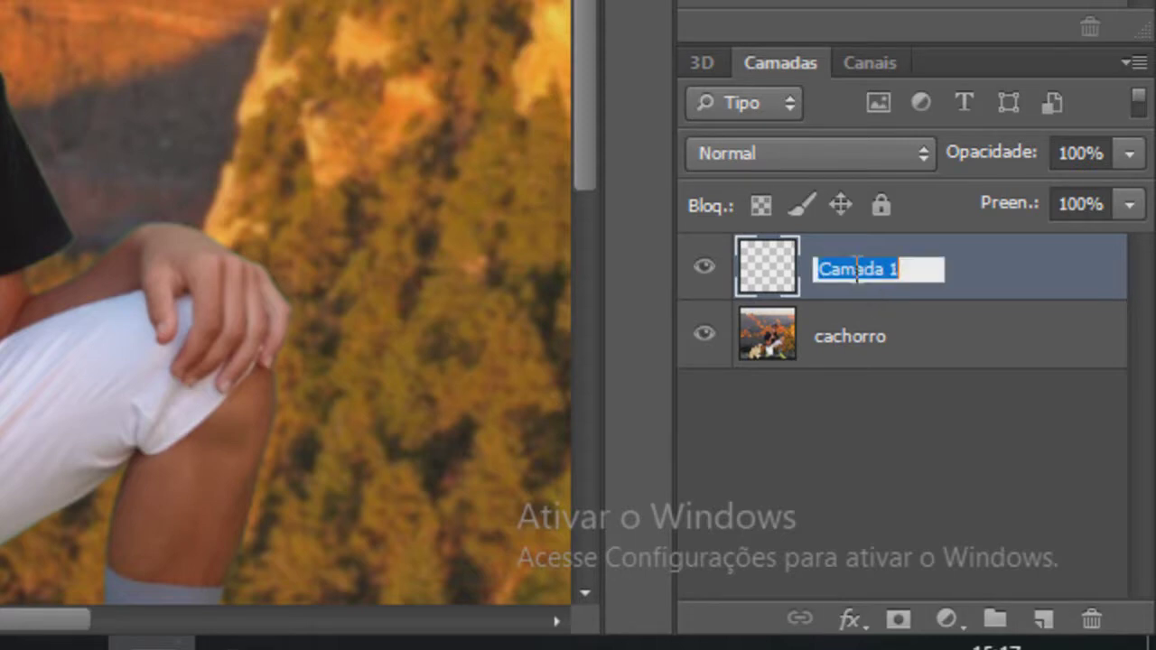
type("c")
type("or de ")
type("fundo")
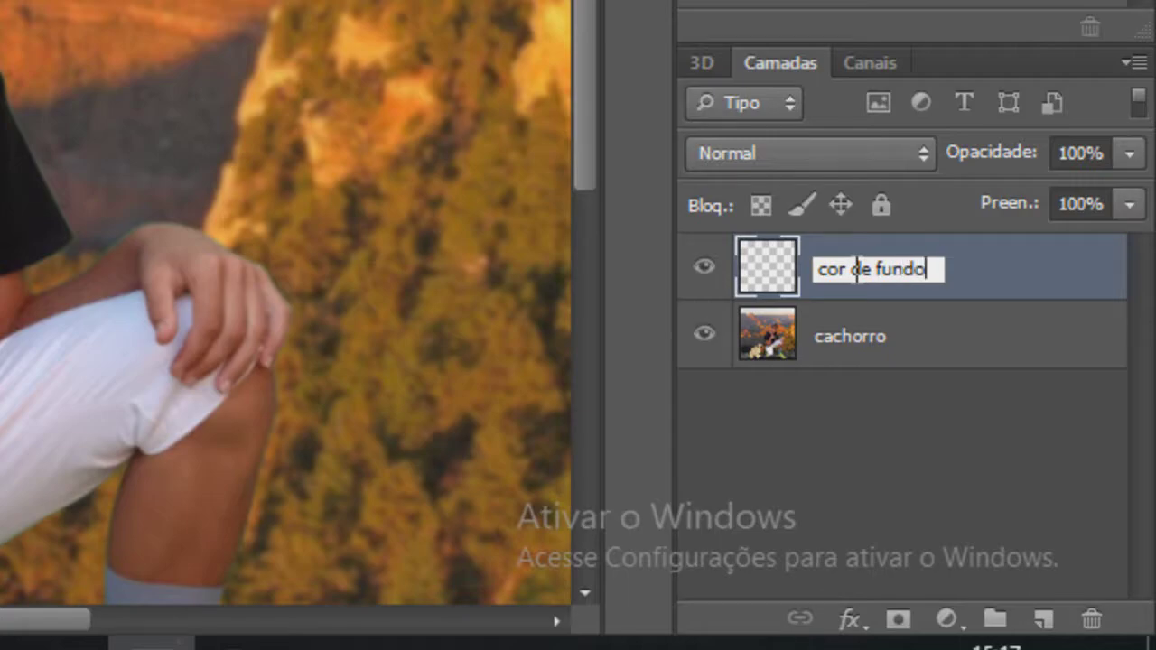
key("Return")
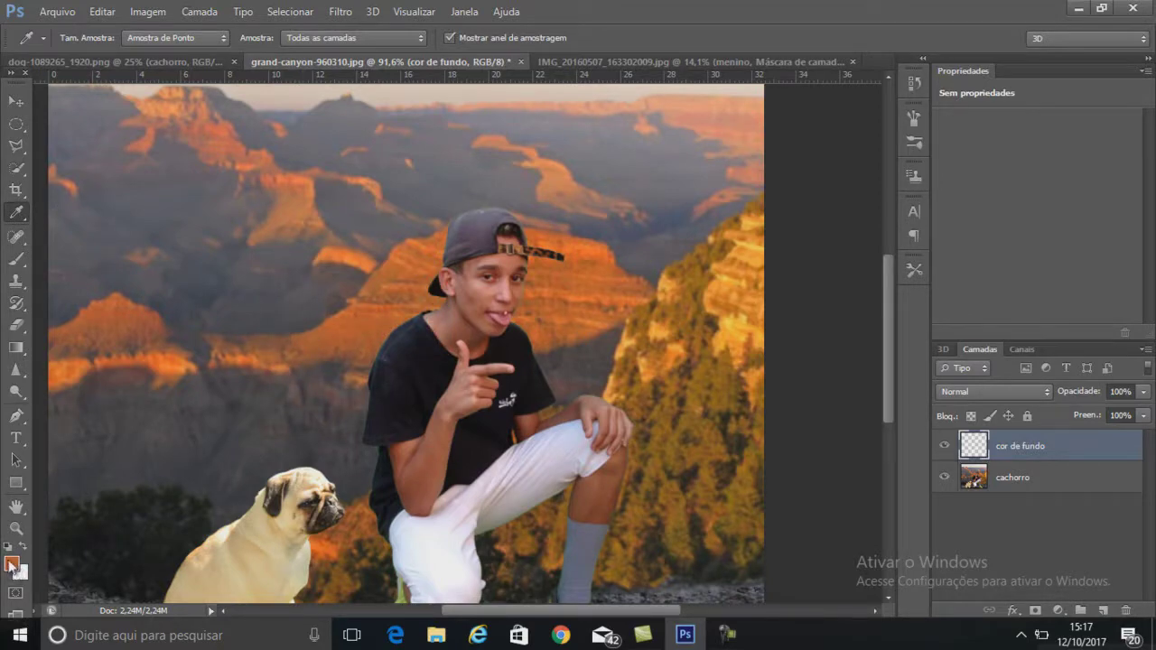
Step: Select the standard Brush tool (Ferramenta Pincel) from the toolbar
left_click(16, 262)
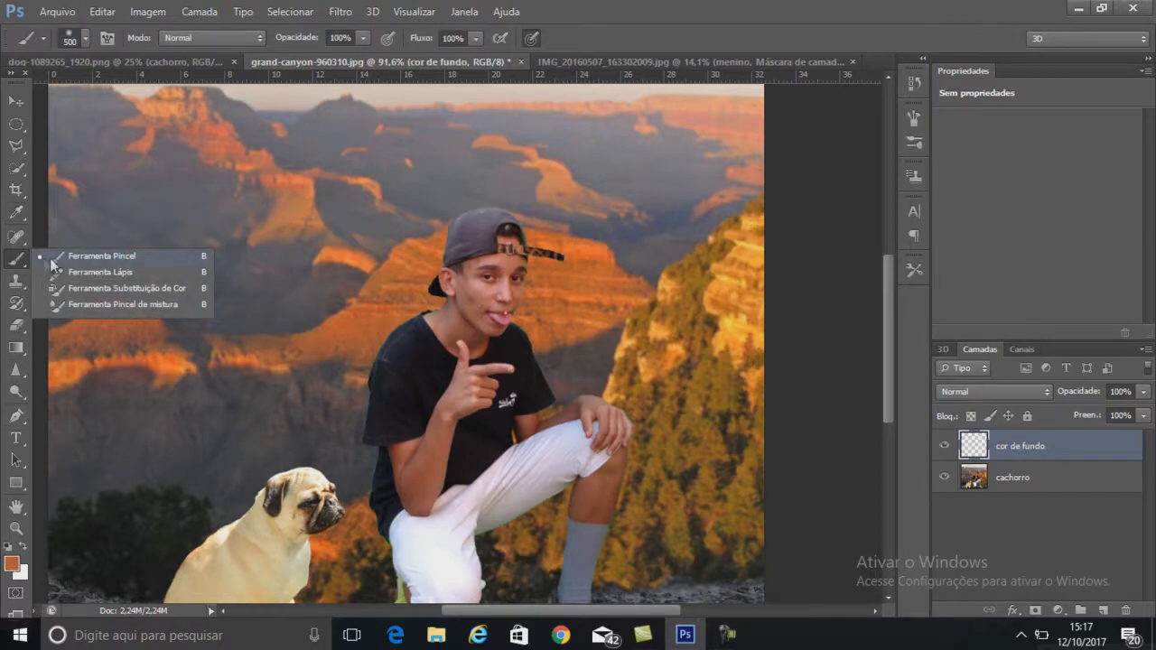
left_click(102, 256)
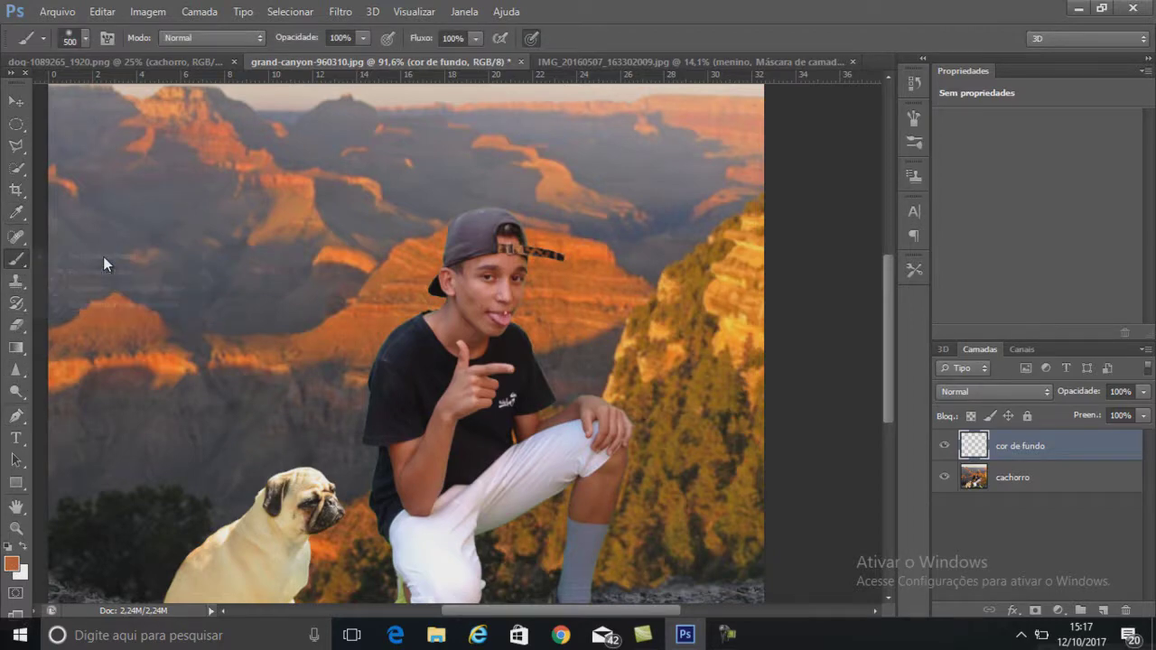
left_click(19, 264)
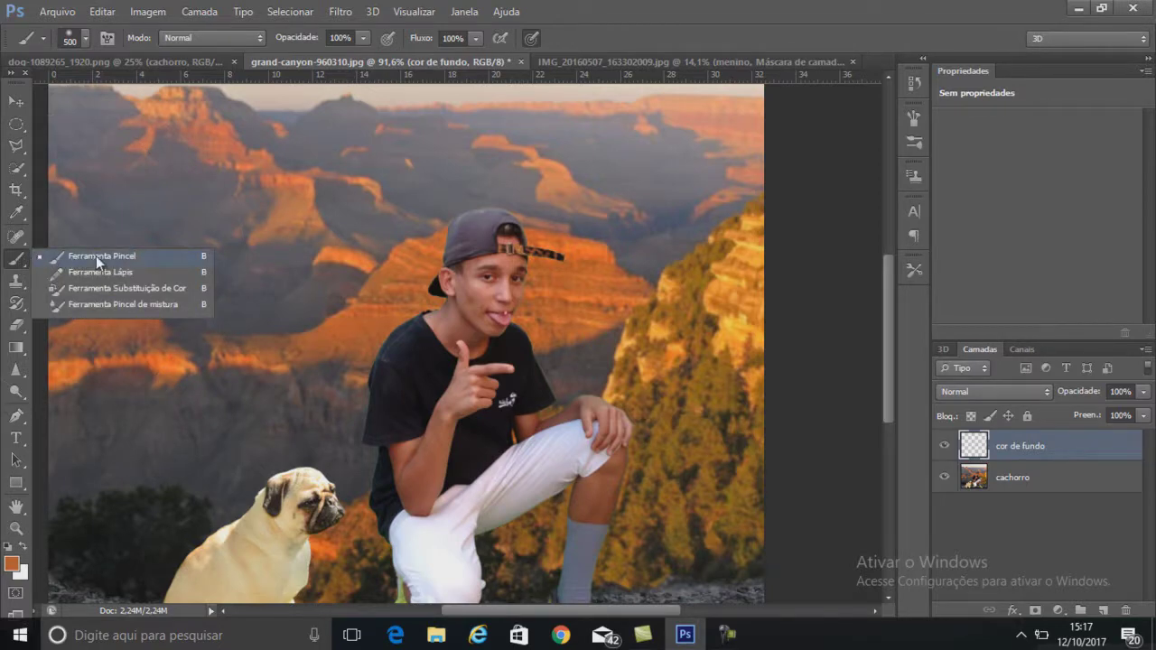
left_click(18, 267)
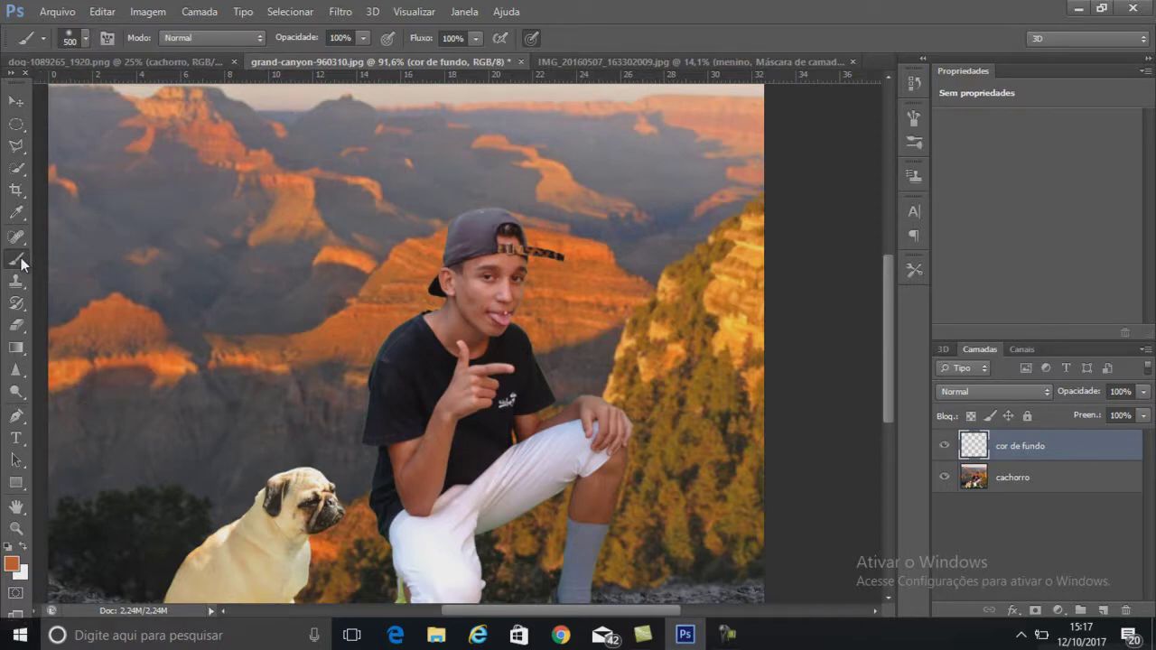
left_click(19, 261)
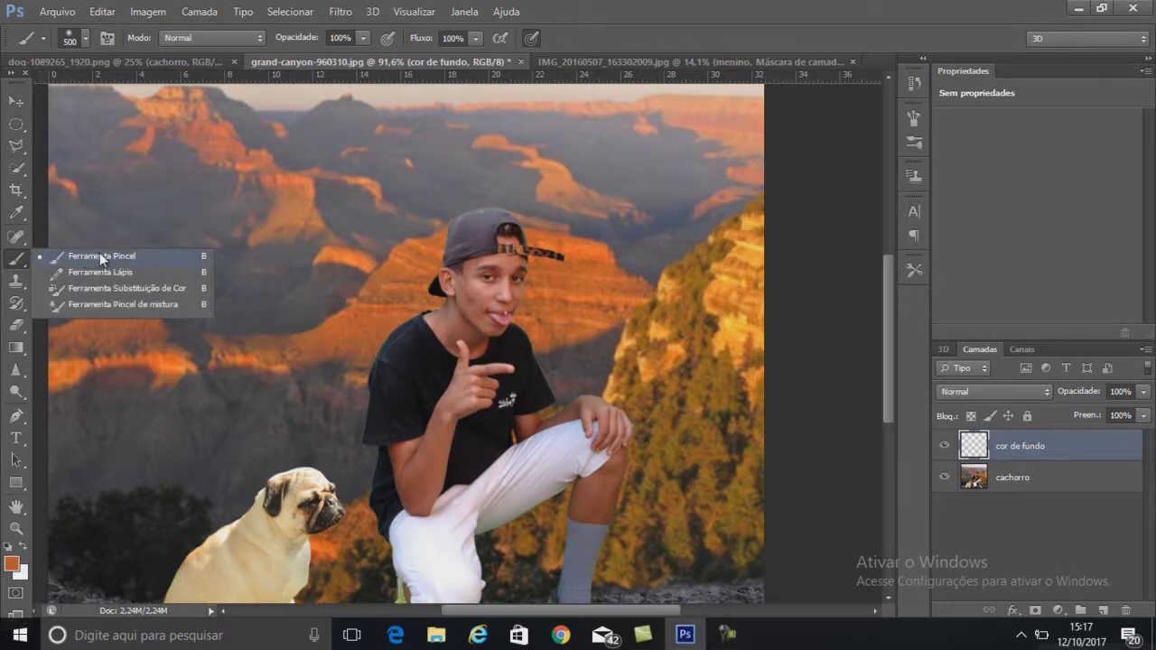
left_click(101, 257)
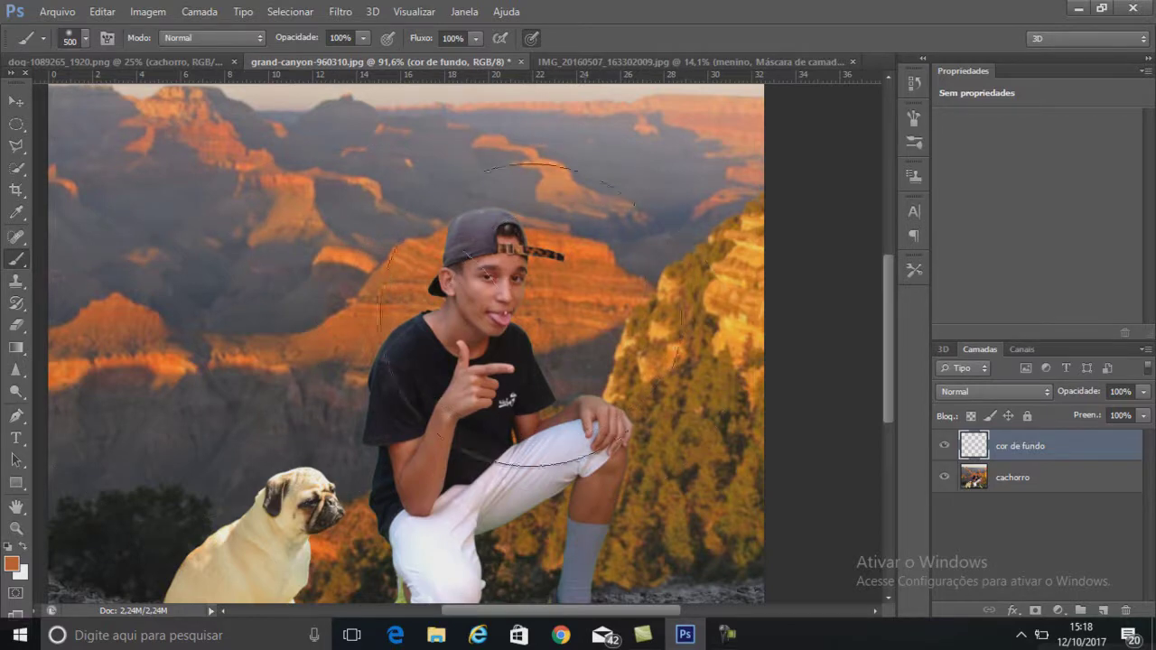
Step: Paint solid orange over the entire canvas on cor de fundo with a 500 px brush
scroll(335, 387, "down", 4)
mouse_move(298, 469)
left_mouse_down()
mouse_move(283, 431)
mouse_move(765, 428)
mouse_move(626, 413)
mouse_move(421, 361)
mouse_move(697, 213)
mouse_move(413, 162)
left_mouse_up()
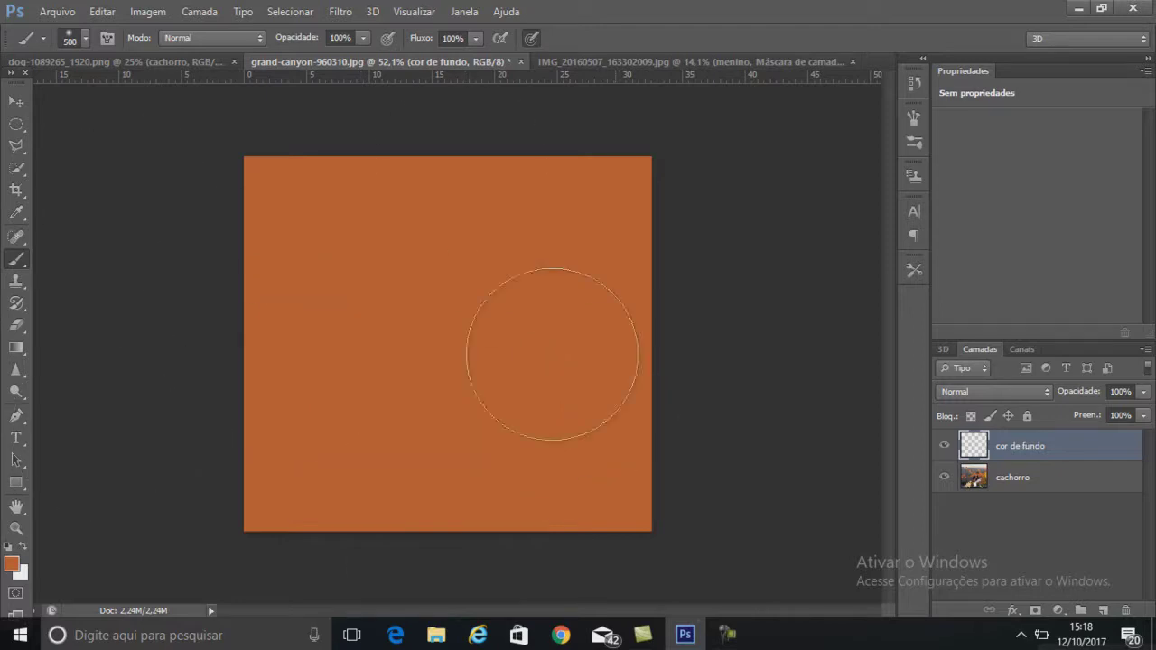
scroll(446, 469, "up", 4)
scroll(424, 466, "down", 1)
scroll(446, 469, "down", 1)
scroll(425, 466, "up", 1)
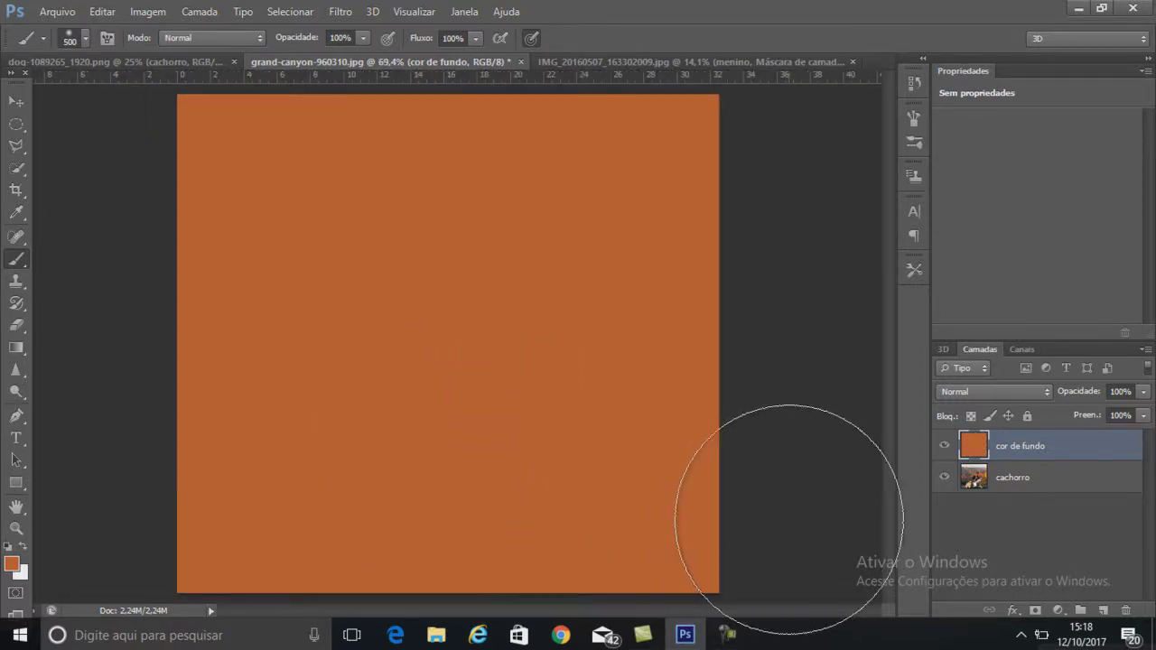
Step: Set the cor de fundo layer's blend mode to Luminosidade
left_click(999, 391)
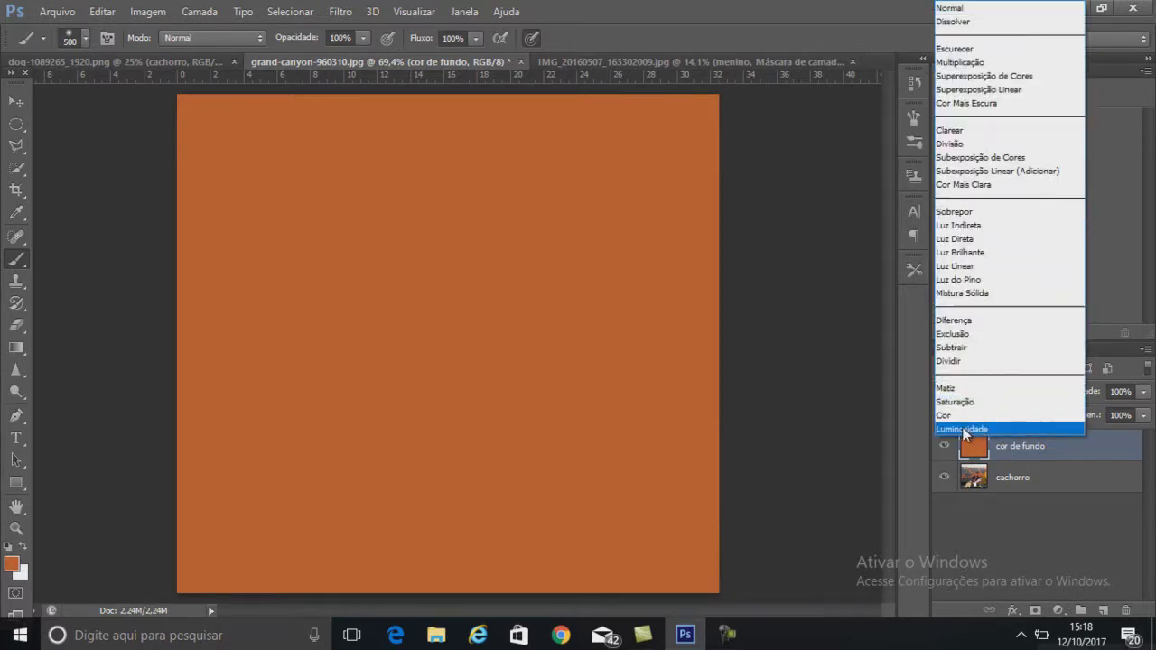
left_click(964, 429)
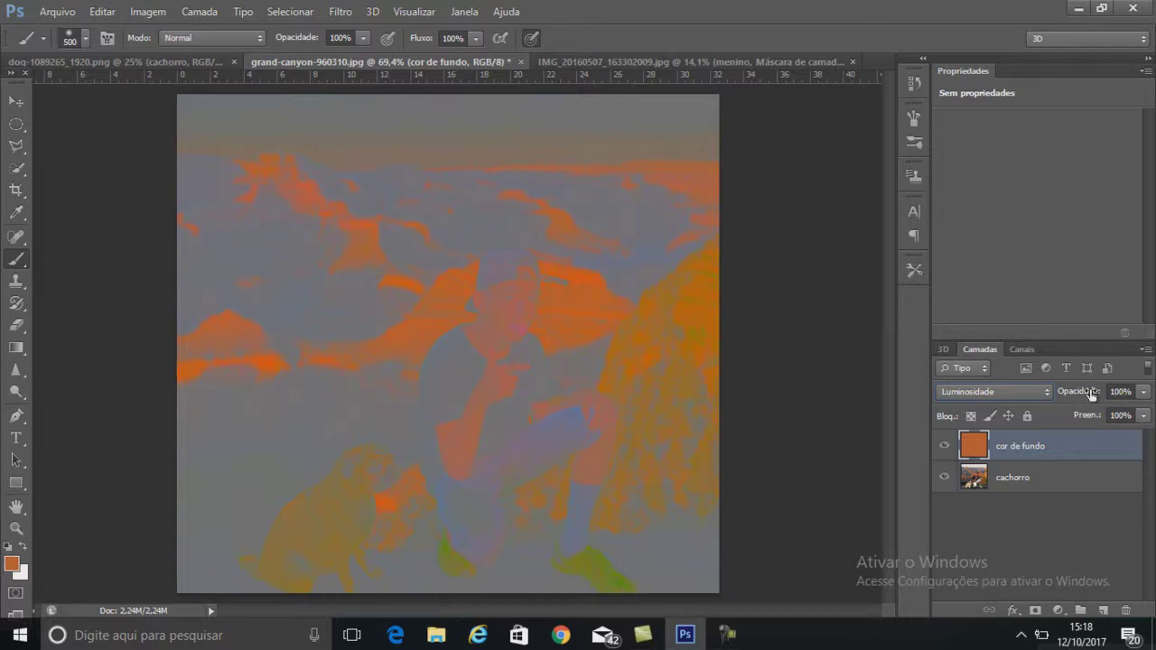
Step: Reset the cor de fundo layer to 100% opacity, switch it to Cor, and lower opacity to 55%
mouse_move(1091, 394)
left_mouse_down()
mouse_move(1044, 398)
mouse_move(1074, 386)
left_mouse_up()
type("100")
key("Return")
left_click(970, 395)
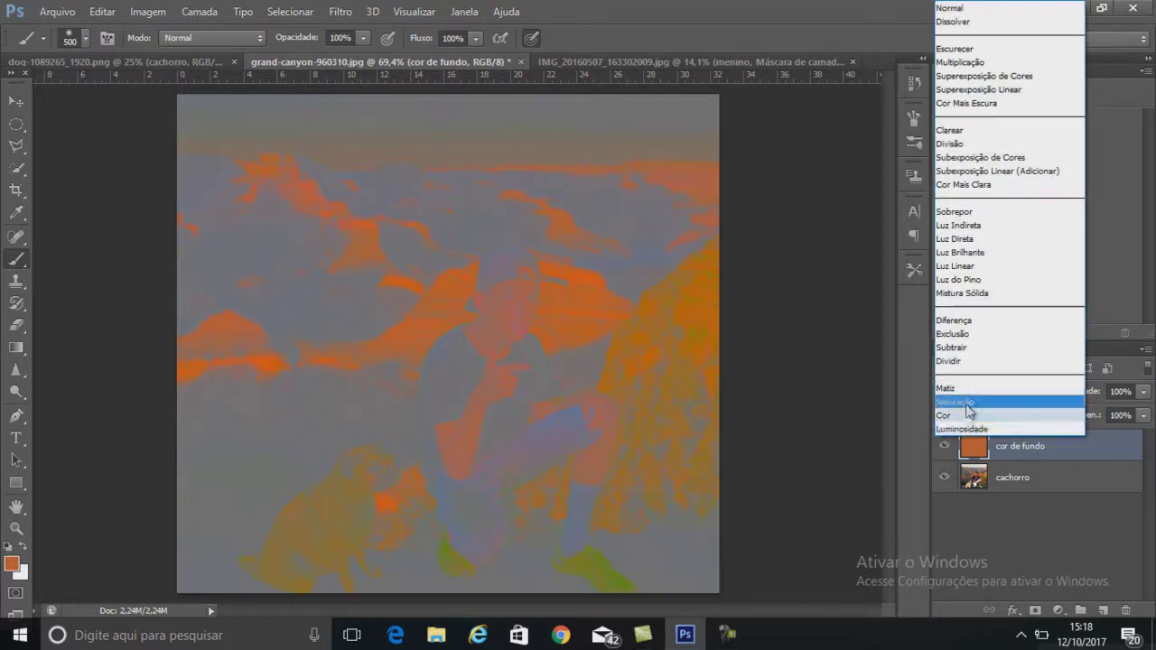
left_click(947, 415)
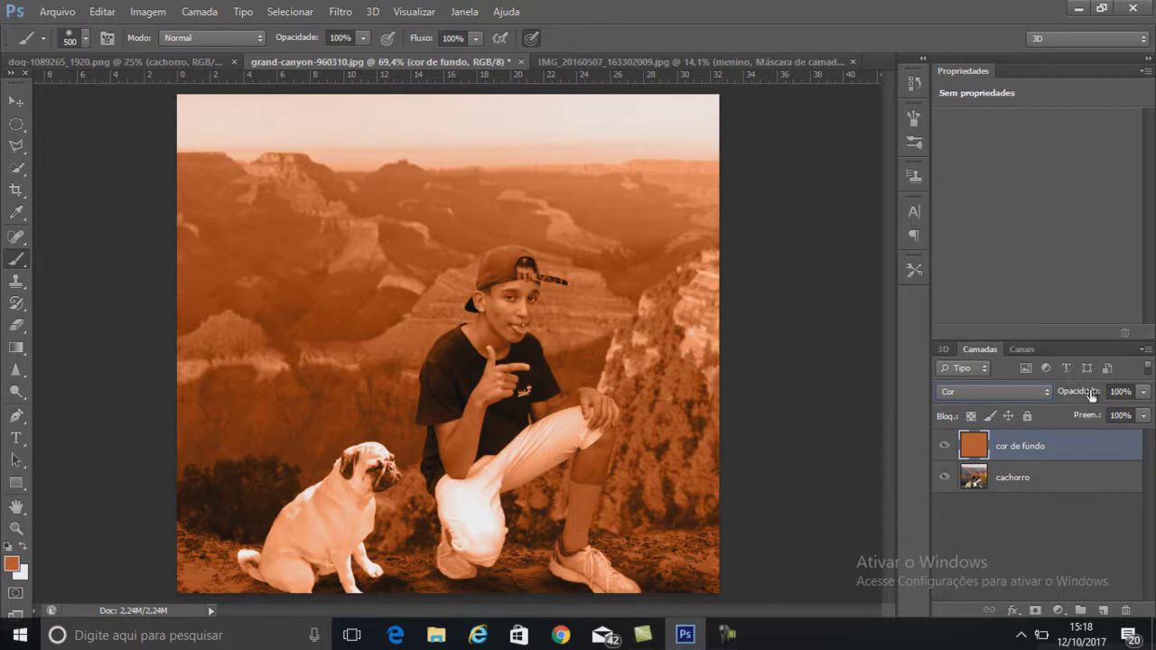
left_click_drag(1090, 394, 1077, 398)
left_click_drag(1051, 393, 1006, 439)
Step: Try the Luz Brilhante, Luz Direta, Sobrepor and Divisão blend modes on the orange layer
left_click(1006, 391)
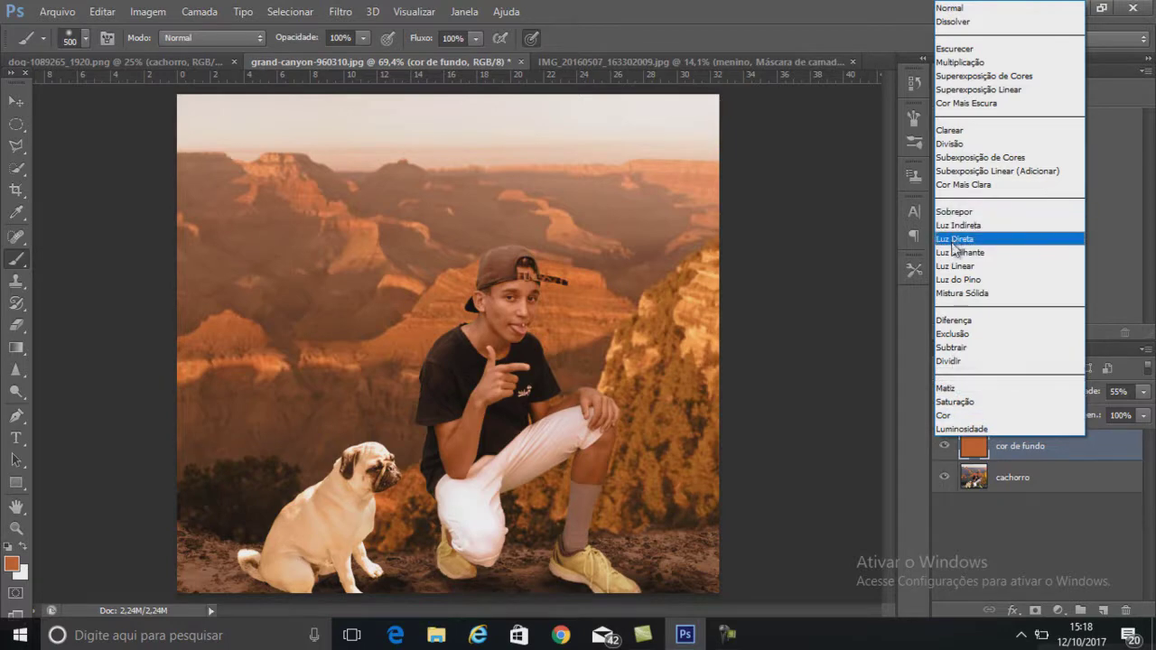
left_click(957, 252)
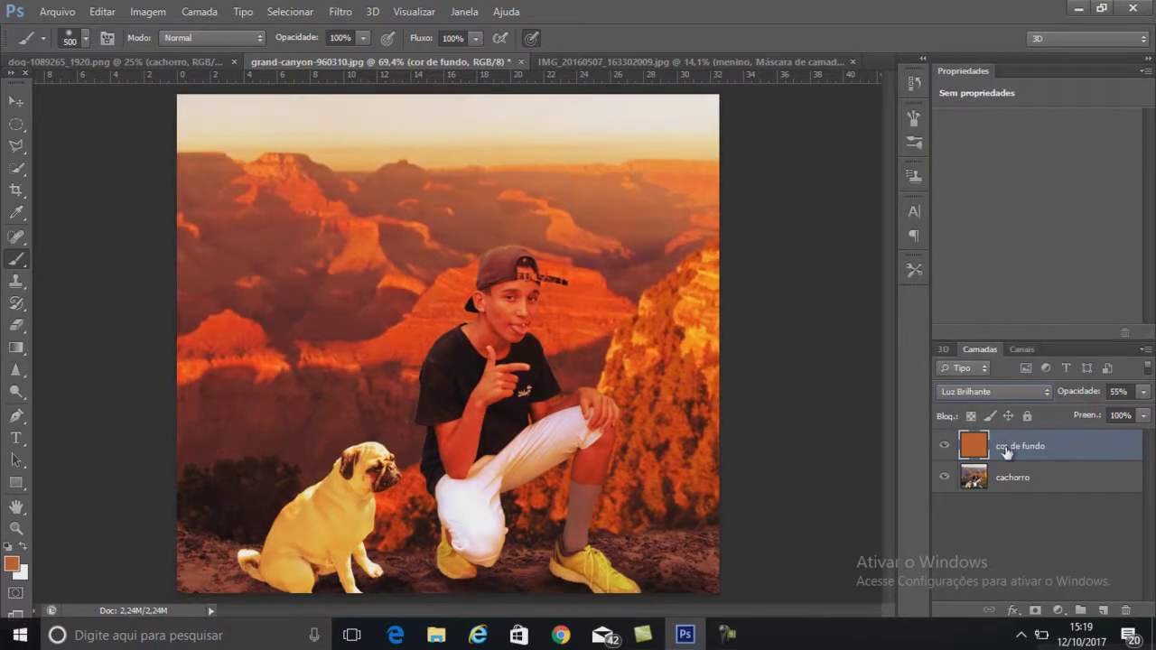
left_click(1011, 390)
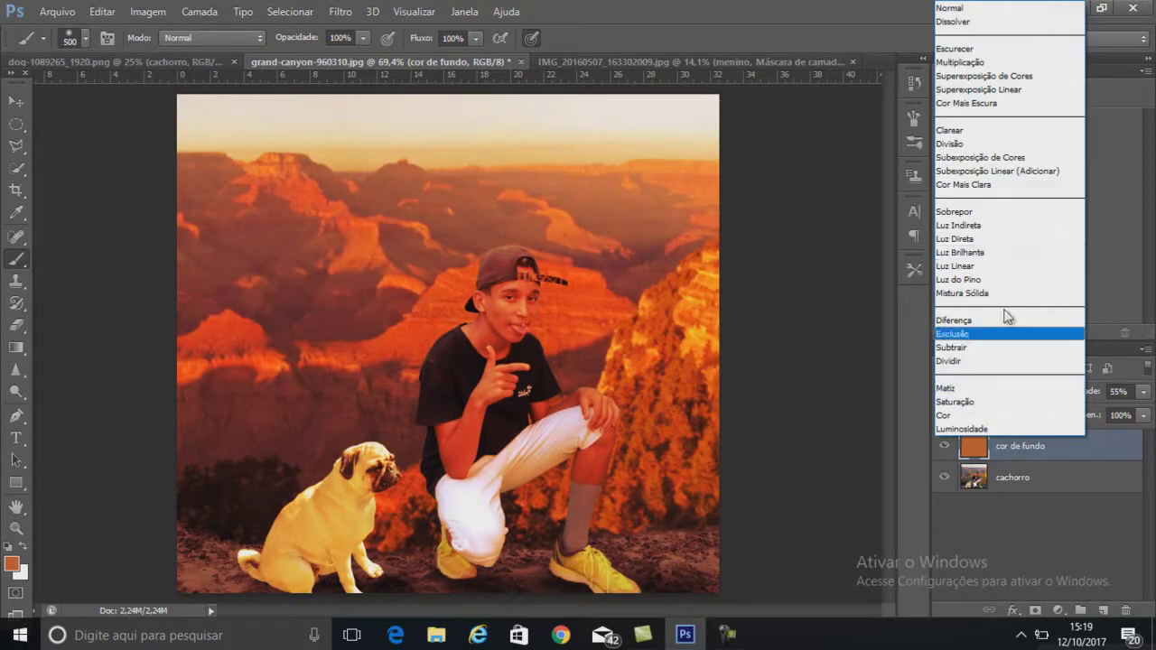
left_click(978, 236)
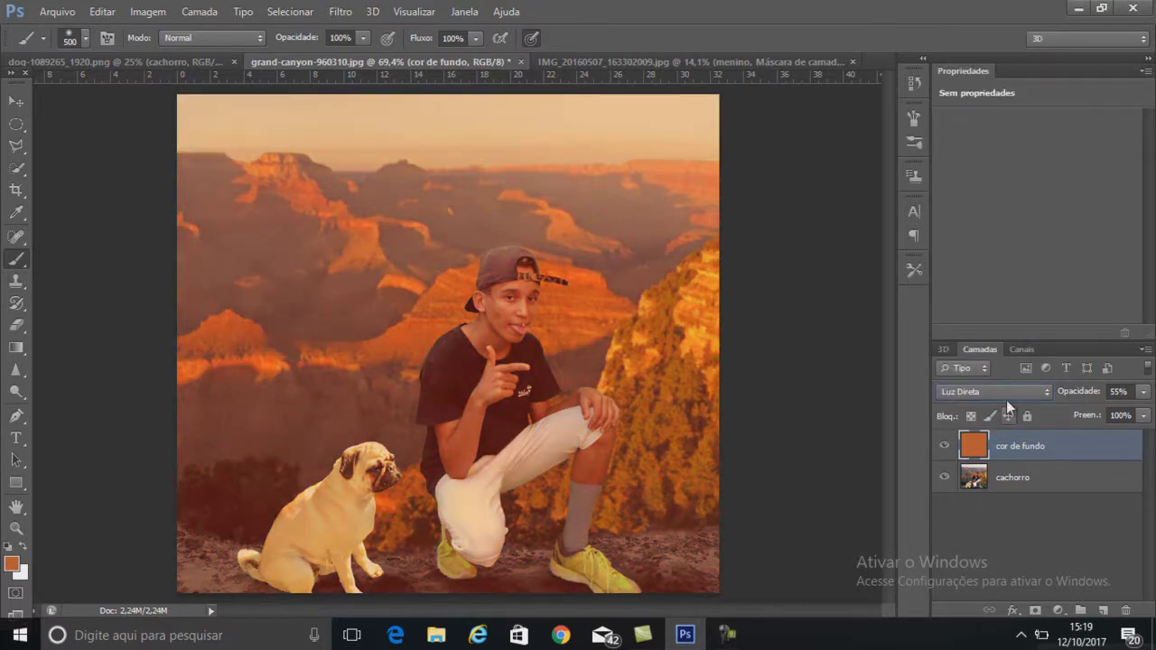
left_click(999, 390)
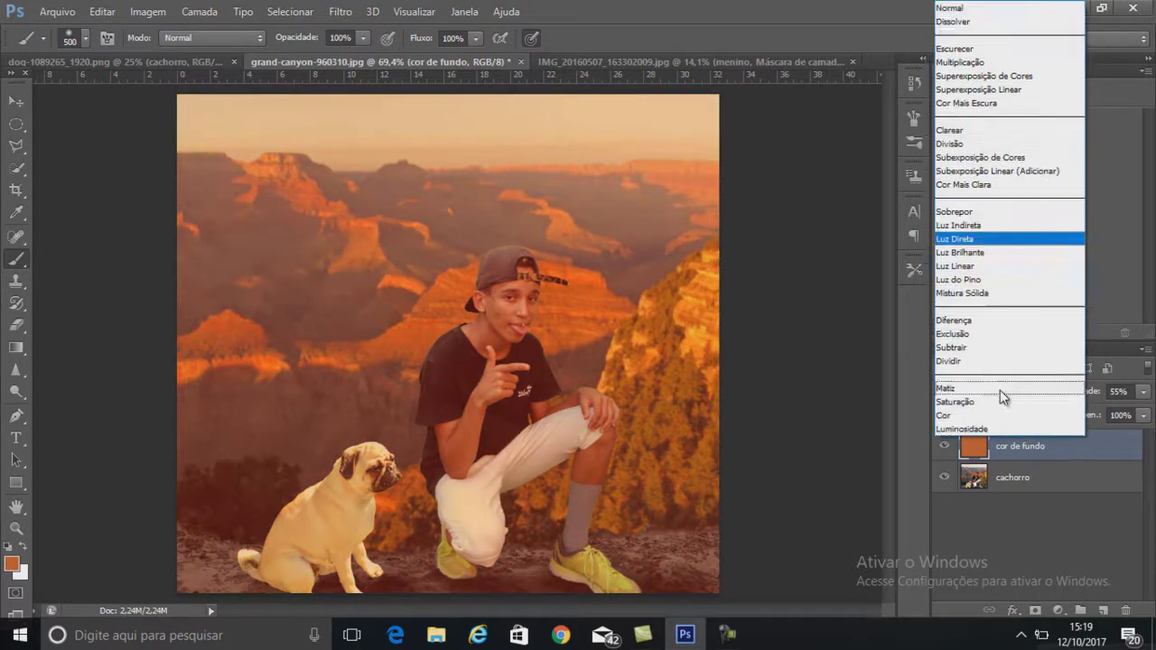
left_click(975, 211)
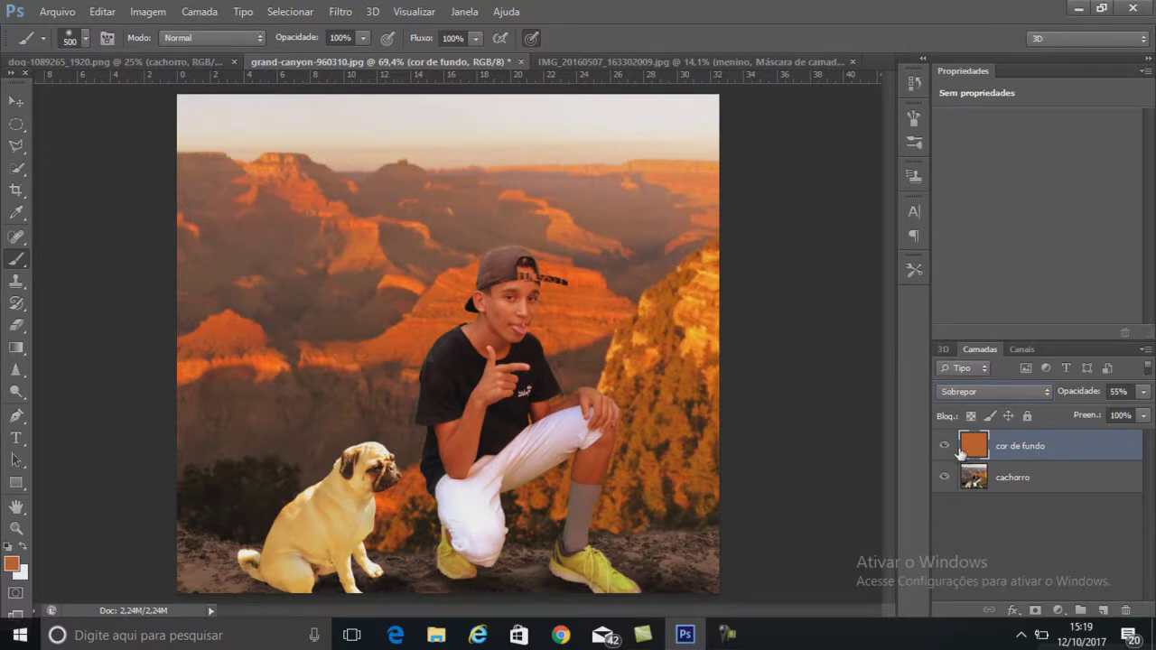
left_click(983, 395)
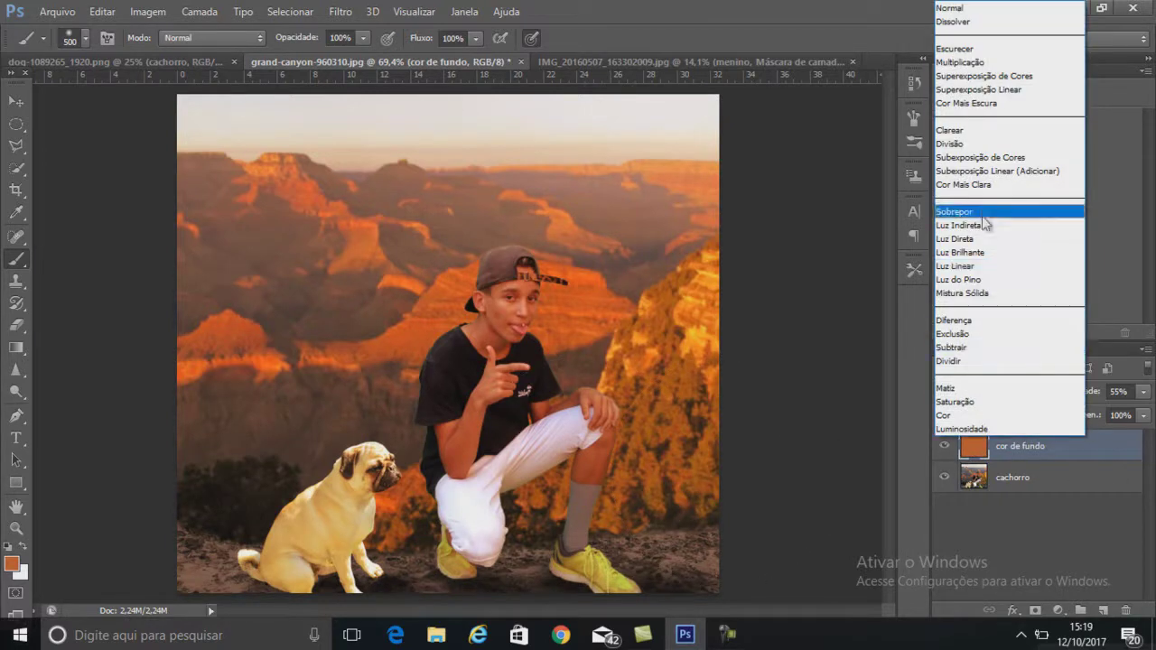
left_click(953, 144)
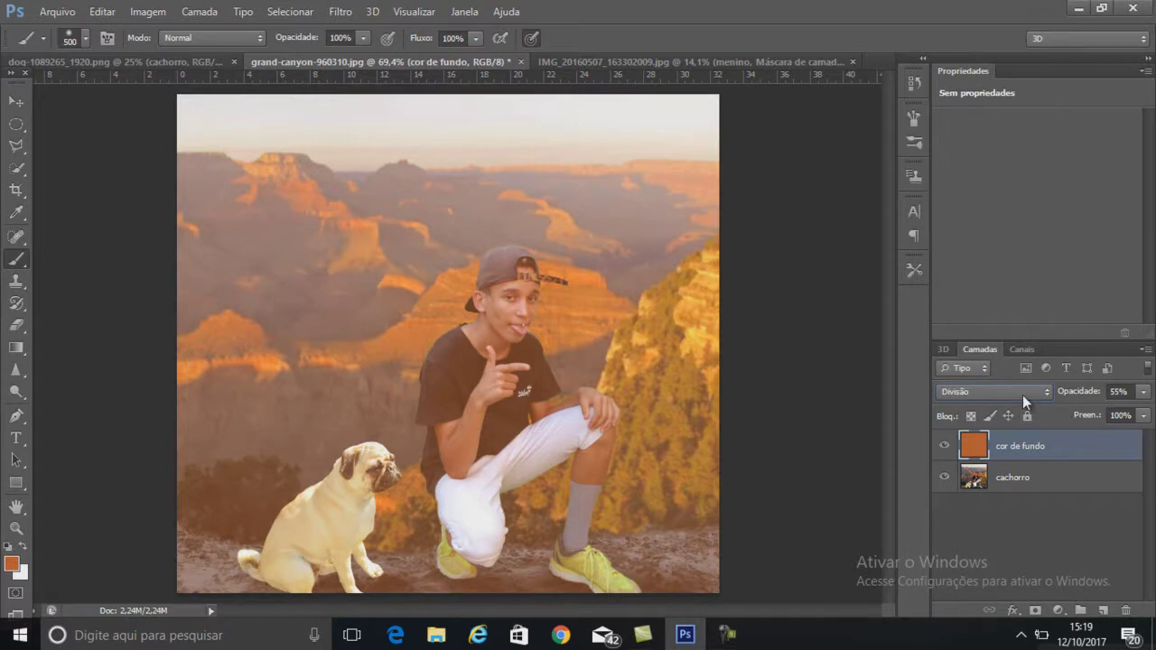
Step: Try Cor Mais Escura, then settle on Cor and nudge the opacity up to 64%
left_click(1023, 395)
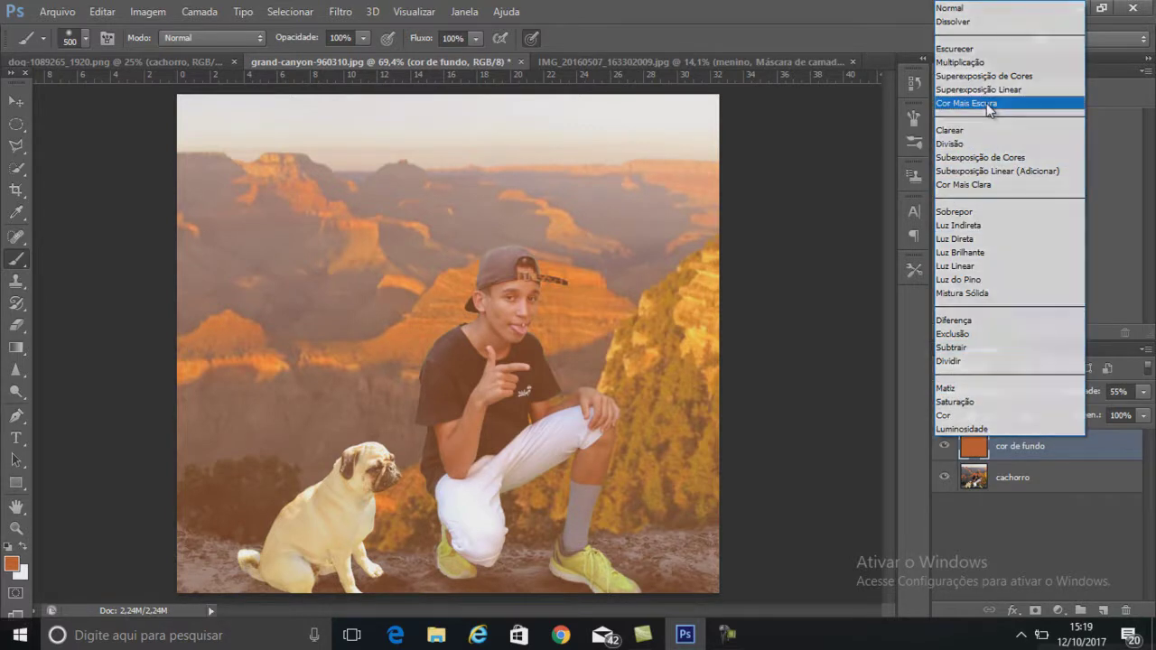
left_click(989, 105)
left_click(993, 392)
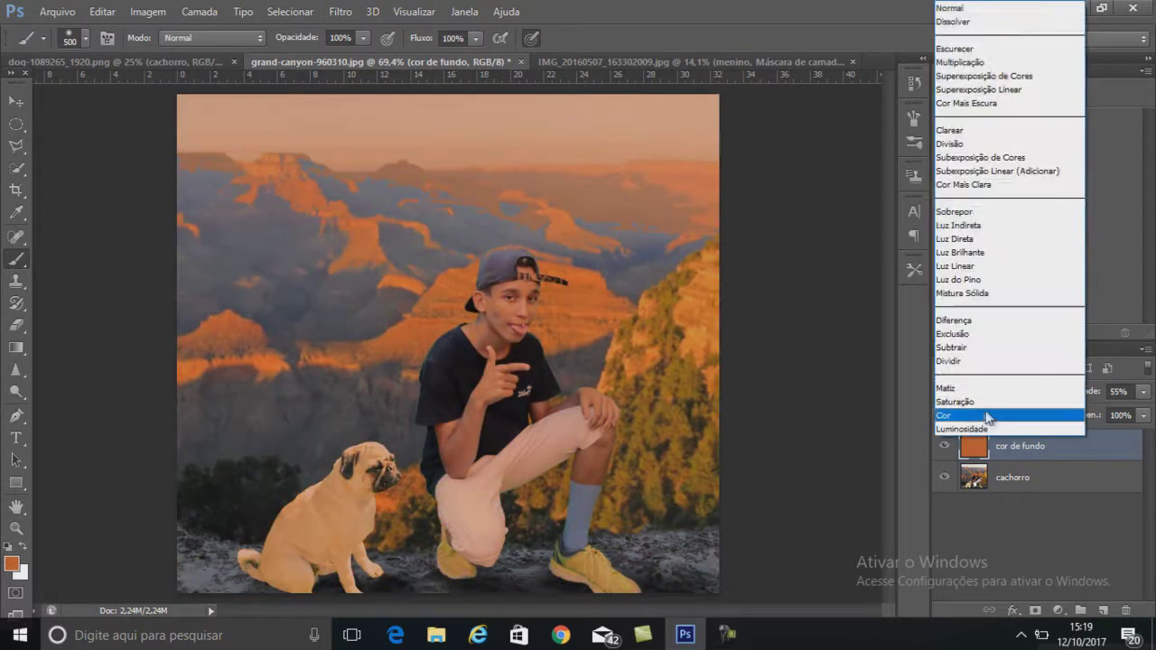
left_click(980, 416)
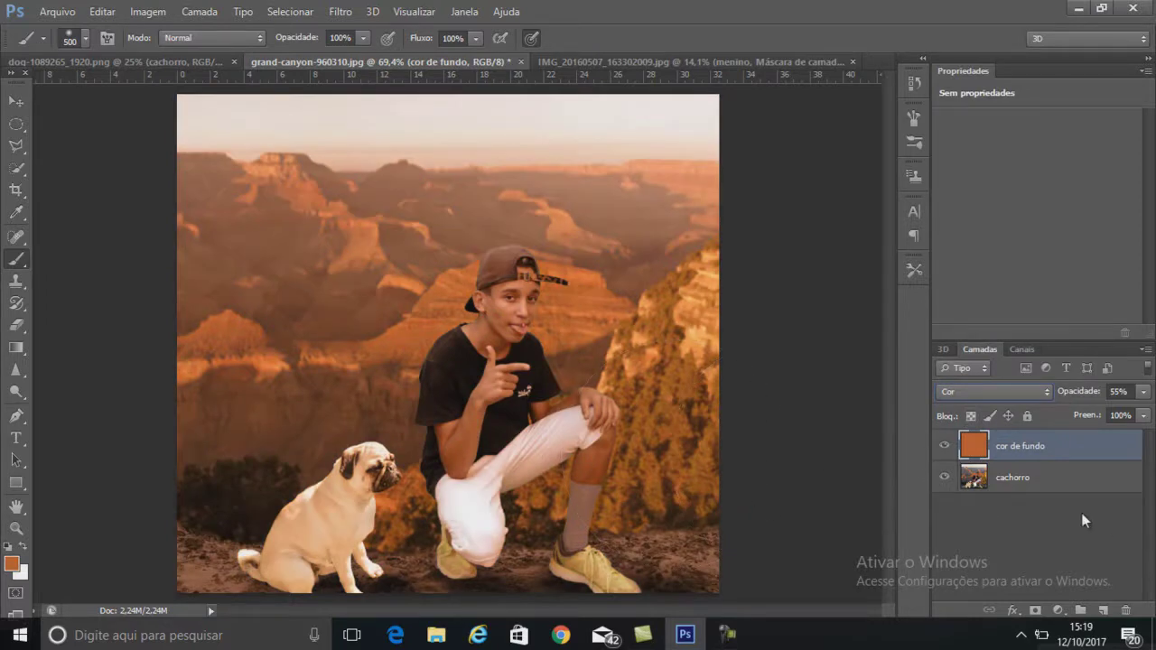
left_click_drag(1074, 391, 1078, 393)
Step: Select the Move tool and scroll around the tinted canyon composite
left_click(16, 102)
scroll(446, 461, "down", 2)
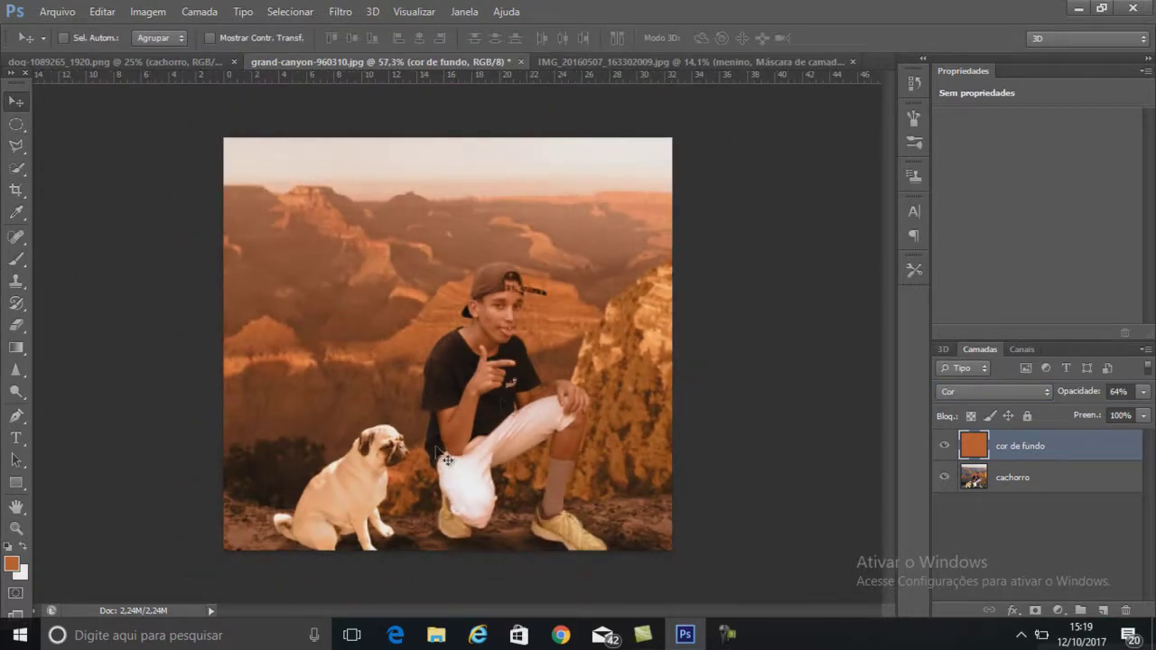
scroll(362, 519, "up", 1)
scroll(406, 505, "up", 1)
scroll(451, 524, "up", 2)
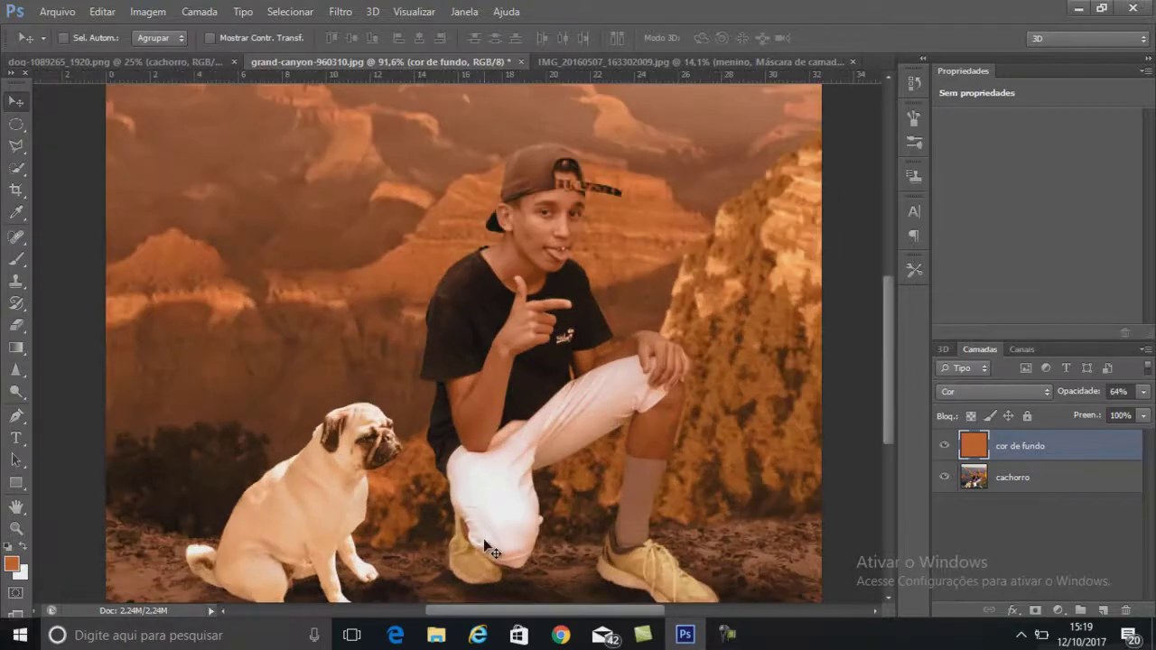
scroll(483, 538, "up", 1)
scroll(492, 566, "up", 1)
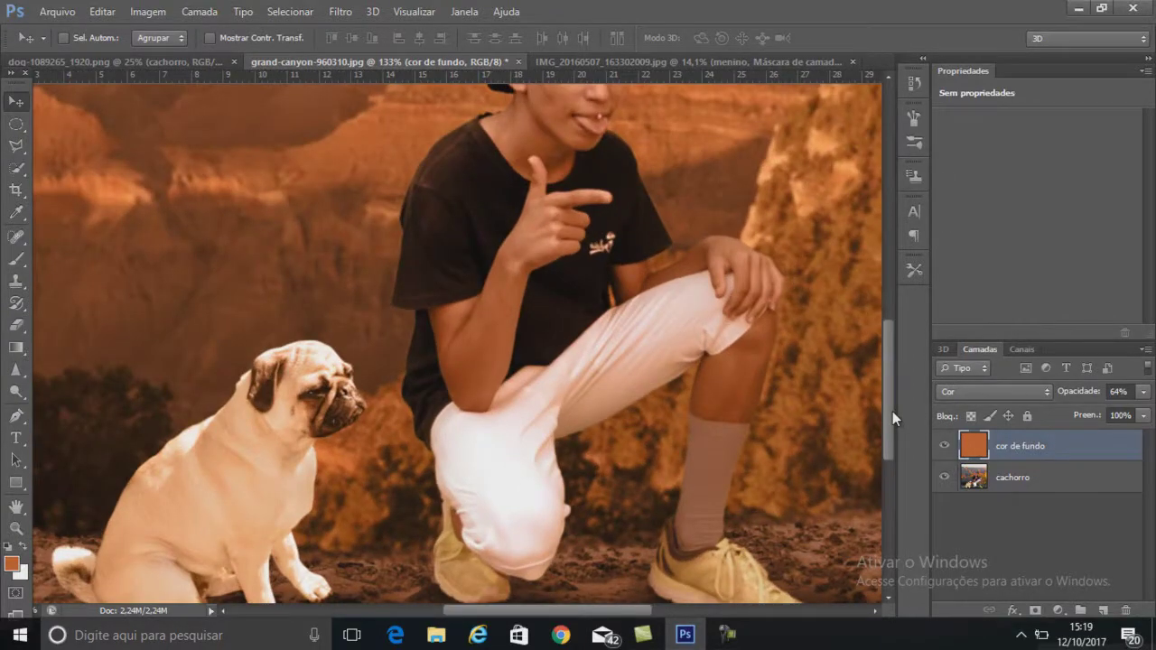
left_click_drag(892, 417, 892, 474)
scroll(379, 456, "up", 2)
scroll(379, 451, "down", 2)
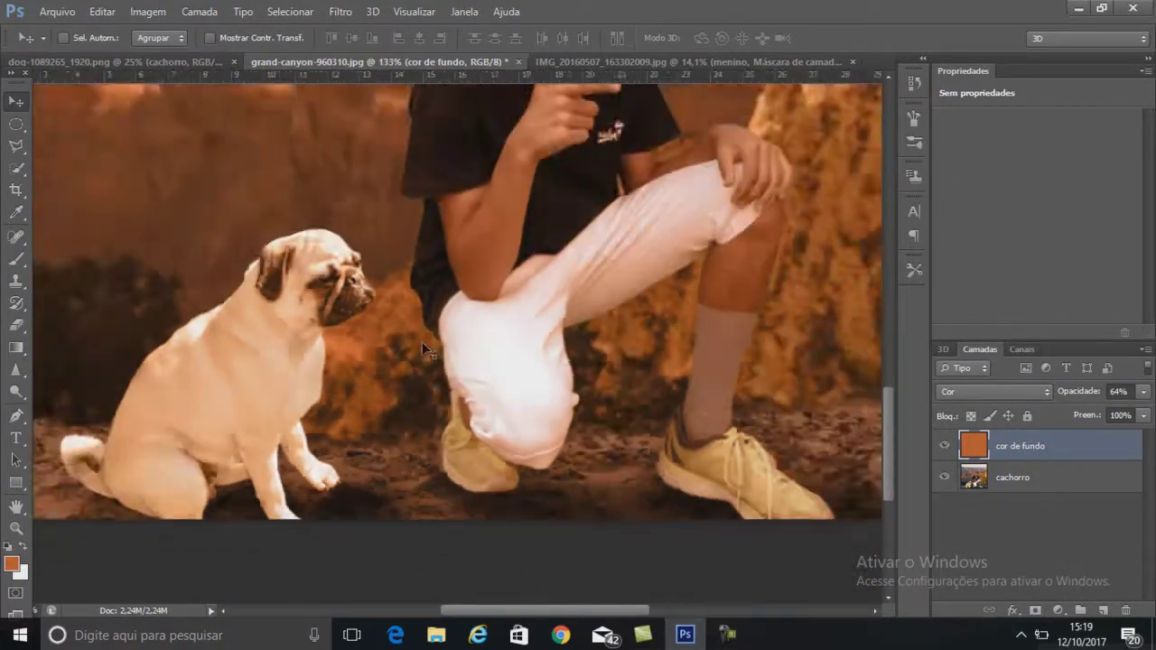
scroll(421, 341, "down", 2)
scroll(420, 329, "down", 2)
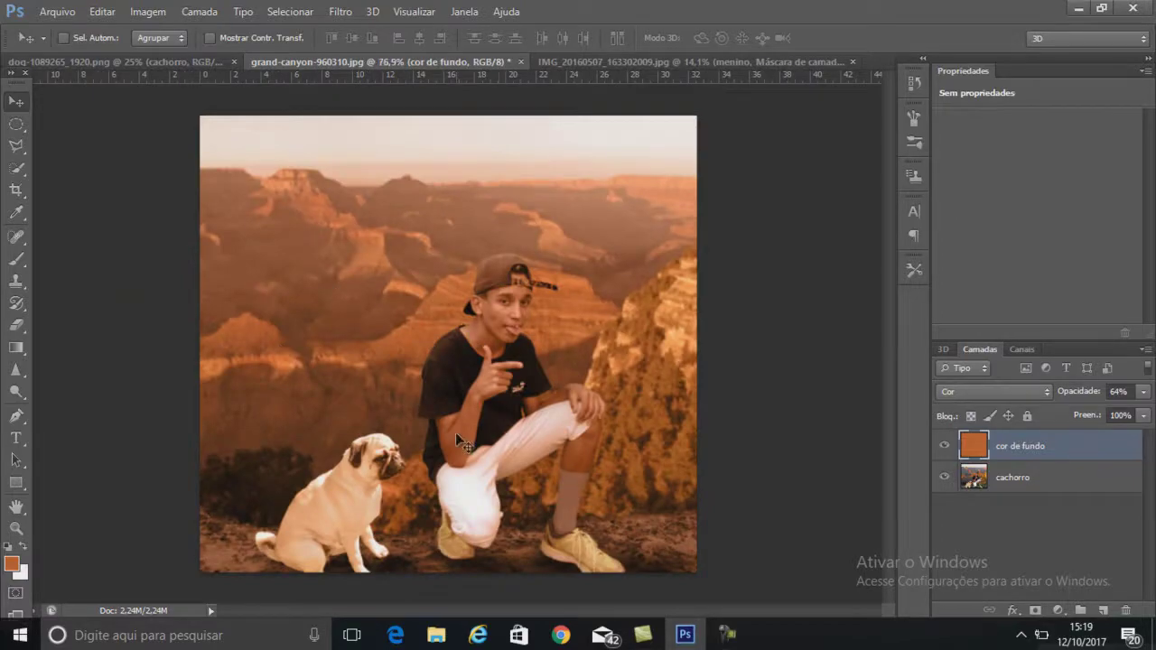
scroll(455, 431, "up", 4)
scroll(446, 433, "up", 2)
scroll(449, 432, "down", 3)
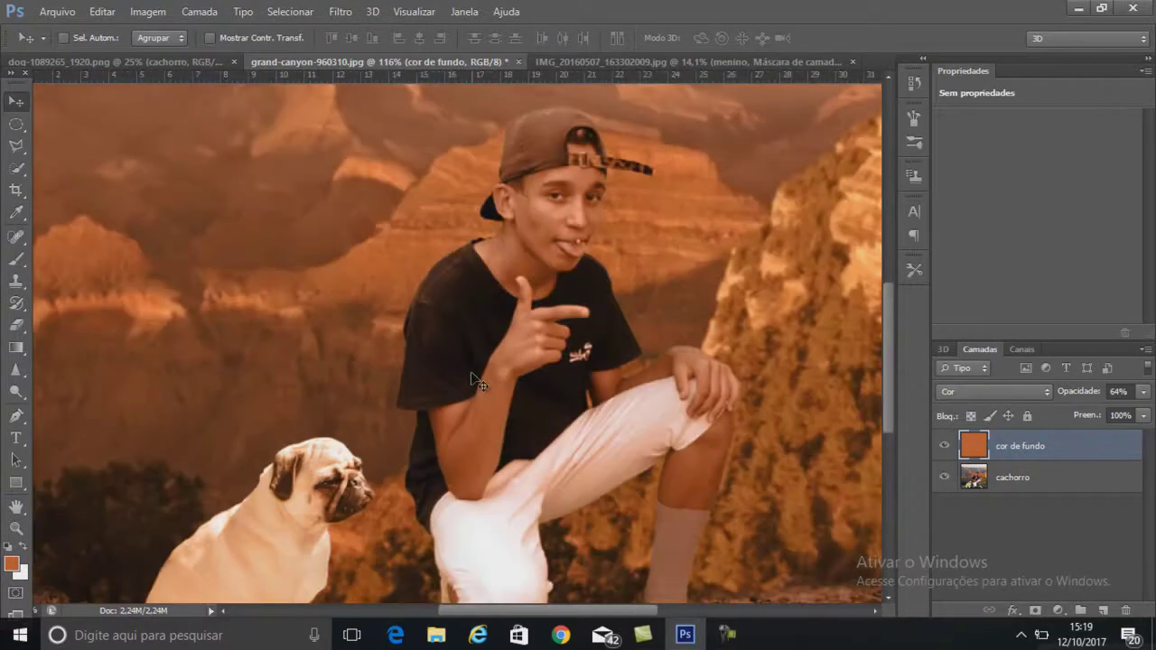
scroll(460, 420, "down", 2)
scroll(474, 404, "down", 2)
scroll(450, 405, "up", 2)
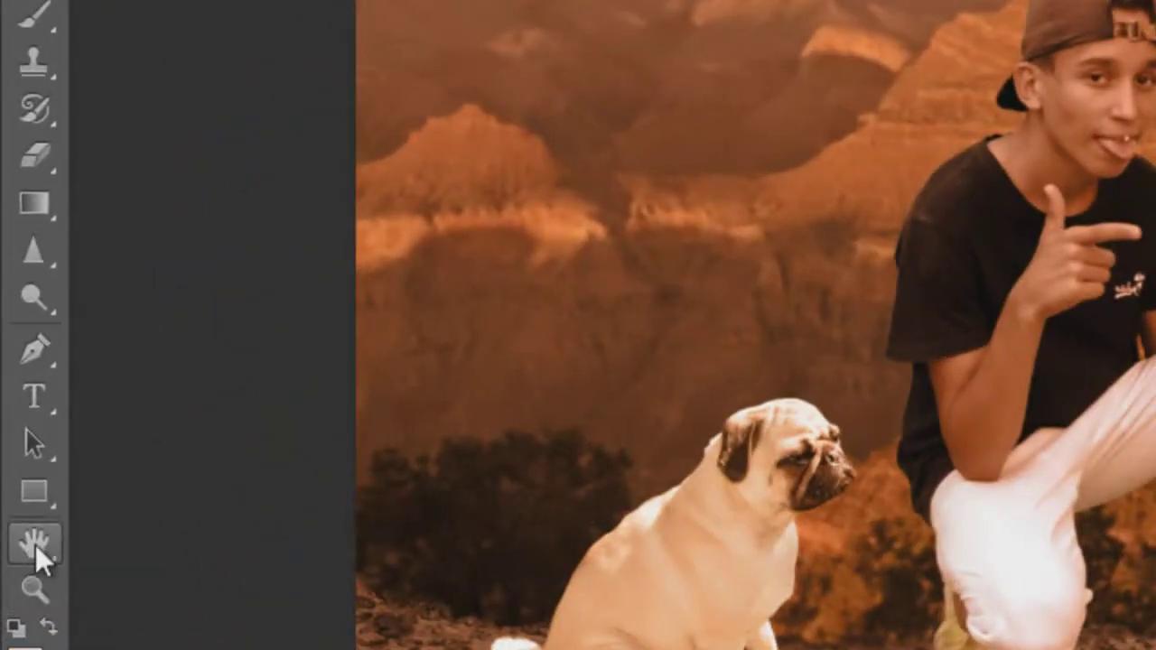
Step: Zoom in on the canyon detail with the Zoom tool, then back out
left_click(33, 589)
left_click_drag(699, 116, 741, 147)
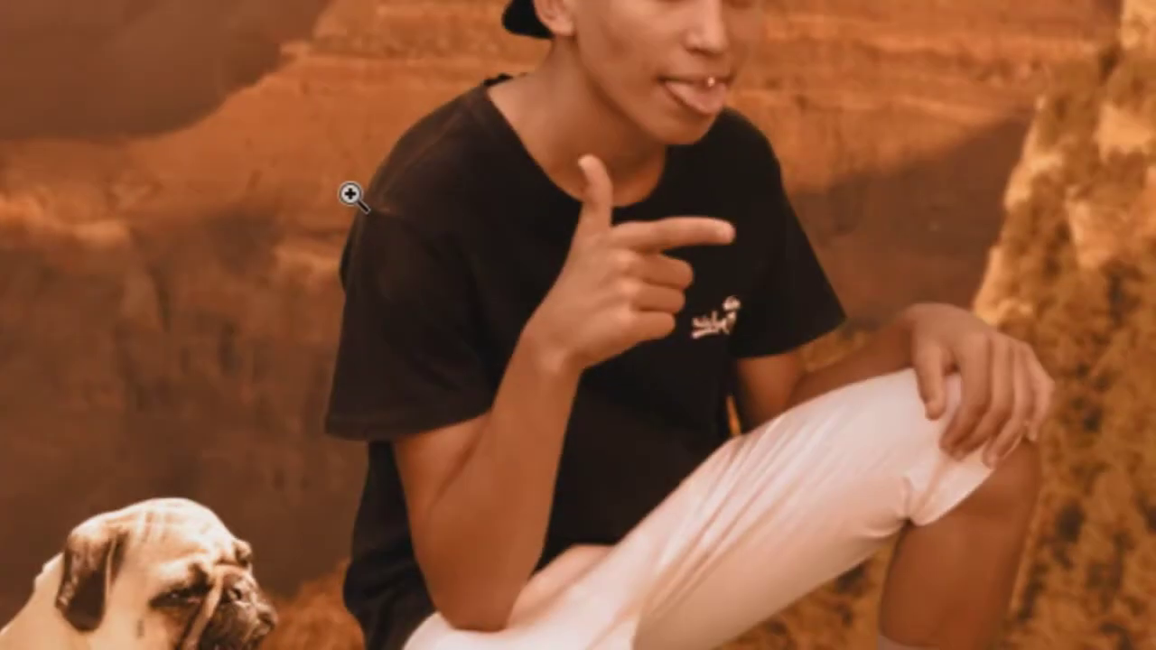
left_click_drag(351, 196, 295, 215)
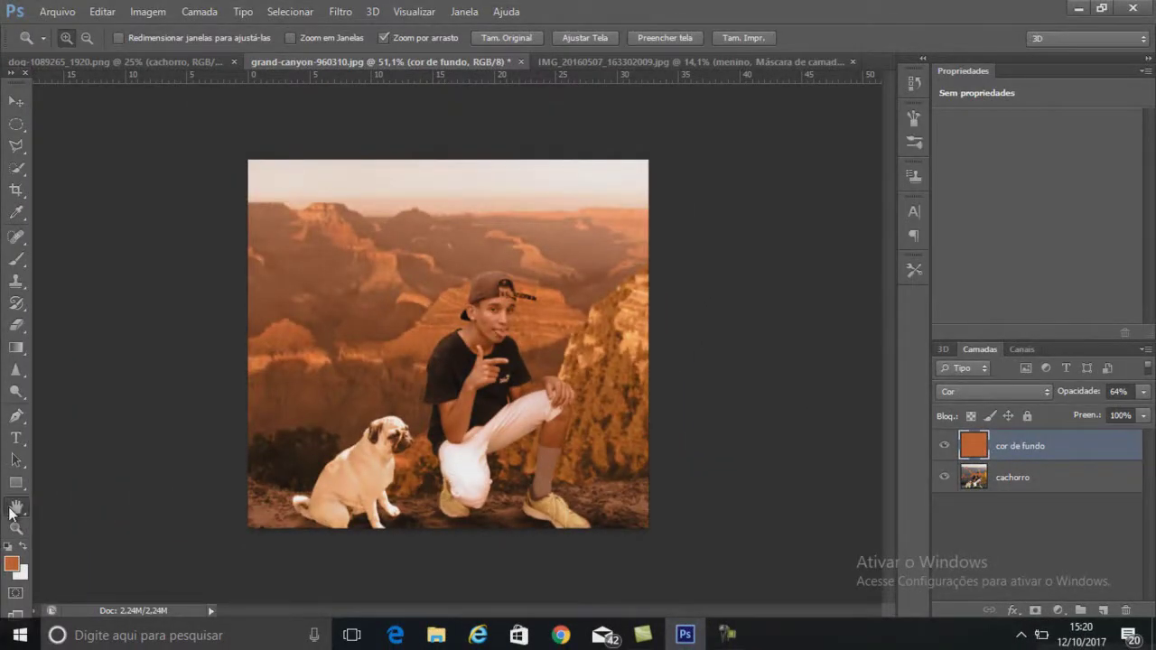
Step: Enlarge and pan the view around the boy's torso and face
left_click(13, 509)
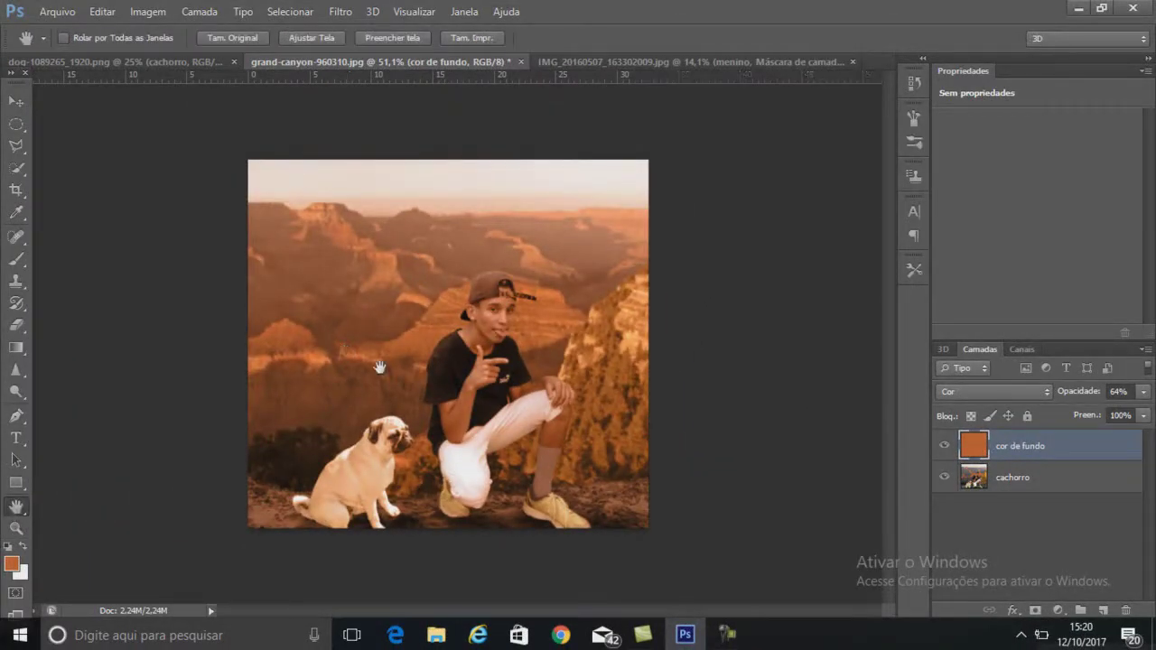
scroll(506, 370, "up", 5)
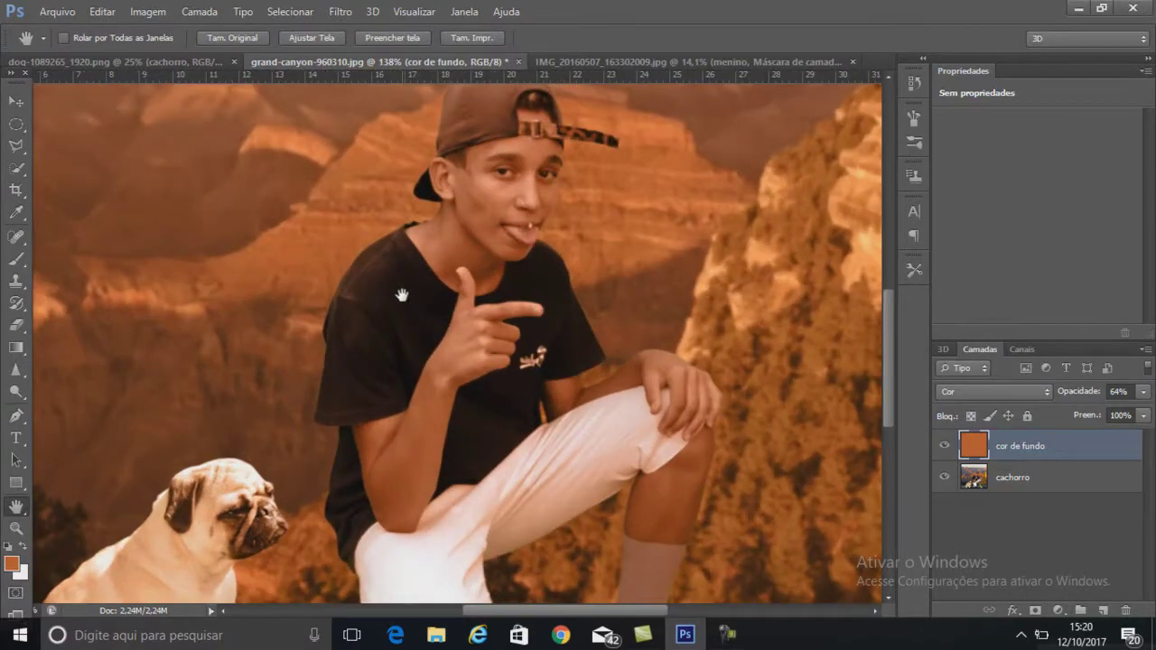
scroll(541, 316, "up", 1)
mouse_move(668, 163)
left_mouse_down()
mouse_move(828, 205)
mouse_move(484, 479)
mouse_move(412, 294)
left_mouse_up()
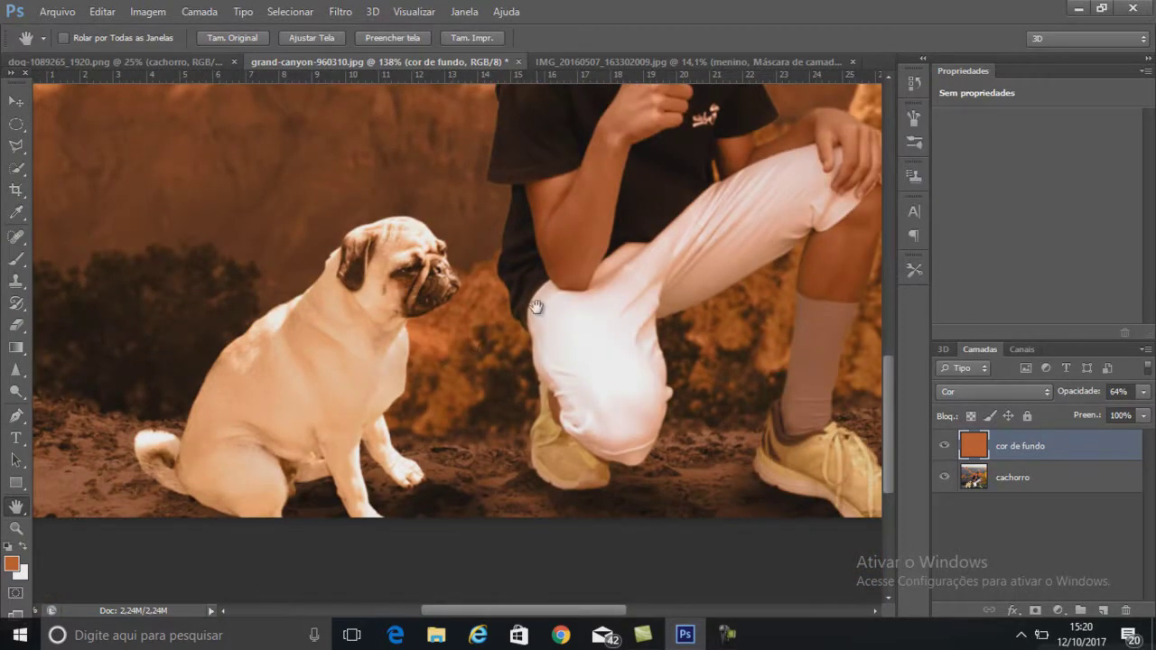
left_click_drag(652, 319, 591, 369)
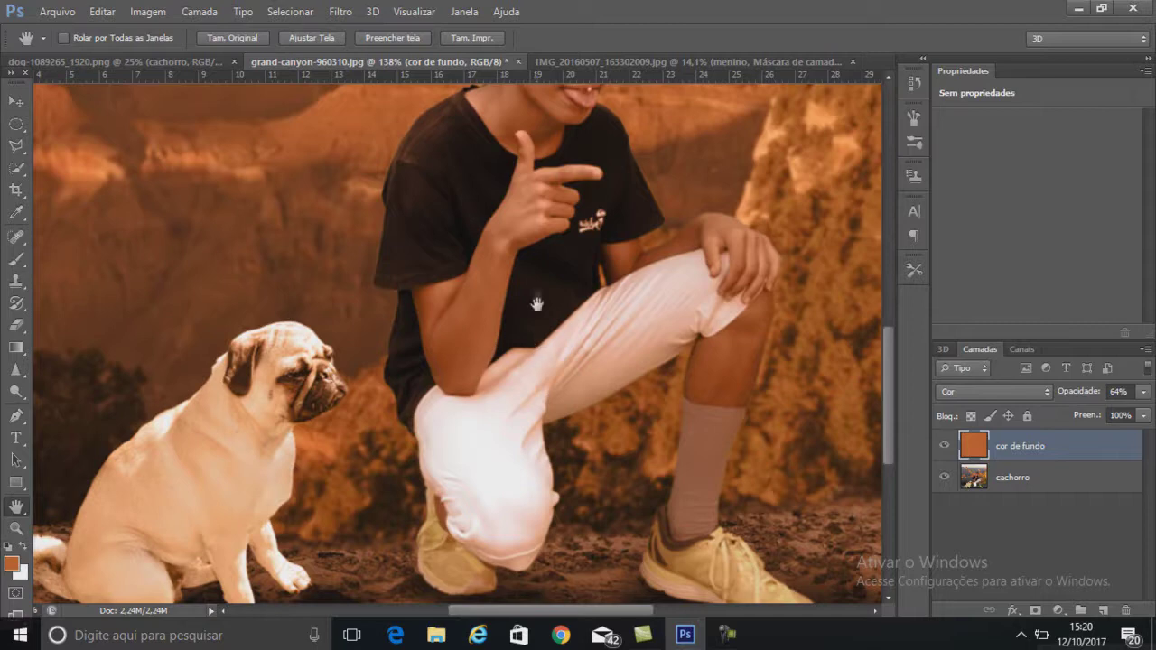
left_click_drag(534, 344, 539, 412)
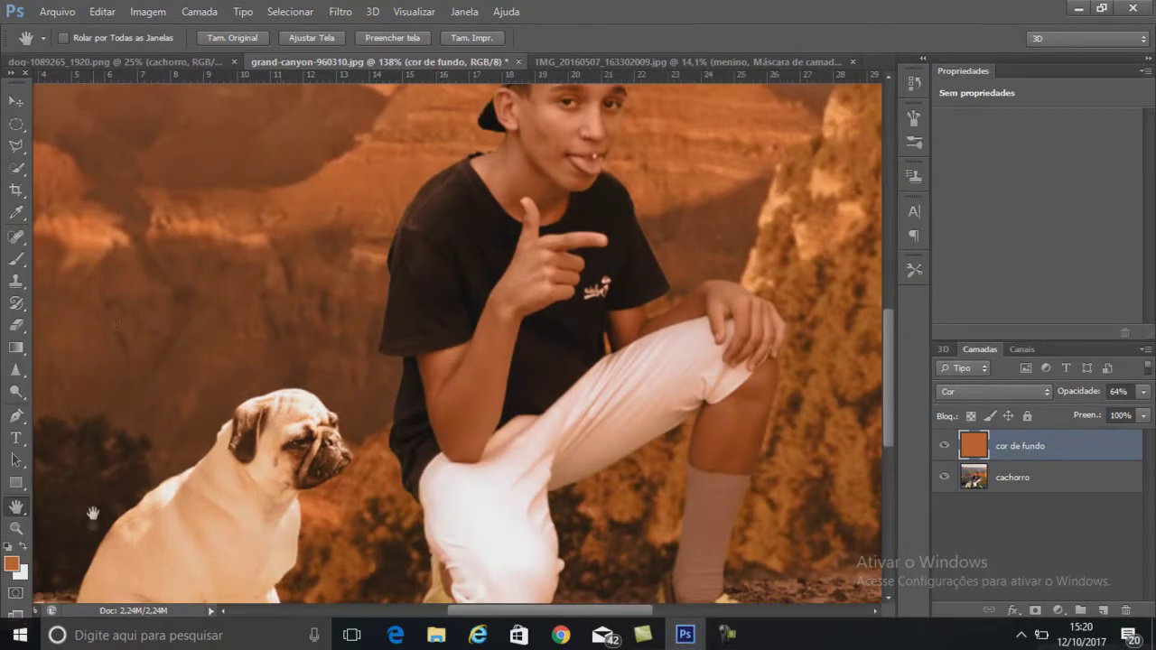
Step: Return to the Move tool and open the Arquivo menu
left_click(17, 104)
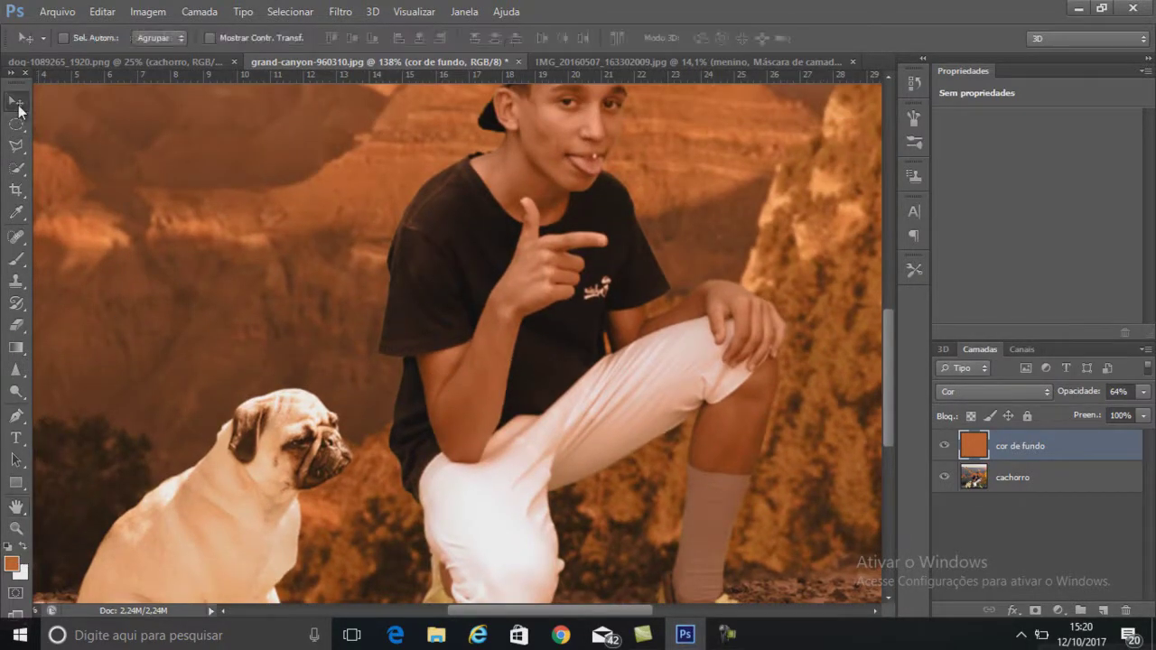
scroll(632, 456, "down", 2)
scroll(587, 461, "down", 2)
scroll(542, 462, "down", 2)
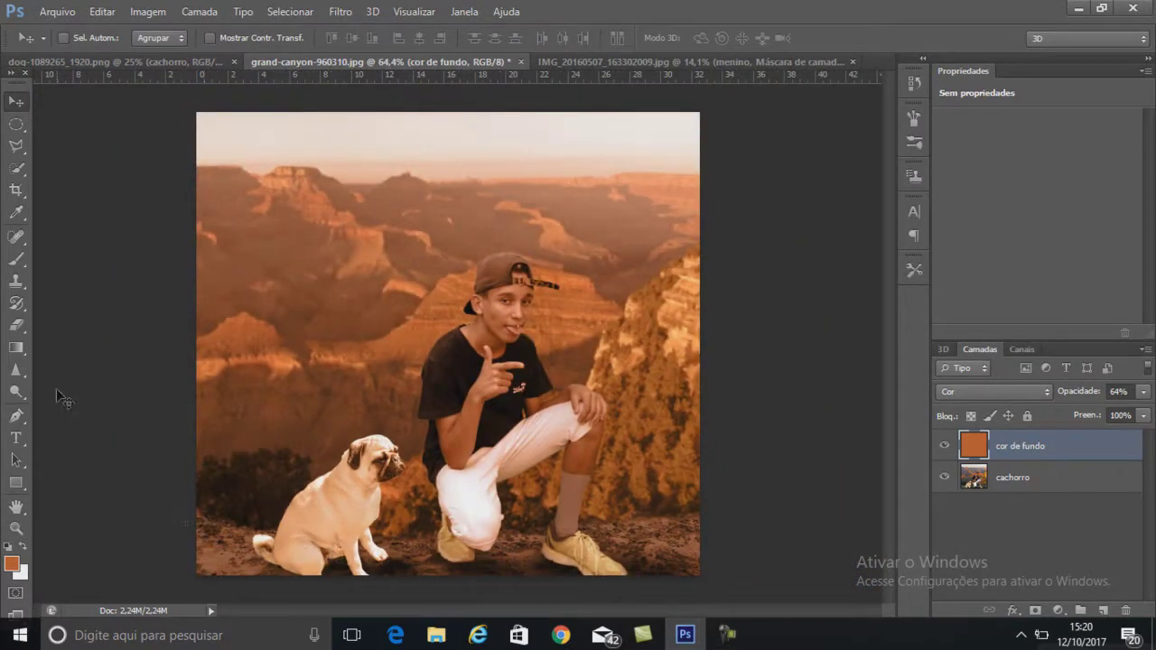
left_click(64, 16)
Step: Open Dust-Particle (9) from pra montagem > Dust-Particles-by-PSDBox
left_click(62, 46)
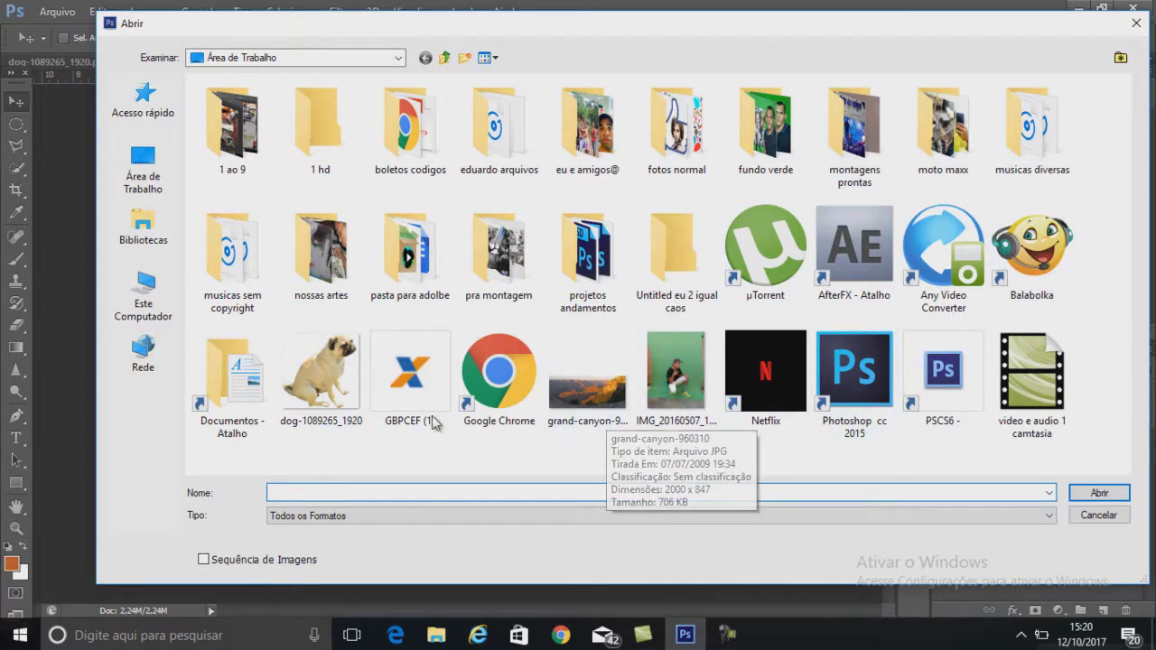
double_click(489, 240)
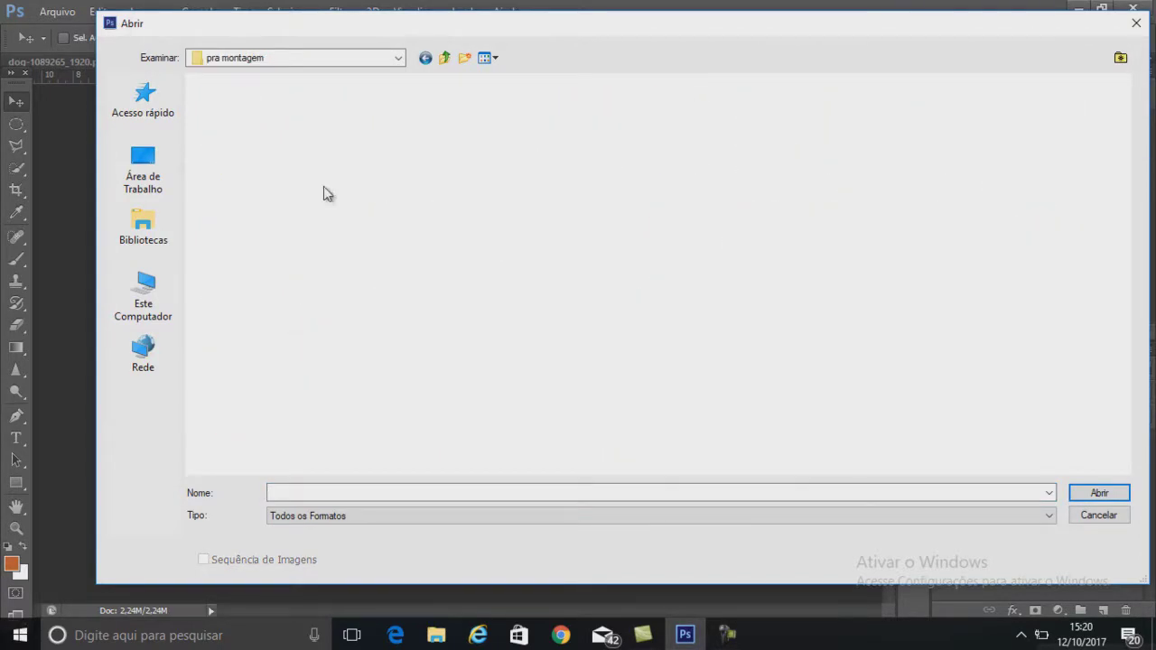
double_click(239, 136)
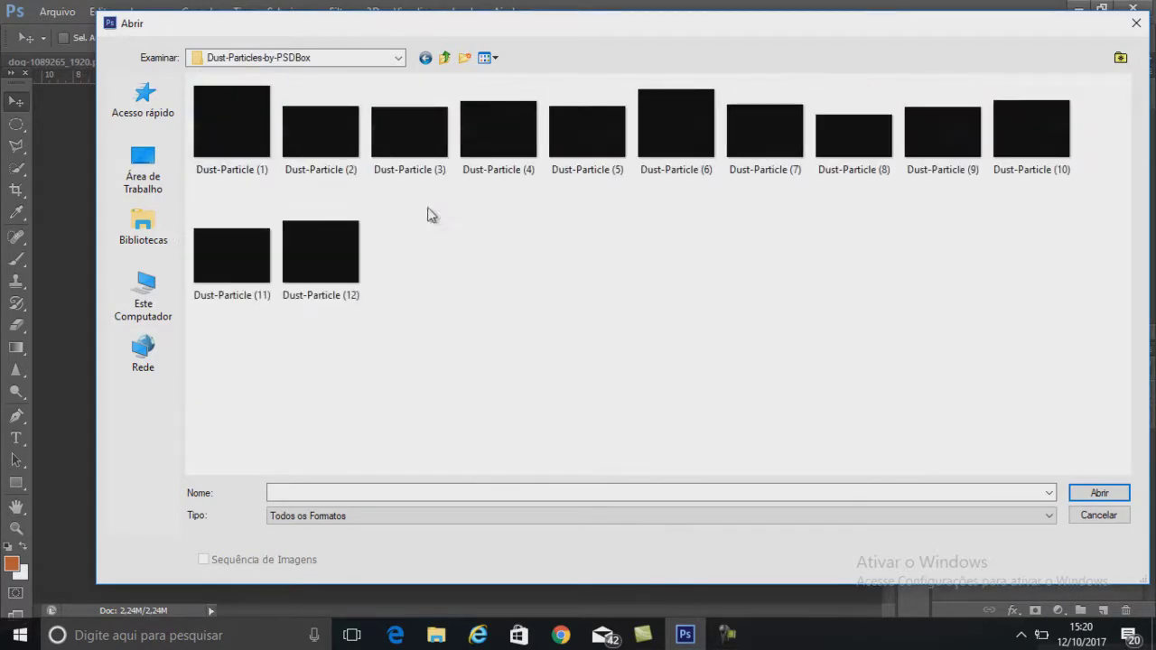
double_click(944, 140)
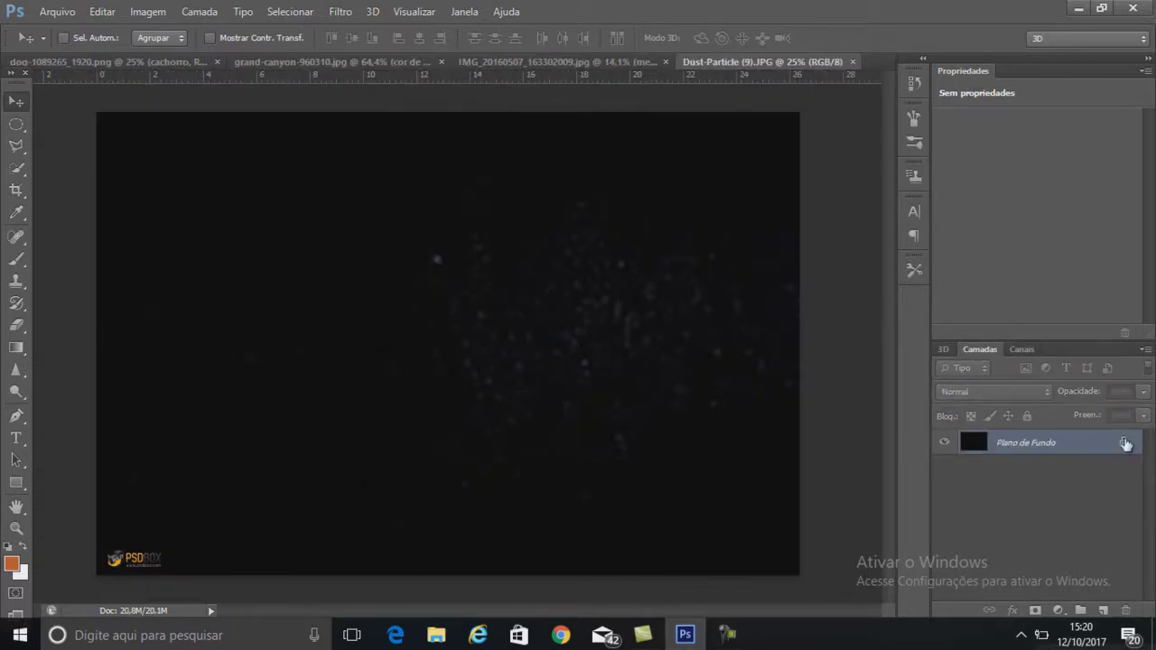
Step: Unlock the background into a regular layer and rename it paticulas
left_click(1125, 443)
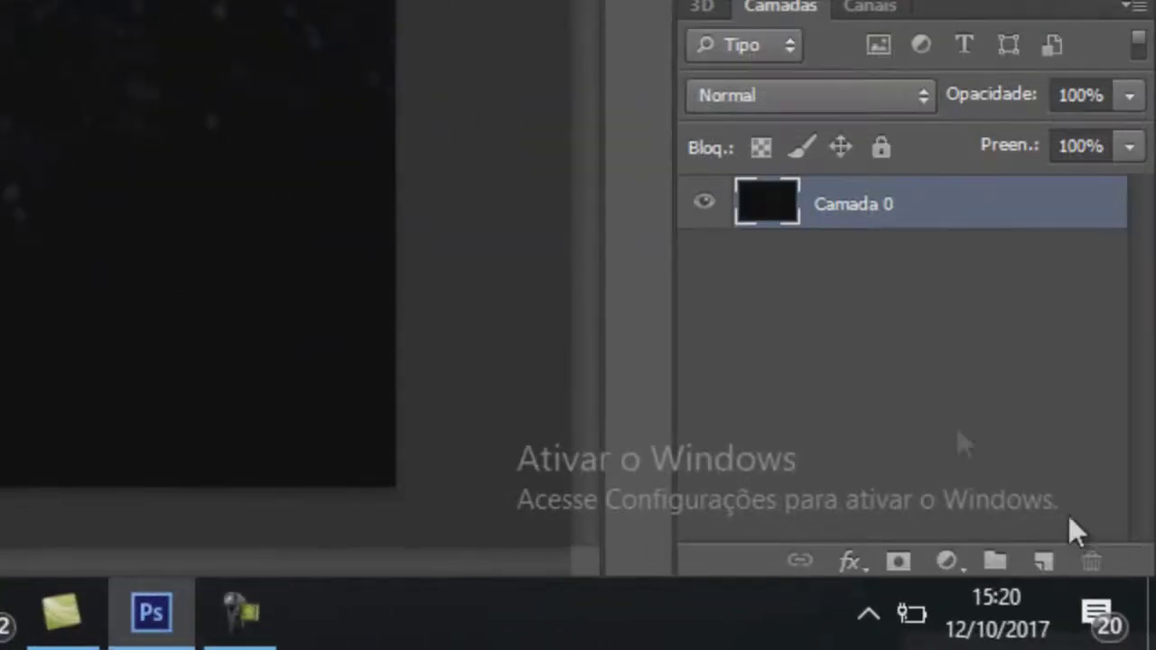
double_click(853, 206)
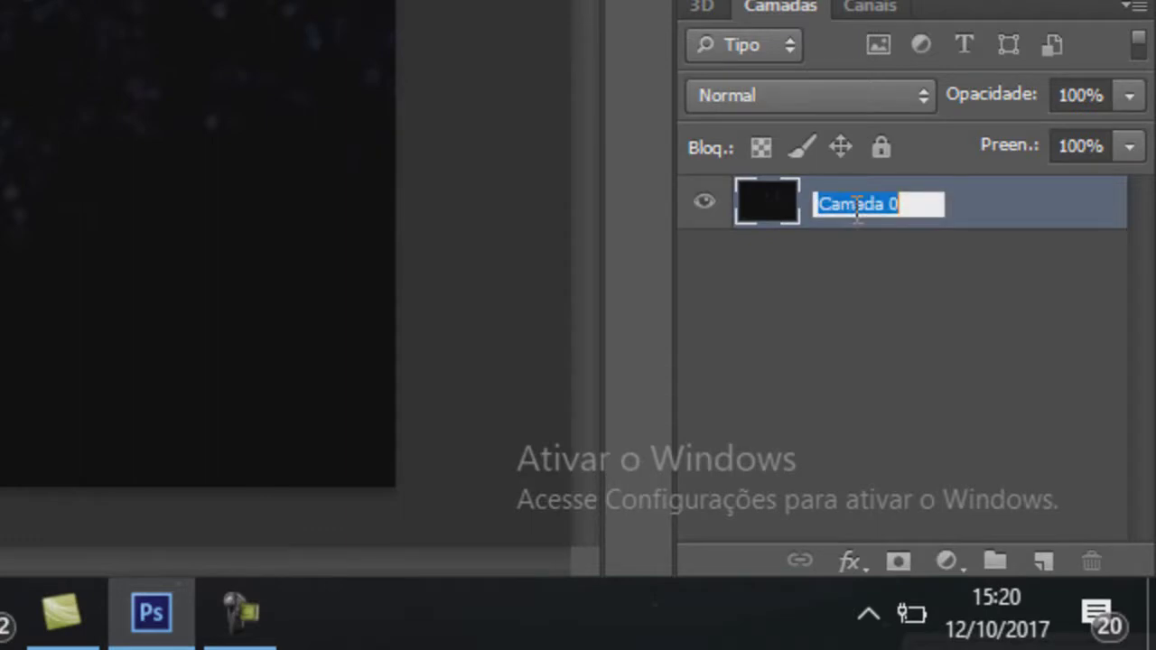
type("P")
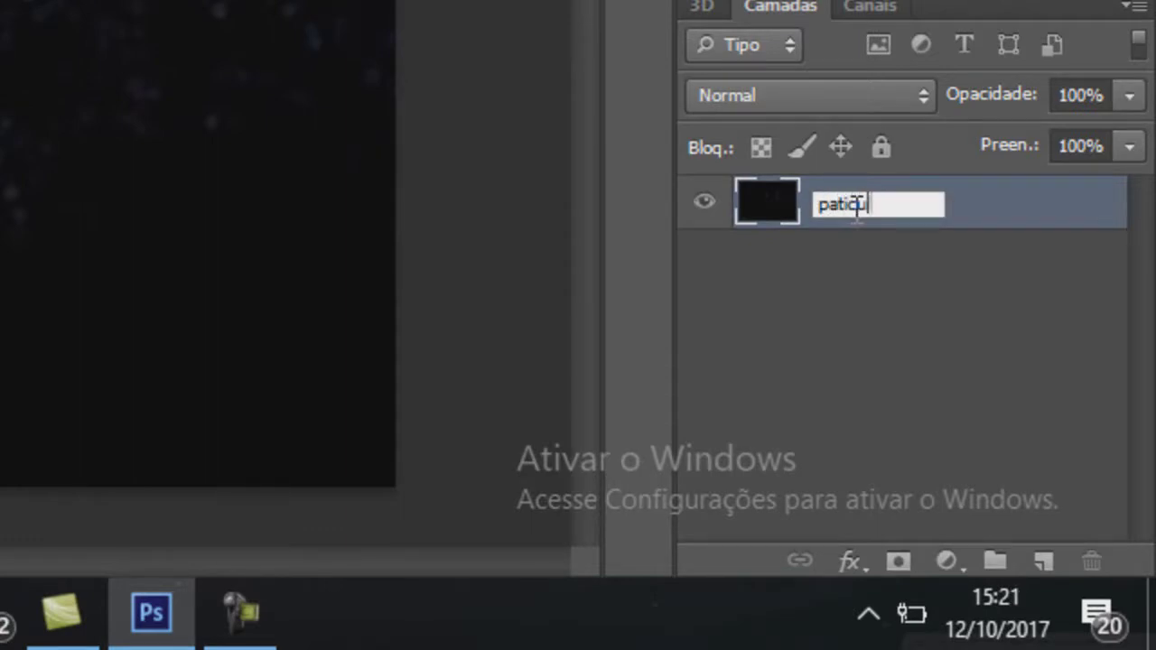
key("Return")
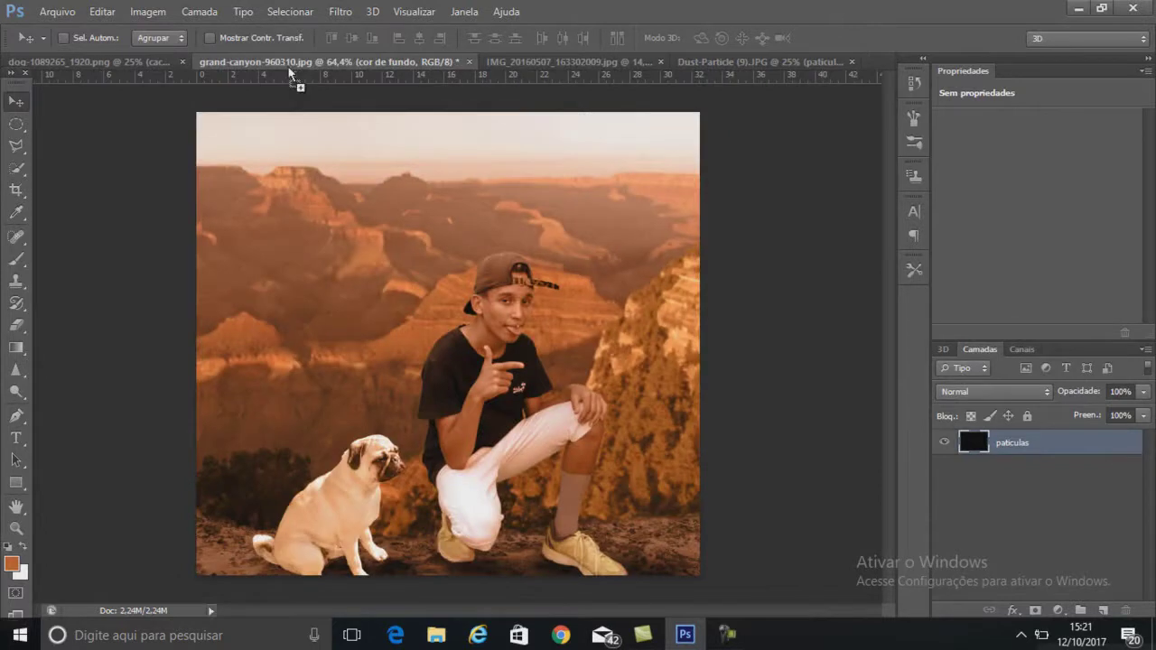
Step: Copy the paticulas layer into the grand-canyon composite and free-transform it to fit the canvas
left_click_drag(289, 70, 408, 323)
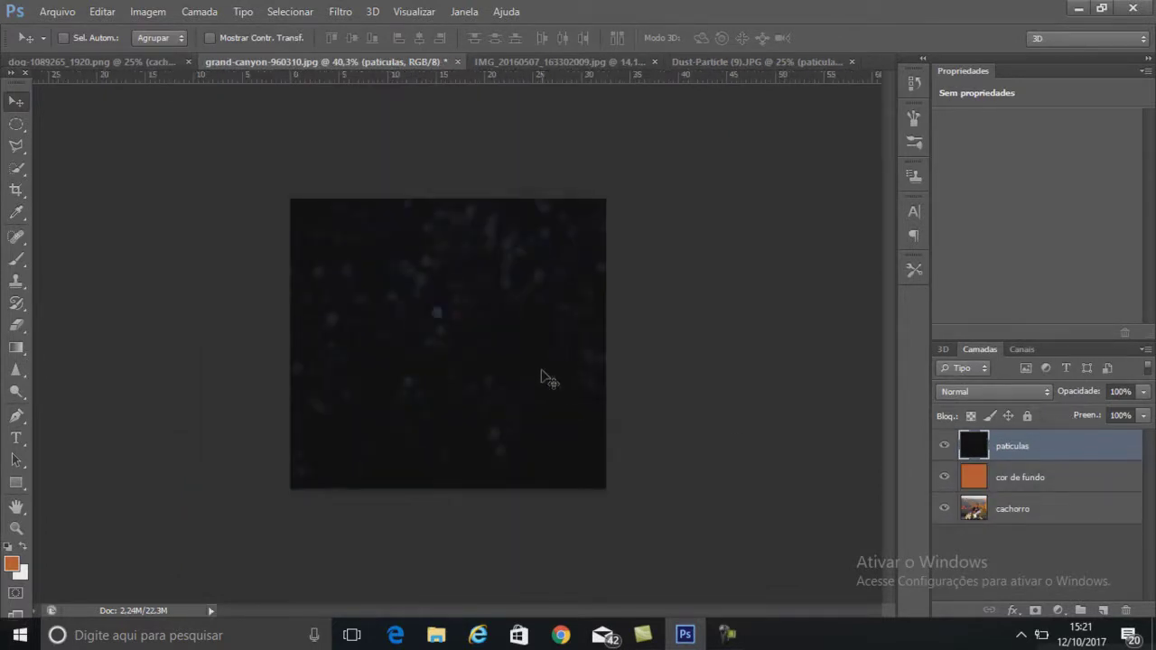
scroll(550, 378, "down", 3)
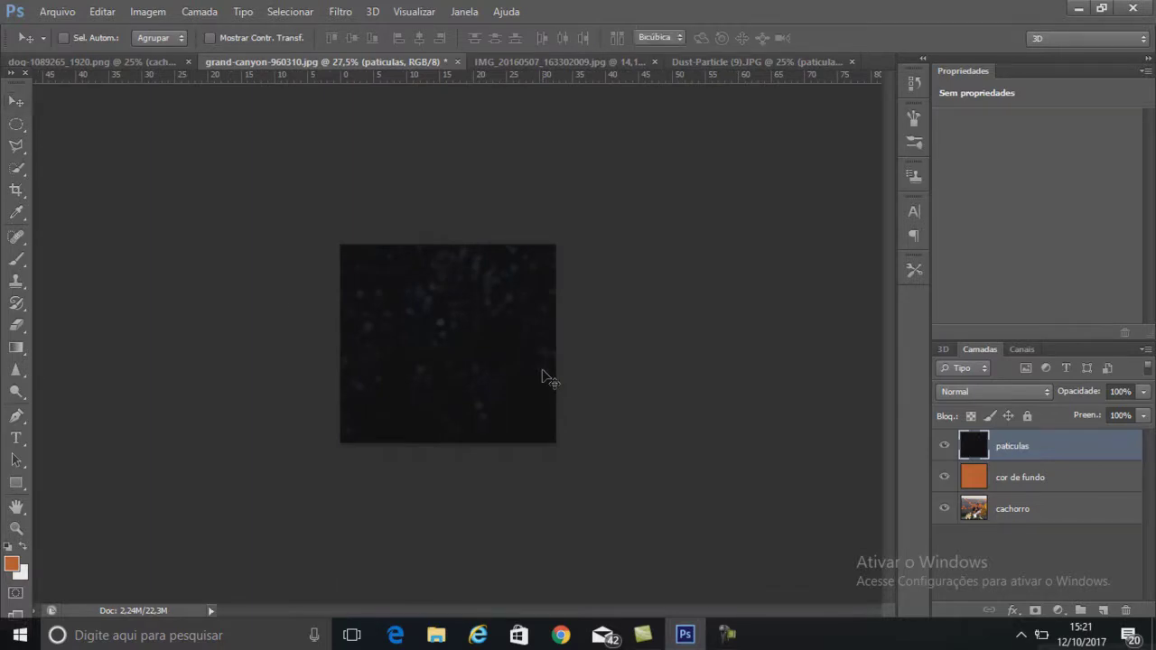
key("ctrl+t")
scroll(556, 388, "down", 1)
scroll(557, 397, "down", 2)
scroll(555, 397, "down", 1)
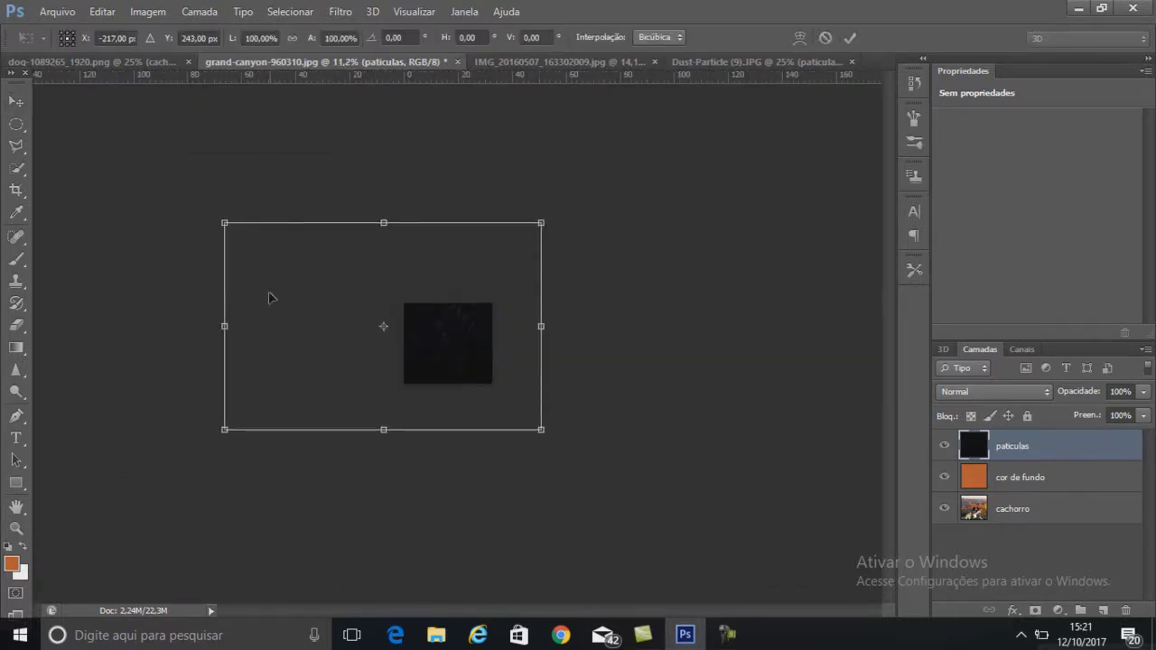
left_click_drag(277, 289, 389, 331)
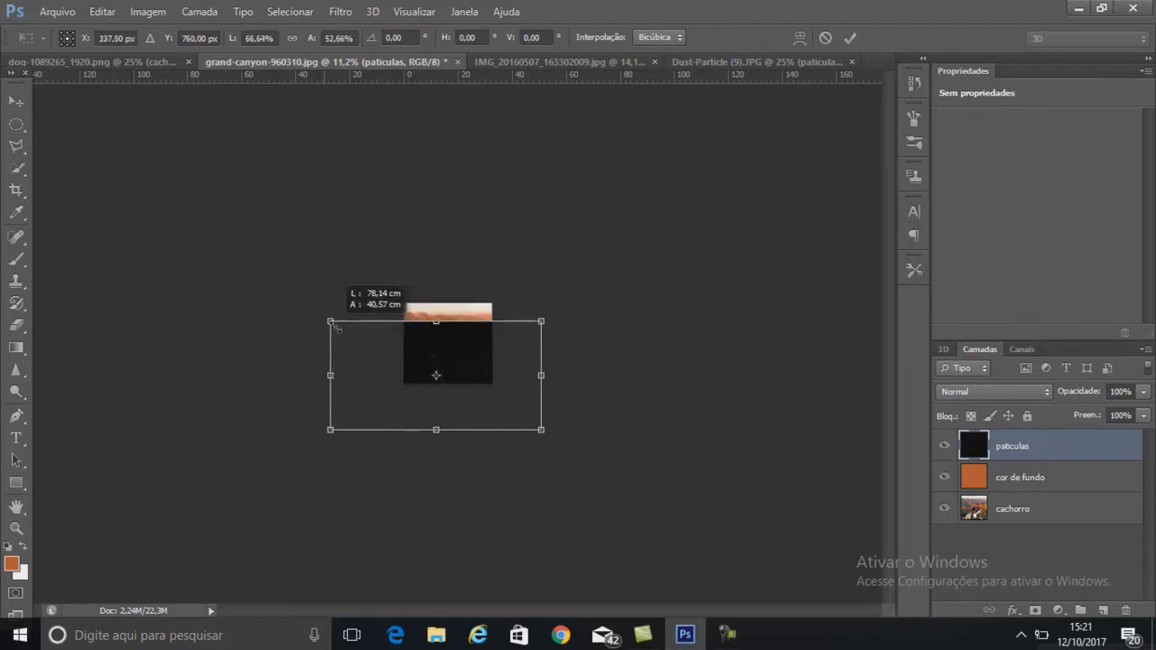
left_click_drag(508, 400, 460, 364)
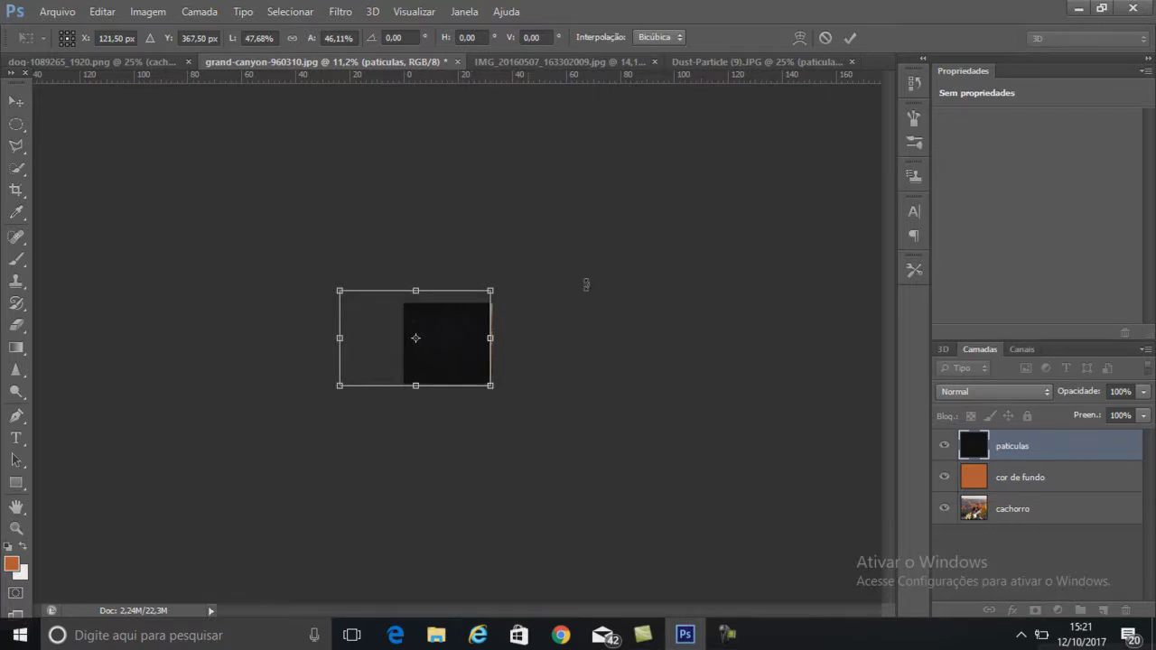
Step: Commit the dust layer's transform and nudge it right over the orange strip
scroll(443, 391, "up", 3)
scroll(475, 335, "up", 1)
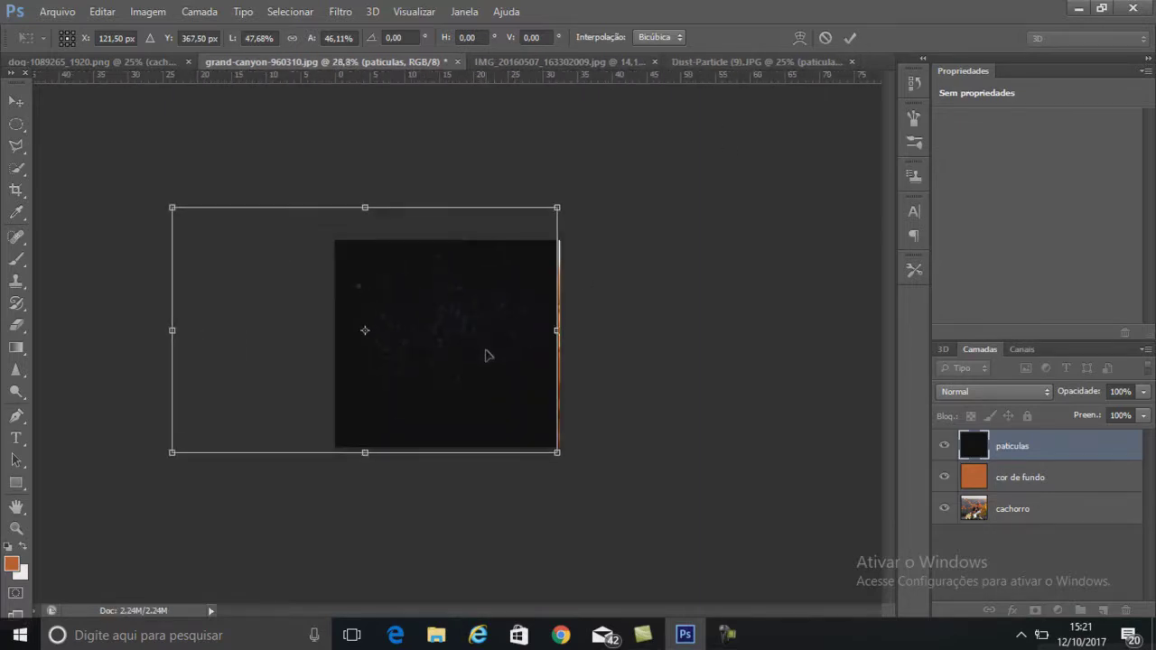
scroll(485, 353, "up", 2)
scroll(537, 391, "up", 1)
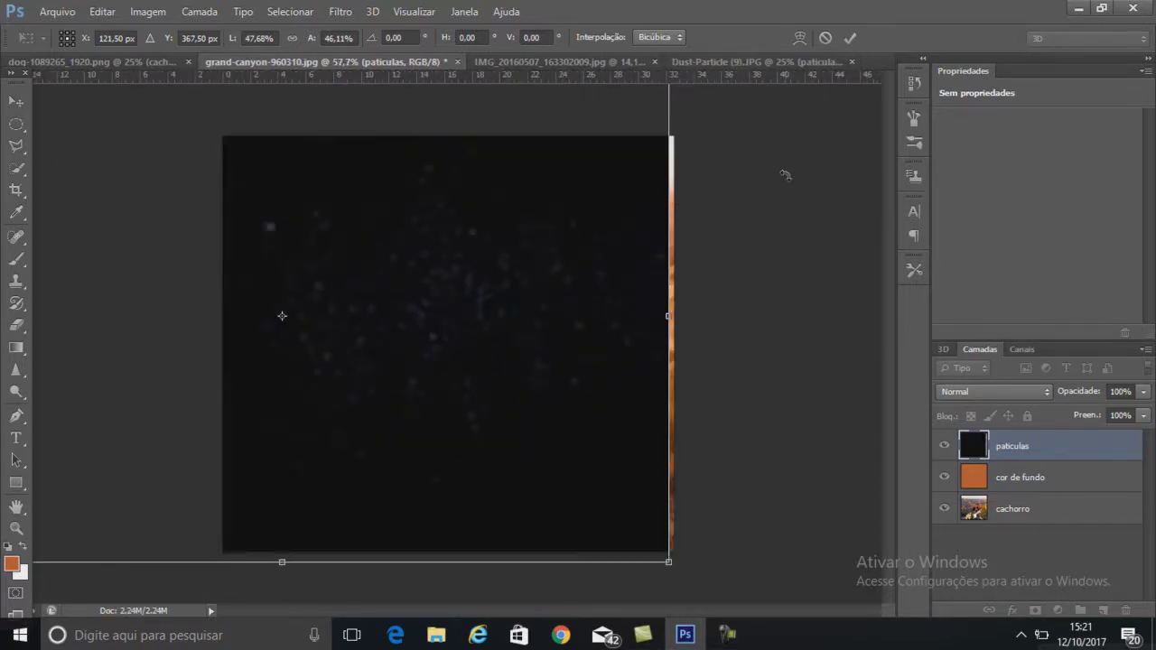
left_click(850, 38)
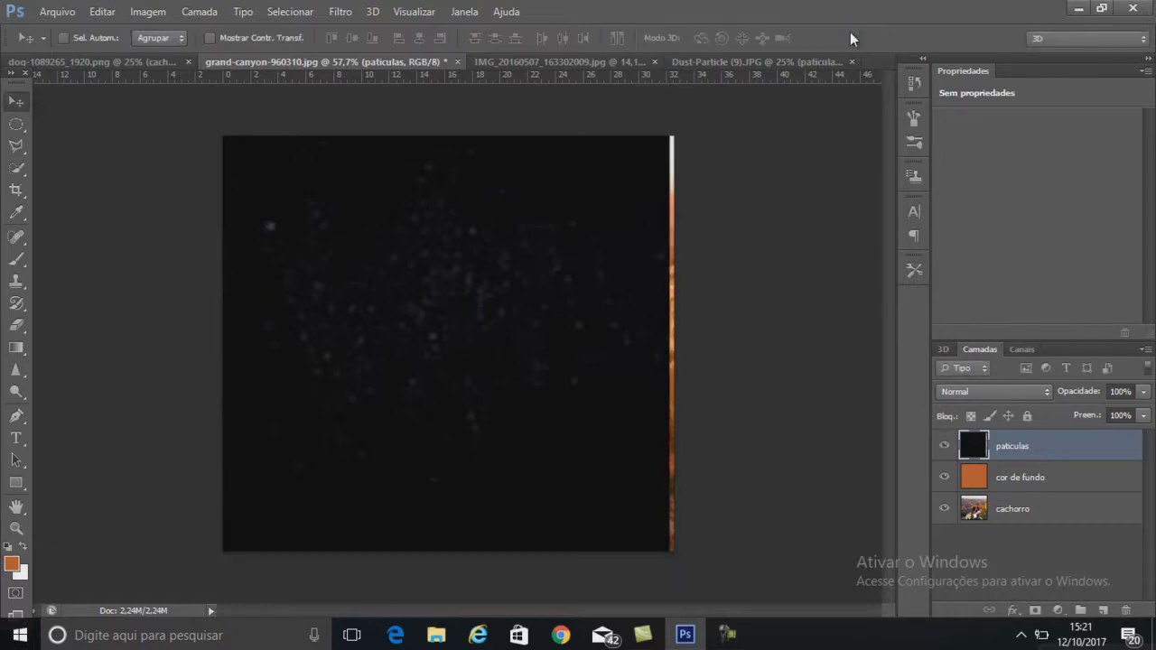
left_click_drag(566, 367, 587, 361)
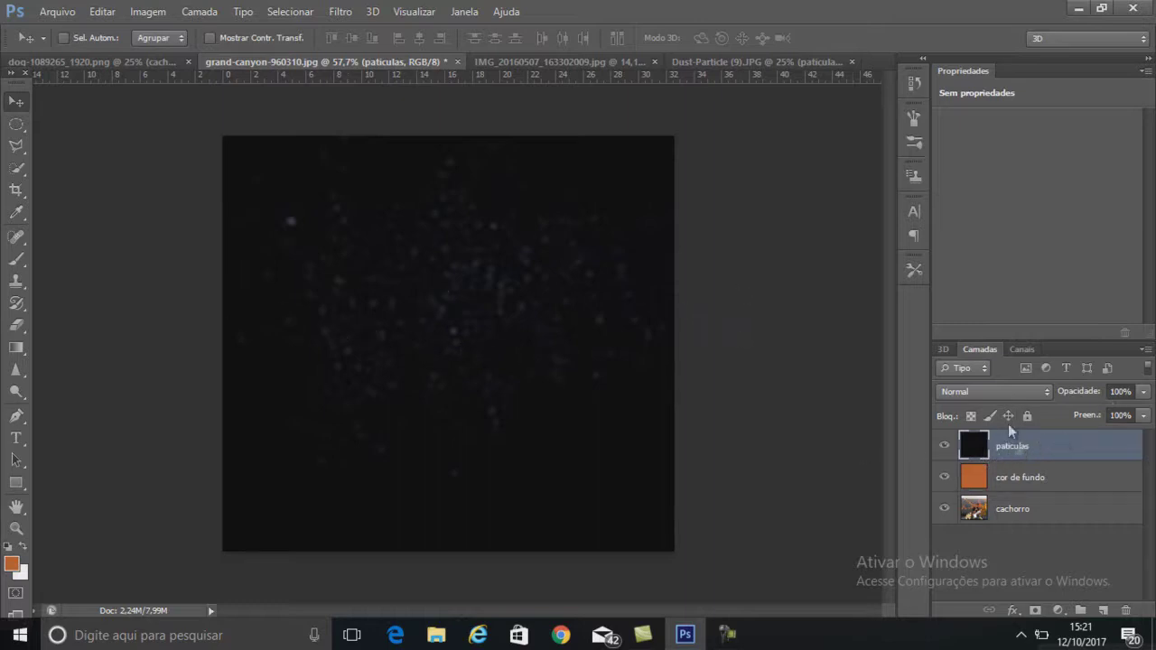
left_click(994, 391)
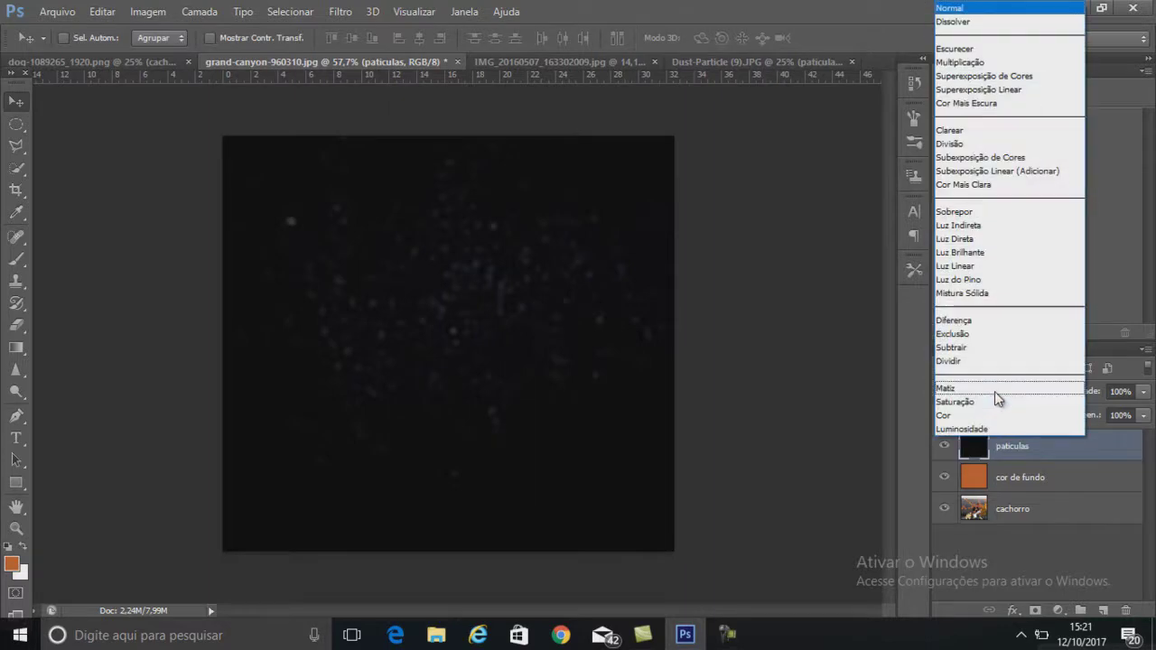
Step: Set the paticulas dust layer to Divisão blend mode and scrub its opacity down to 55%
left_click(949, 145)
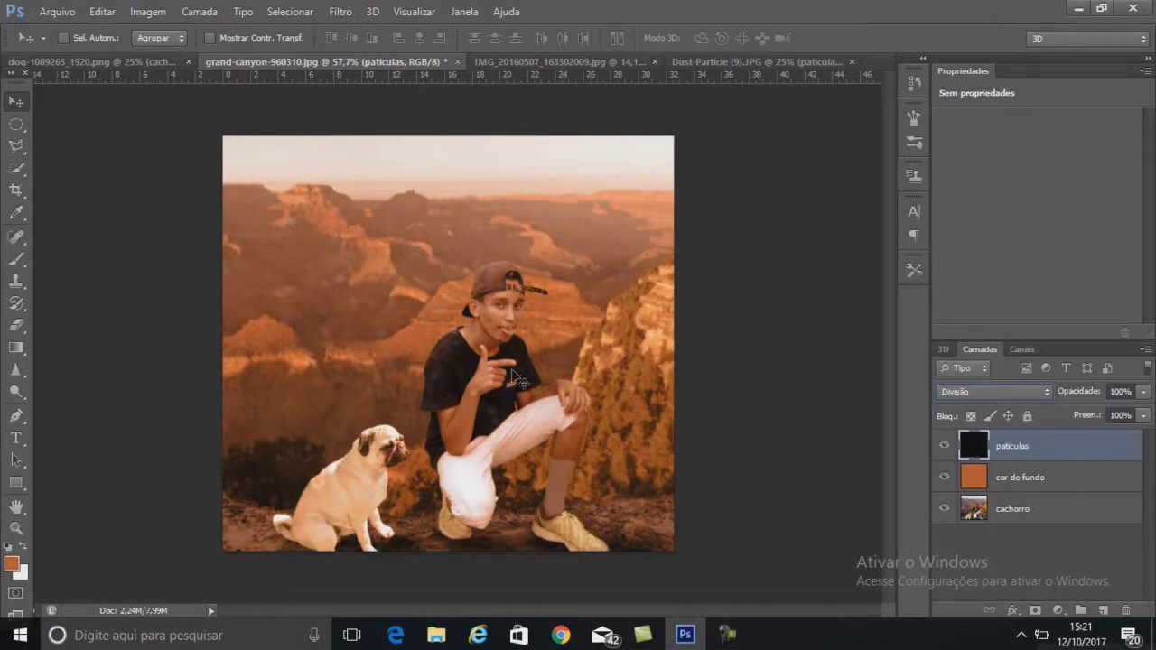
scroll(522, 384, "up", 3)
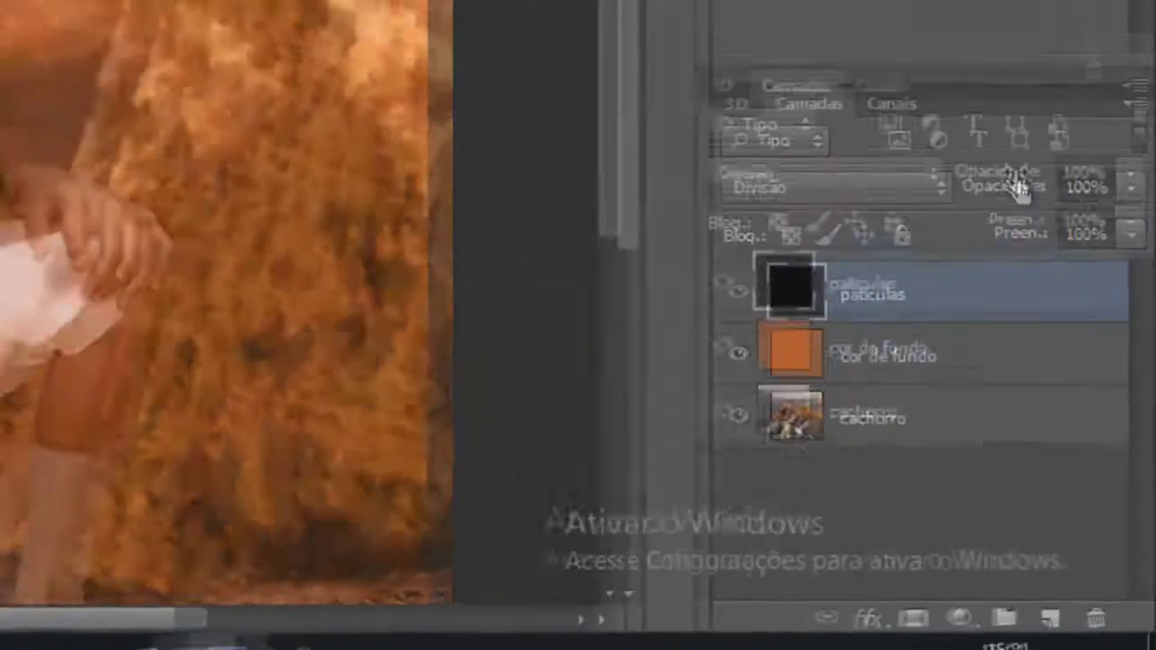
left_click_drag(1083, 392, 1077, 396)
left_click_drag(983, 165, 913, 156)
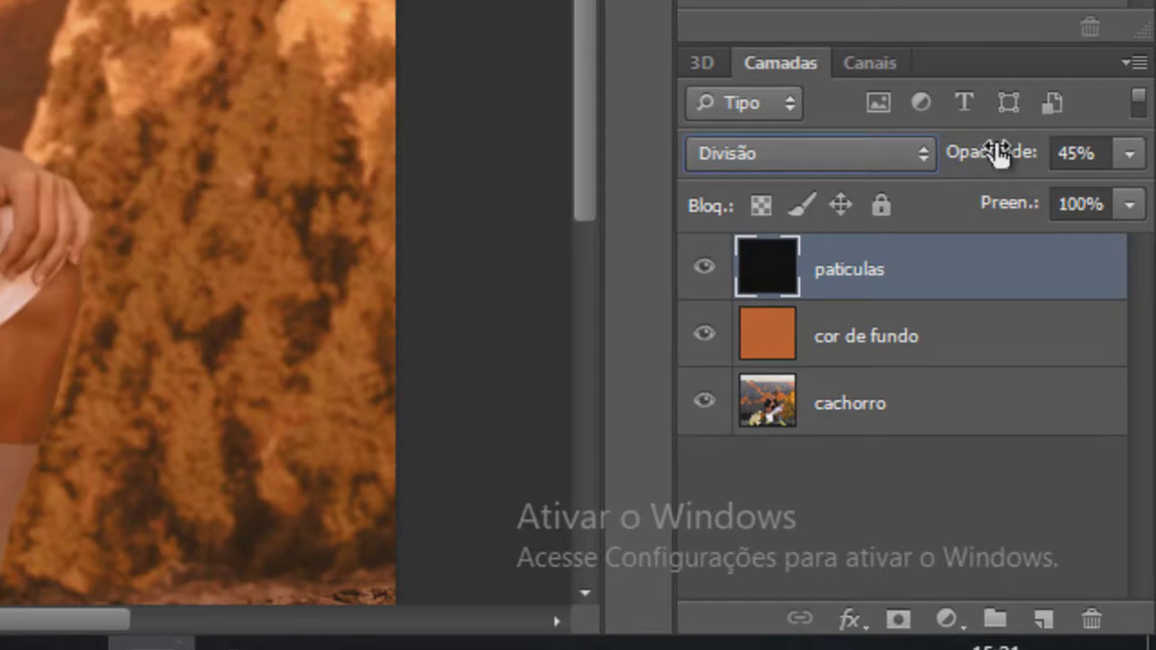
mouse_move(998, 162)
left_mouse_down()
mouse_move(988, 164)
mouse_move(1093, 395)
left_mouse_up()
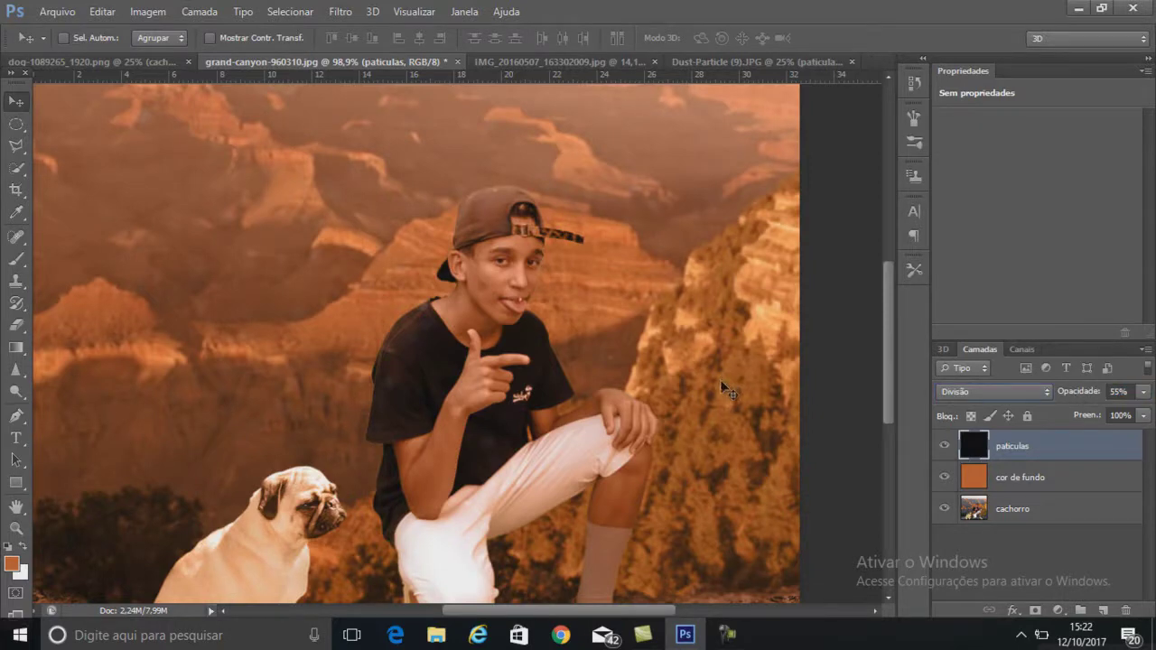
scroll(697, 366, "down", 3)
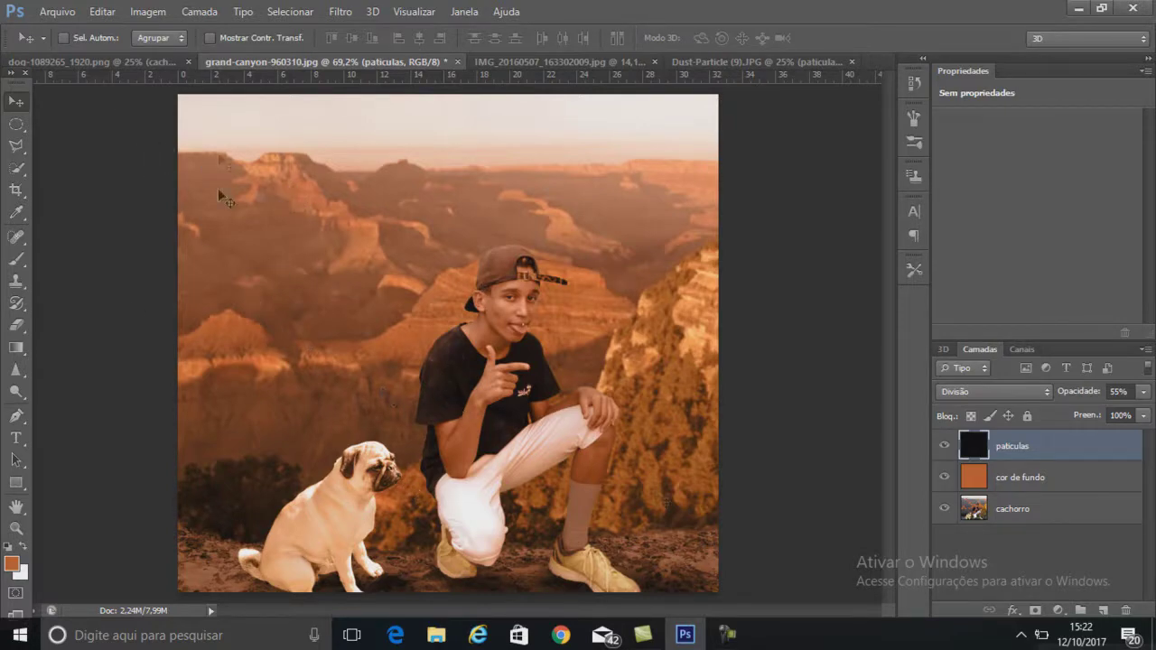
scroll(477, 414, "down", 2)
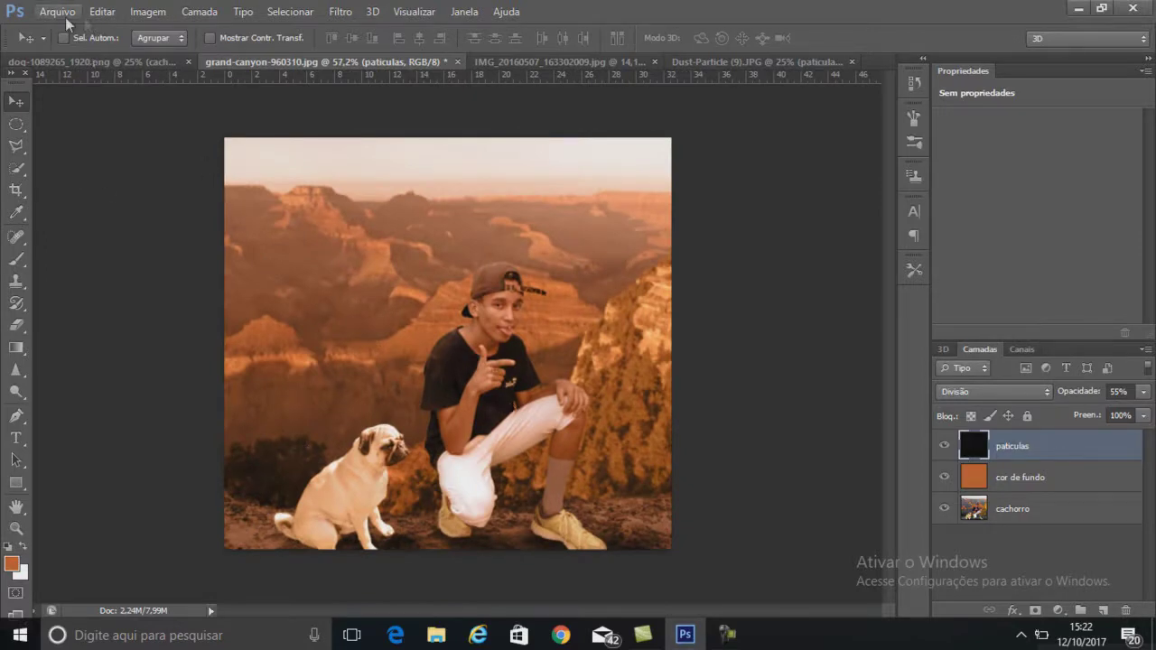
left_click(510, 63)
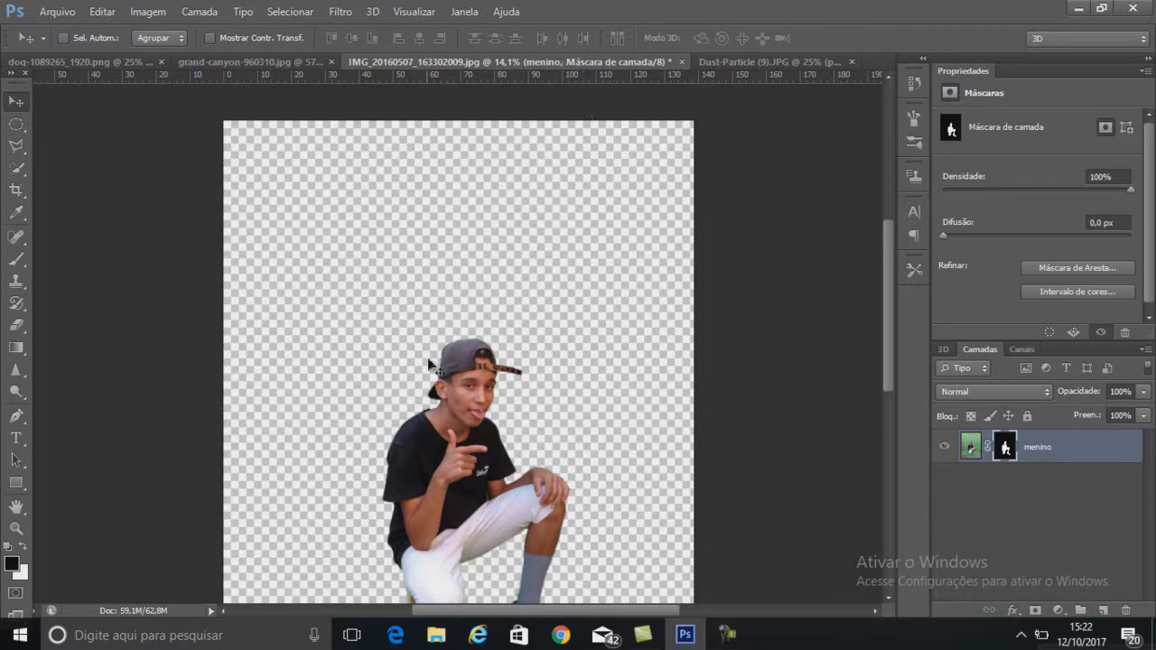
Step: Close the boy's, Dust-Particle and pug source images, choosing Não to discard changes each time
left_click(681, 62)
left_click(582, 251)
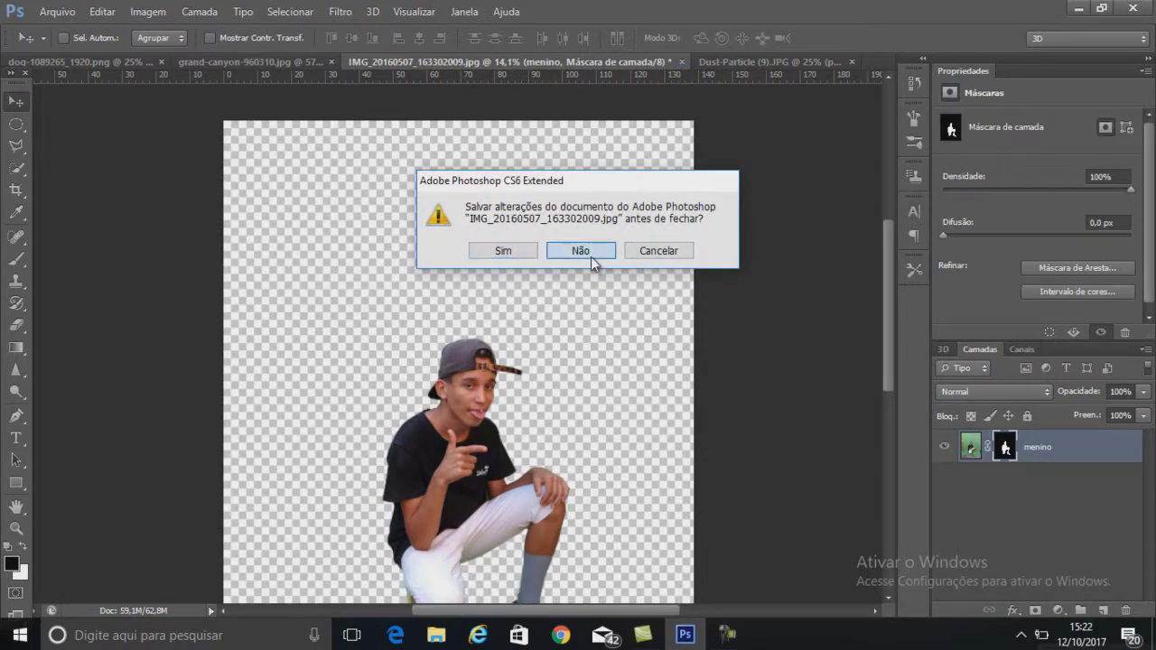
left_click(714, 62)
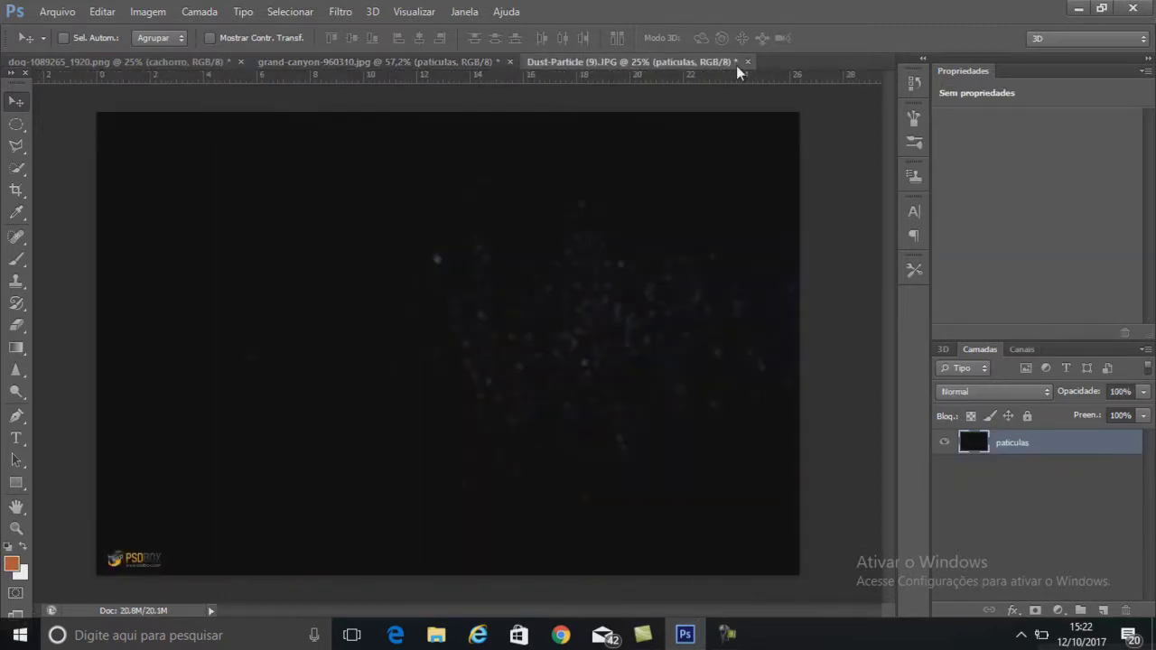
left_click(747, 62)
left_click(585, 252)
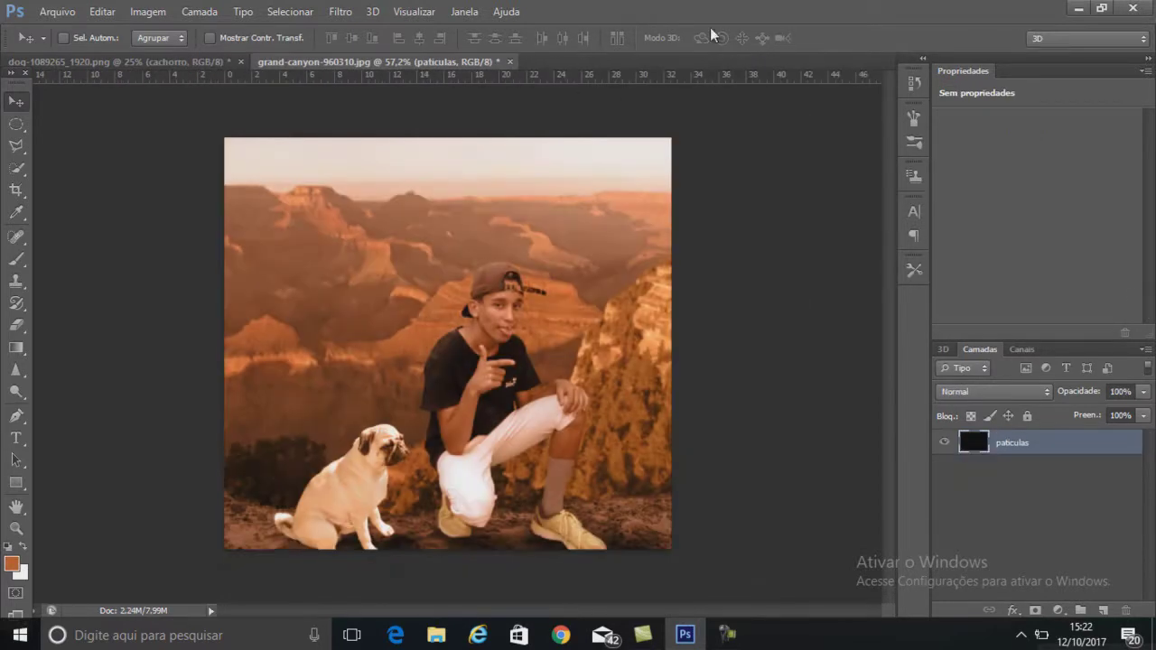
left_click(167, 61)
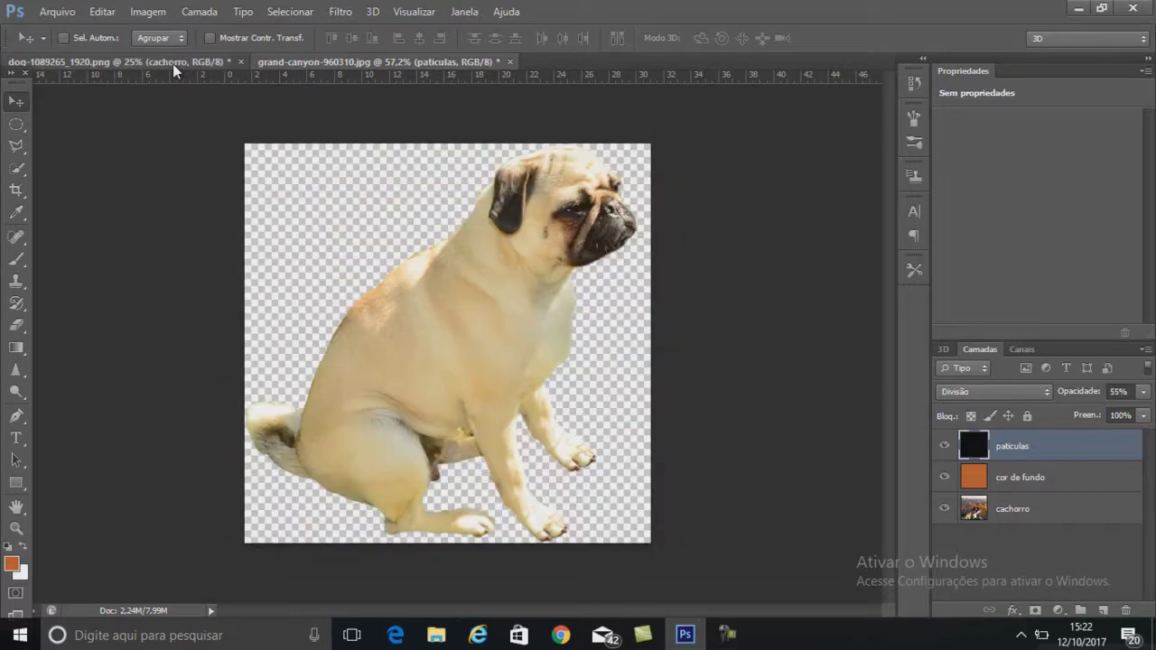
left_click(239, 63)
left_click(566, 257)
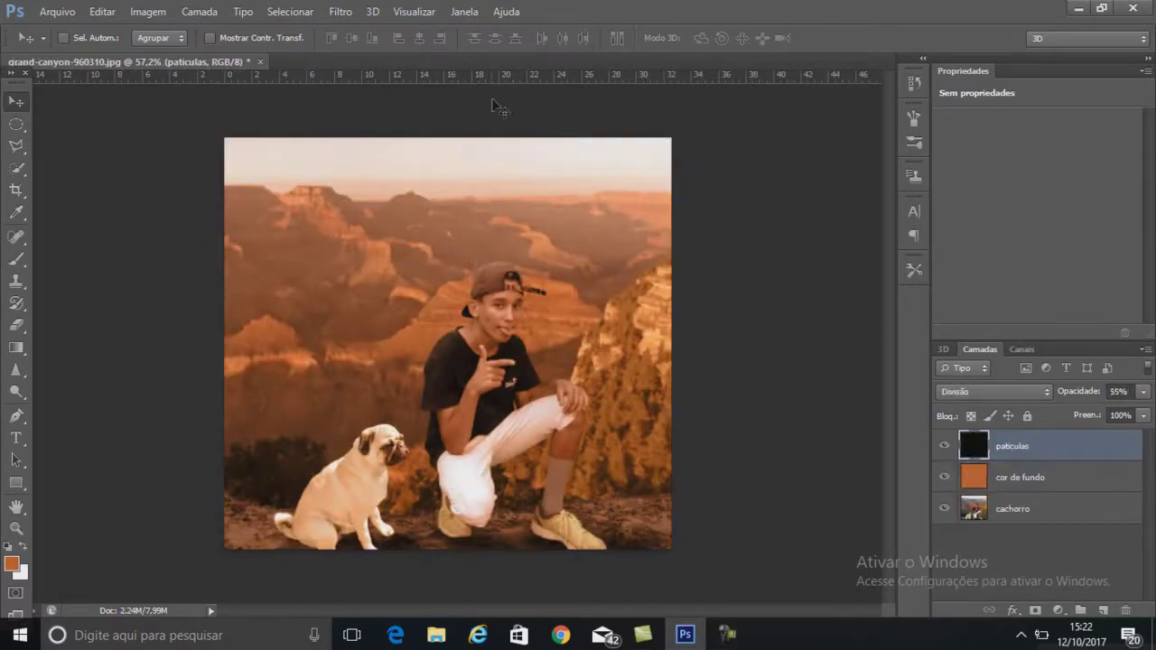
left_click(57, 11)
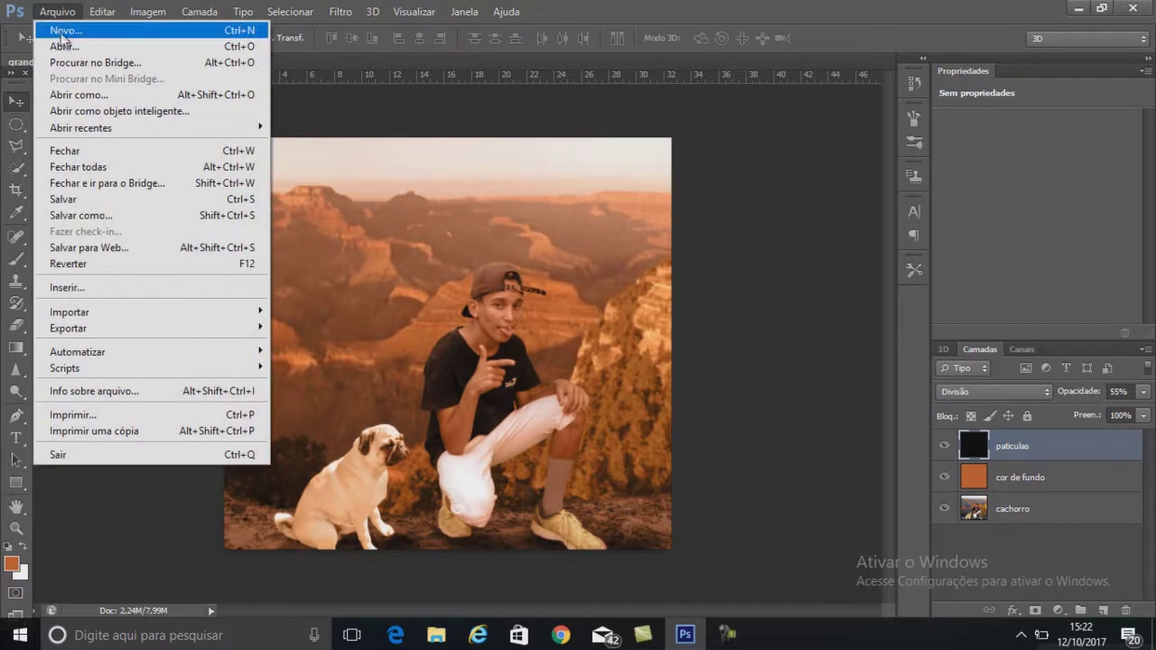
Step: Open the FreeGreatPicture bright light-flare PNG from Área de Trabalho > pra montagem
left_click(64, 47)
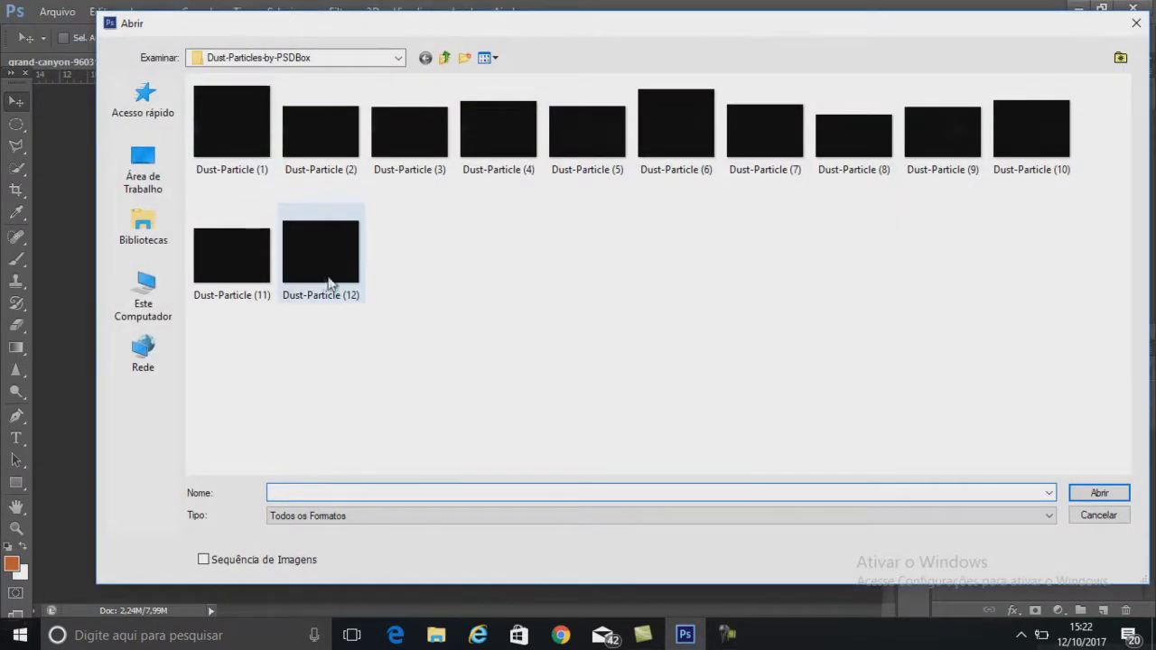
left_click(149, 170)
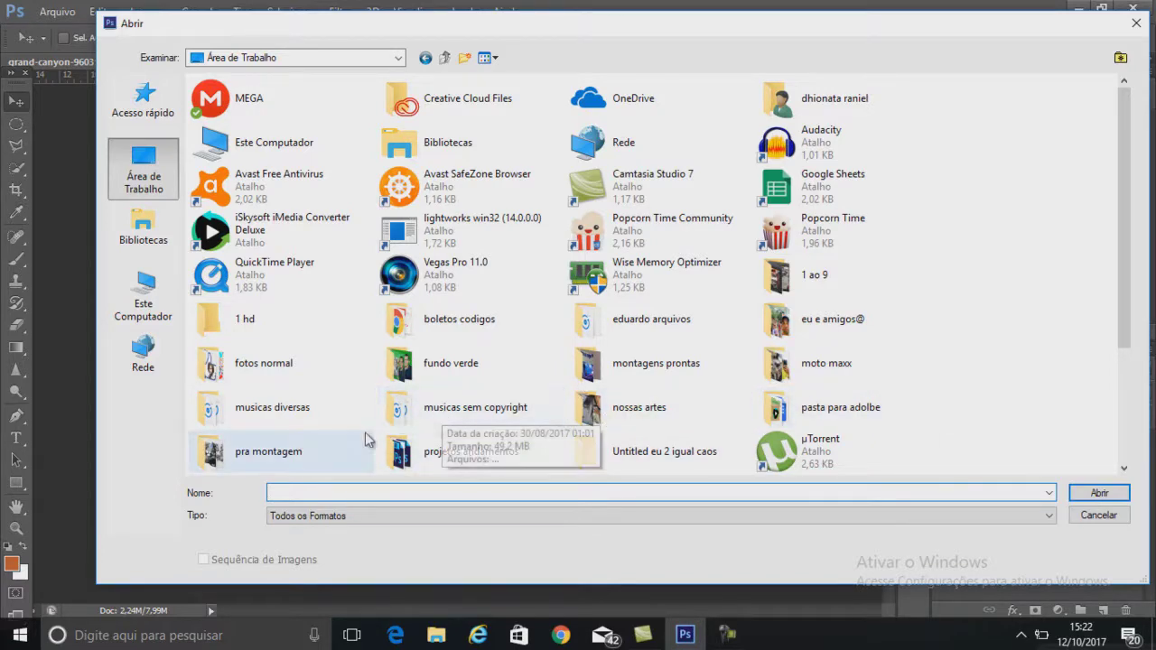
double_click(260, 453)
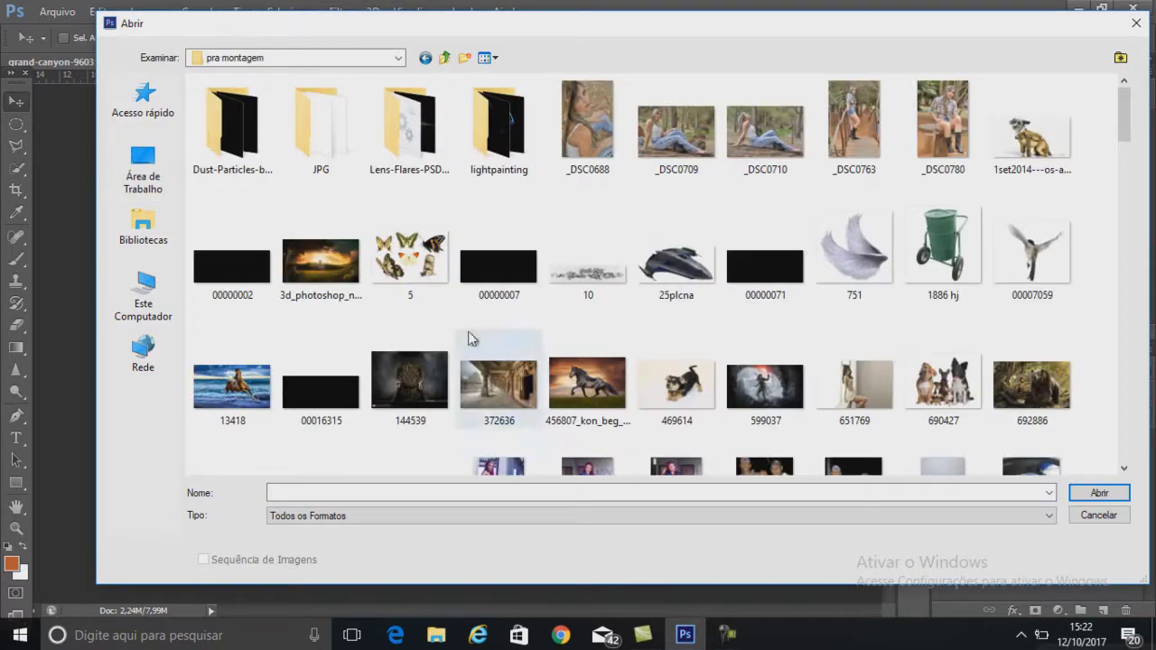
scroll(537, 343, "down", 3)
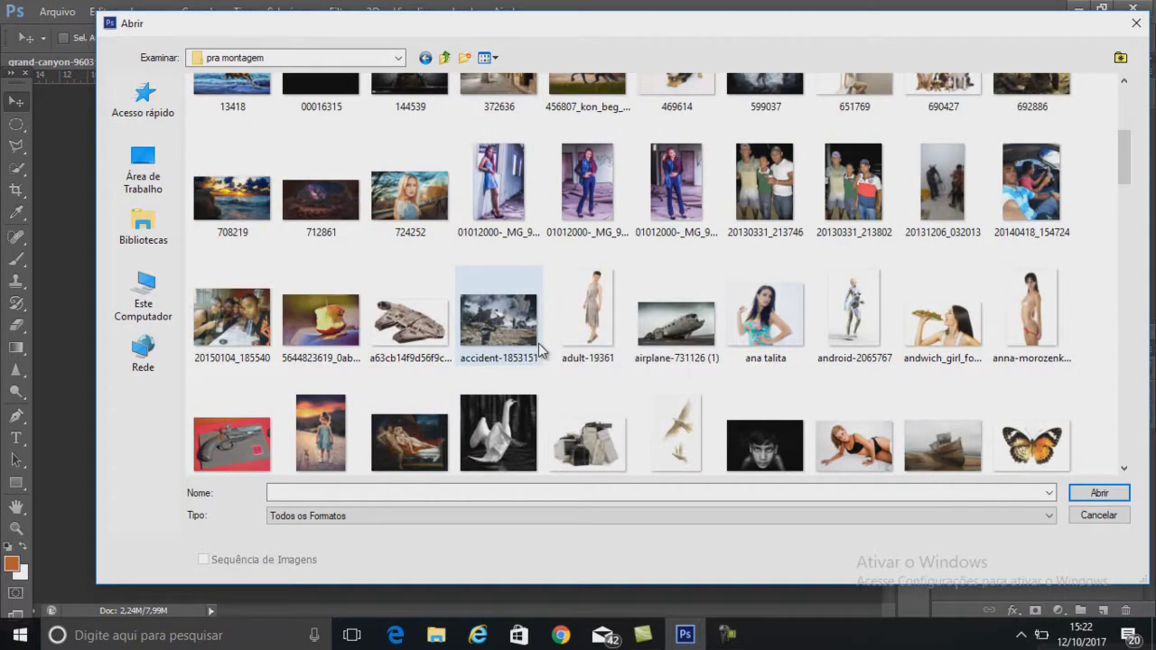
scroll(537, 343, "down", 3)
scroll(566, 377, "down", 3)
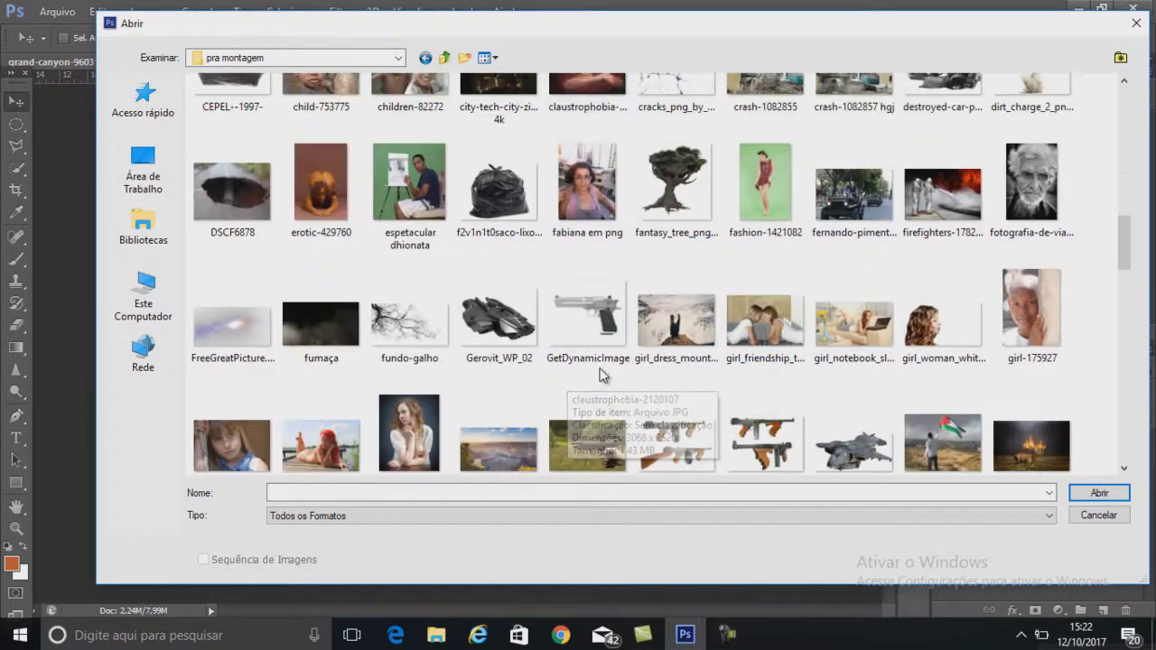
scroll(609, 373, "down", 10)
scroll(894, 289, "down", 3)
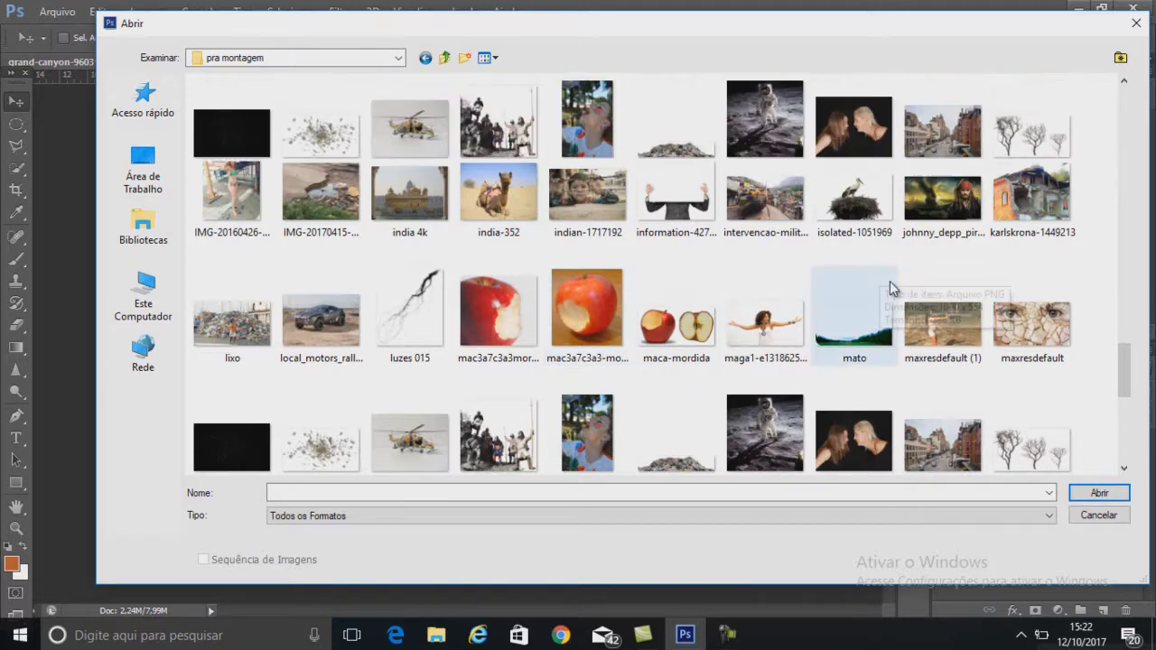
scroll(894, 289, "down", 10)
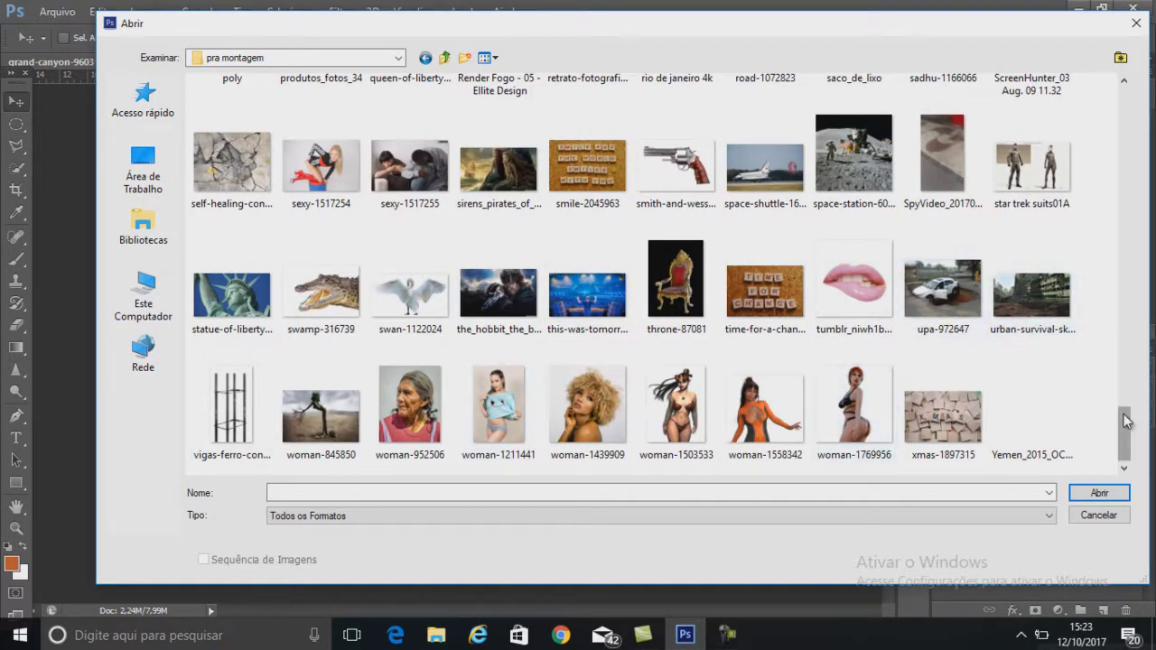
scroll(591, 424, "up", 5)
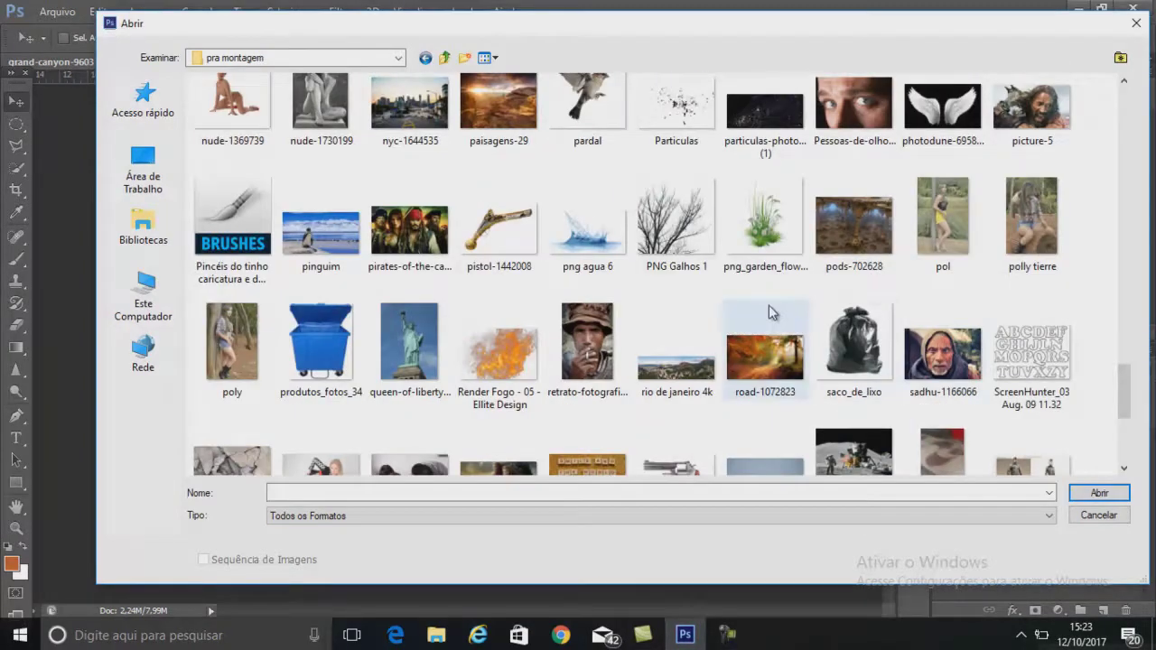
scroll(529, 250, "up", 10)
scroll(632, 262, "up", 5)
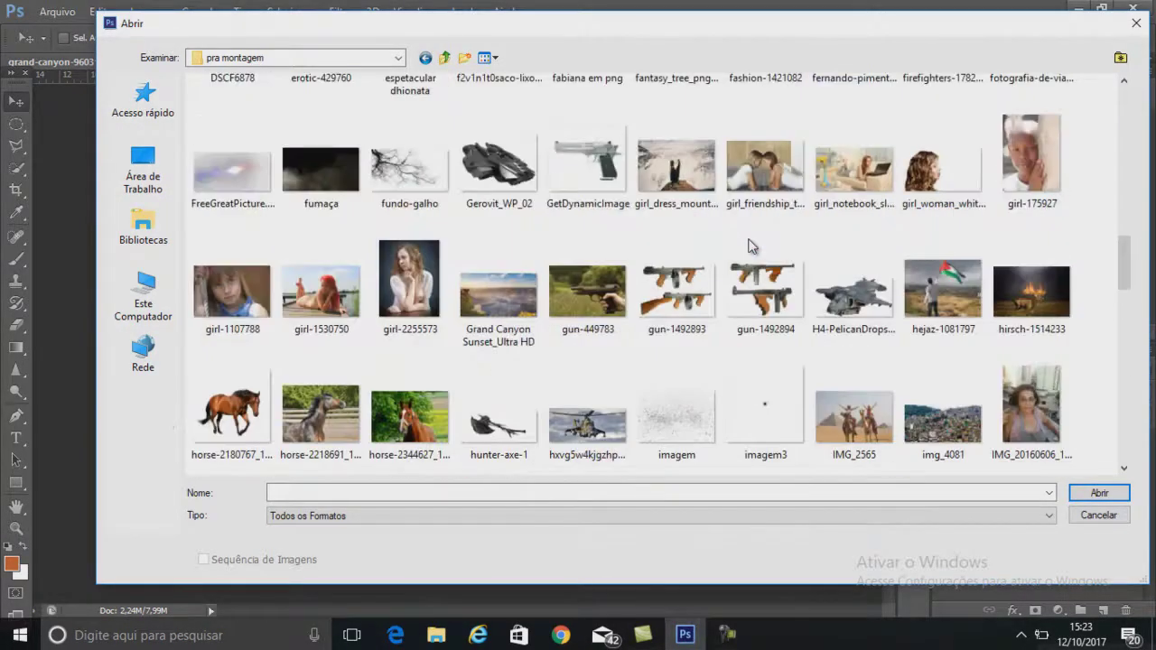
scroll(781, 284, "up", 10)
scroll(849, 271, "up", 5)
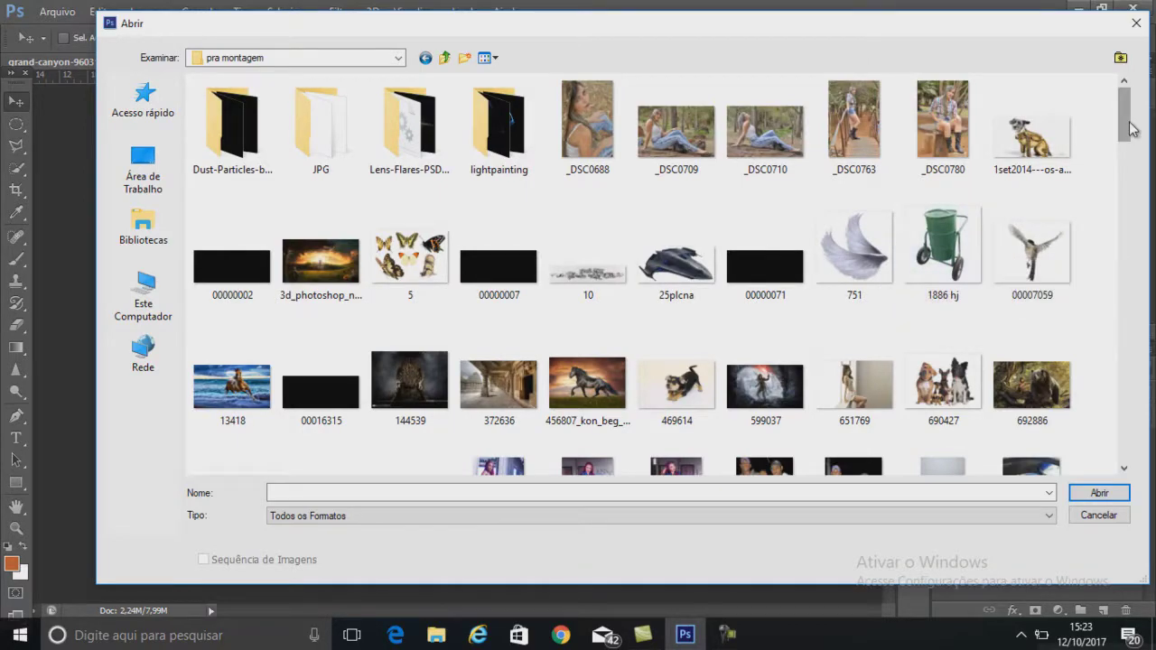
scroll(1125, 131, "down", 1)
scroll(1125, 131, "up", 1)
left_click_drag(1126, 127, 1134, 260)
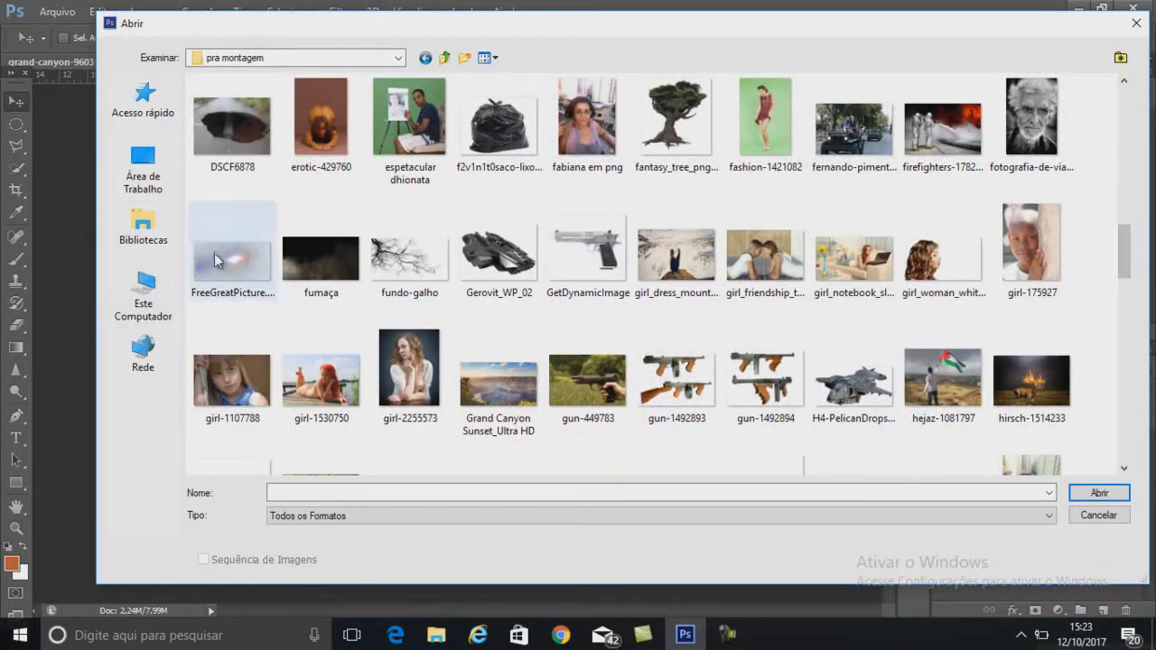
double_click(214, 255)
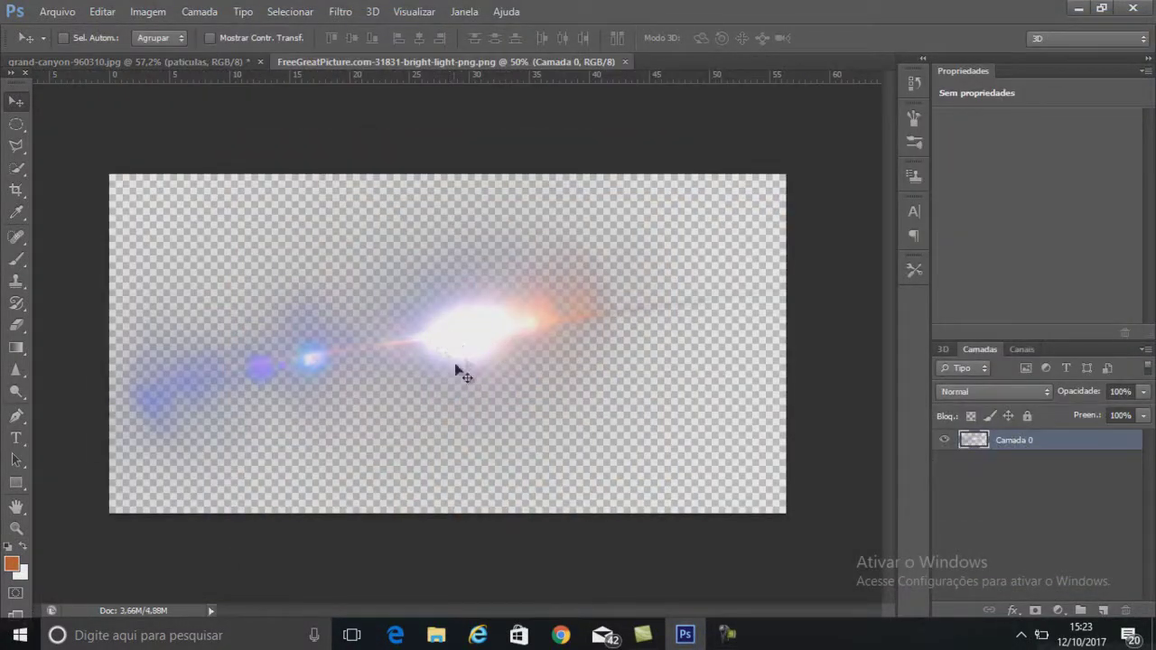
Step: Rename the flare's Camada 0 to luz and drag it onto the grand-canyon composite
double_click(1017, 440)
type("luz")
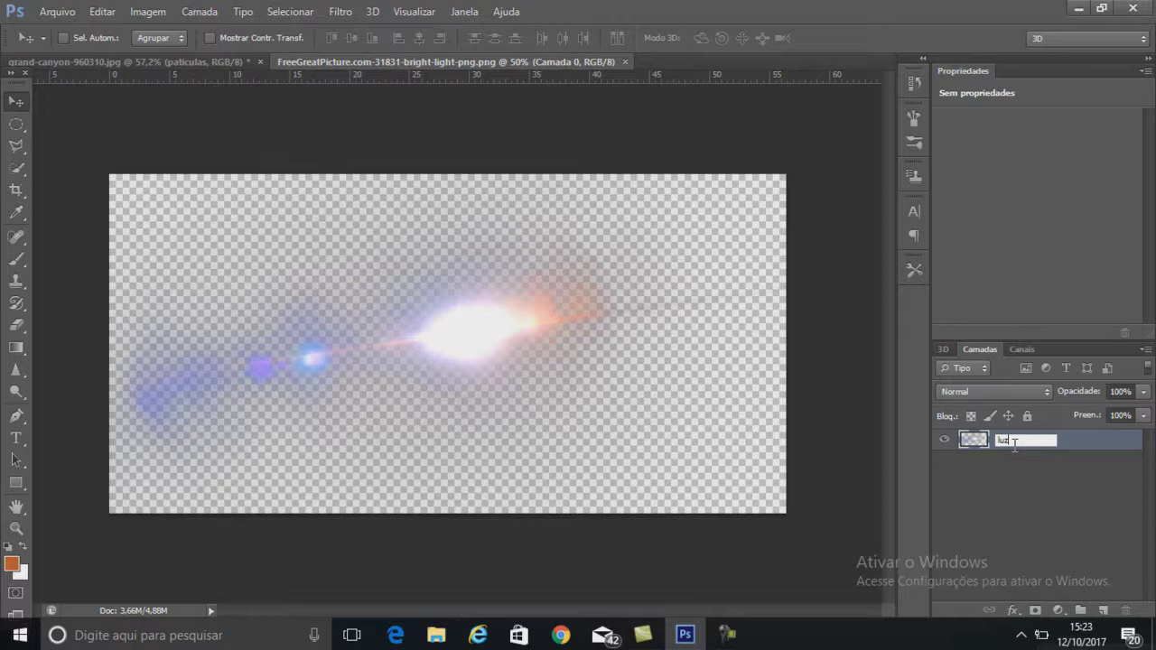
key("Return")
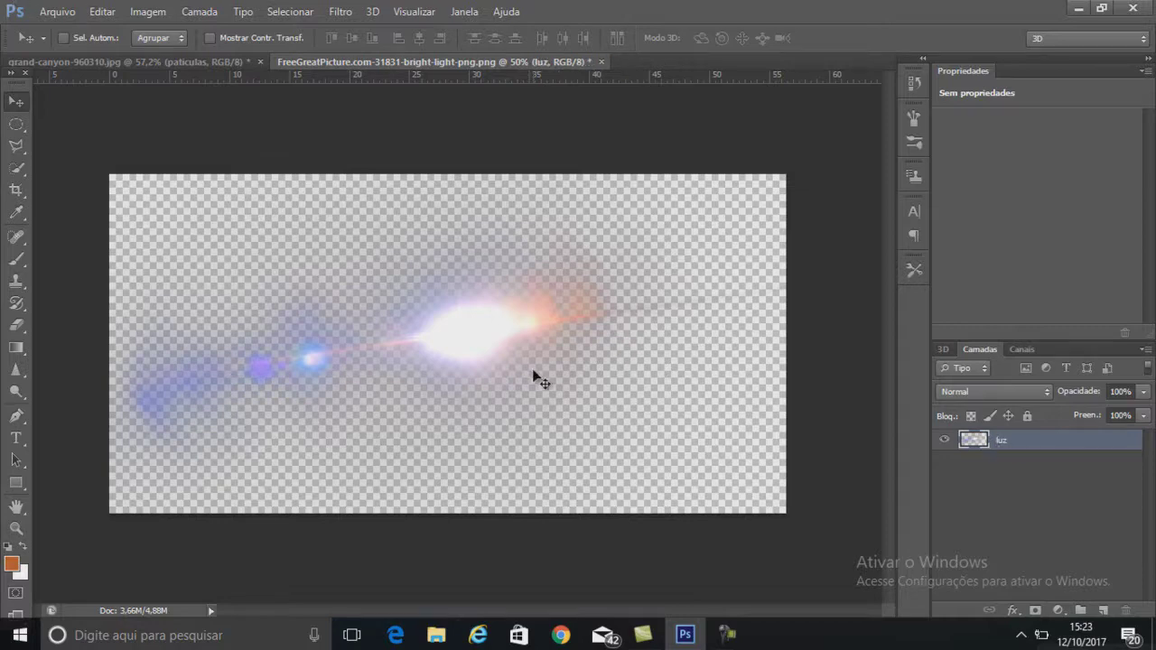
left_click_drag(449, 322, 215, 62)
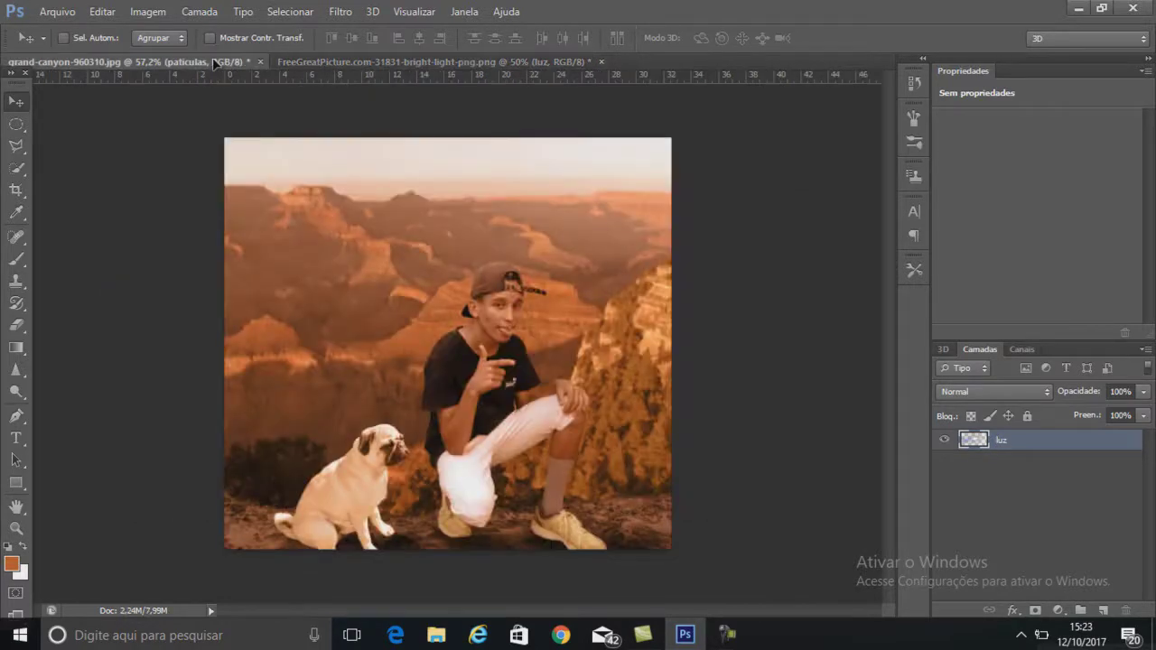
mouse_move(215, 62)
left_mouse_down()
mouse_move(442, 322)
mouse_move(694, 336)
mouse_move(591, 442)
mouse_move(608, 487)
left_mouse_up()
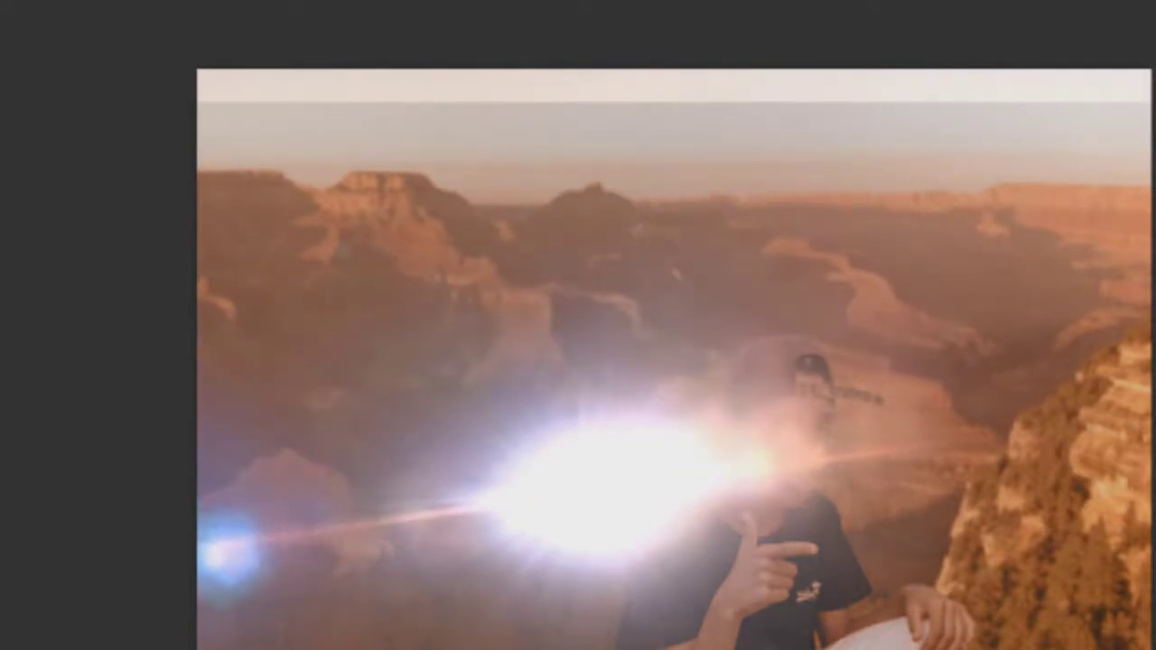
Step: Flip the luz flare horizontally, shift it up-left, and rotate it about 27°
key("alt+e")
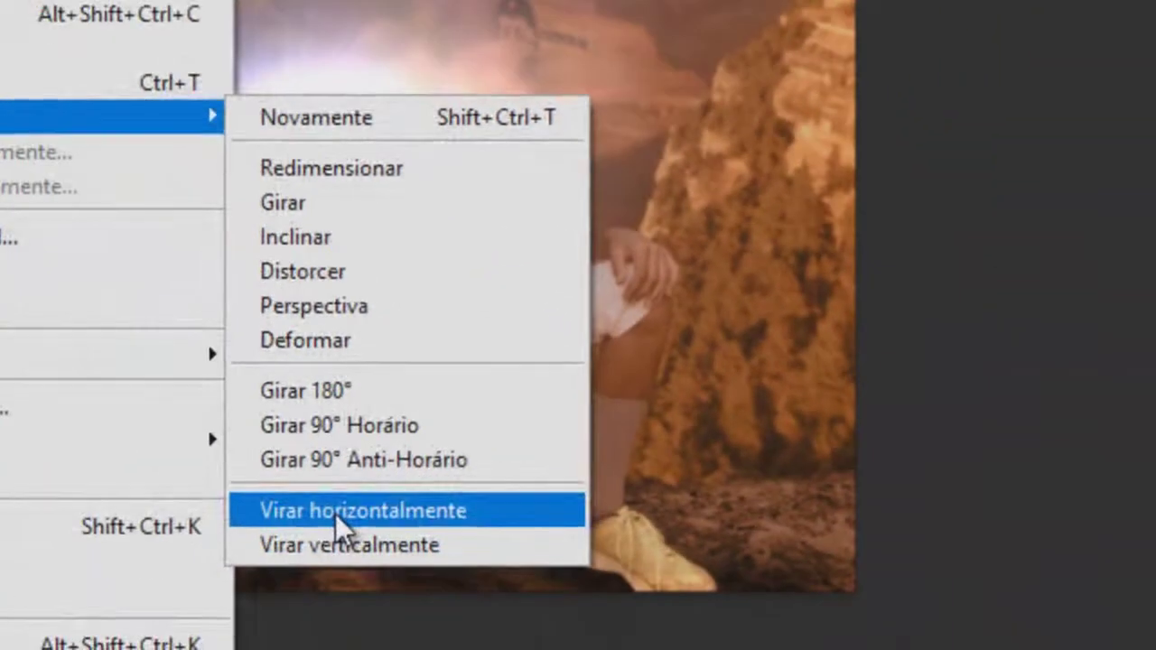
left_click(335, 512)
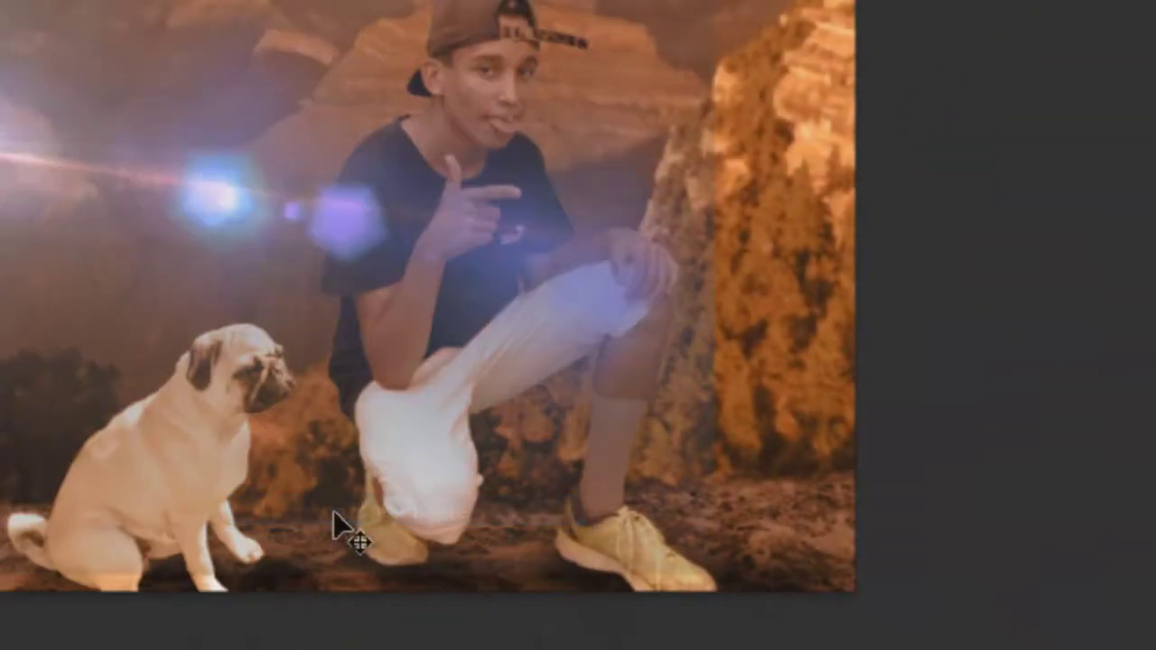
left_click_drag(277, 132, 346, 147)
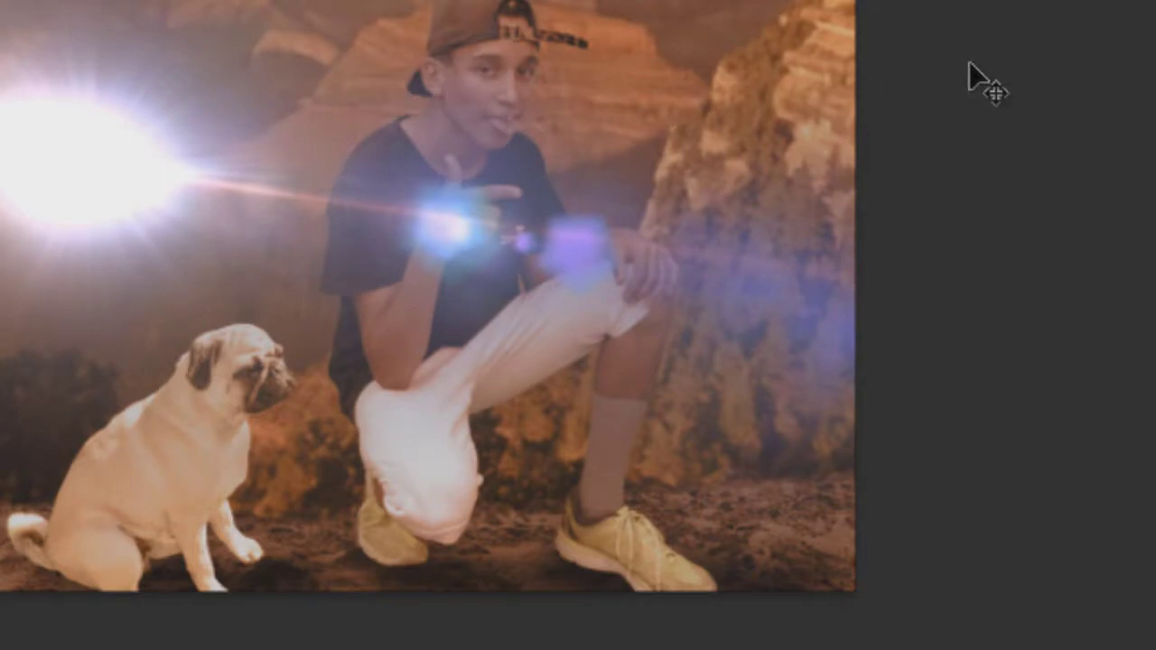
key("ctrl+t")
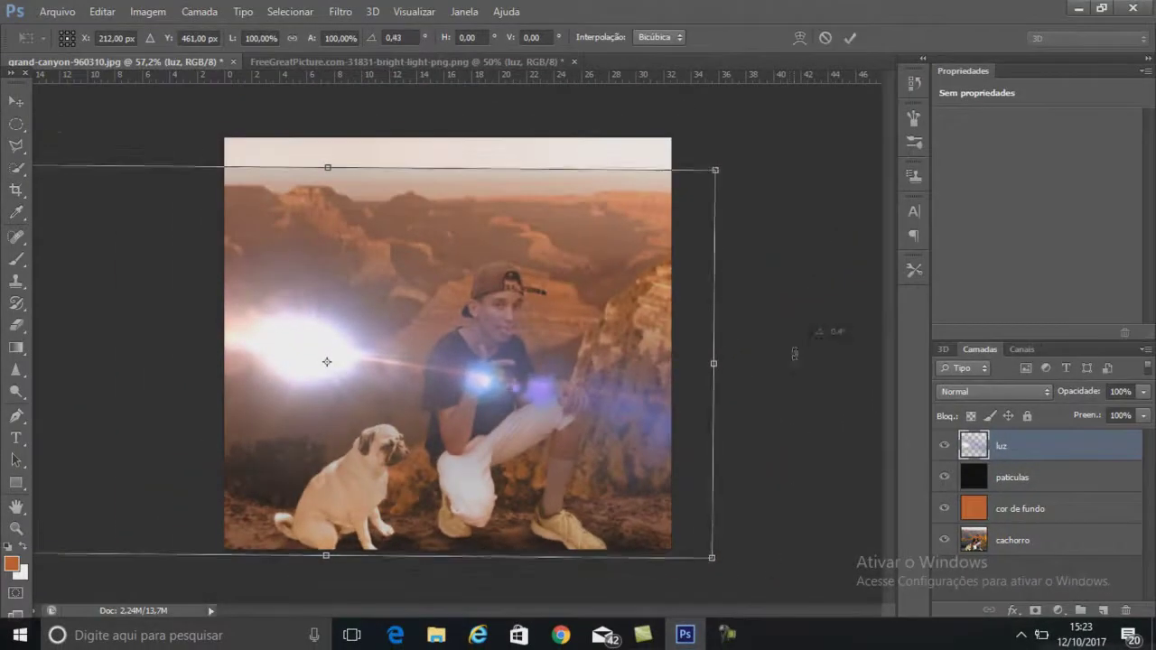
mouse_move(815, 316)
left_mouse_down()
mouse_move(752, 557)
mouse_move(763, 548)
left_mouse_up()
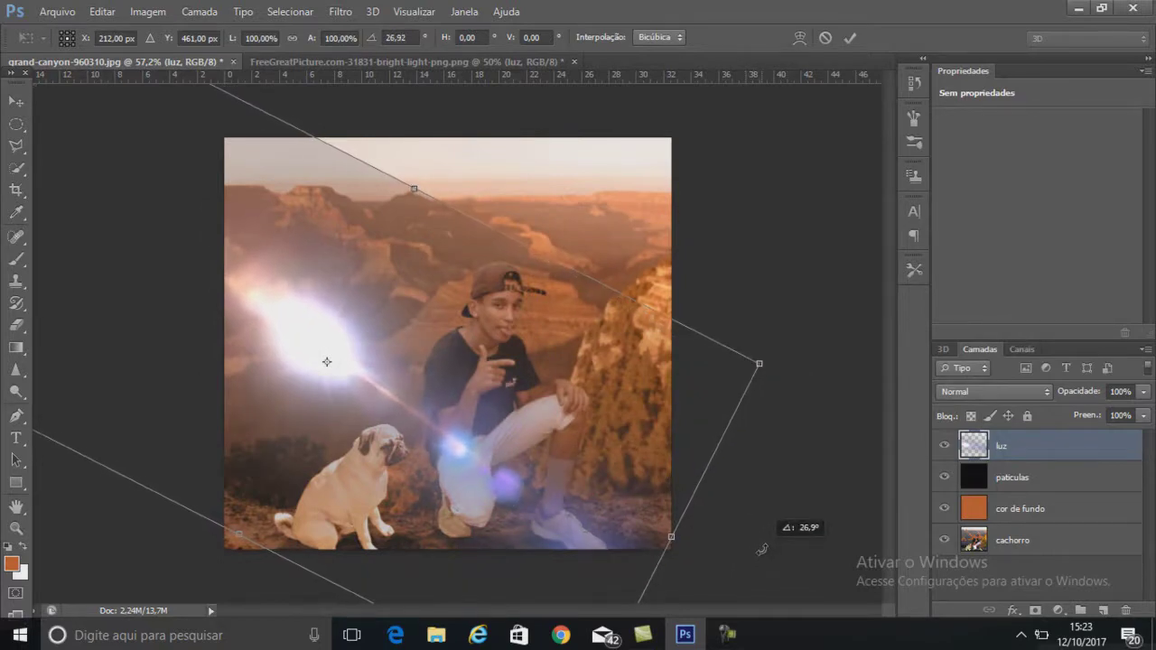
left_click_drag(575, 487, 595, 457)
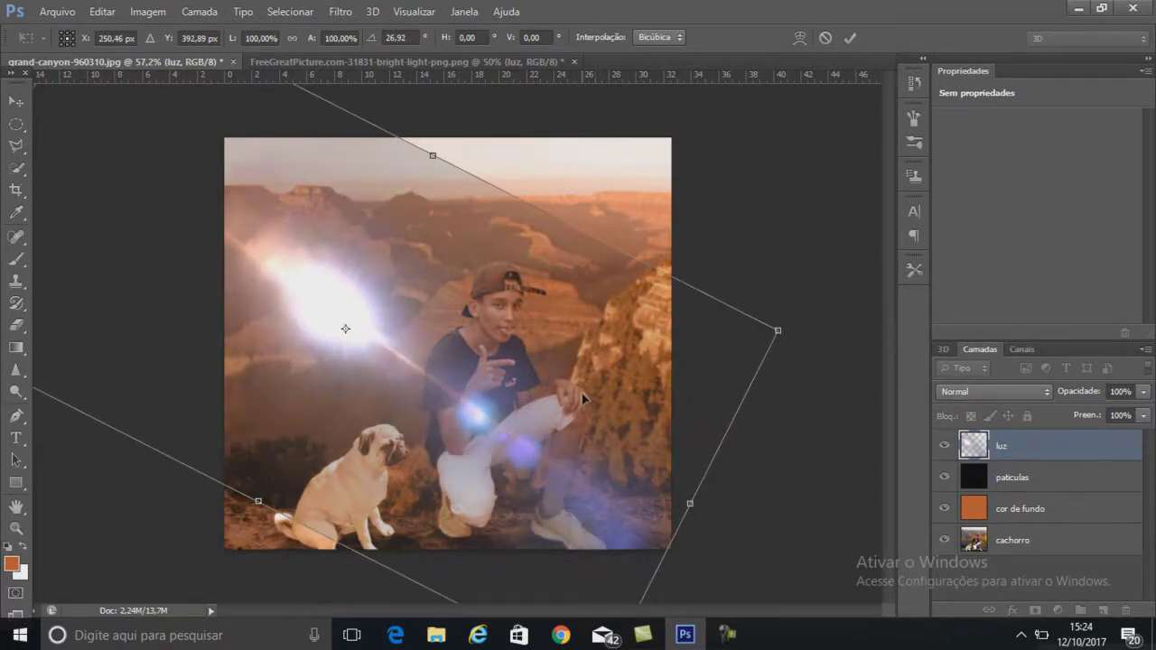
Step: Scale the flare up to about 179% and move its burst into the top-left corner
scroll(584, 388, "up", 3)
scroll(585, 388, "down", 2)
scroll(585, 388, "down", 2)
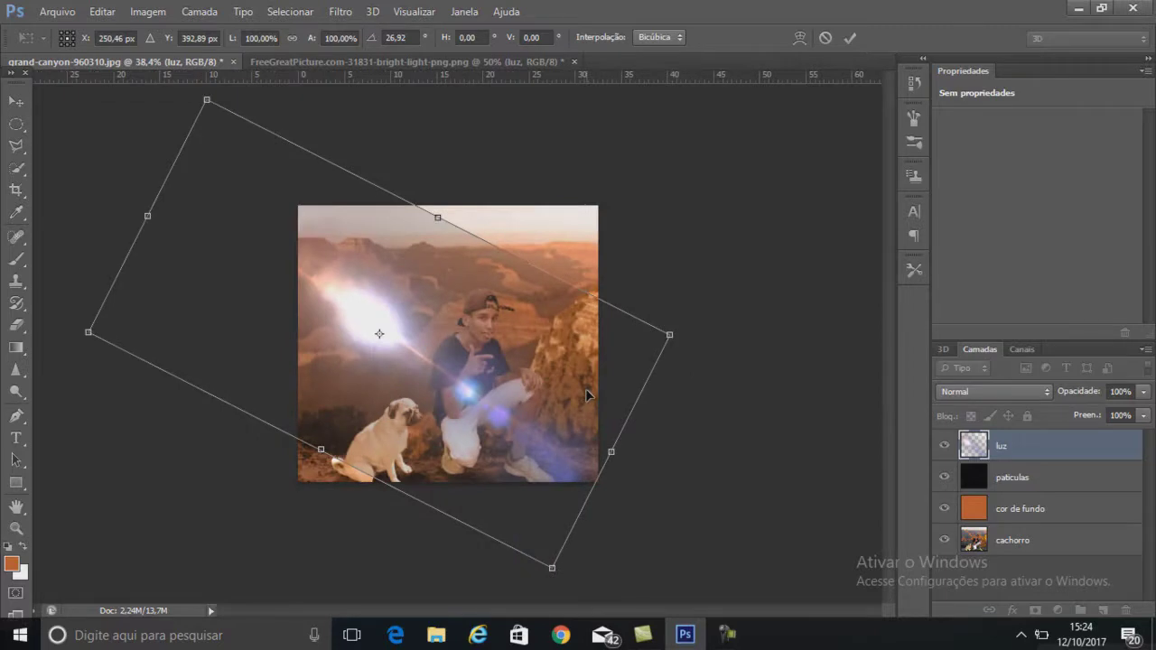
scroll(585, 388, "down", 1)
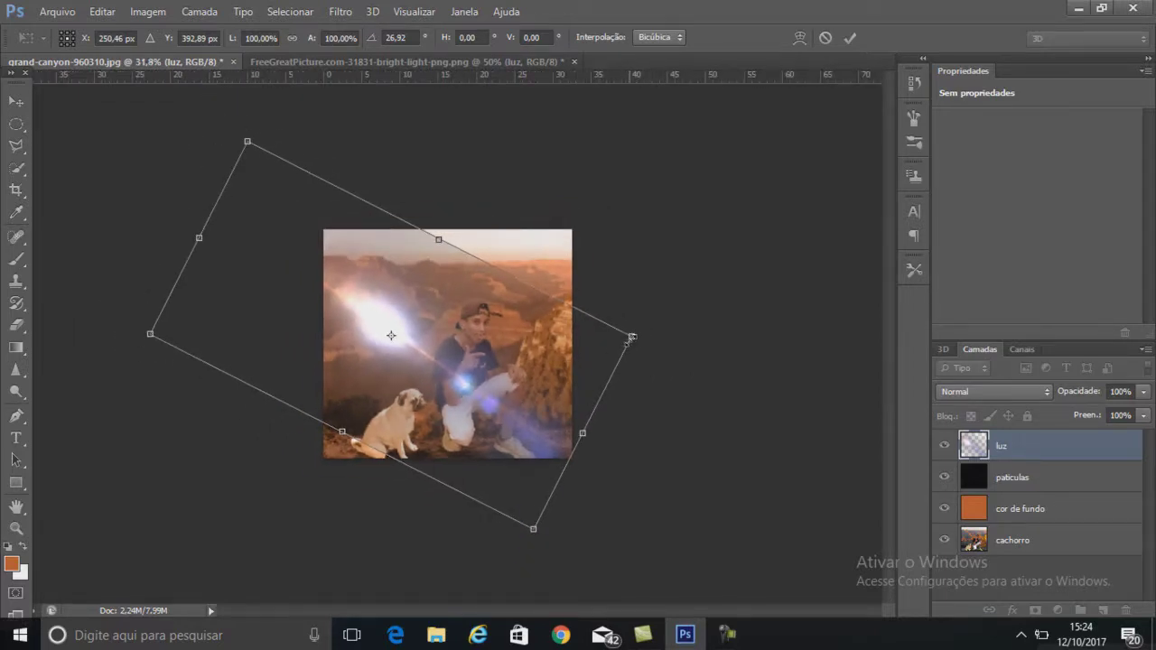
mouse_move(632, 338)
left_mouse_down()
mouse_move(824, 337)
mouse_move(1012, 360)
left_mouse_up()
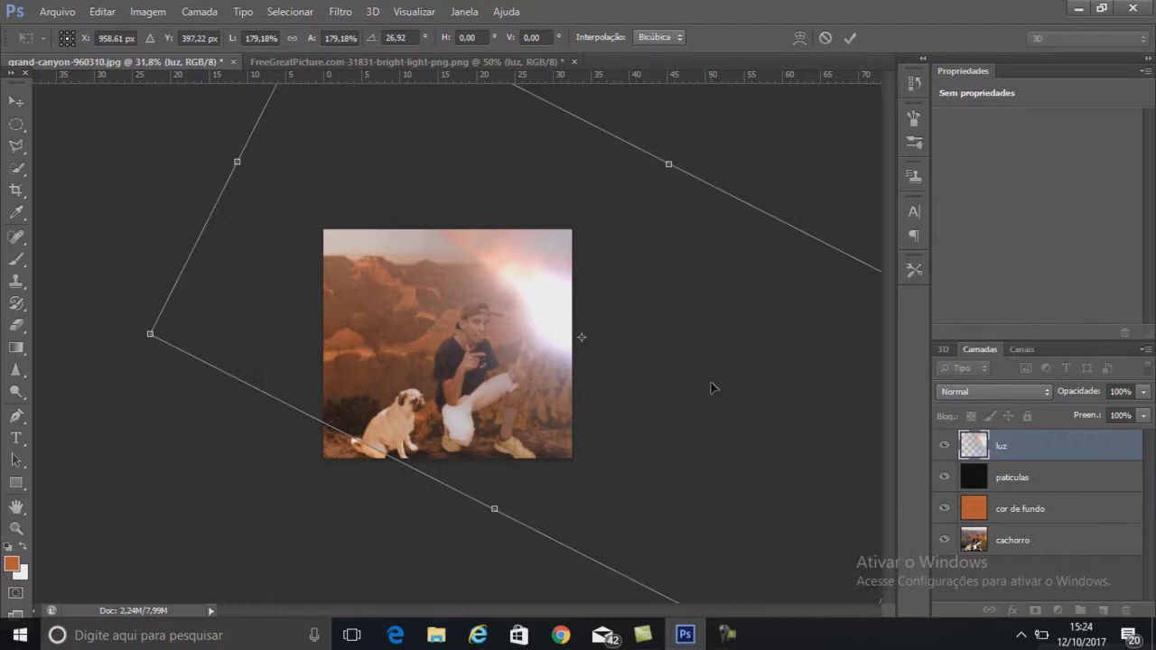
left_click_drag(711, 389, 479, 317)
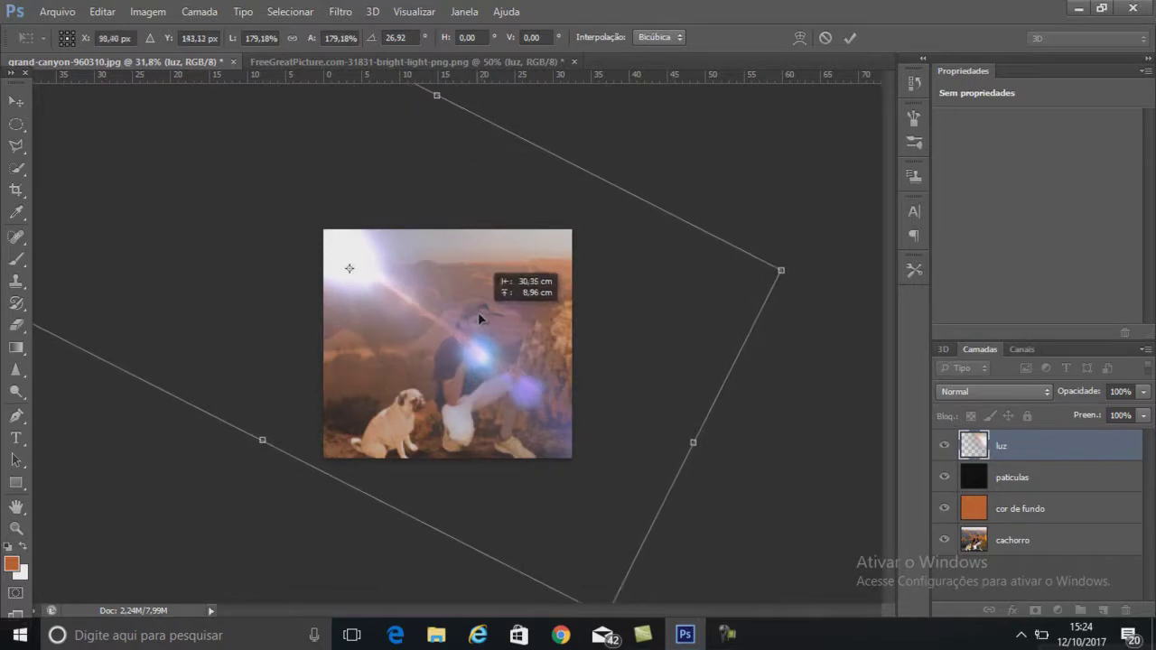
left_click_drag(479, 318, 465, 312)
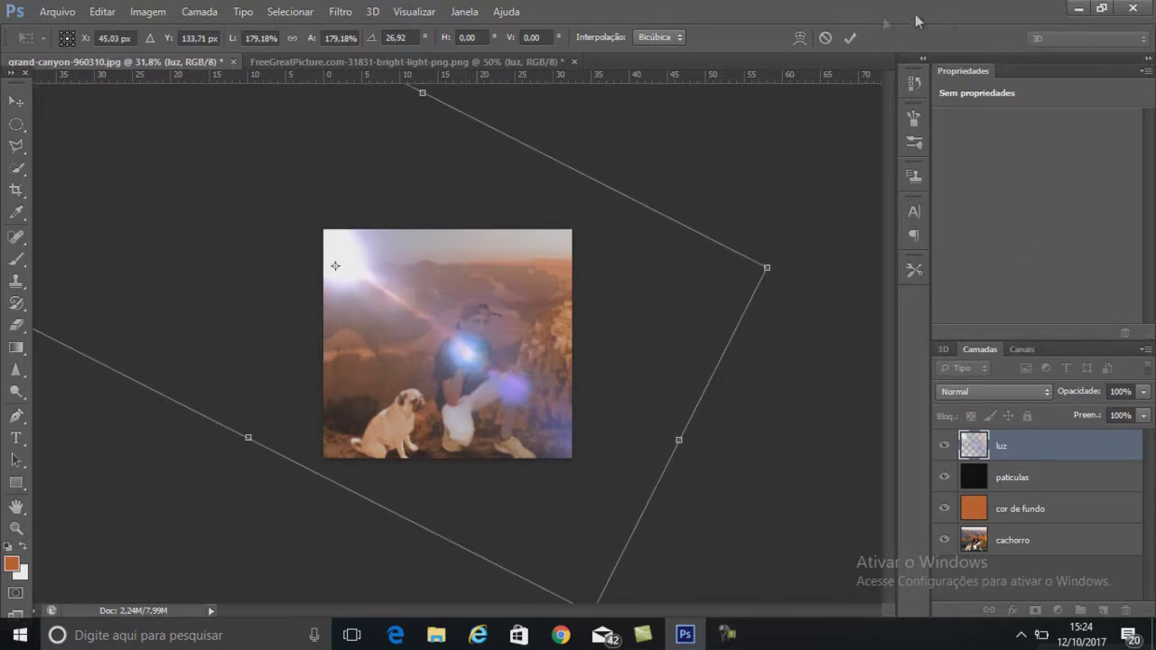
left_click(848, 39)
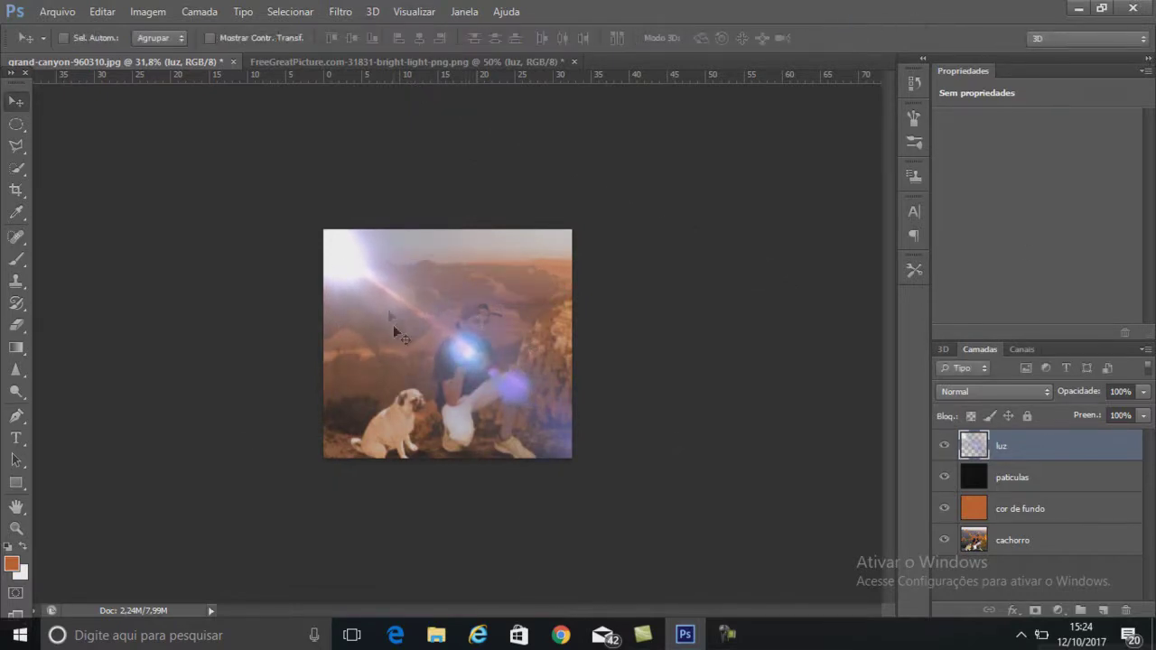
Step: Fit the image to the window and set the luz layer's blend mode to Divisão
key("ctrl+0")
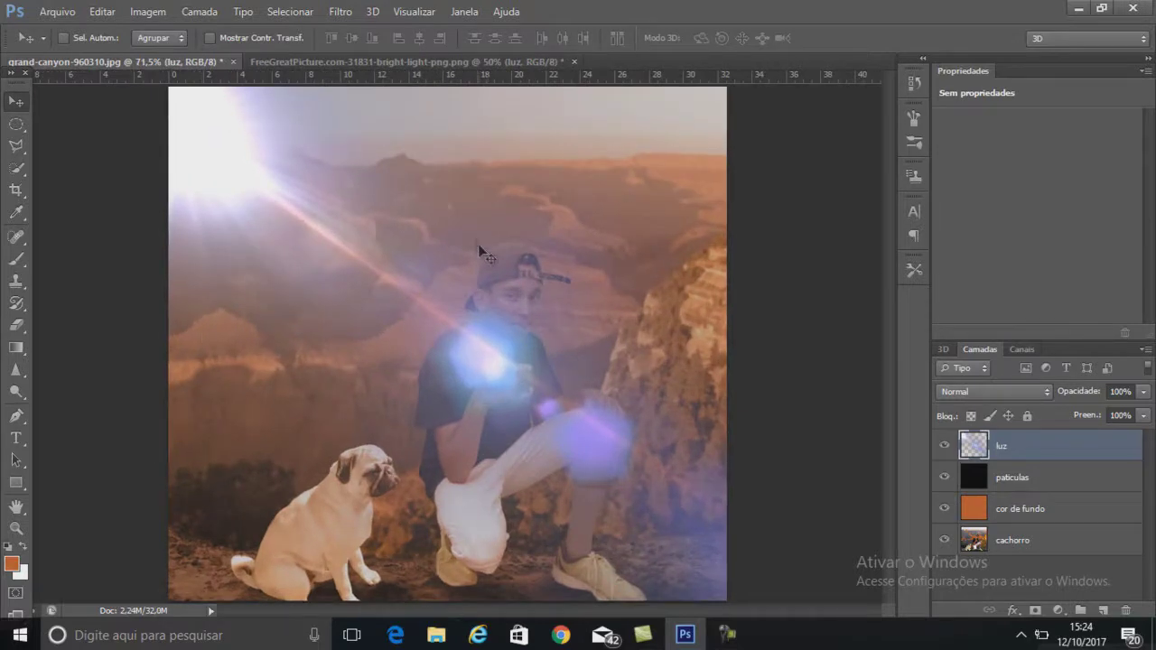
left_click(984, 391)
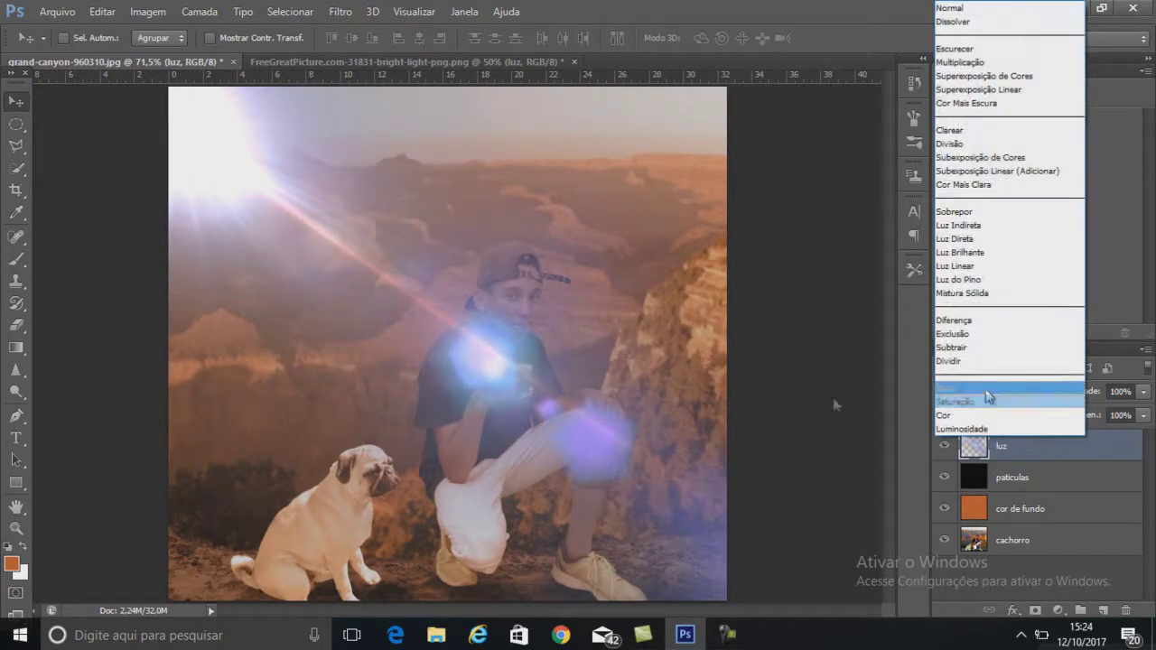
left_click(951, 143)
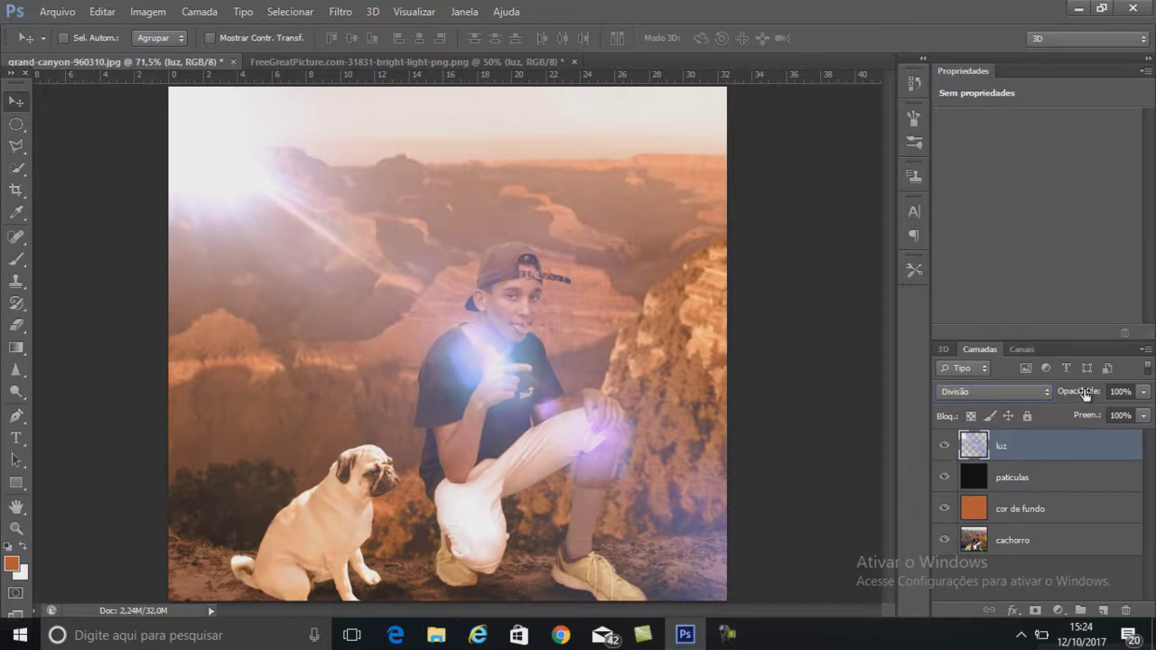
Step: Fade the luz flare layer's opacity down to 31%
left_click_drag(1086, 394, 1047, 407)
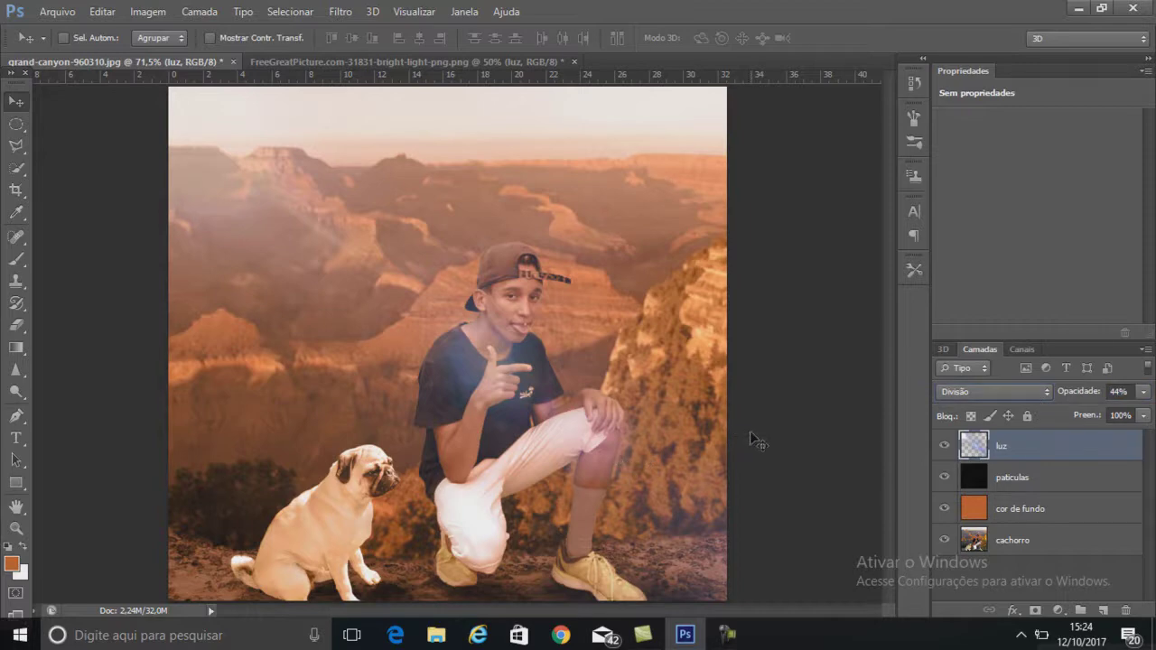
scroll(538, 437, "down", 2)
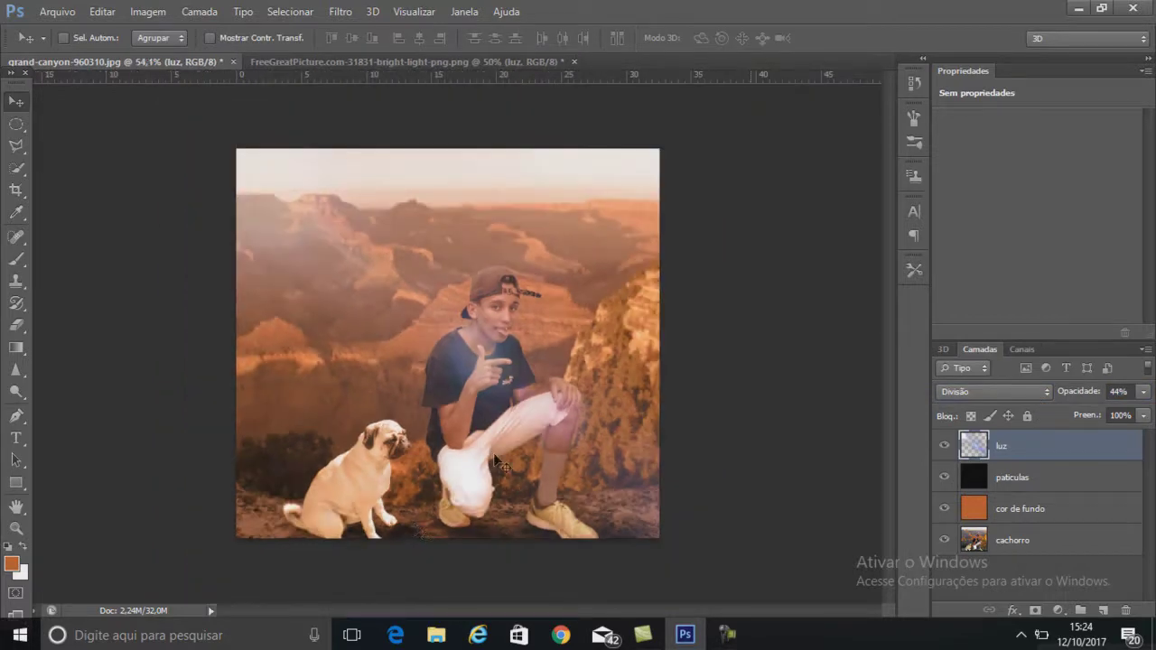
scroll(297, 365, "up", 1)
scroll(297, 365, "up", 2)
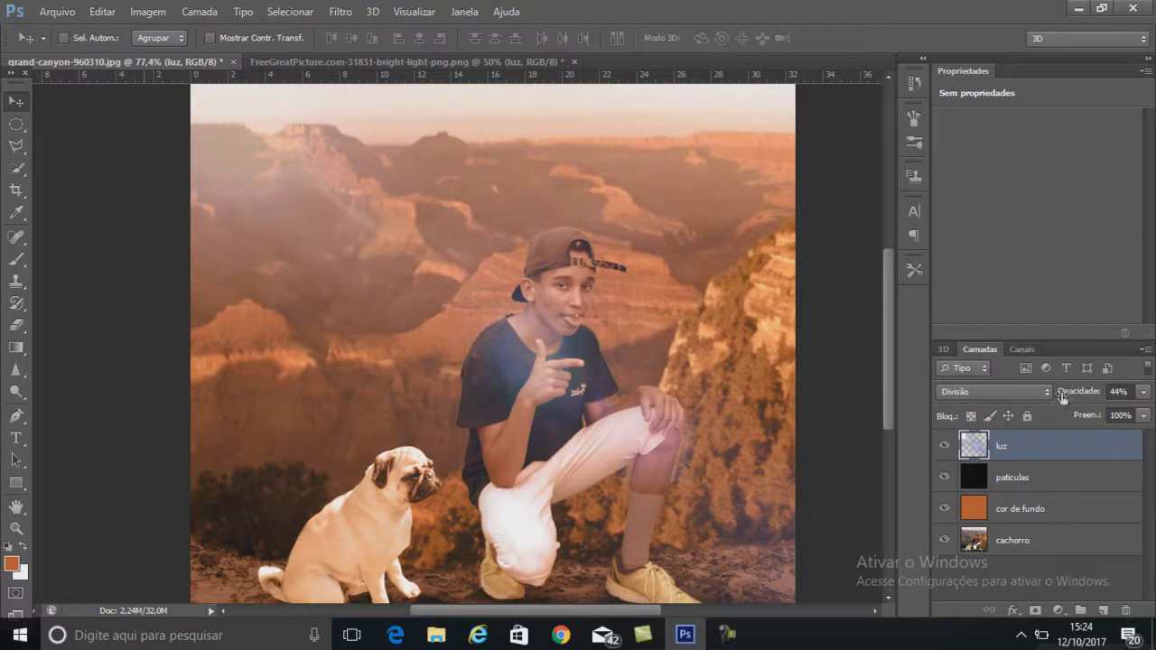
left_click_drag(1081, 393, 1069, 395)
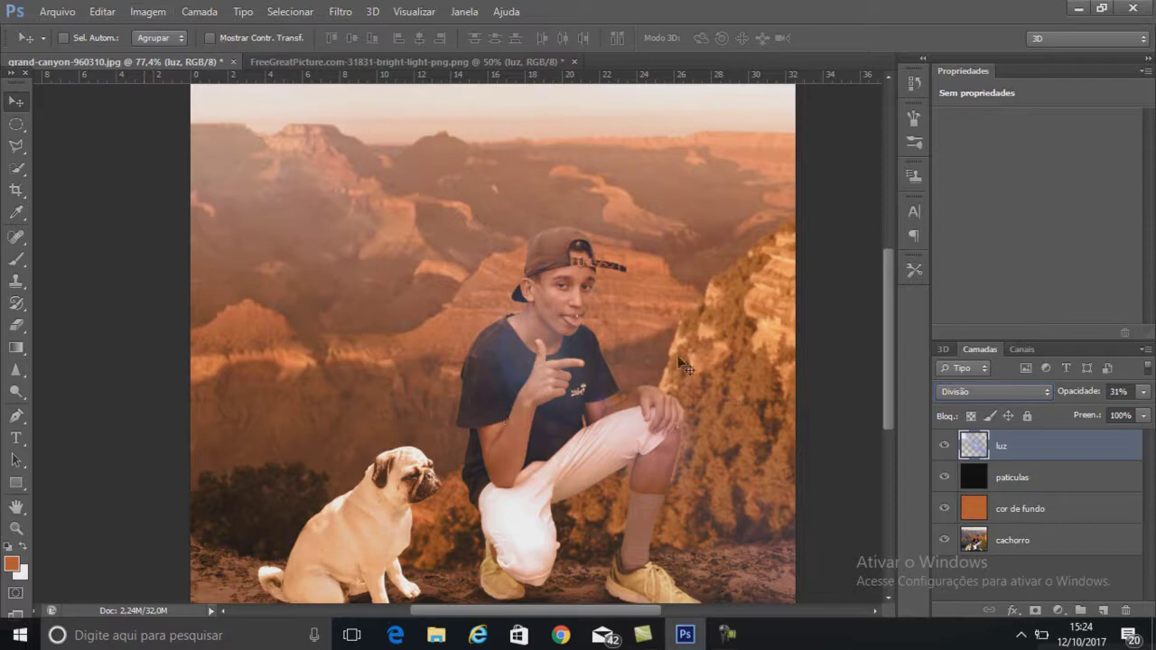
scroll(888, 375, "down", 2)
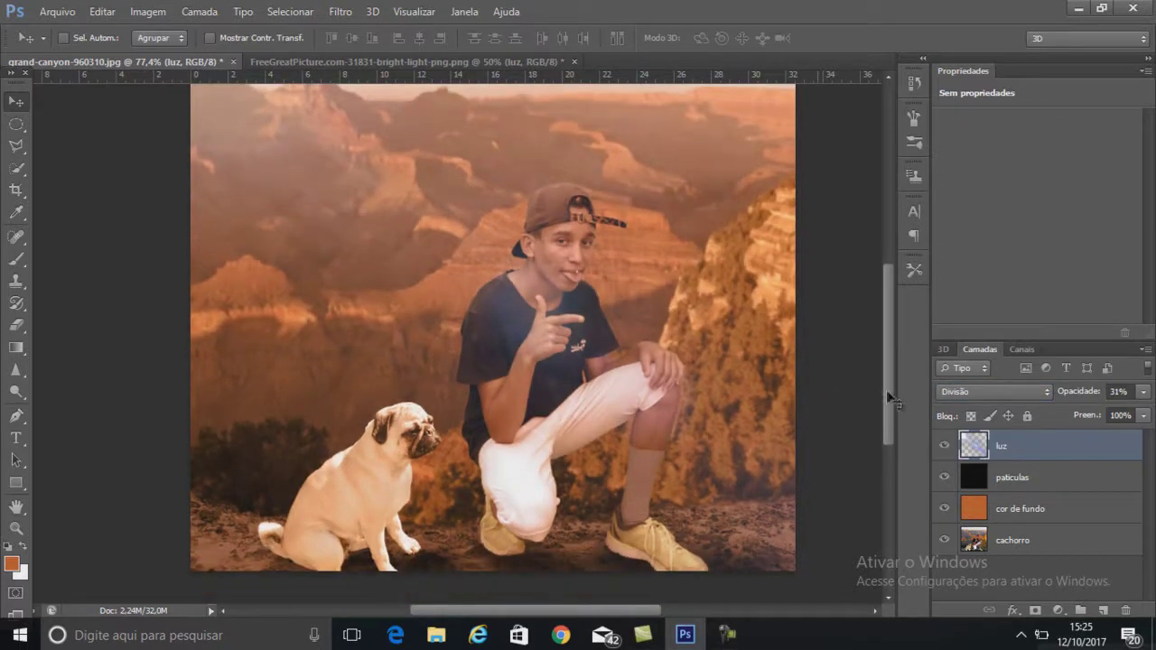
scroll(487, 442, "down", 1)
scroll(560, 477, "up", 1)
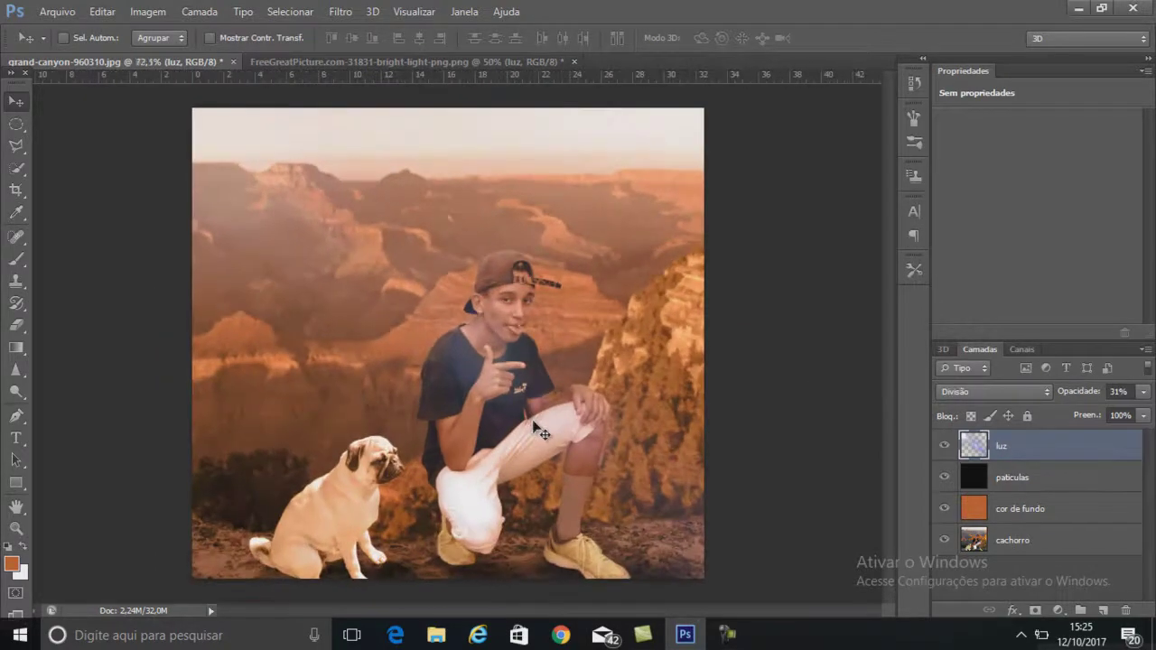
scroll(560, 476, "up", 2)
scroll(559, 471, "down", 1)
scroll(559, 471, "down", 1)
scroll(559, 471, "down", 1)
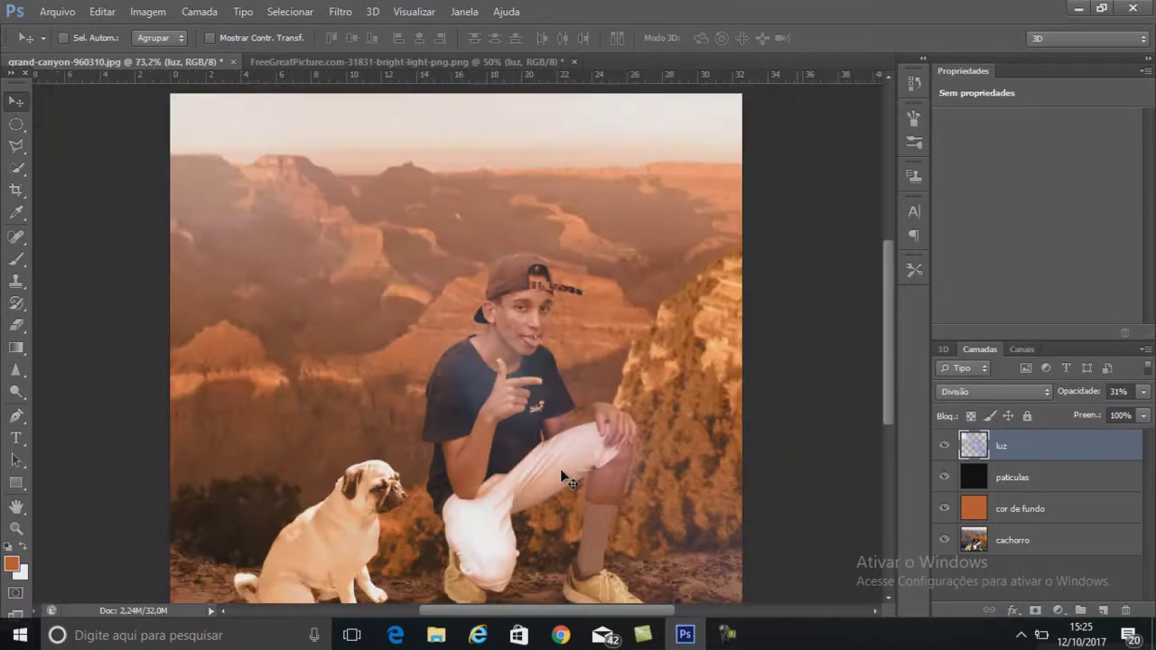
scroll(559, 472, "down", 1)
scroll(400, 555, "up", 2)
scroll(400, 554, "up", 1)
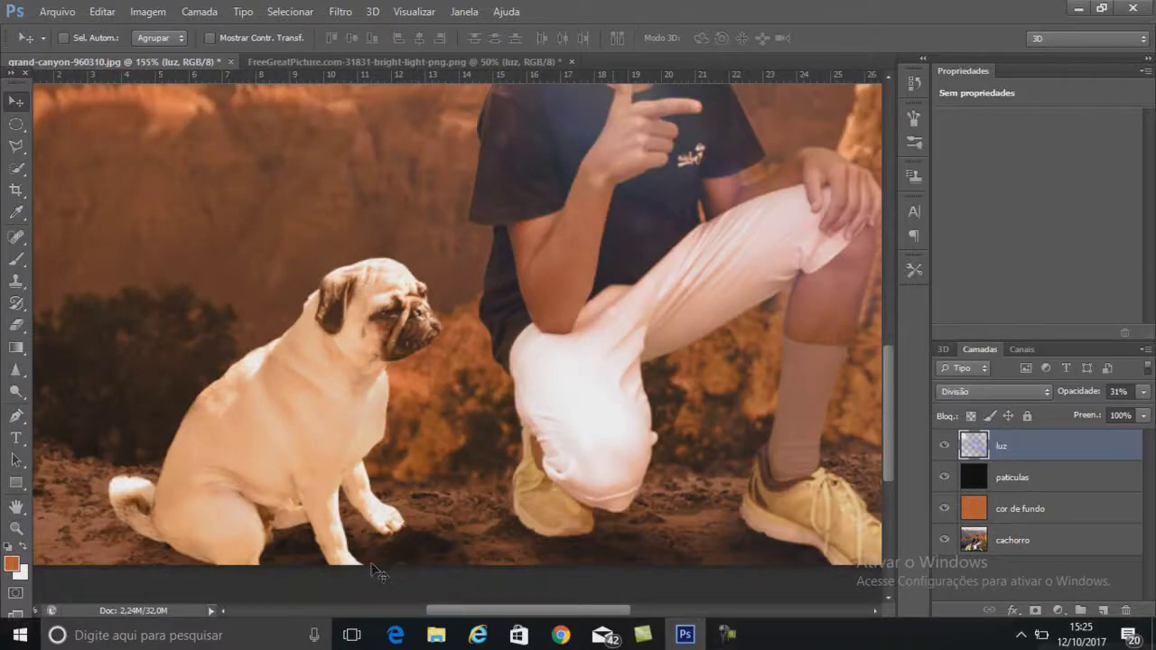
scroll(402, 552, "up", 1)
scroll(423, 515, "down", 1)
scroll(542, 483, "down", 1)
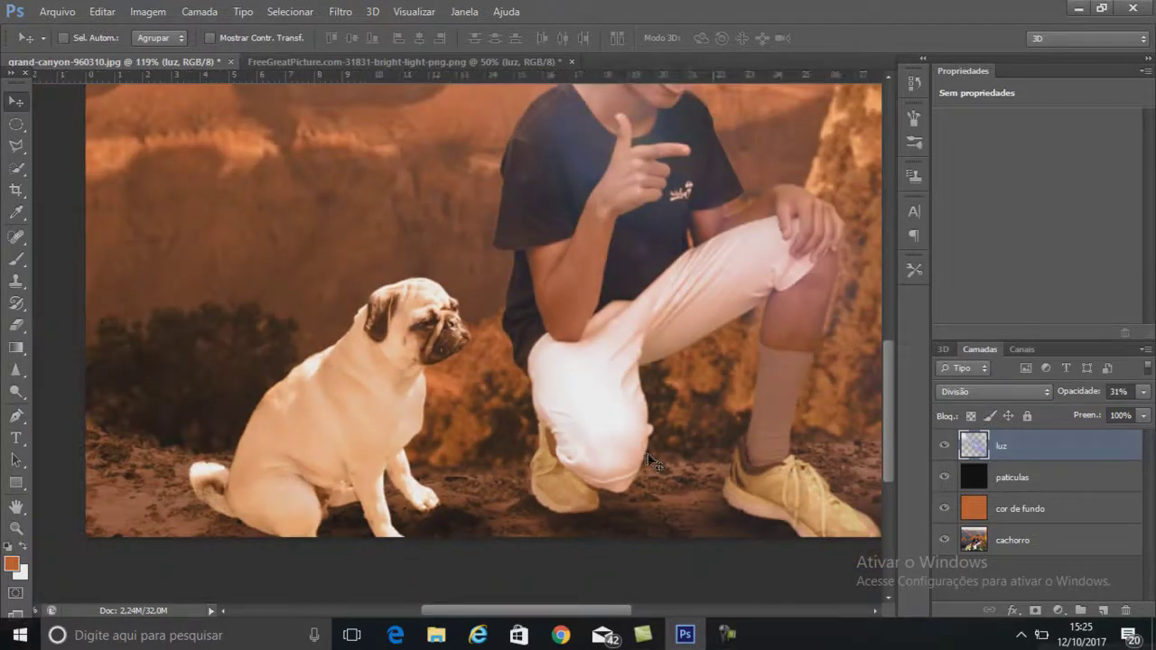
scroll(648, 452, "down", 1)
scroll(714, 448, "down", 1)
scroll(650, 415, "down", 1)
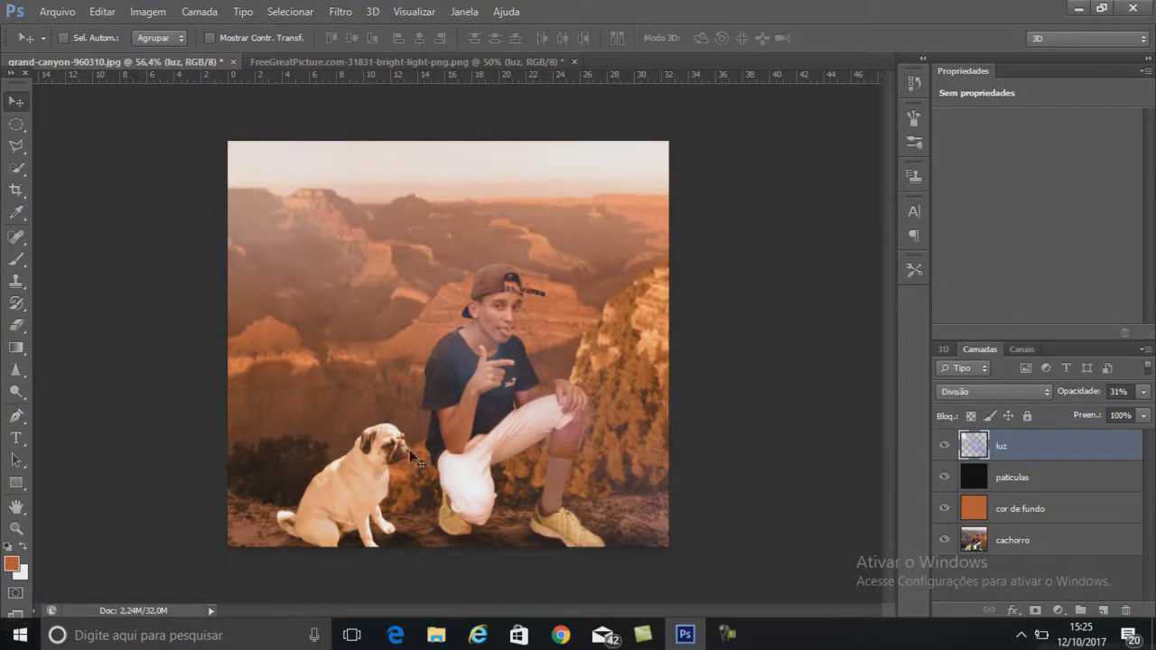
scroll(593, 376, "up", 1)
scroll(587, 382, "down", 1)
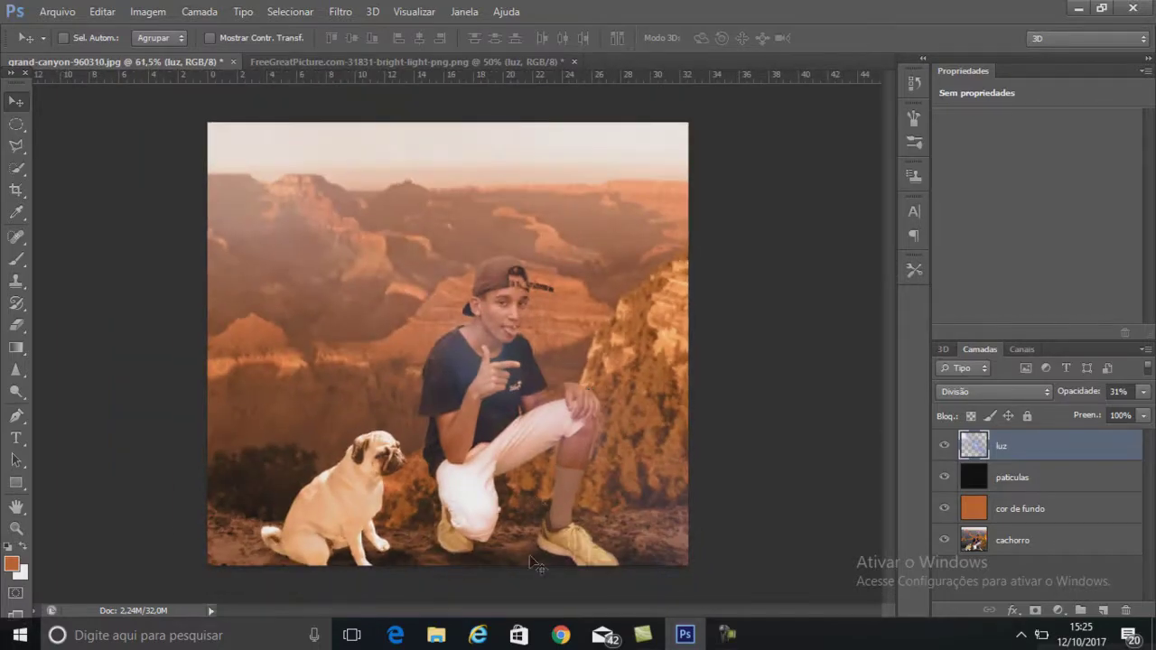
right_click(1057, 448)
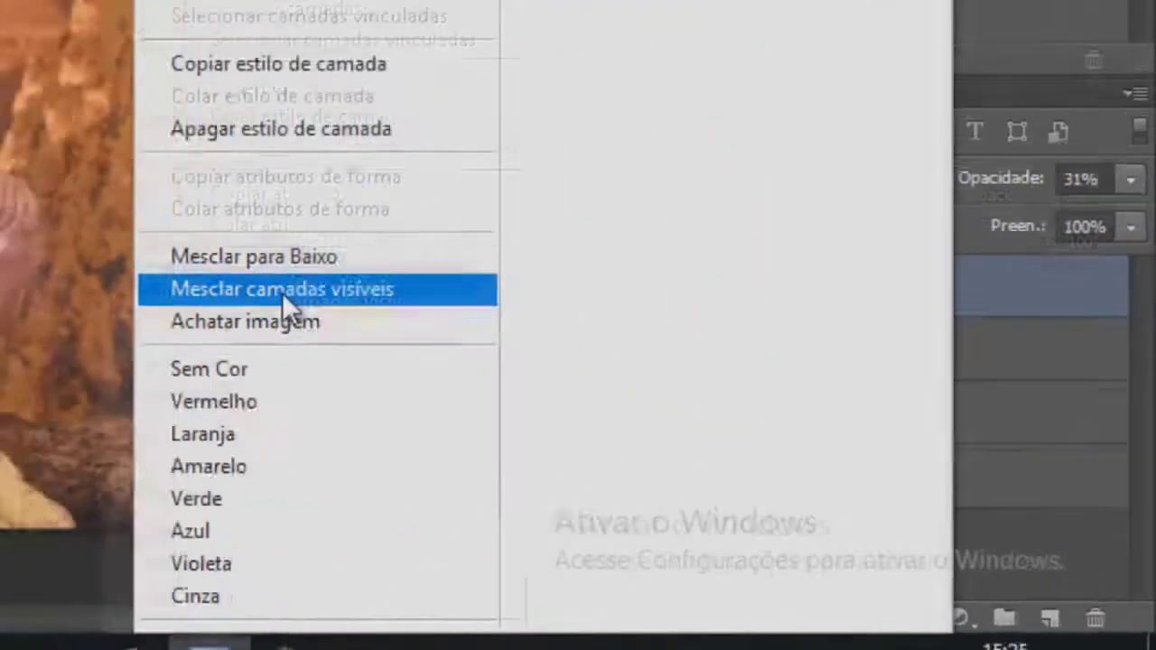
Step: Merge the visible layers and add a Níveis adjustment layer
left_click(282, 291)
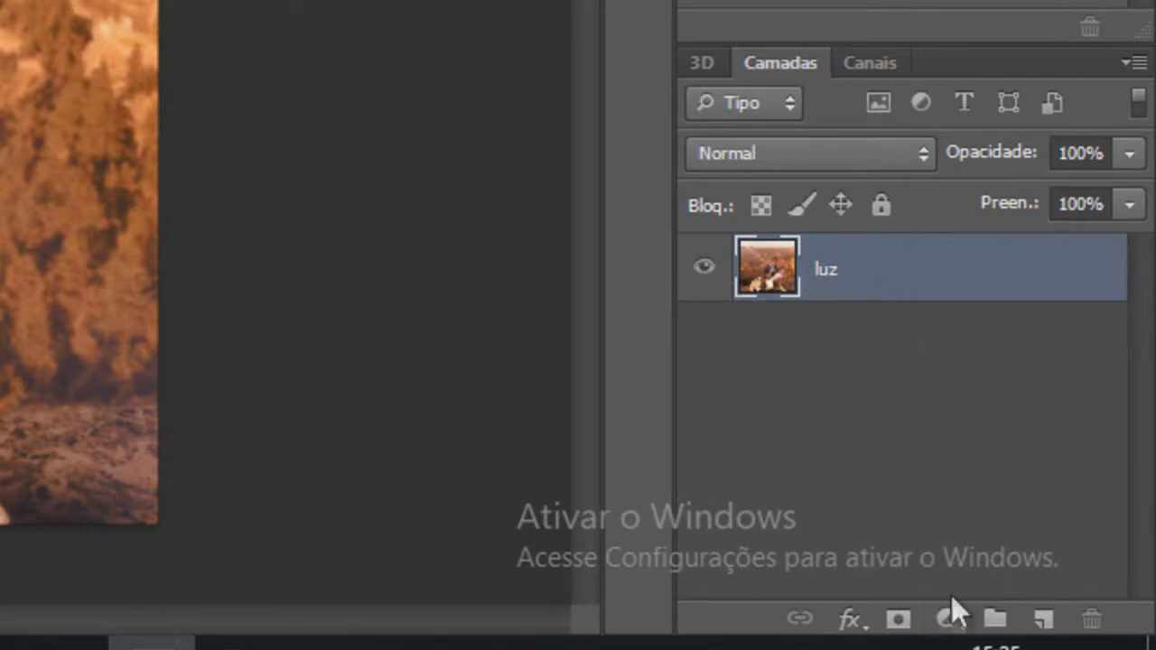
left_click(946, 619)
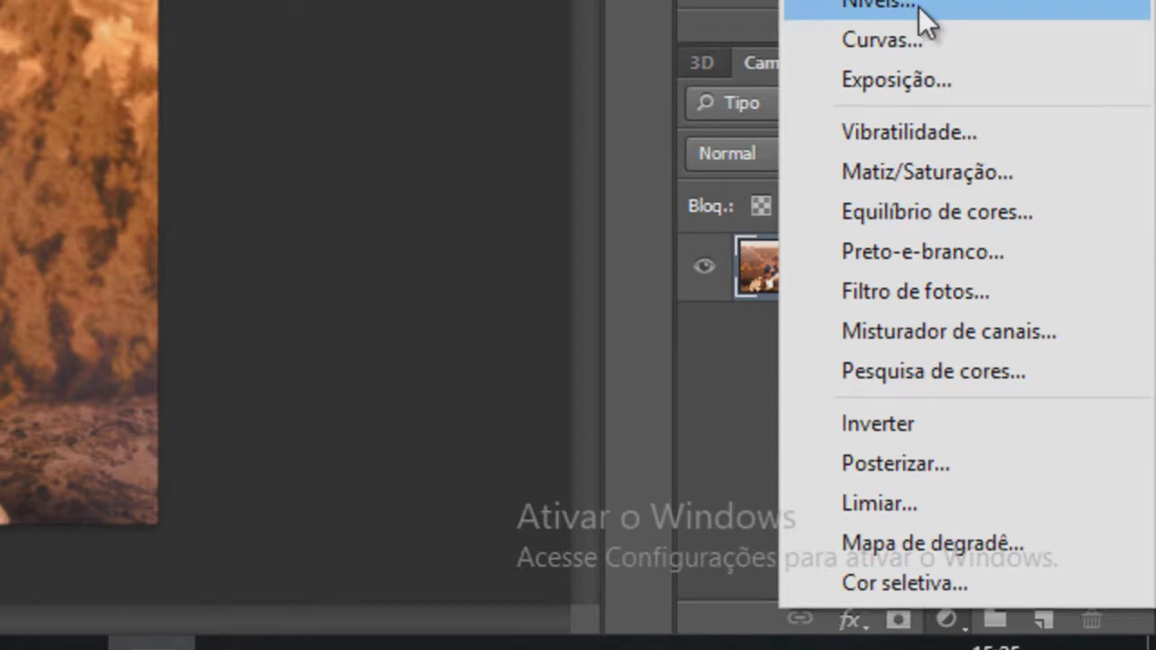
left_click(919, 6)
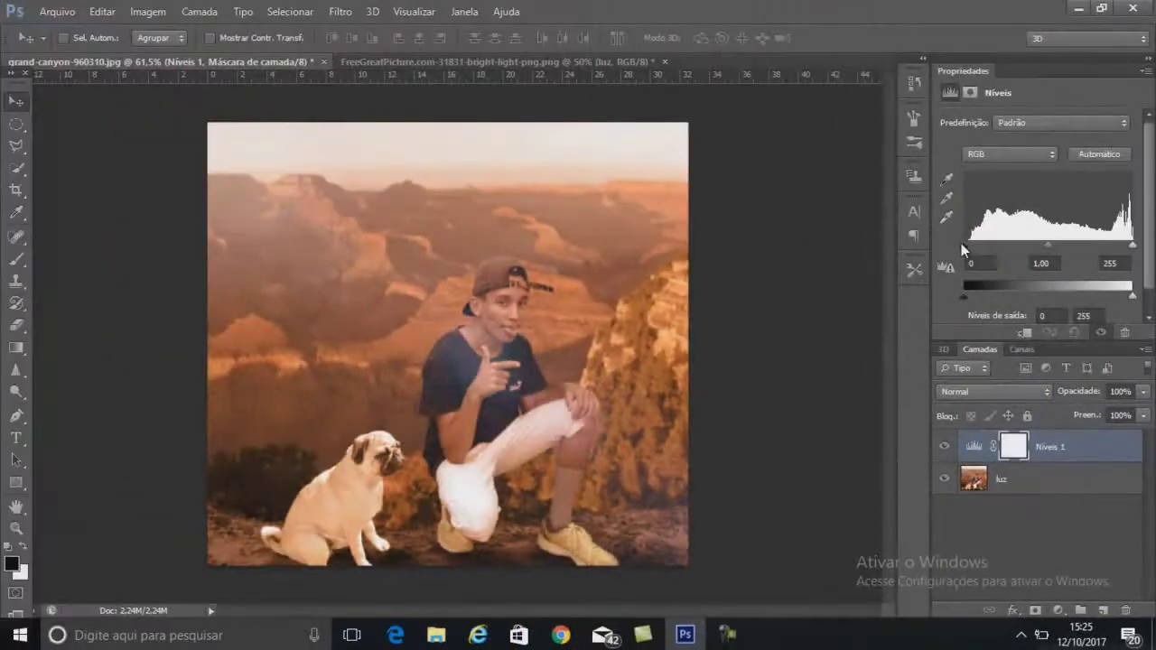
Step: Set Níveis input levels to 19/1,12/237 and output levels to 14–249
left_click_drag(961, 243, 976, 245)
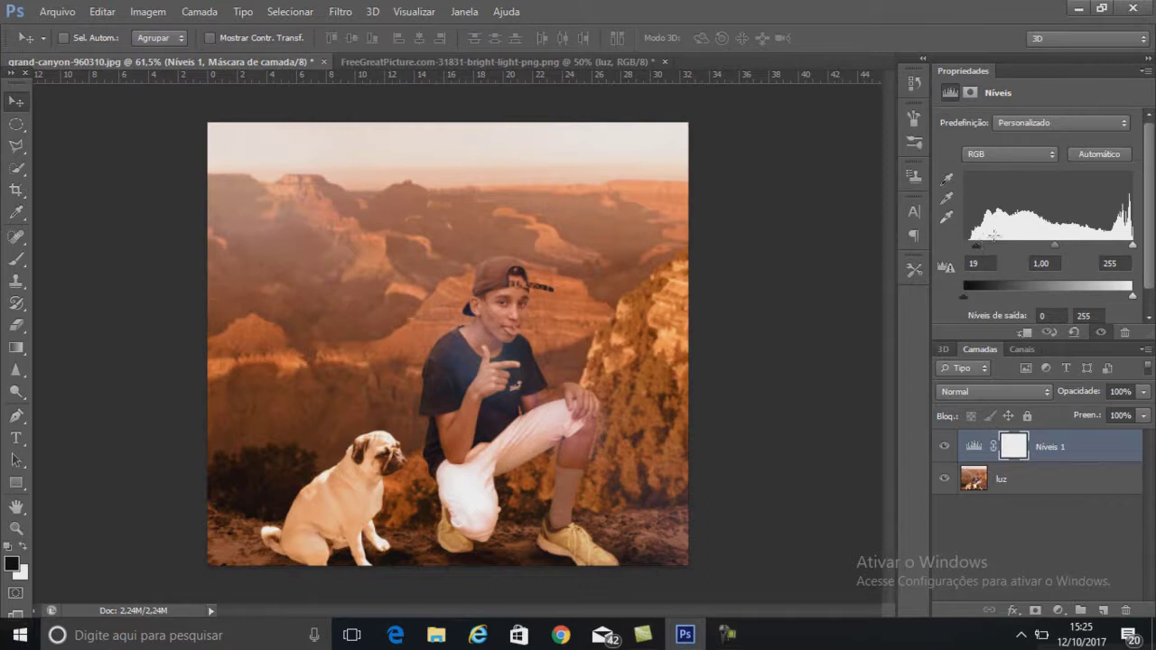
left_click_drag(1056, 244, 1051, 242)
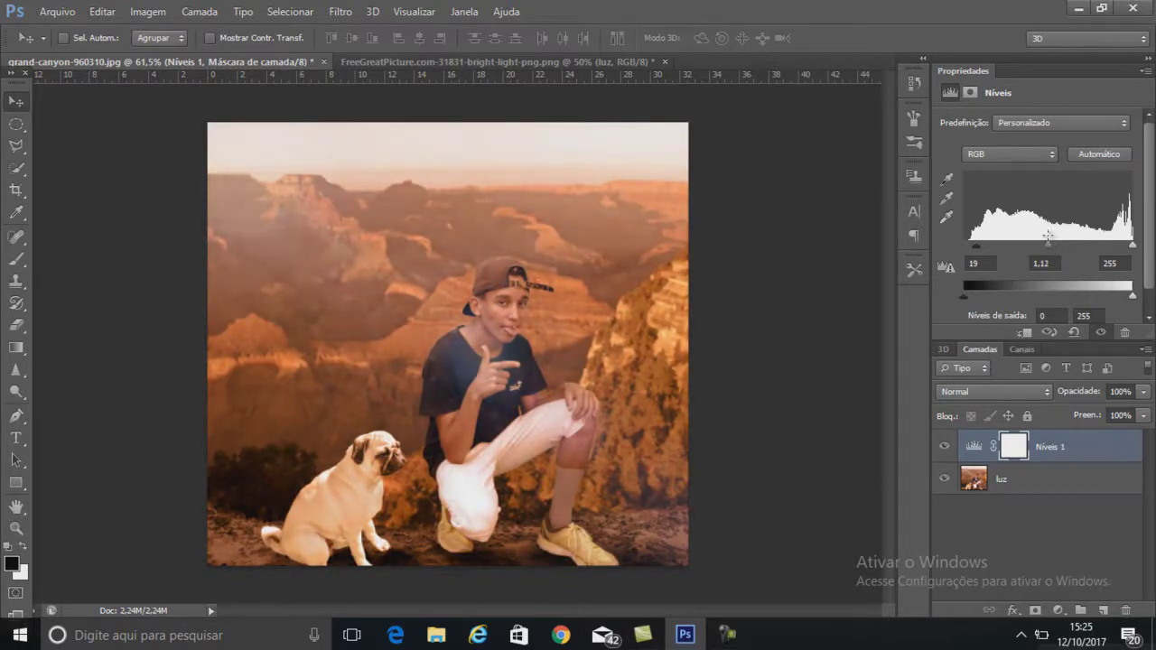
left_click_drag(1132, 245, 1123, 245)
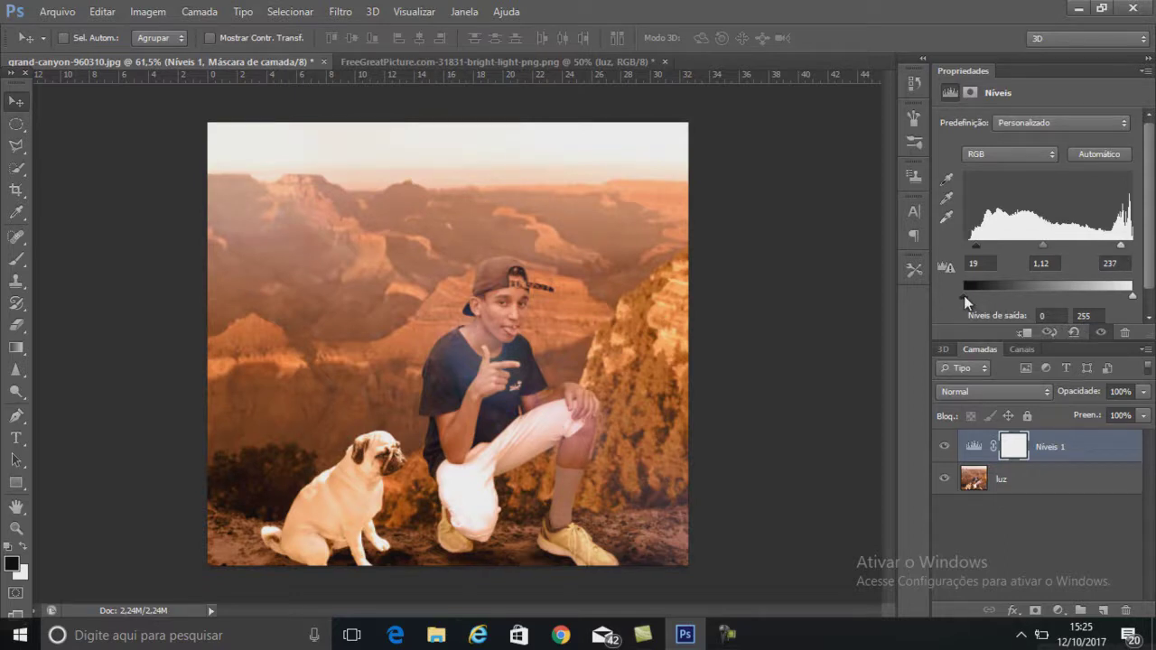
left_click_drag(963, 295, 980, 293)
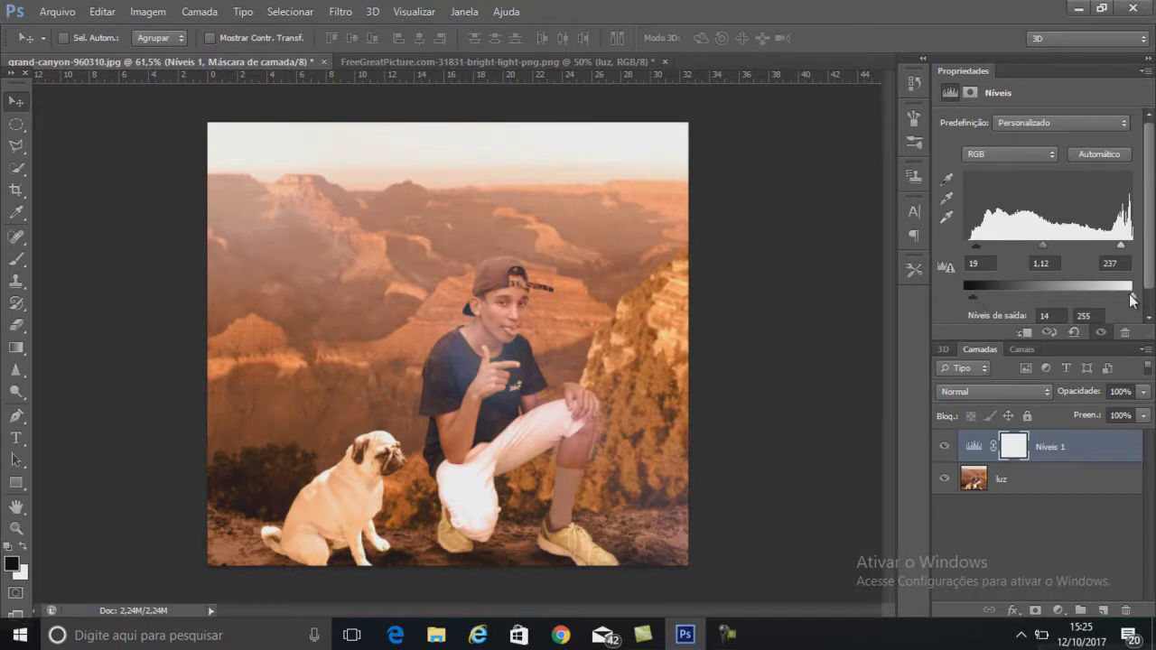
mouse_move(1133, 295)
left_mouse_down()
mouse_move(1107, 296)
mouse_move(1129, 292)
left_mouse_up()
left_click(1058, 610)
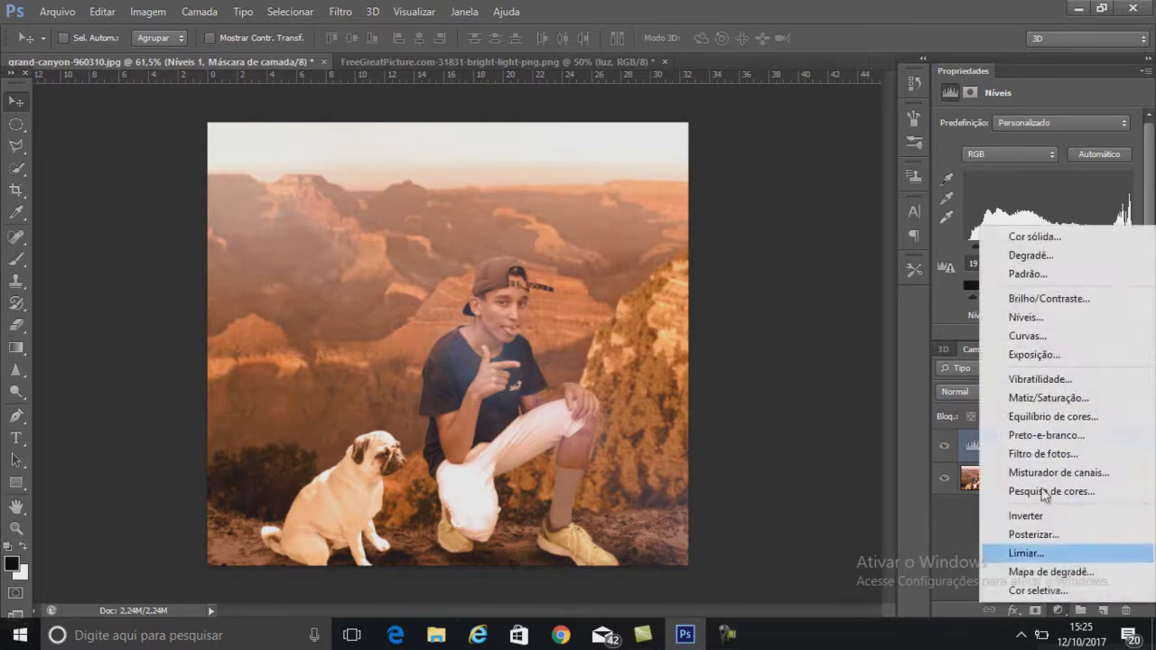
Step: Add a Vibratilidade layer with vibrance -5 and saturation +5
left_click(1046, 379)
left_click_drag(1034, 139, 1031, 139)
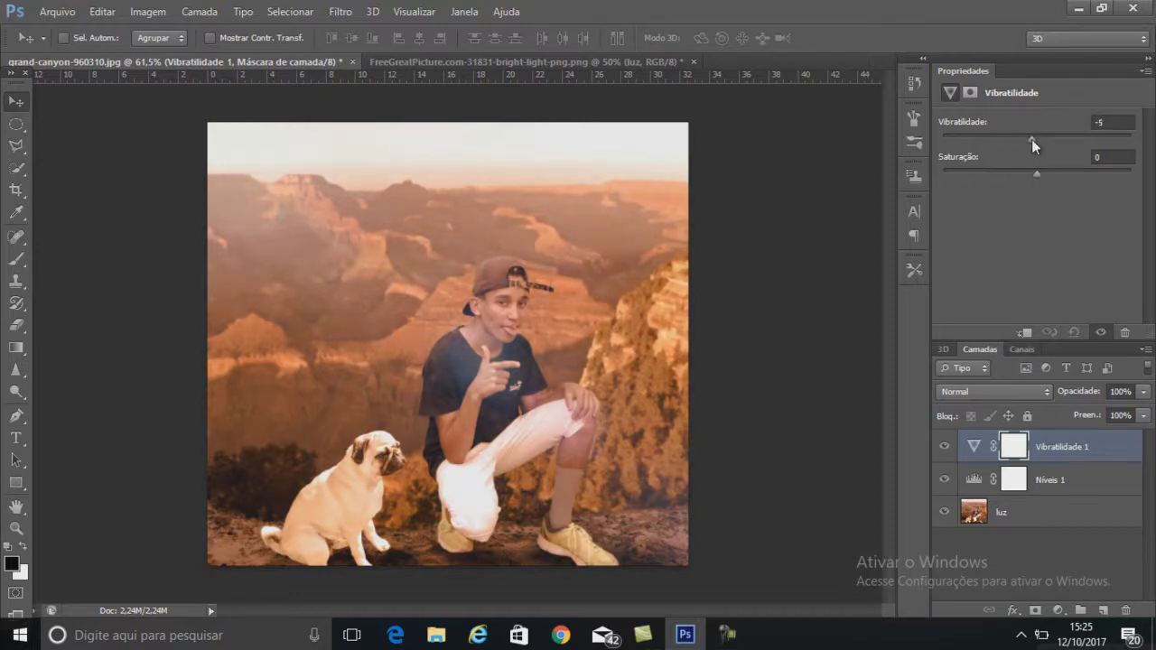
left_click_drag(1036, 172, 1055, 171)
left_click_drag(1055, 170, 1041, 172)
left_click(1062, 607)
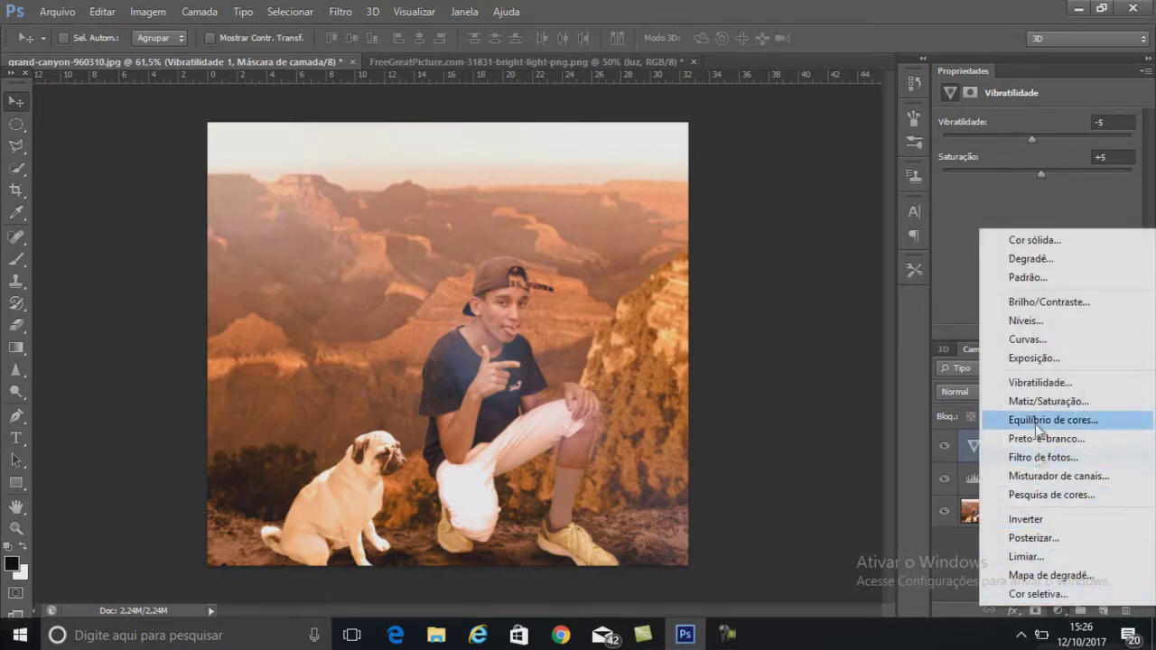
Step: Add an Equilíbrio de cores layer shifting midtones to +20 red, +23 green, +27 blue
left_click(1039, 423)
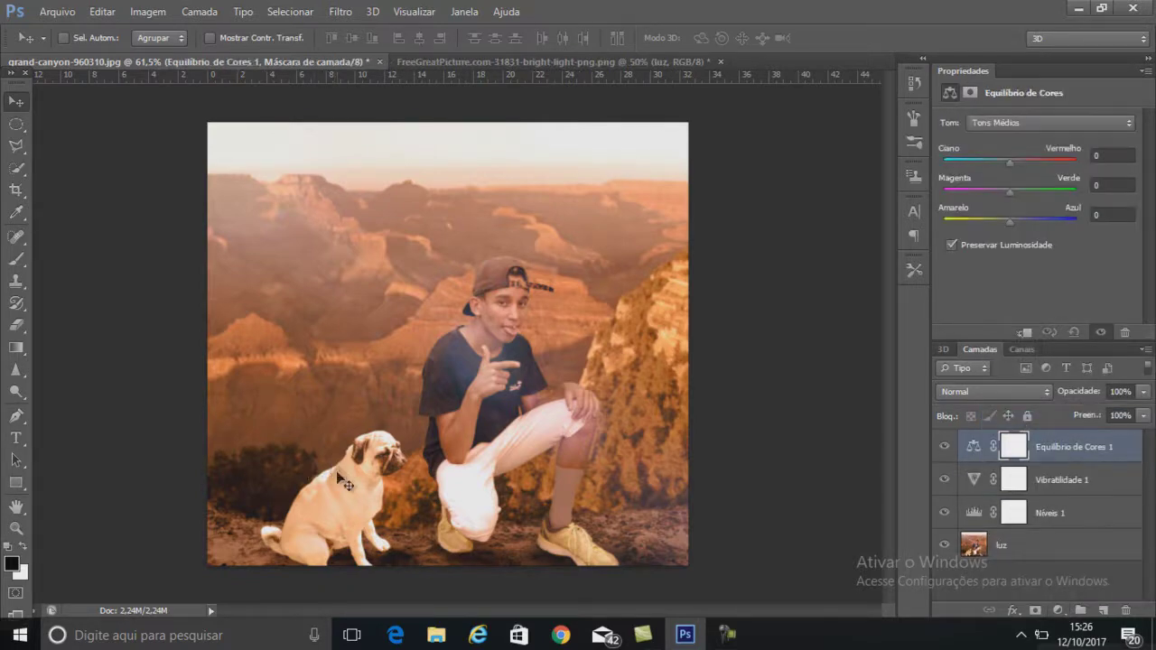
scroll(373, 502, "up", 1)
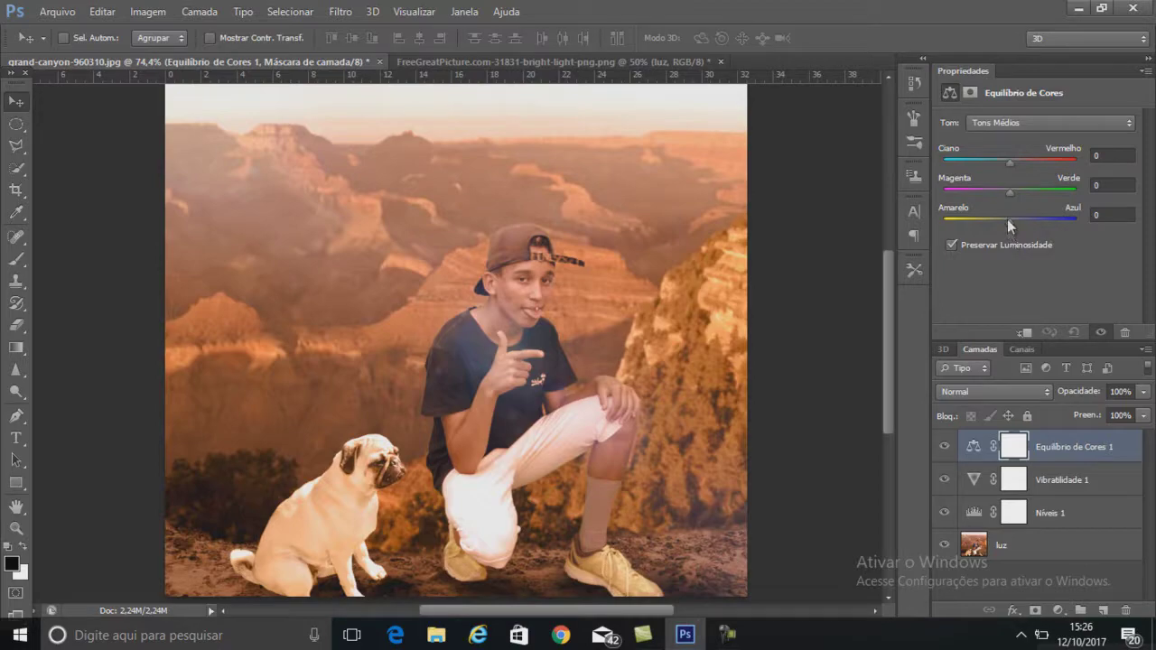
left_click_drag(1009, 218, 1027, 218)
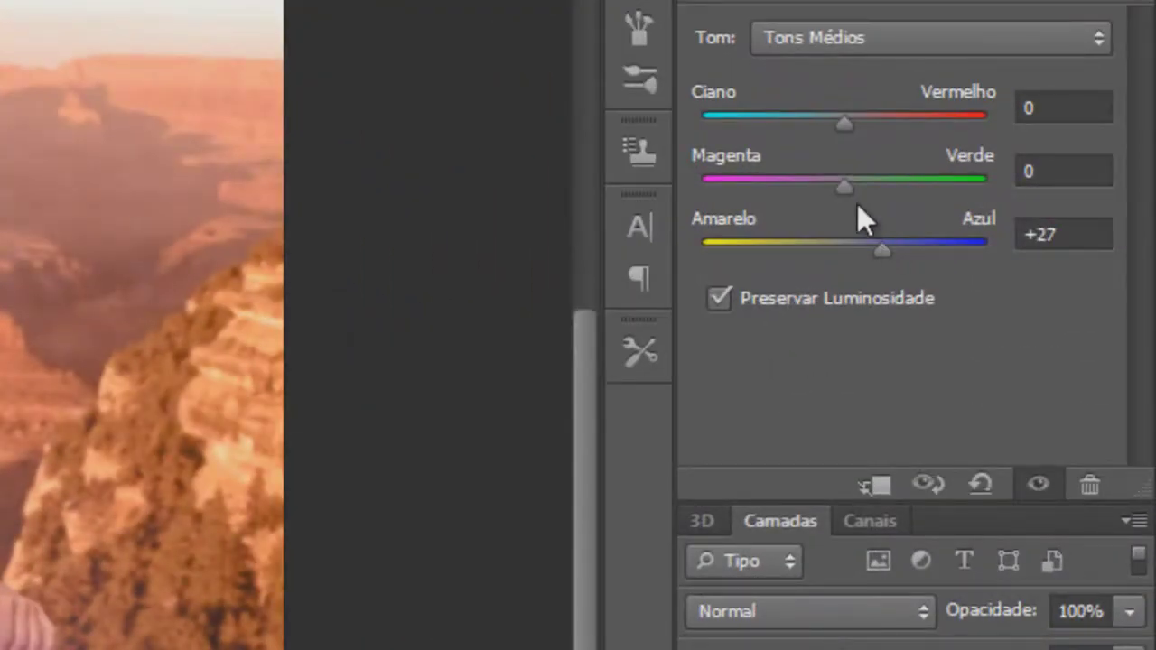
mouse_move(835, 179)
left_mouse_down()
mouse_move(878, 177)
mouse_move(822, 183)
mouse_move(877, 180)
left_mouse_up()
left_click_drag(848, 120, 808, 134)
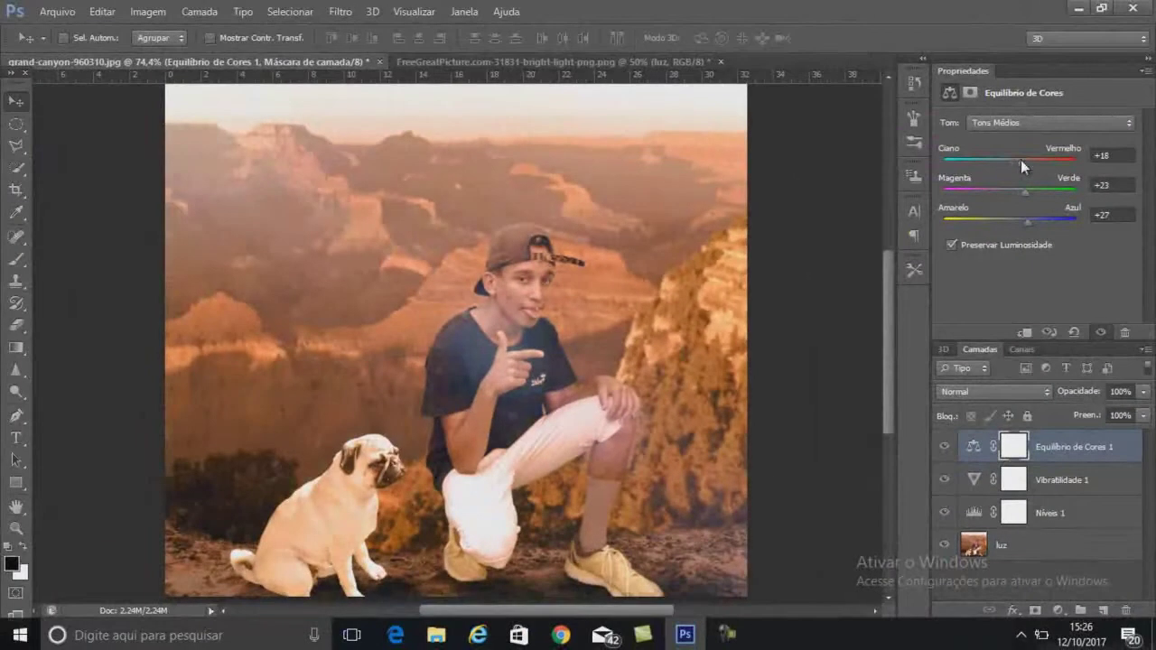
left_click_drag(1020, 160, 1023, 156)
left_click_drag(893, 387, 893, 424)
scroll(889, 415, "up", 2)
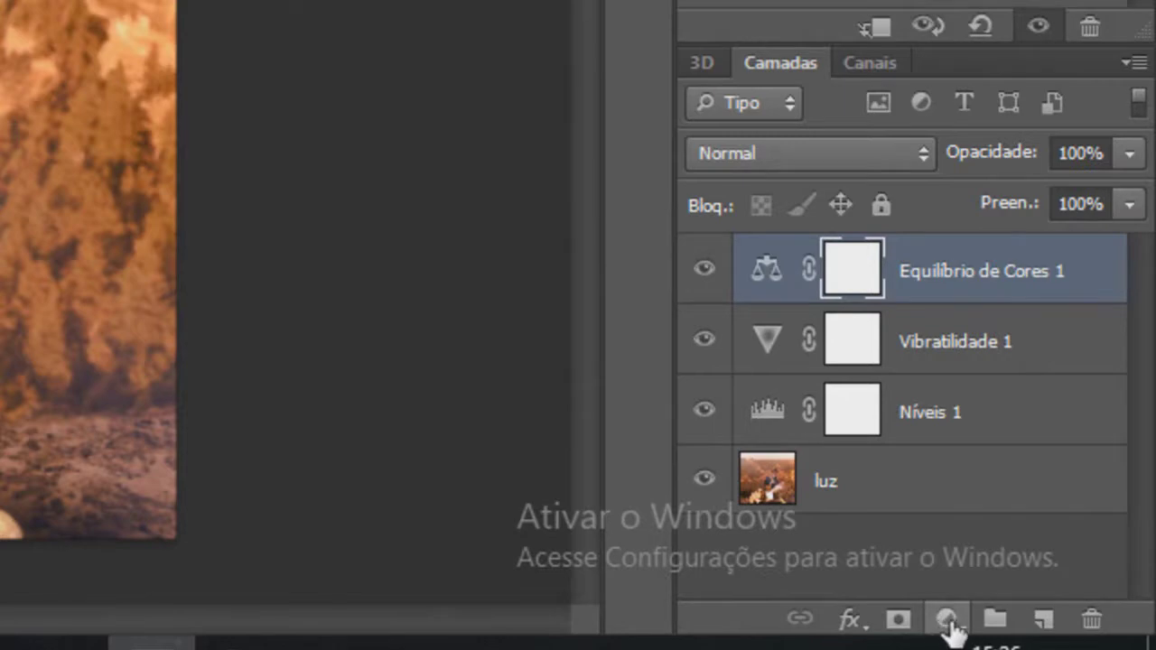
left_click(947, 619)
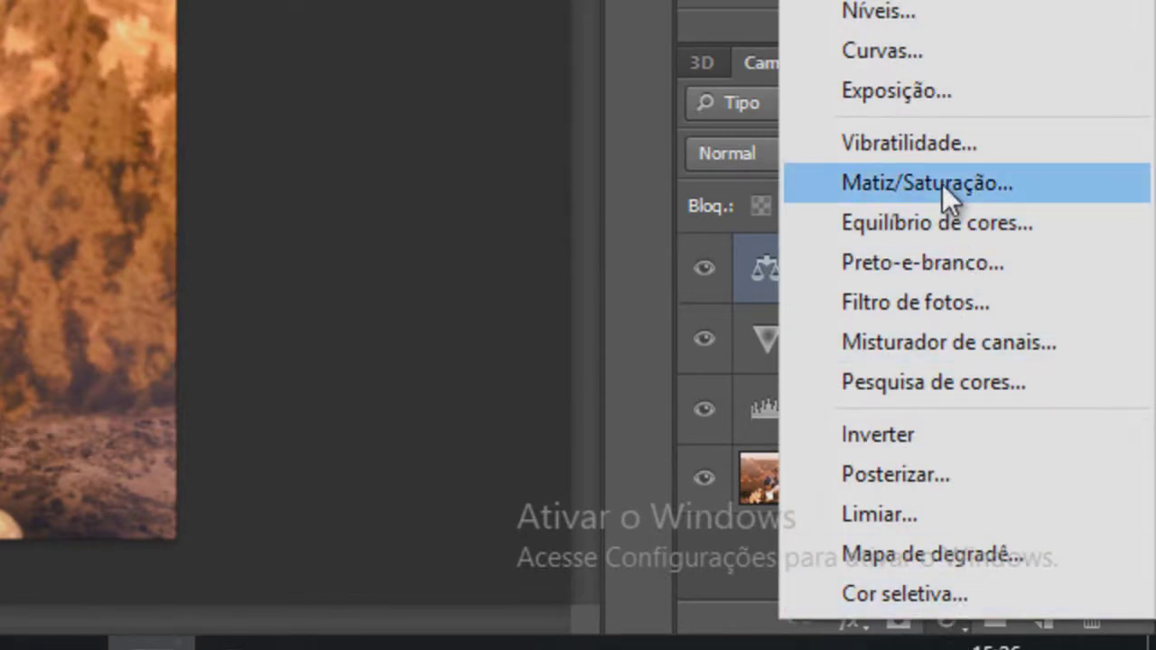
Step: Add a Brilho/Contraste layer with brightness -7 and contrast 12
left_click(880, 4)
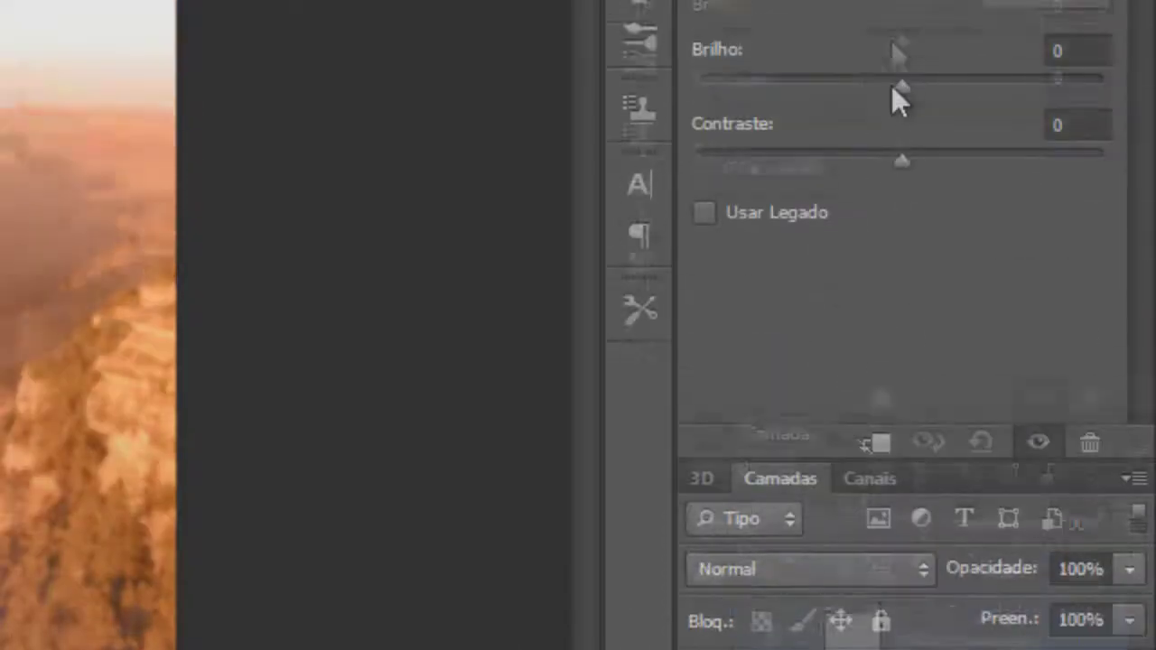
left_click_drag(902, 178, 893, 181)
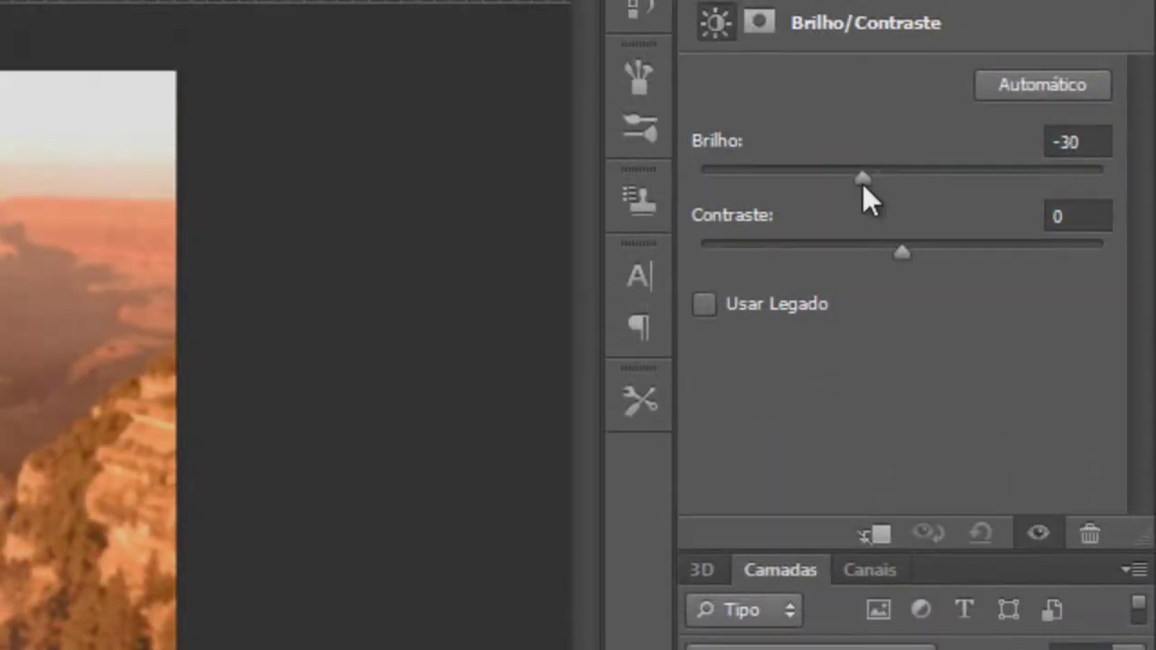
mouse_move(902, 250)
left_mouse_down()
mouse_move(996, 248)
mouse_move(903, 269)
mouse_move(925, 268)
left_mouse_up()
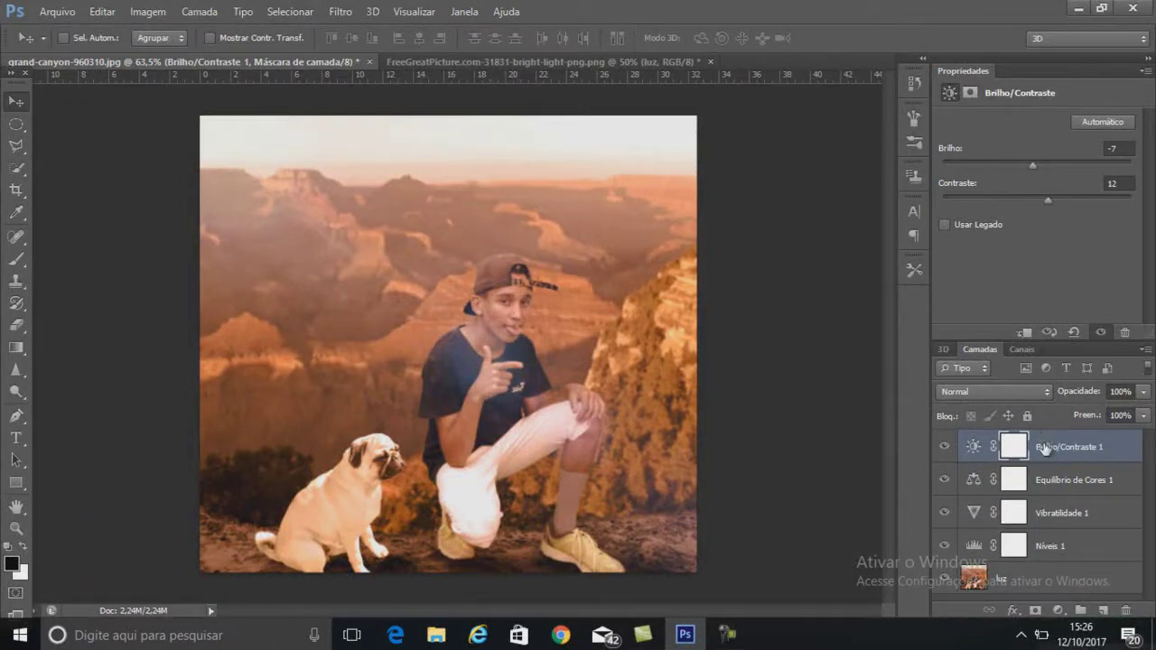
right_click(1044, 448)
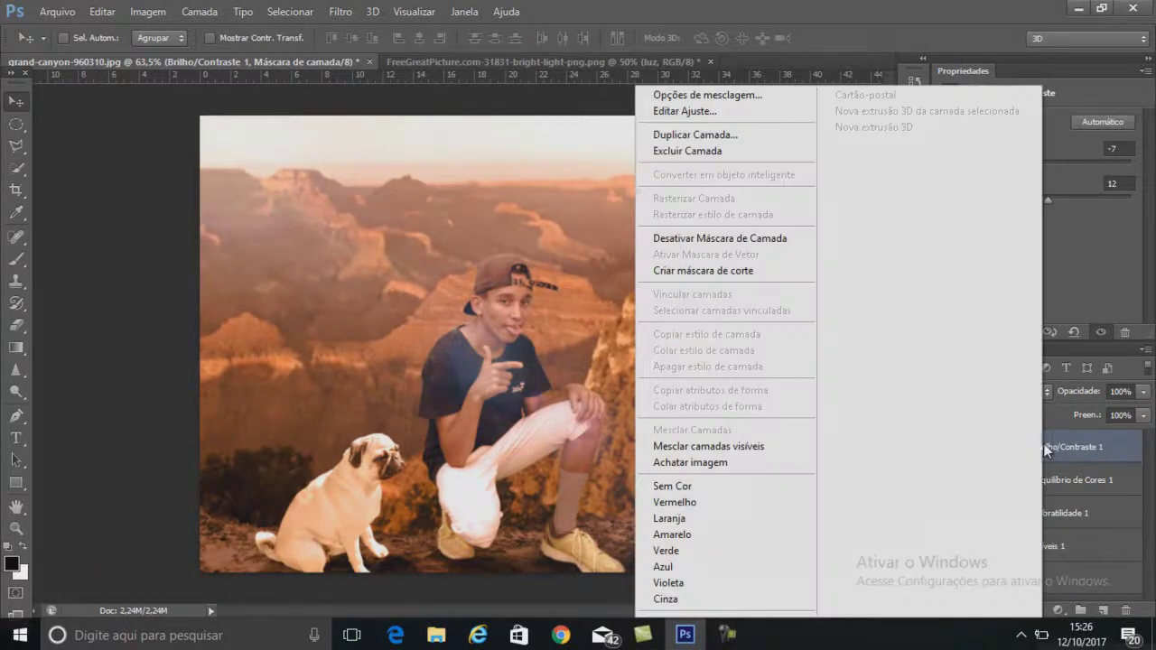
Step: Merge the visible layers and save as JPEG 'foto montagem.jpg' on the Área de Trabalho
left_click(711, 447)
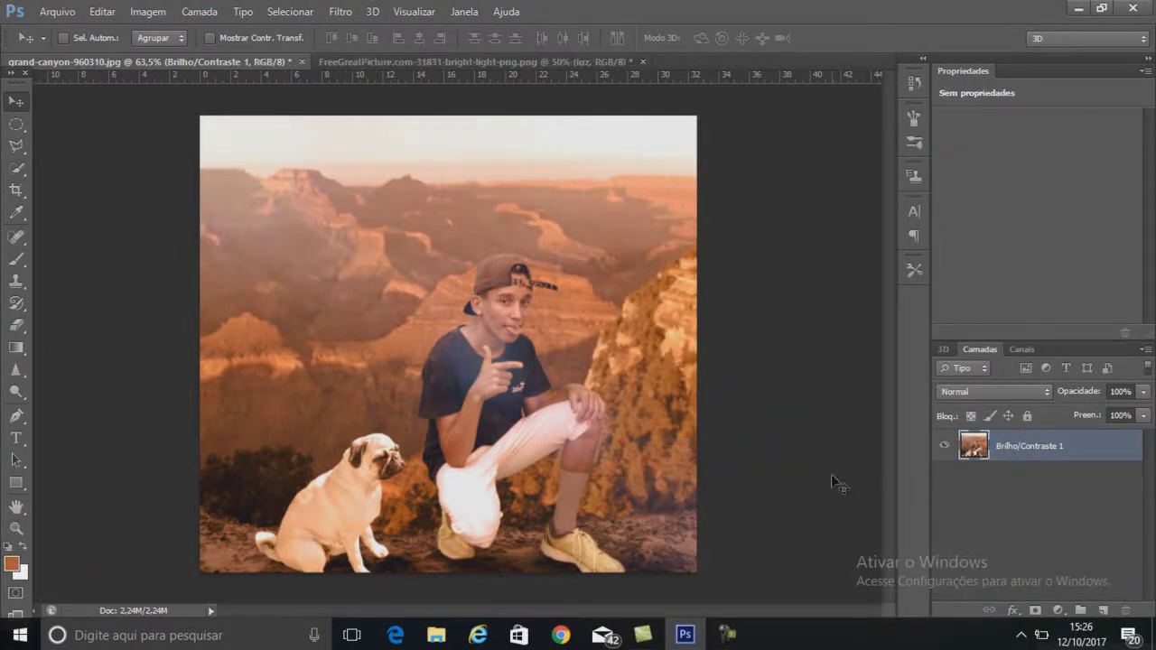
left_click(70, 12)
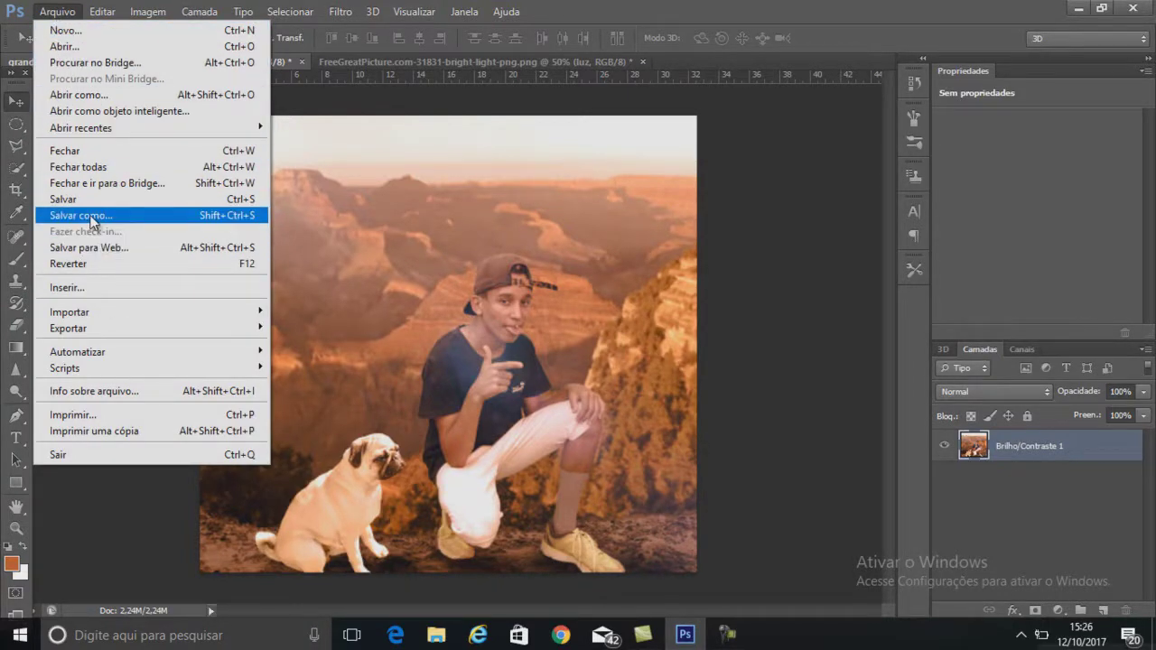
left_click(81, 216)
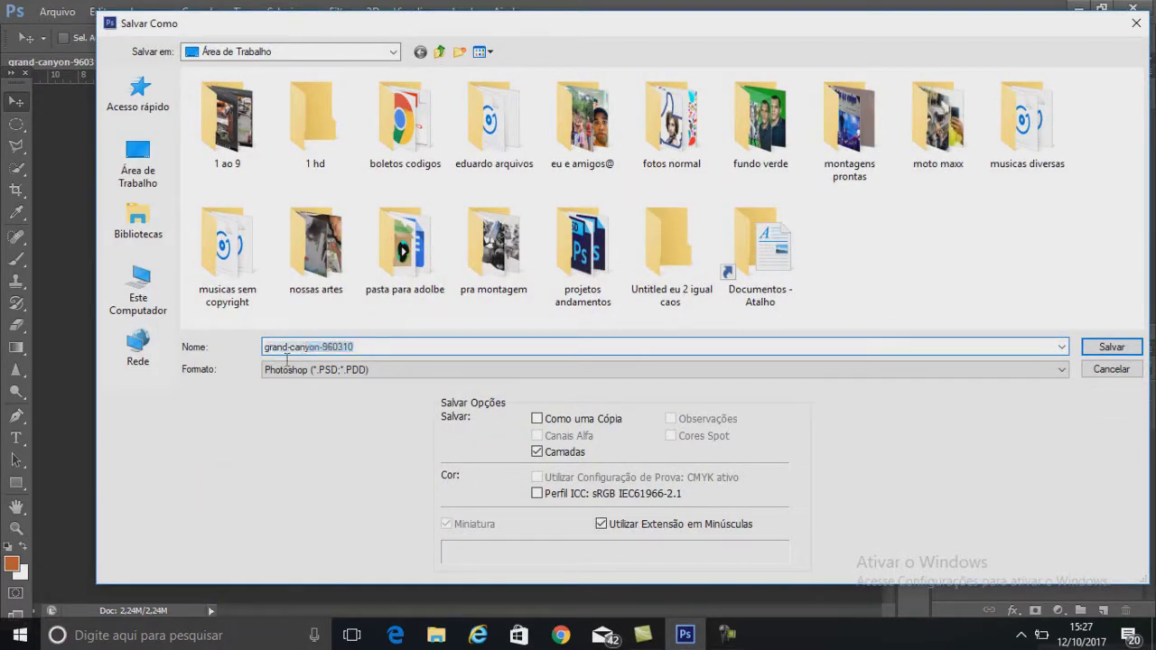
left_click_drag(367, 345, 234, 364)
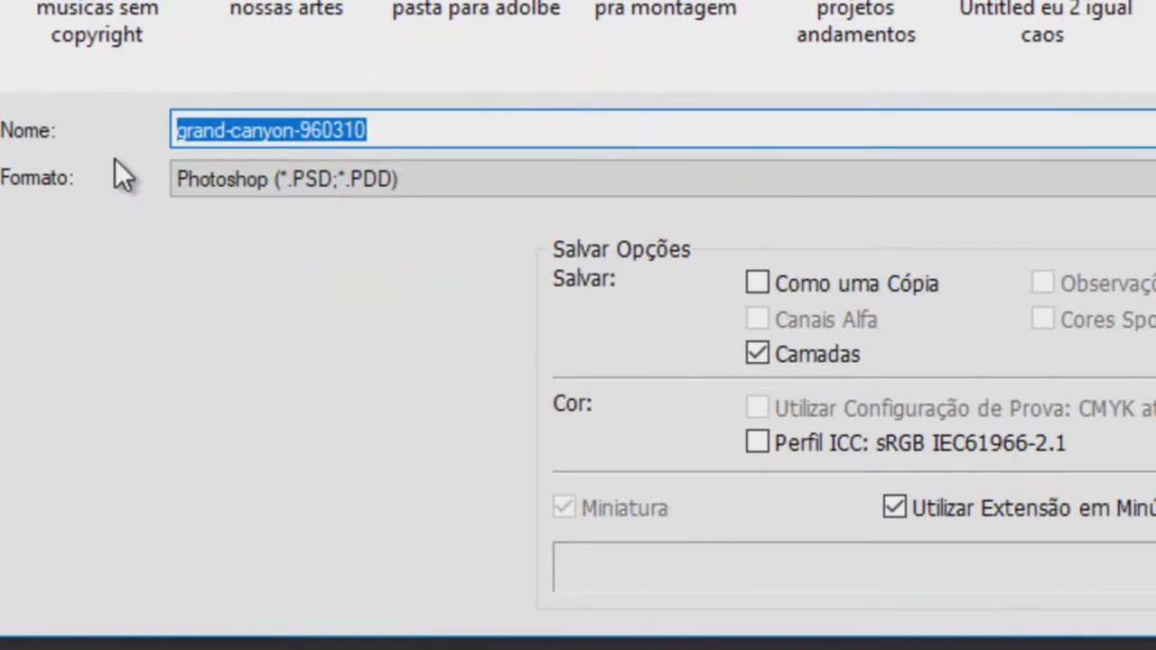
type("f")
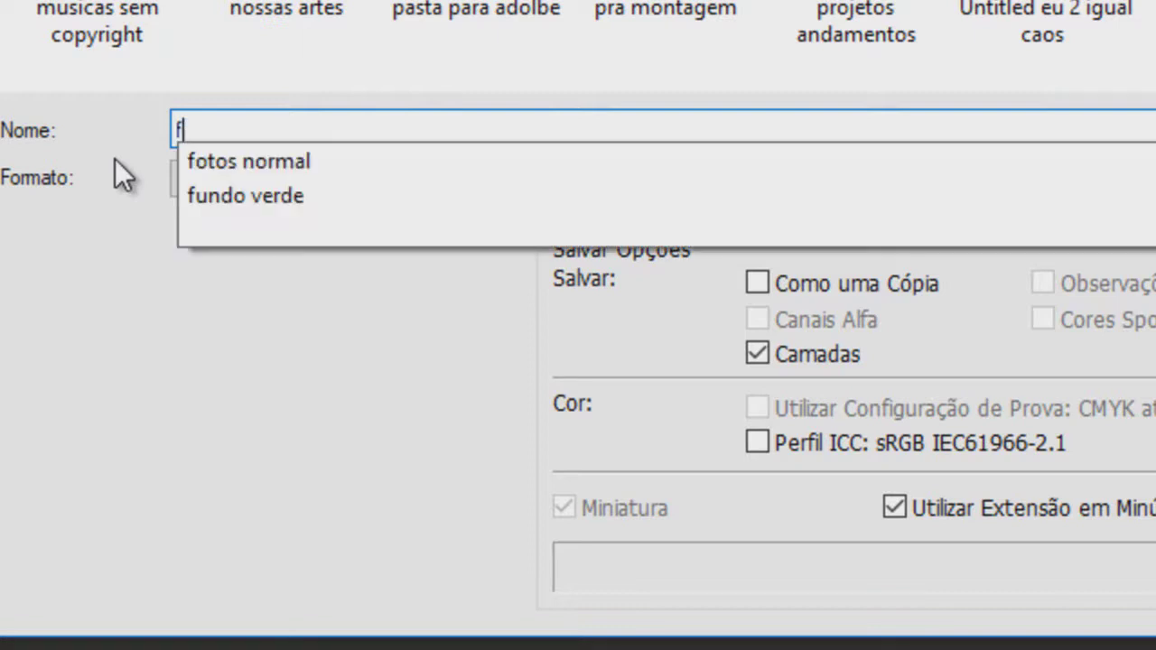
type("oto ")
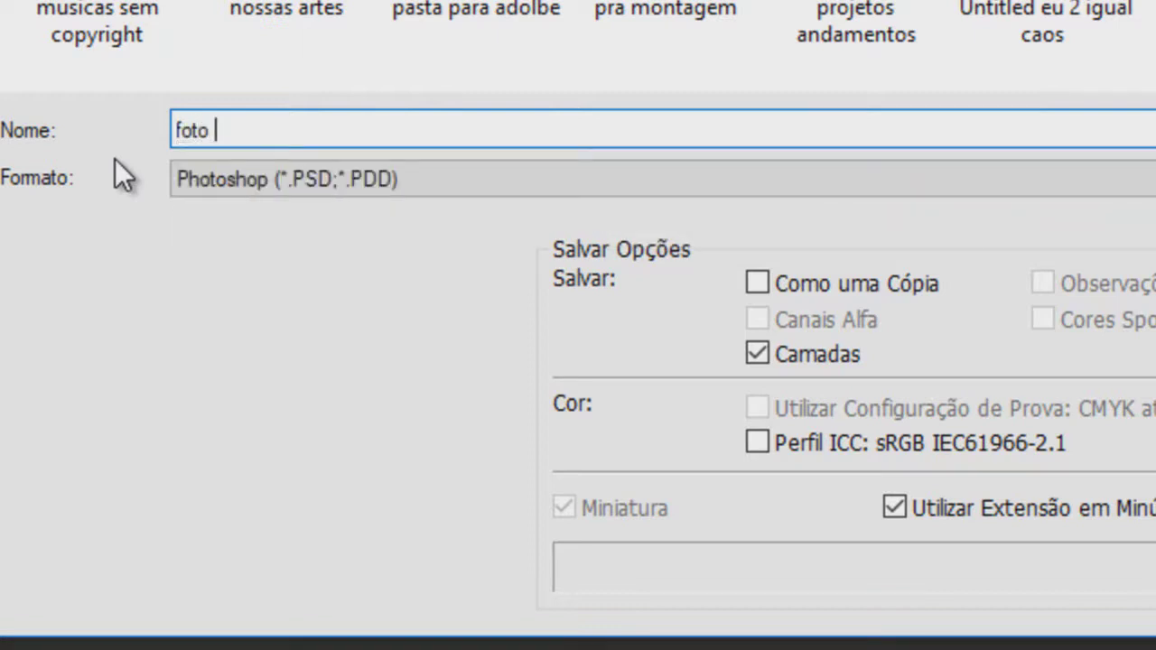
type("montagem")
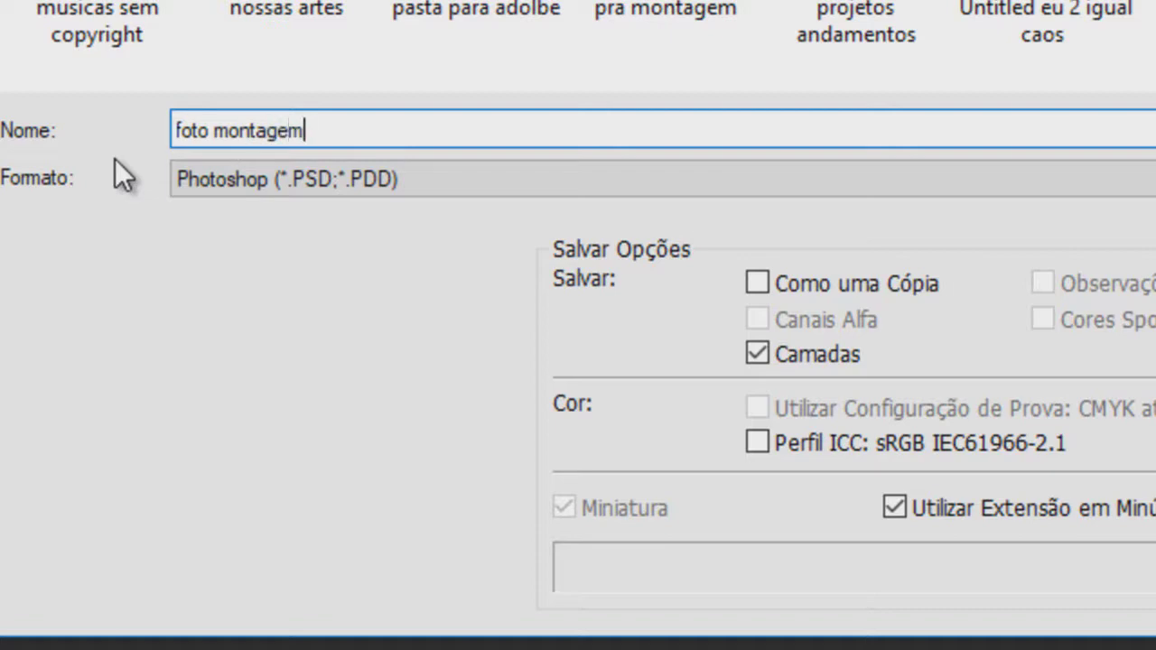
left_click(371, 181)
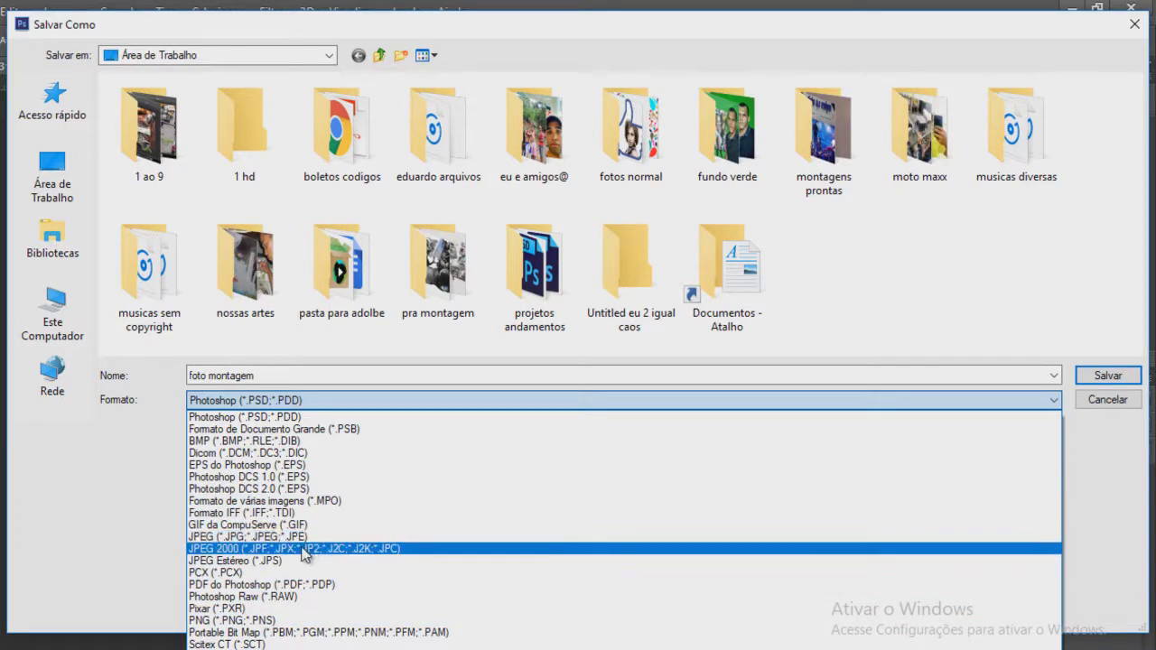
left_click(216, 537)
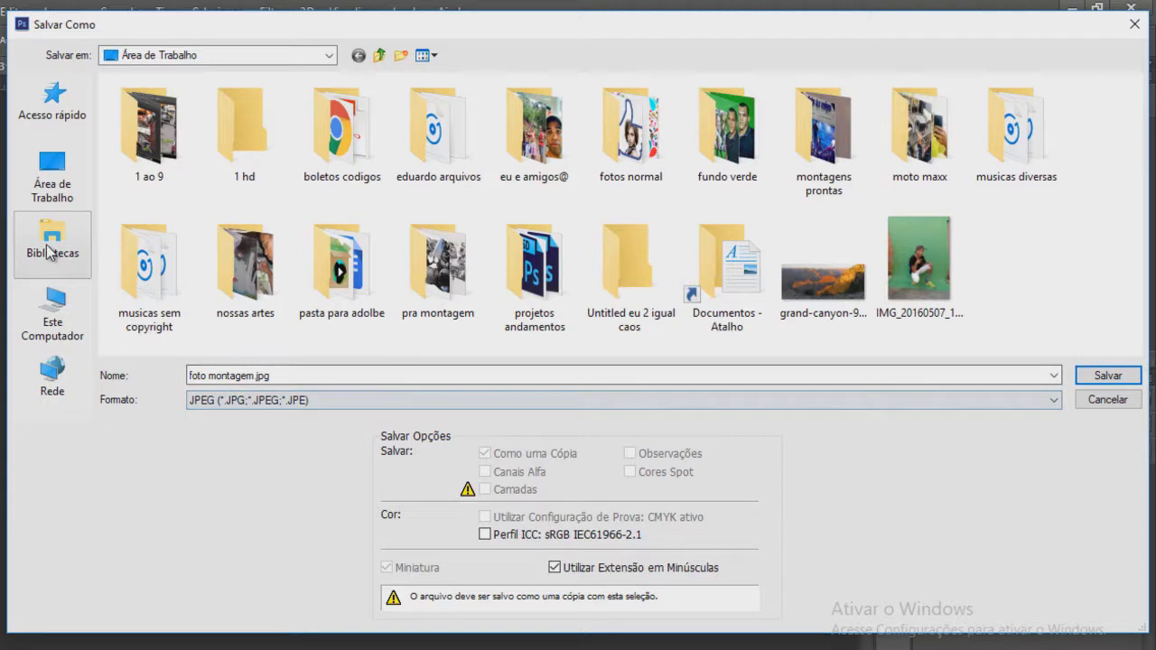
left_click(56, 188)
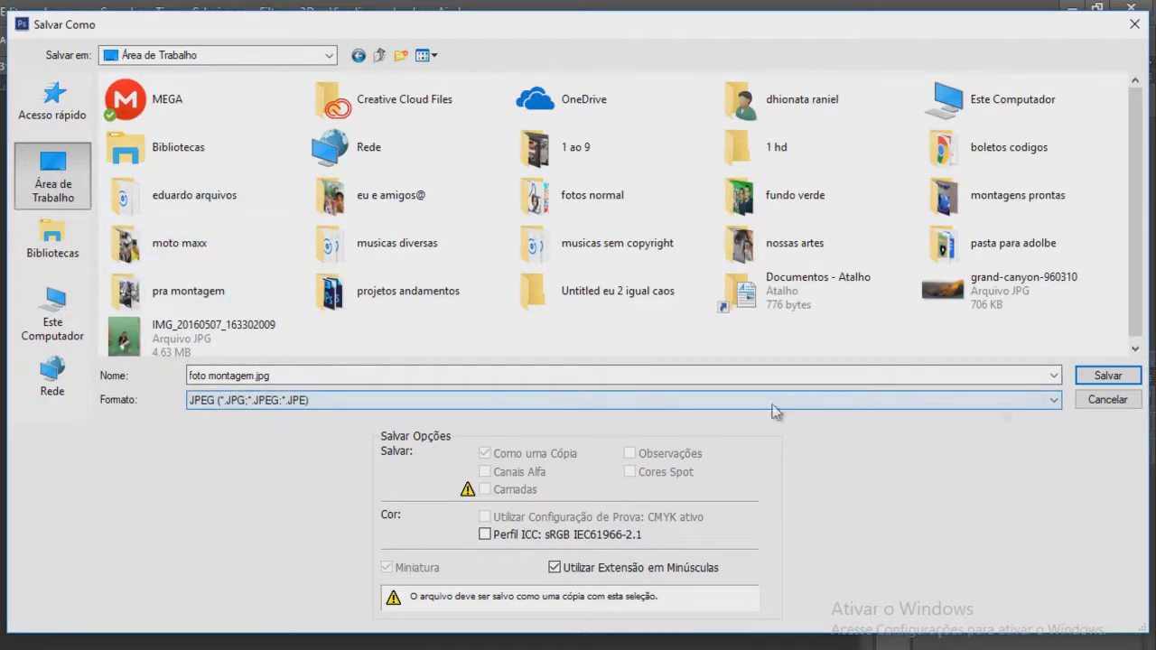
left_click(1109, 377)
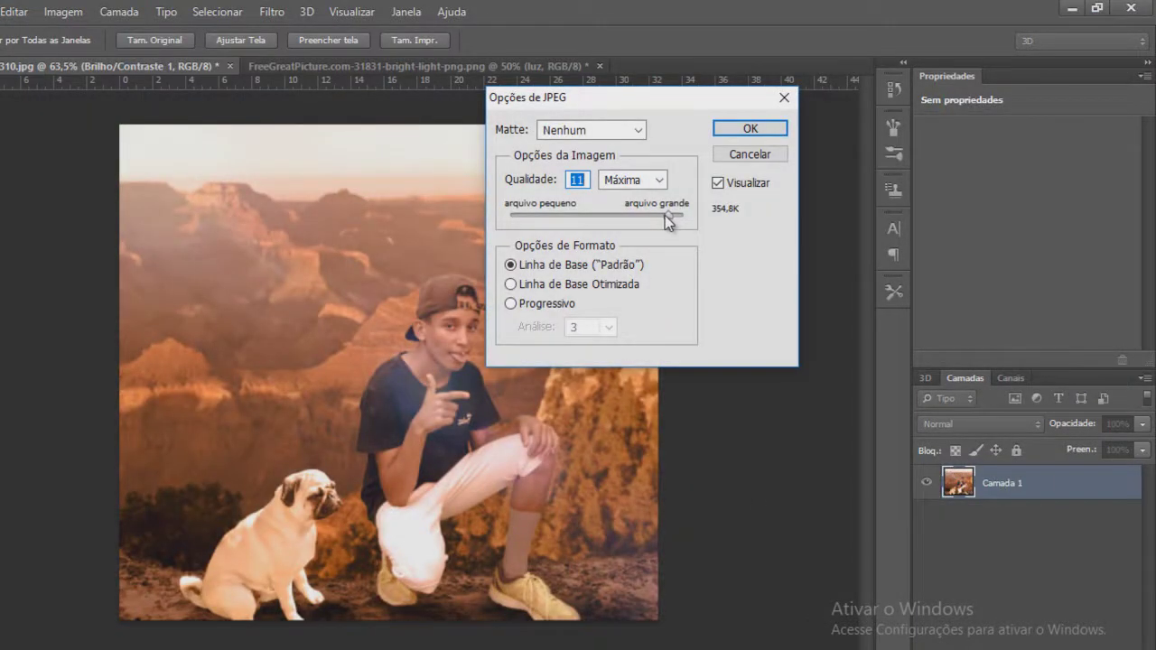
Step: Set JPEG quality to 10 (about 242,5K) and confirm the save
left_click_drag(665, 215, 683, 215)
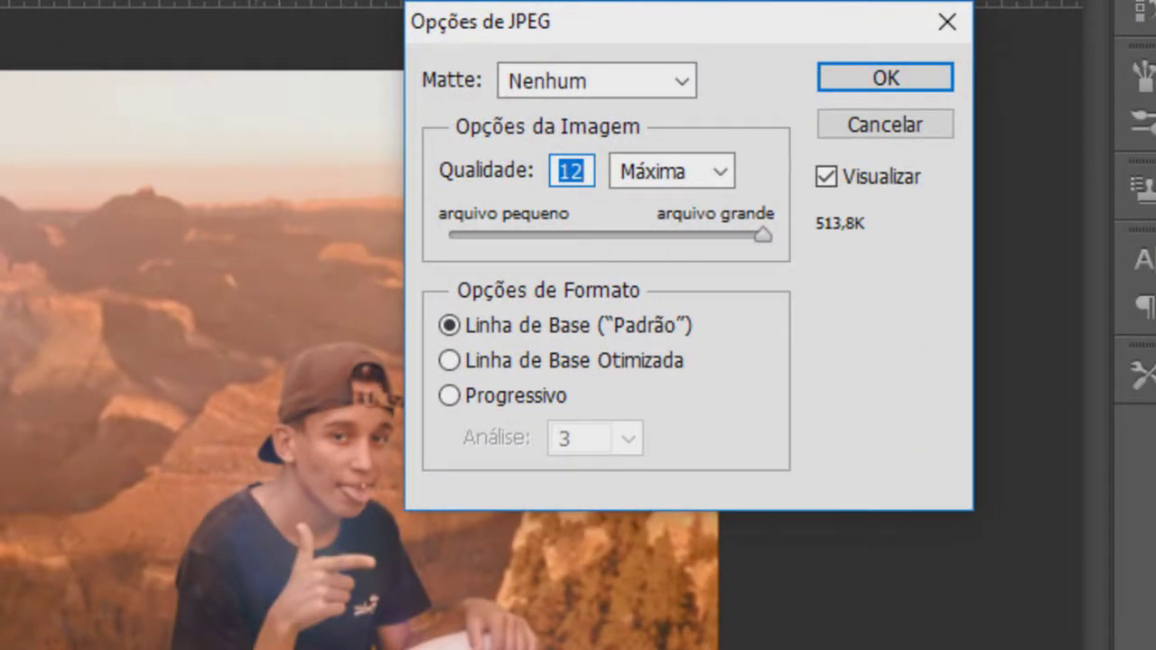
left_click_drag(729, 237, 718, 237)
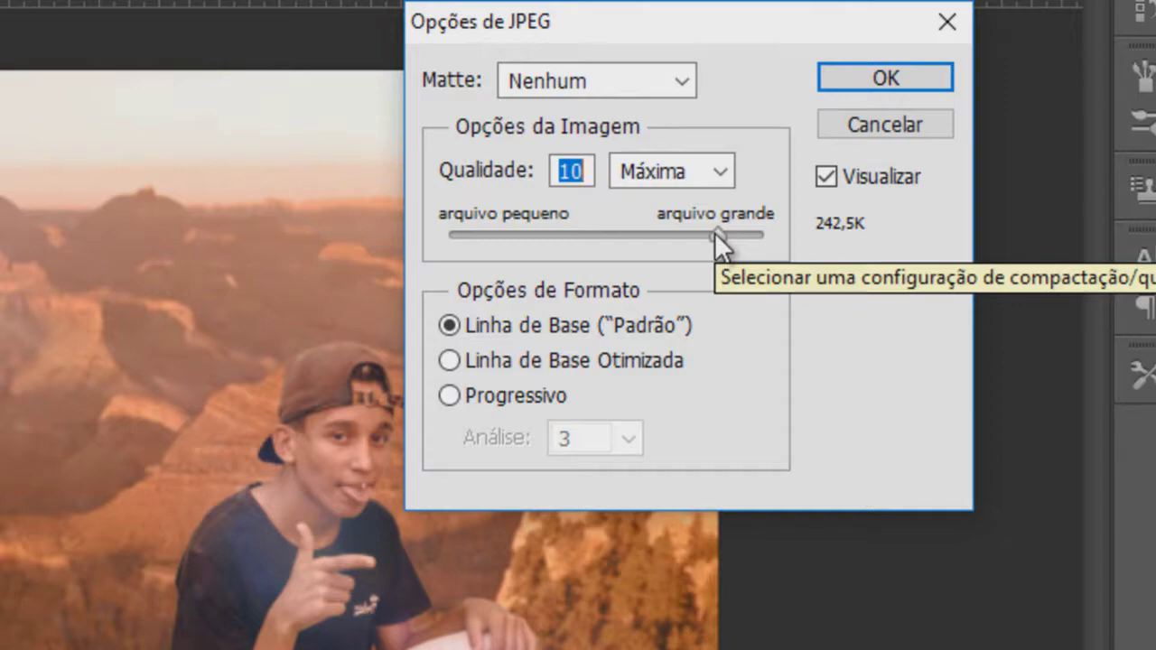
left_click_drag(714, 232, 704, 234)
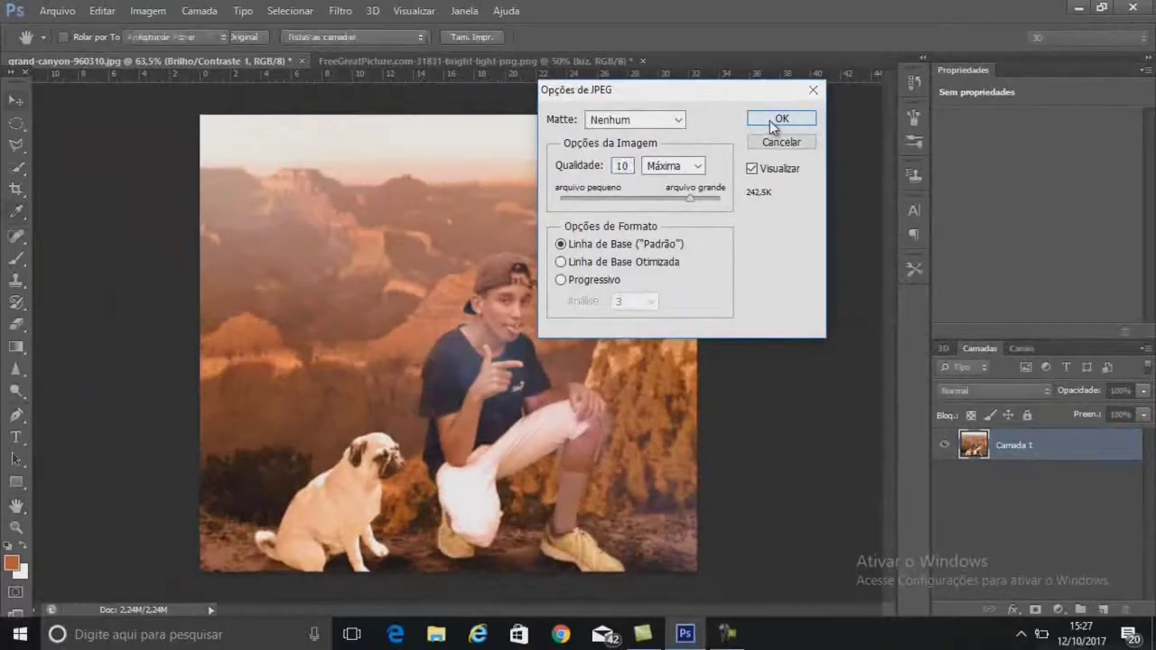
left_click(773, 119)
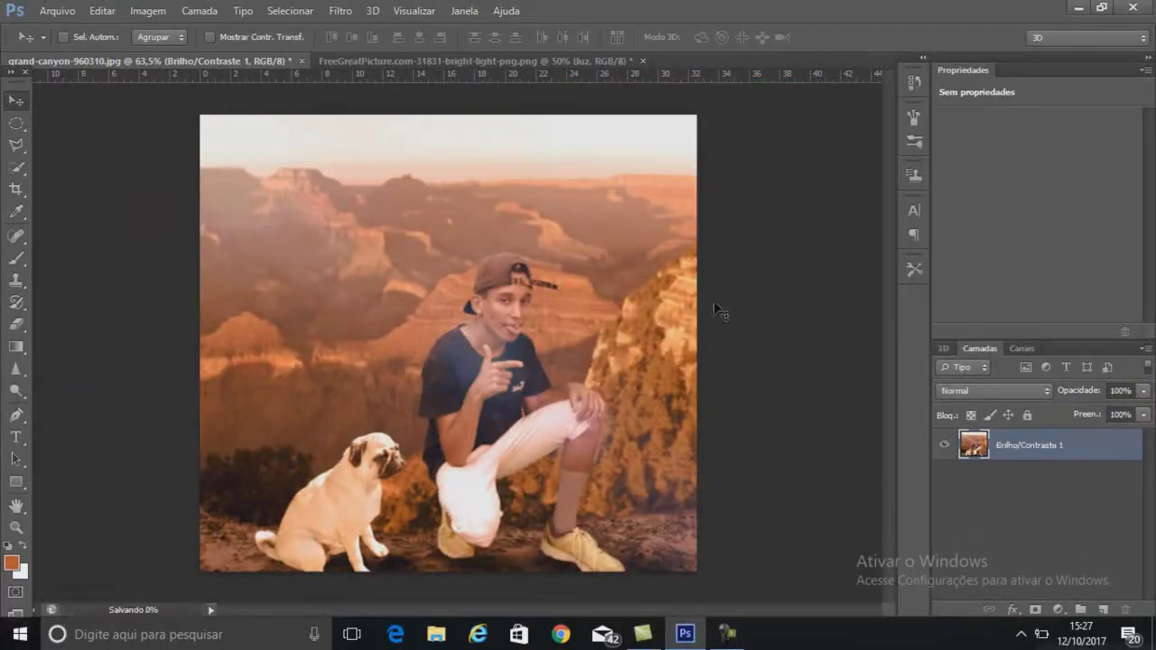